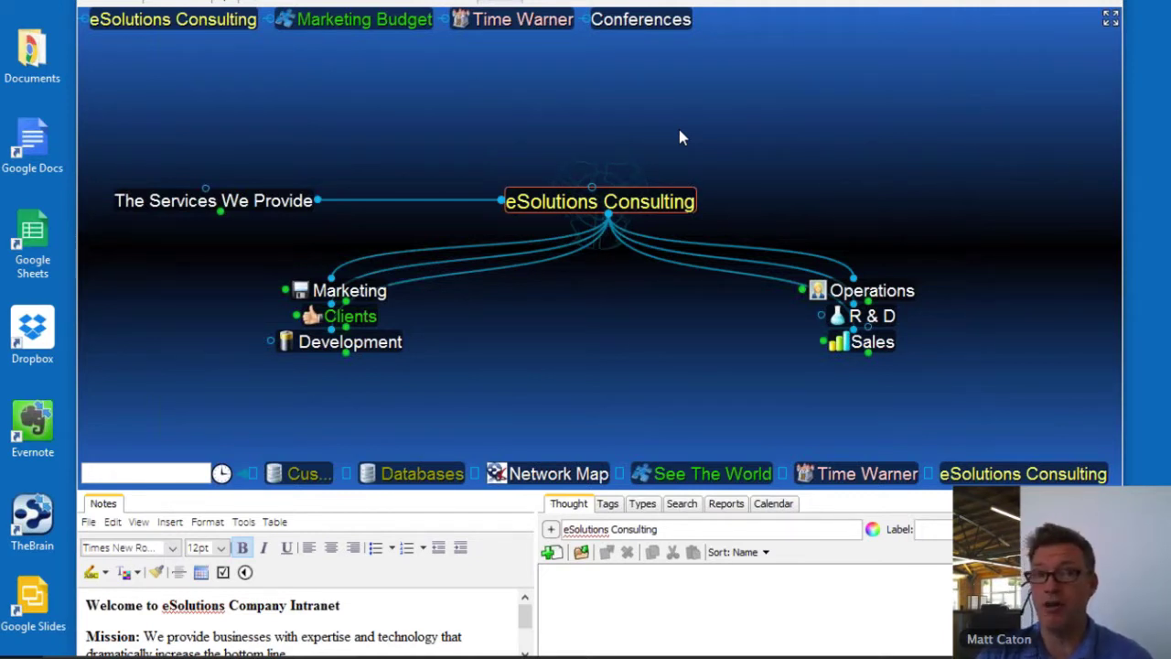
Step: Navigate from eSolutions Consulting through Marketing, Clients, Service Level, Gold and Time Warner to the See The World thought
{"action": "left_click", "coordinate": [378, 292]}
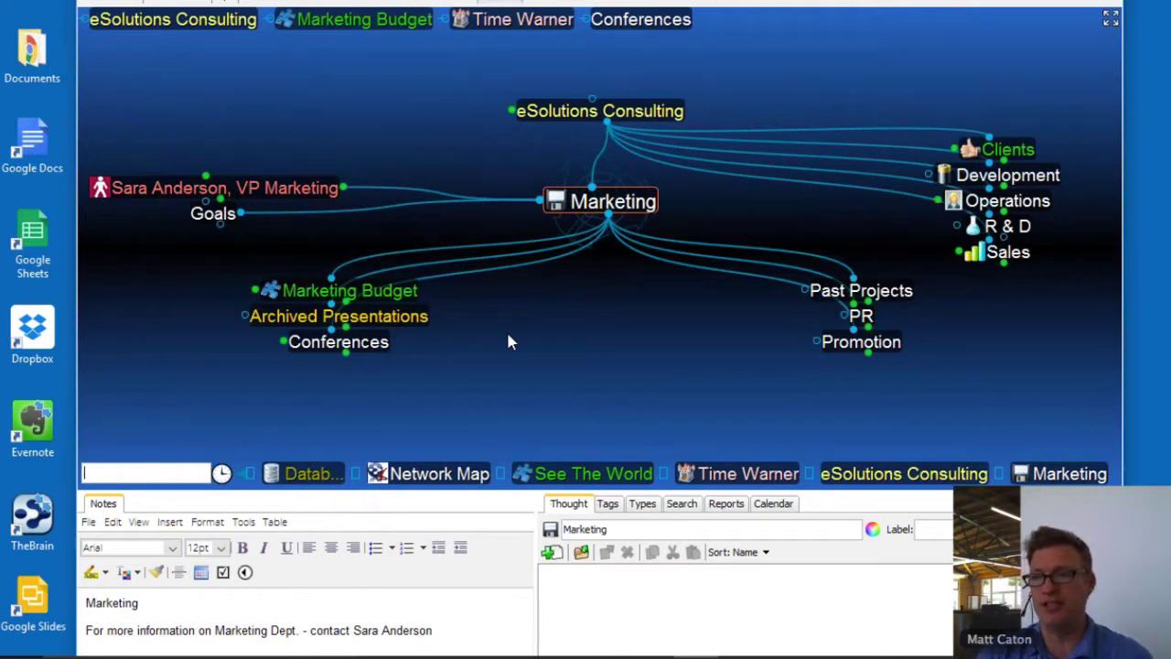
{"action": "left_click", "coordinate": [1029, 152]}
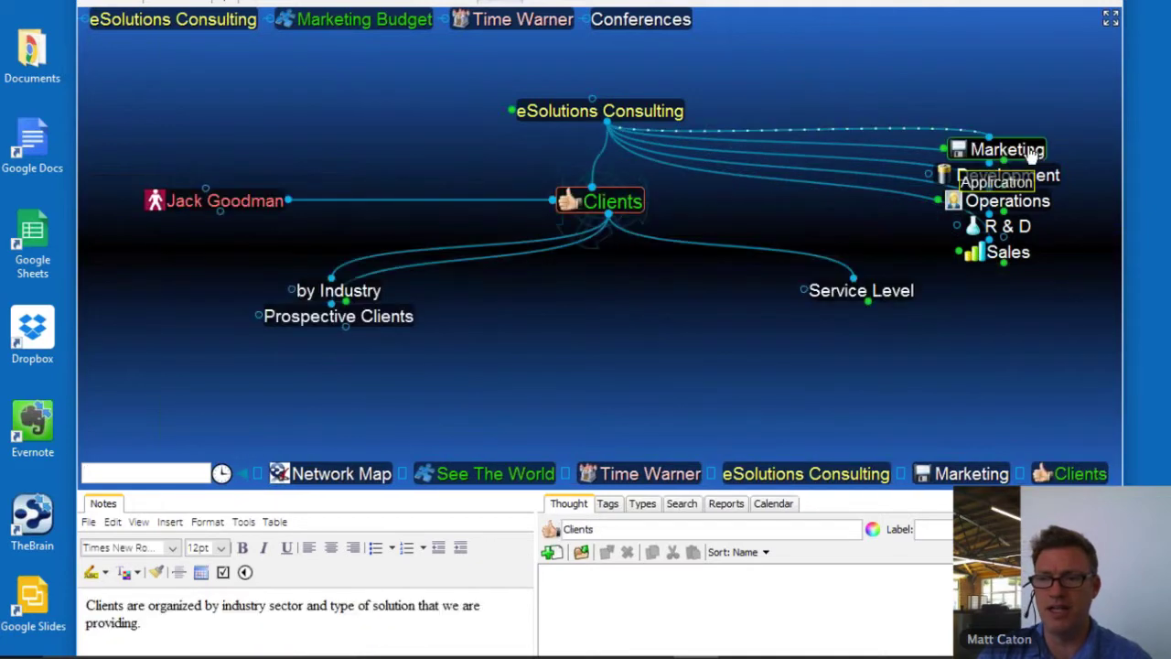
{"action": "left_click", "coordinate": [899, 299]}
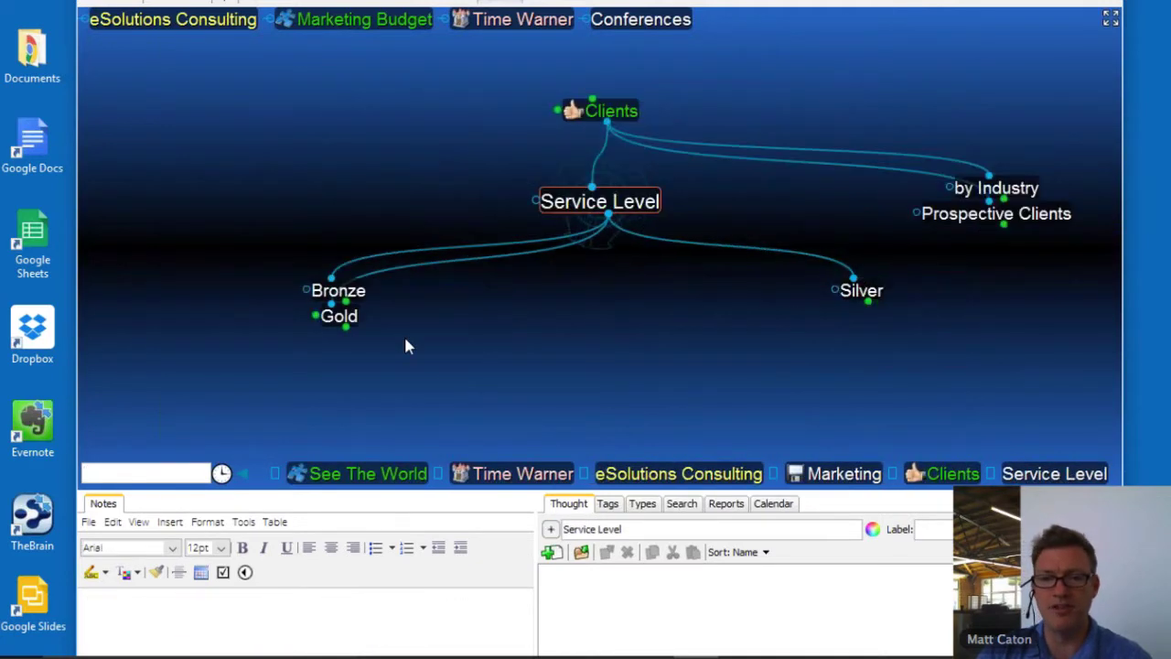
{"action": "left_click", "coordinate": [337, 325]}
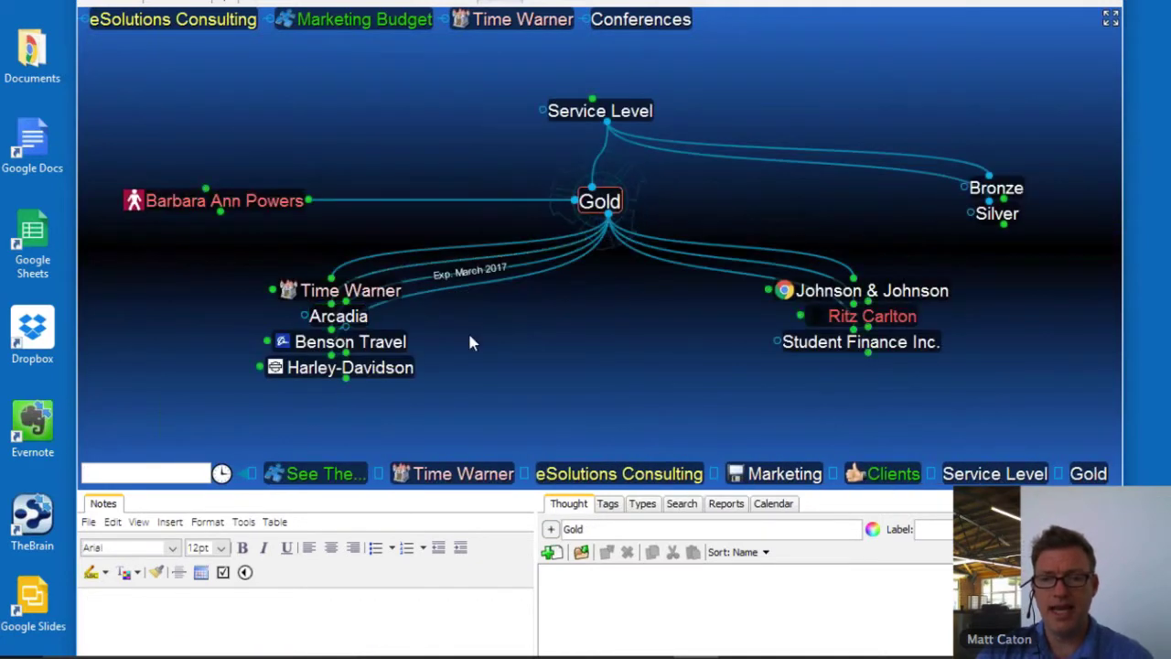
{"action": "left_click", "coordinate": [321, 295]}
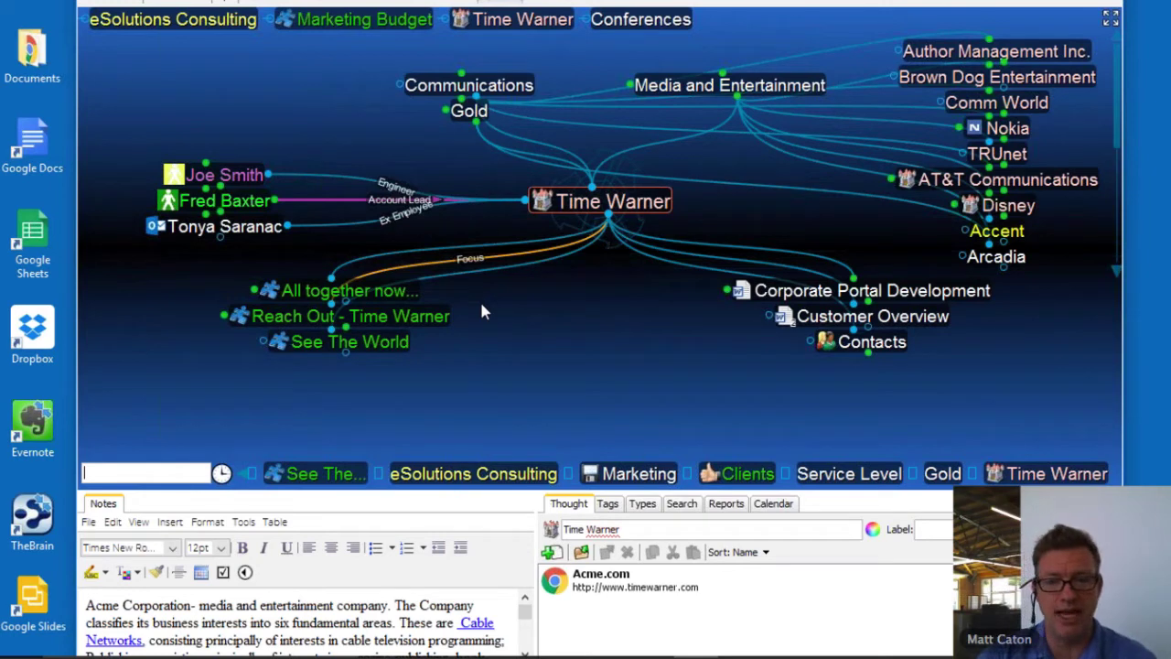
{"action": "left_click", "coordinate": [349, 341]}
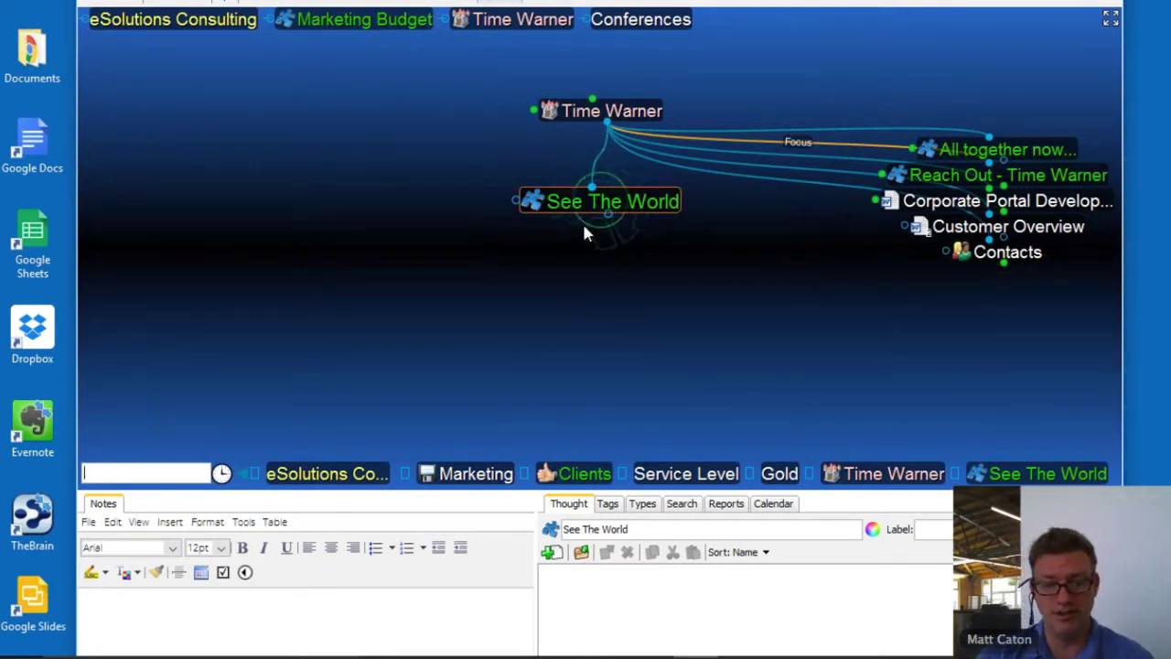
Step: Switch to File Explorer and browse to the ESolutions folder on the C: drive
{"action": "left_click", "coordinate": [421, 645]}
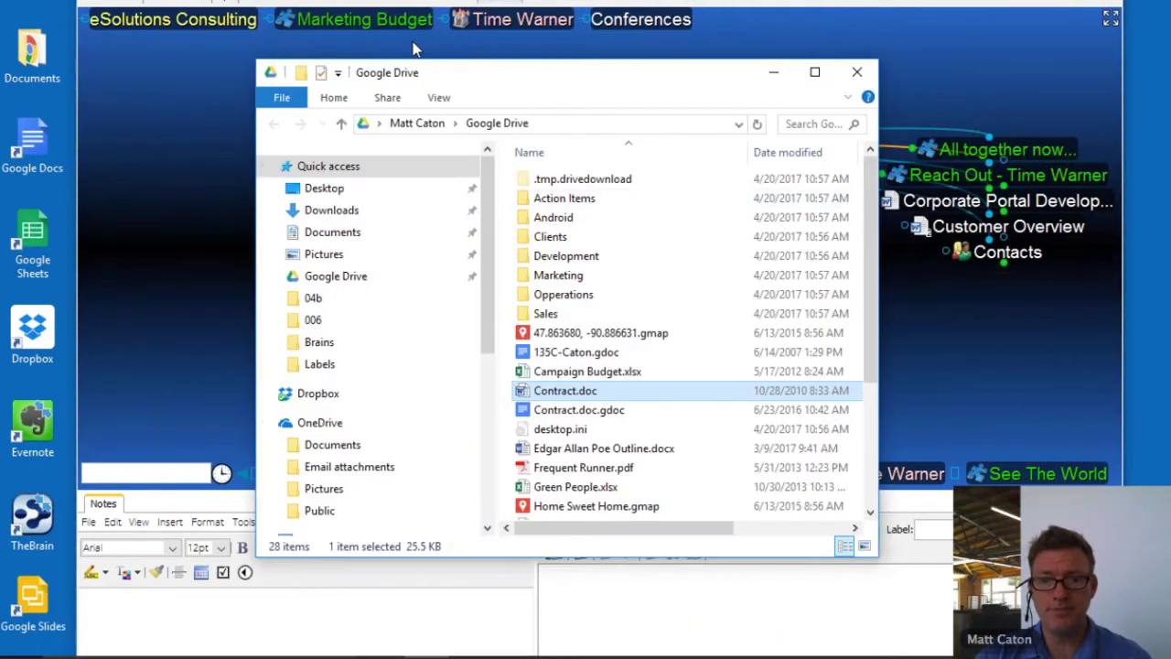
{"action": "double_click", "coordinate": [41, 65]}
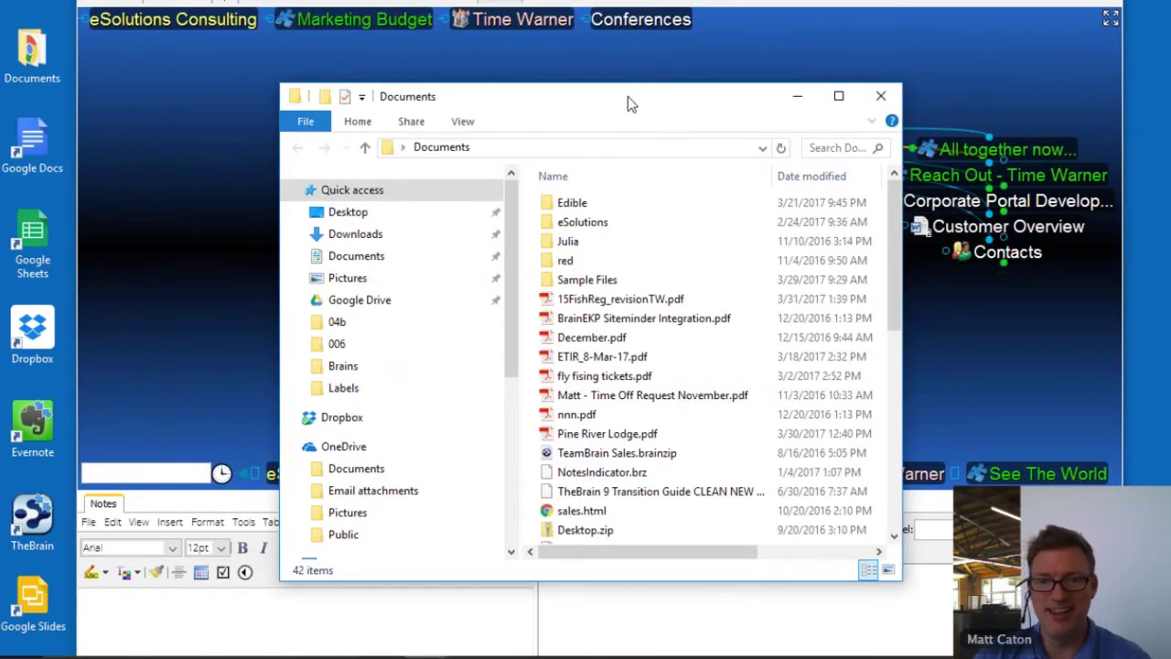
{"action": "left_click_drag", "start_coordinate": [628, 96], "coordinate": [420, 54]}
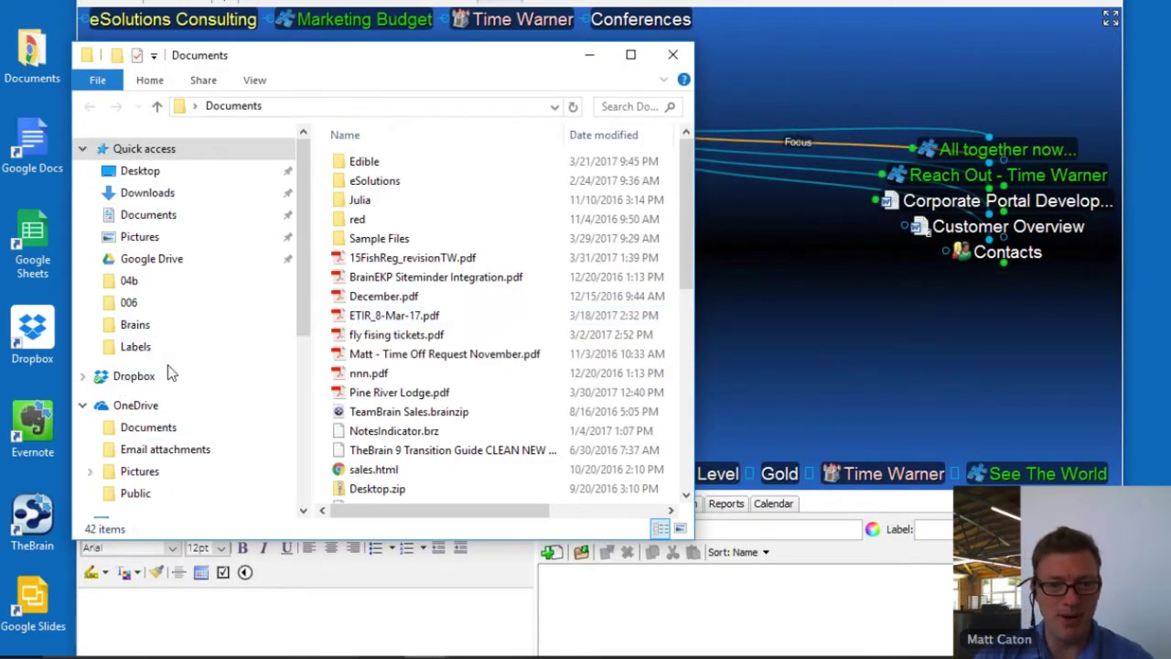
{"action": "scroll", "coordinate": [138, 375], "scroll_direction": "down", "scroll_amount": 2}
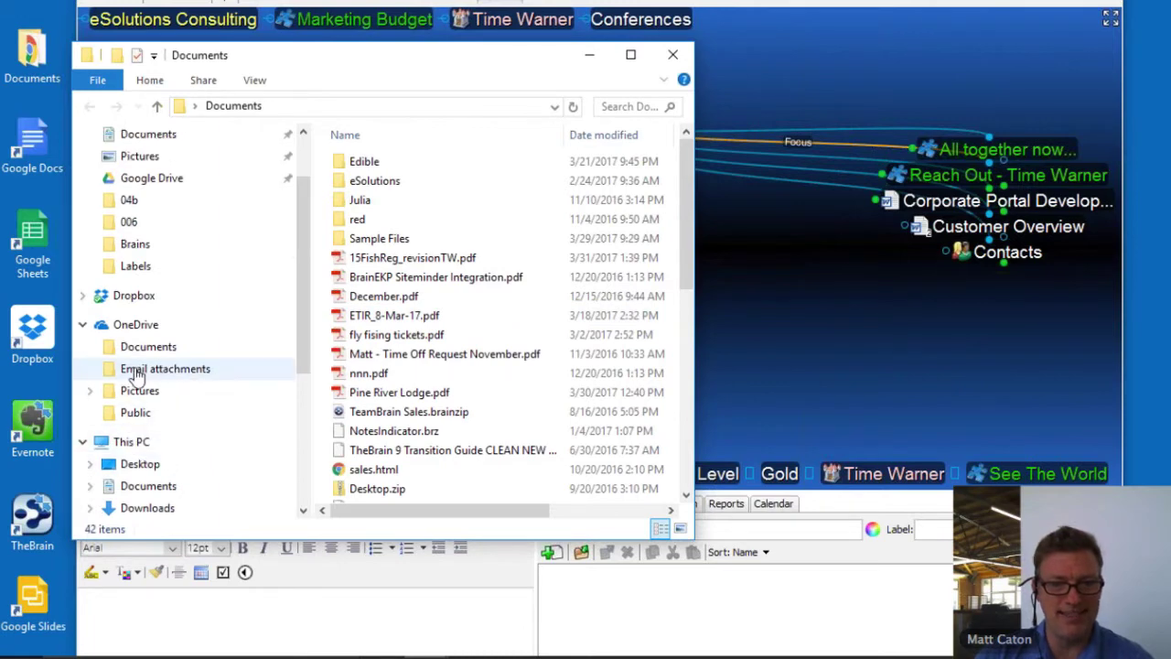
{"action": "left_click", "coordinate": [125, 443]}
{"action": "left_click", "coordinate": [451, 512]}
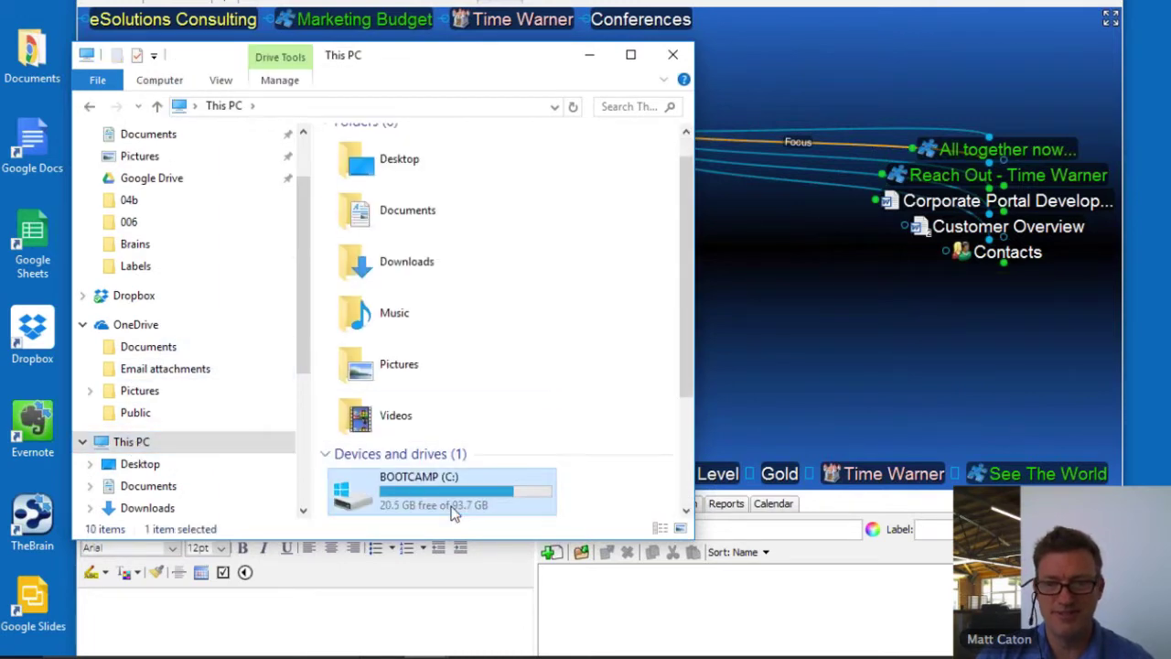
{"action": "double_click", "coordinate": [451, 513]}
{"action": "double_click", "coordinate": [393, 240]}
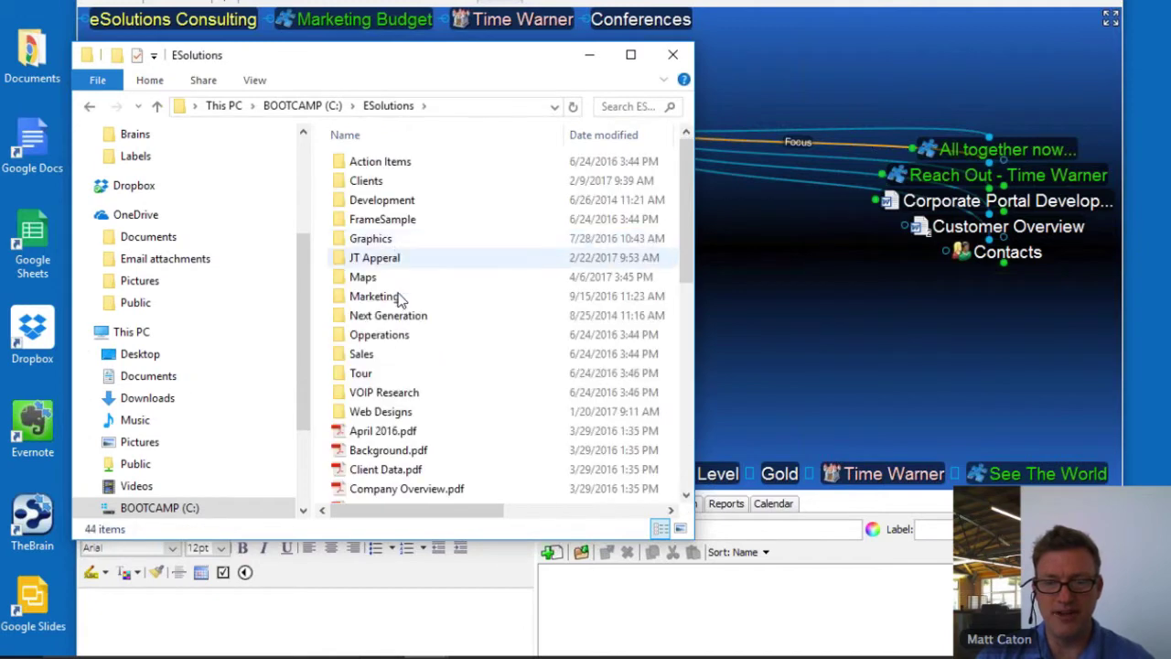
Step: Link projectDetails.docx from the ESolutions folder as a child thought of See The World
{"action": "scroll", "coordinate": [465, 337], "scroll_direction": "down", "scroll_amount": 5}
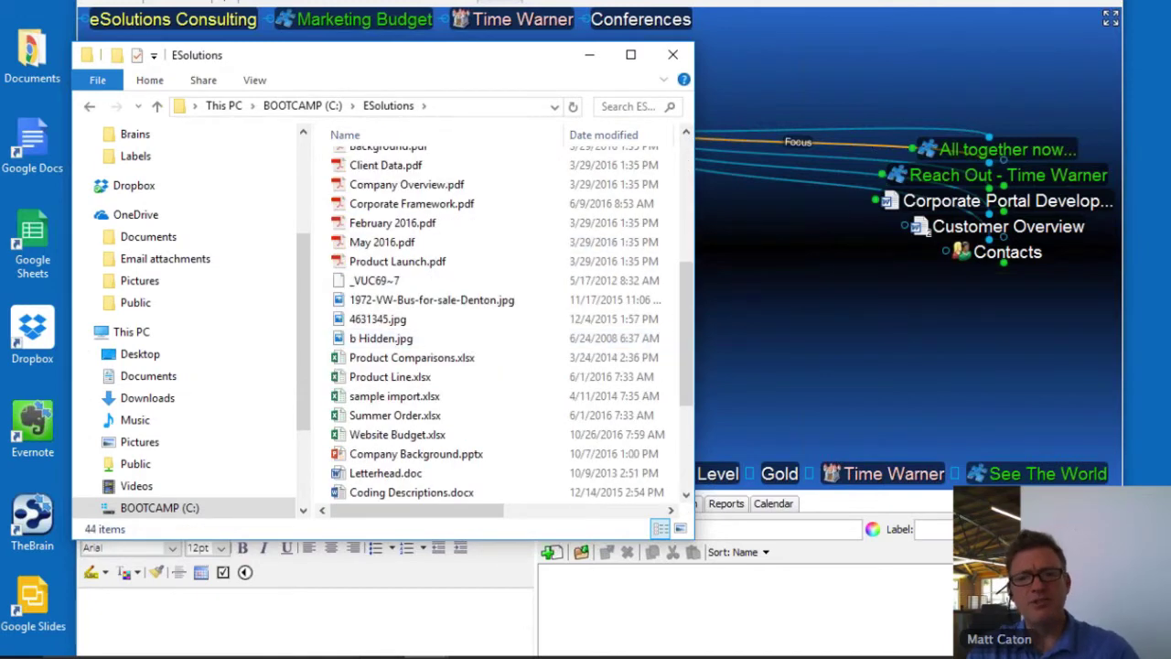
{"action": "left_click_drag", "start_coordinate": [431, 65], "coordinate": [254, 118]}
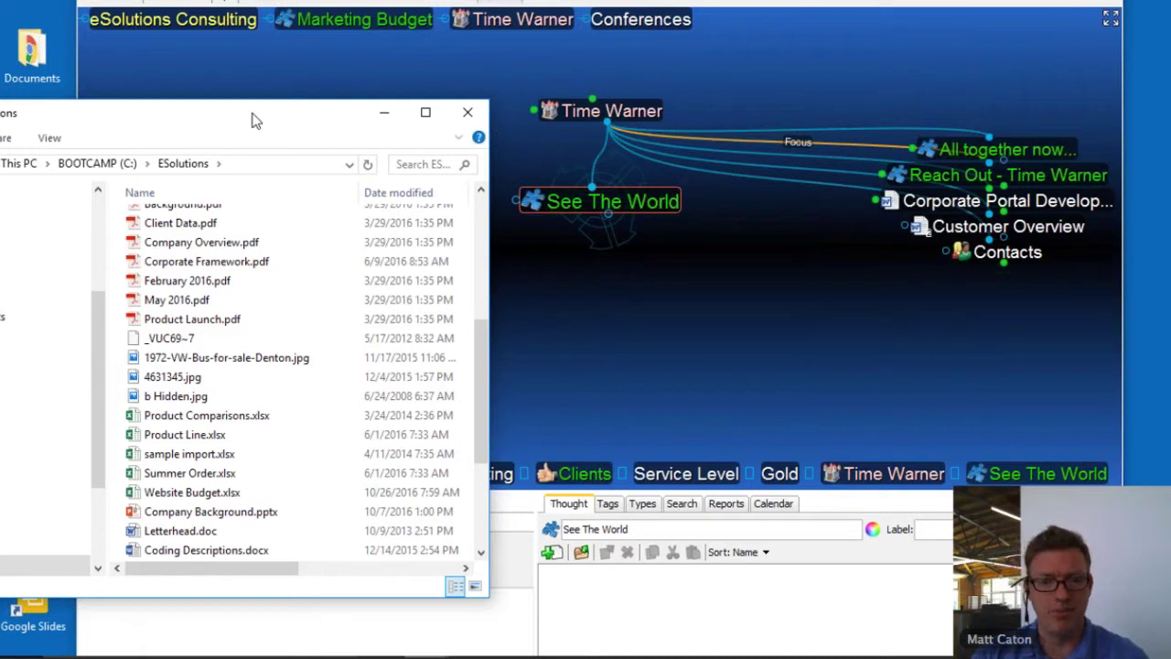
{"action": "scroll", "coordinate": [196, 489], "scroll_direction": "down", "scroll_amount": 3}
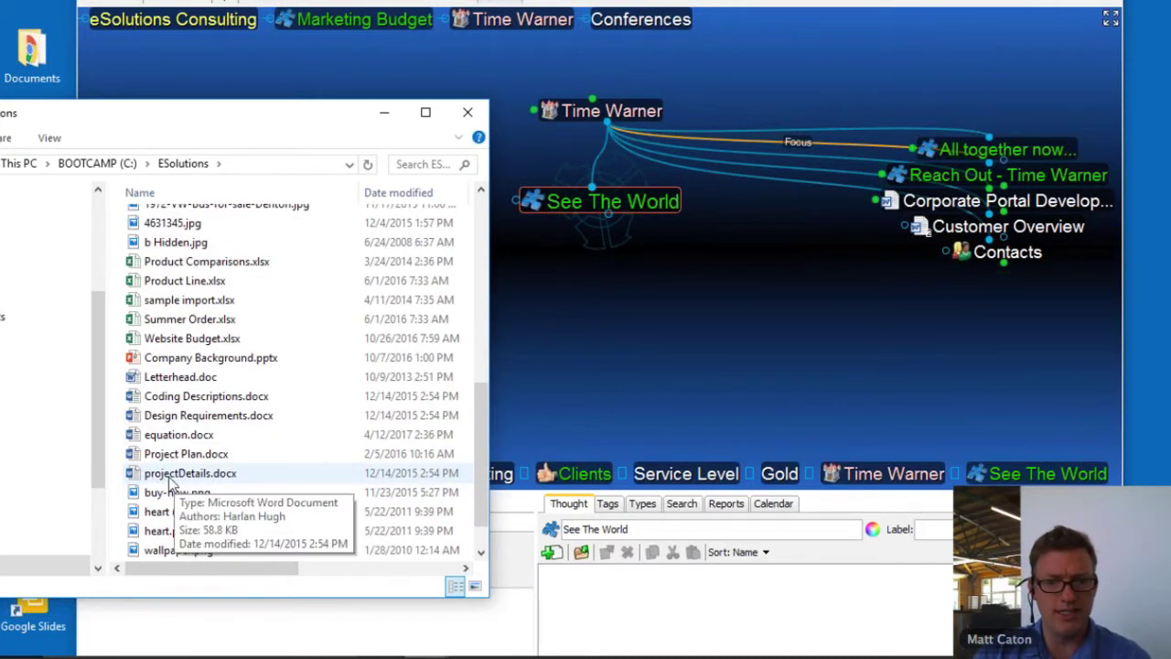
{"action": "left_click_drag", "start_coordinate": [165, 482], "coordinate": [619, 310]}
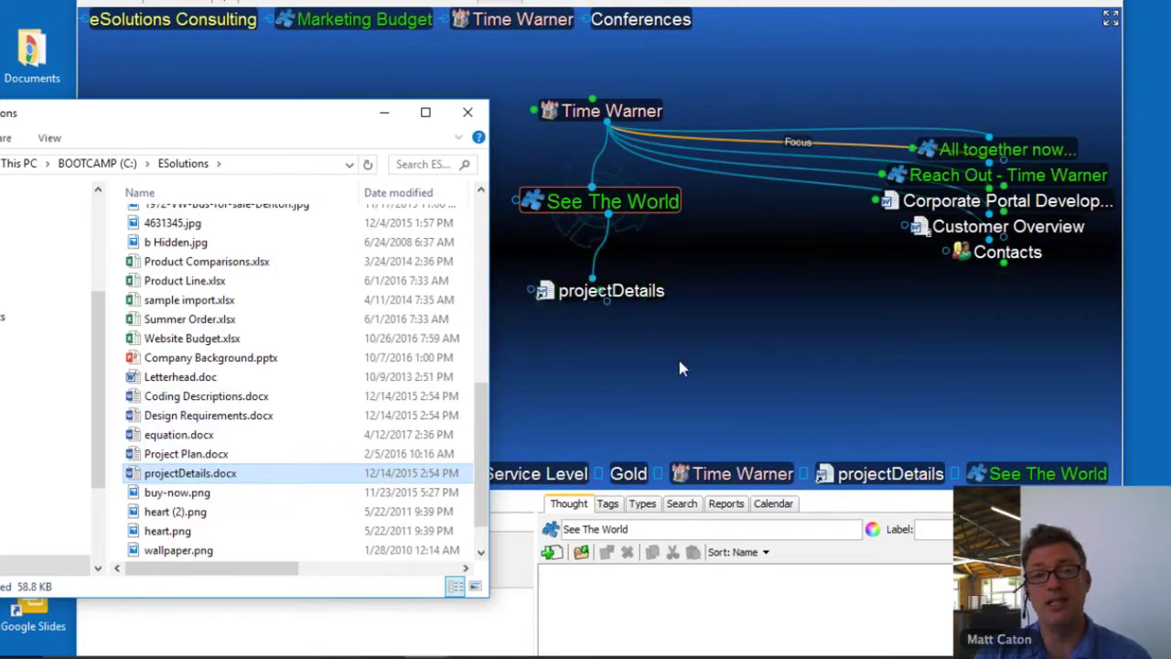
{"action": "left_click", "coordinate": [625, 302]}
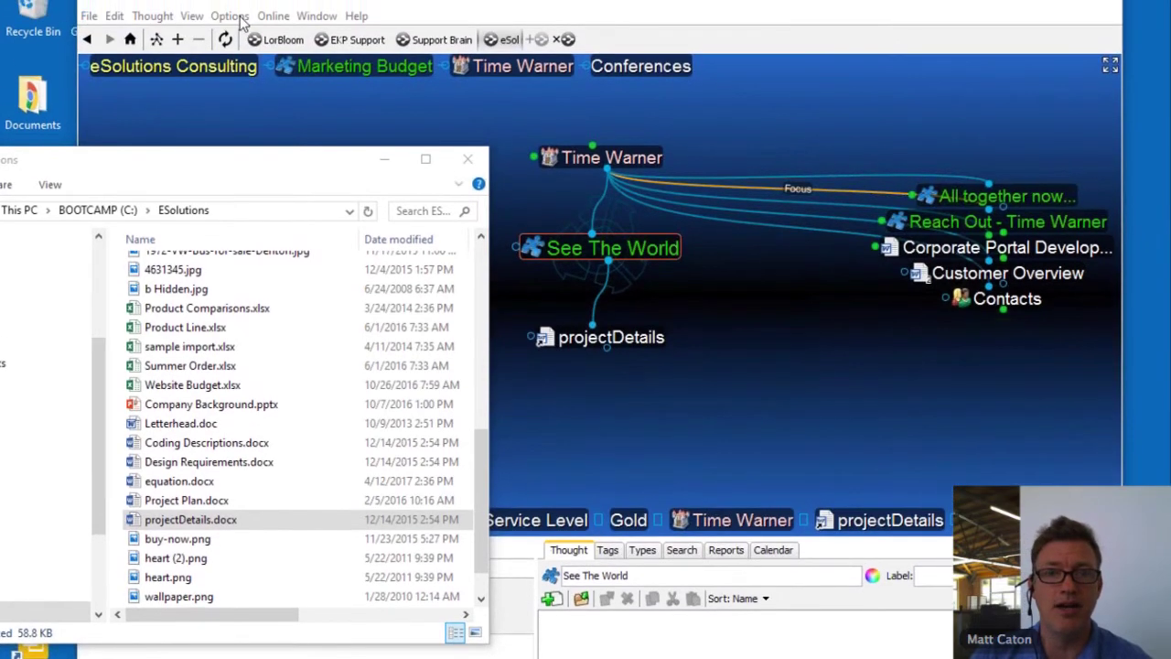
Step: Review the available options for dragging and dropping files in the UI preferences, leaving the setting as it is
{"action": "left_click", "coordinate": [229, 15]}
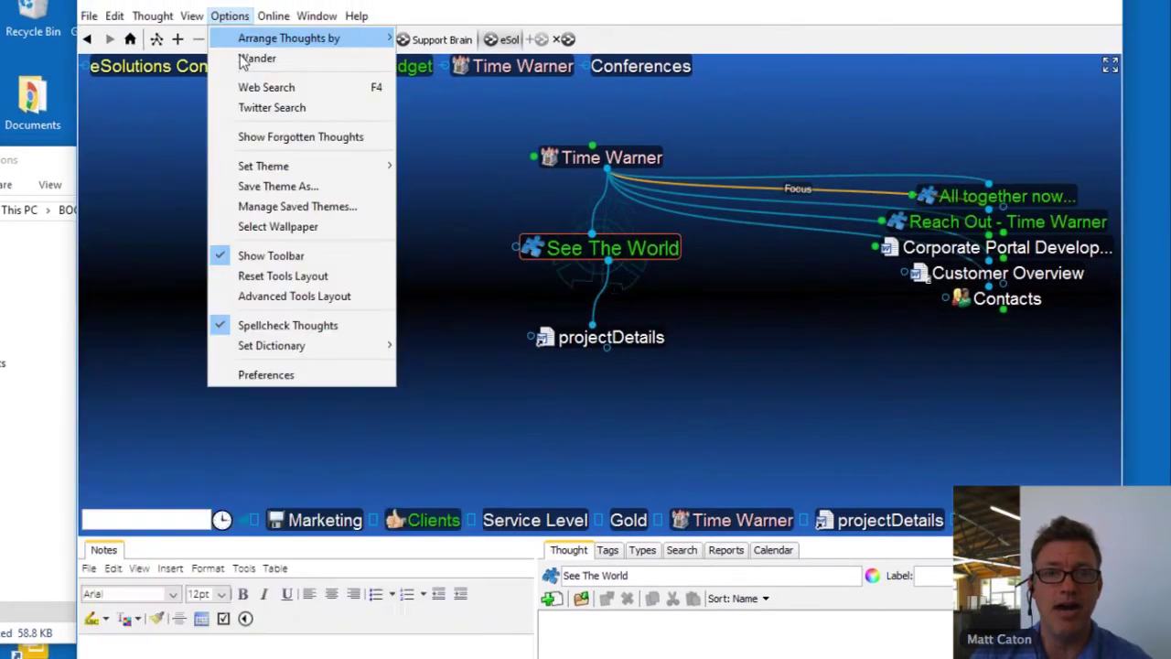
{"action": "left_click", "coordinate": [270, 375]}
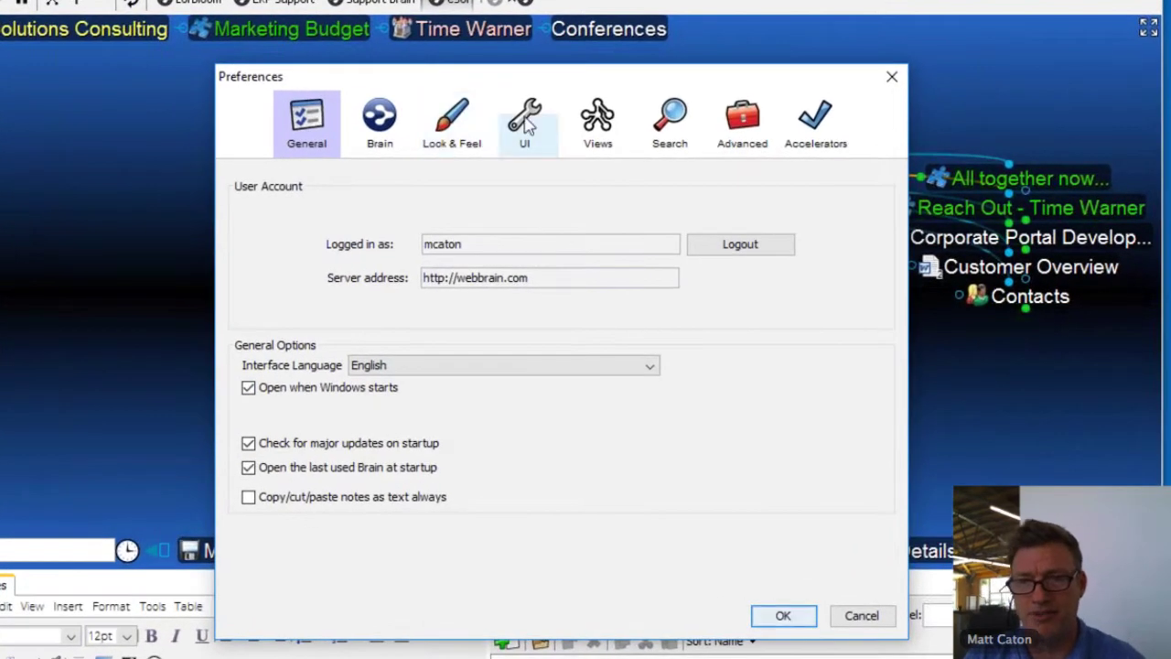
{"action": "left_click", "coordinate": [527, 124]}
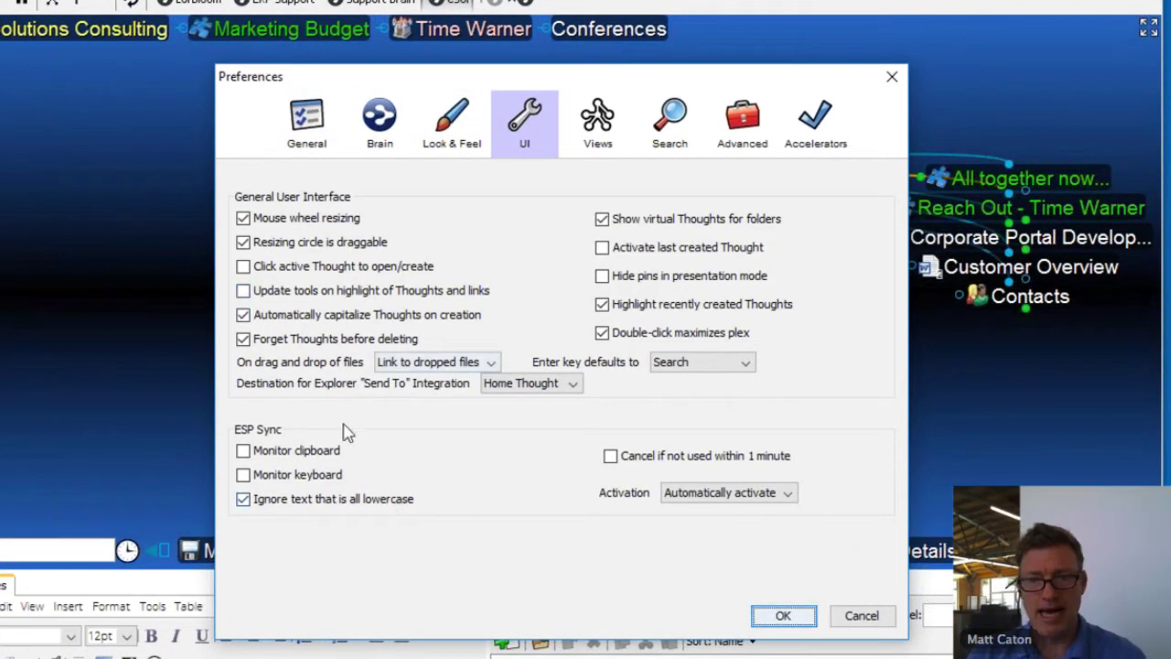
{"action": "left_click", "coordinate": [490, 364]}
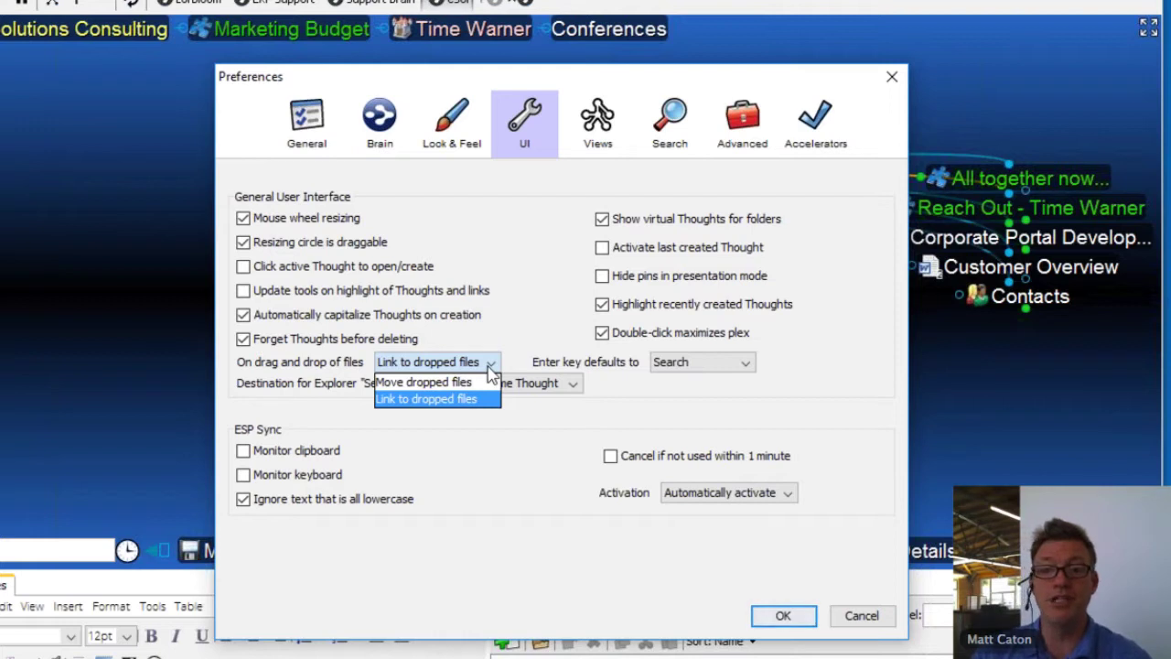
{"action": "left_click", "coordinate": [532, 314]}
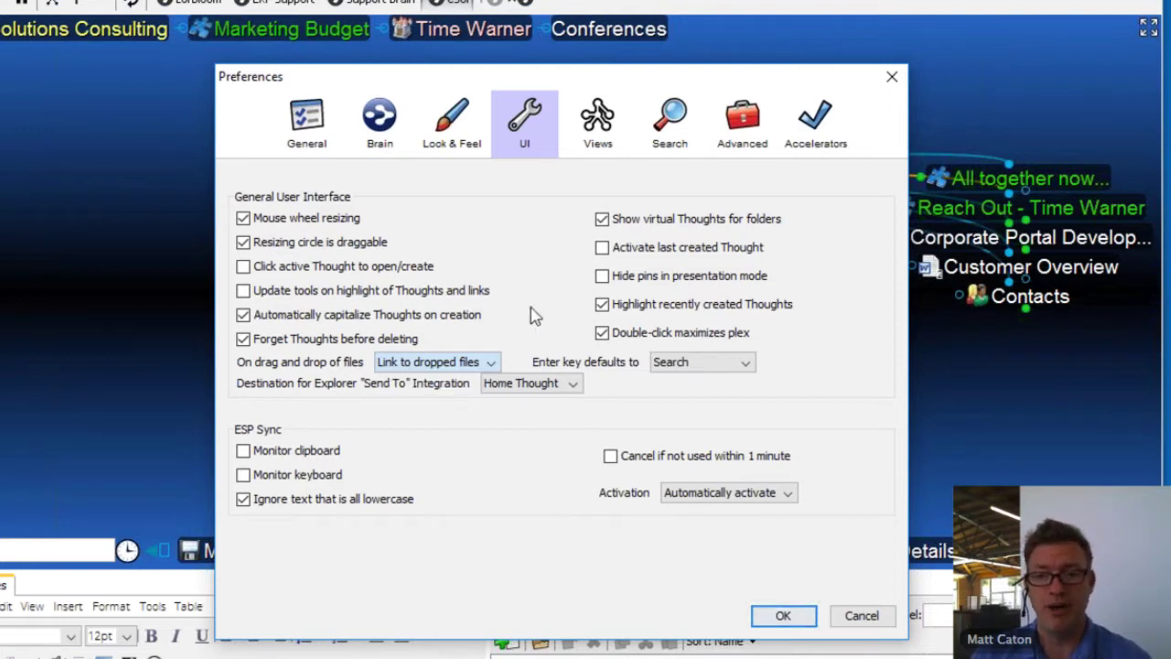
{"action": "left_click", "coordinate": [892, 77]}
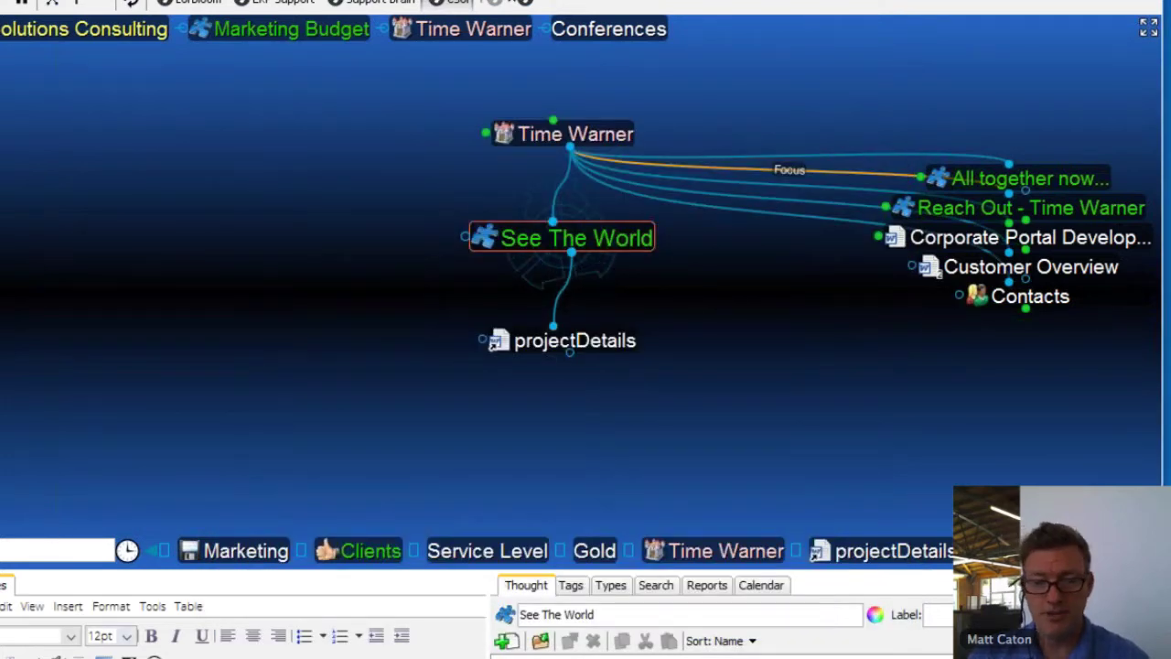
Step: Copy Company Background.pptx from the ESolutions folder into the brain as a child of See The World, and view the new thought
{"action": "mouse_move", "coordinate": [366, 652]}
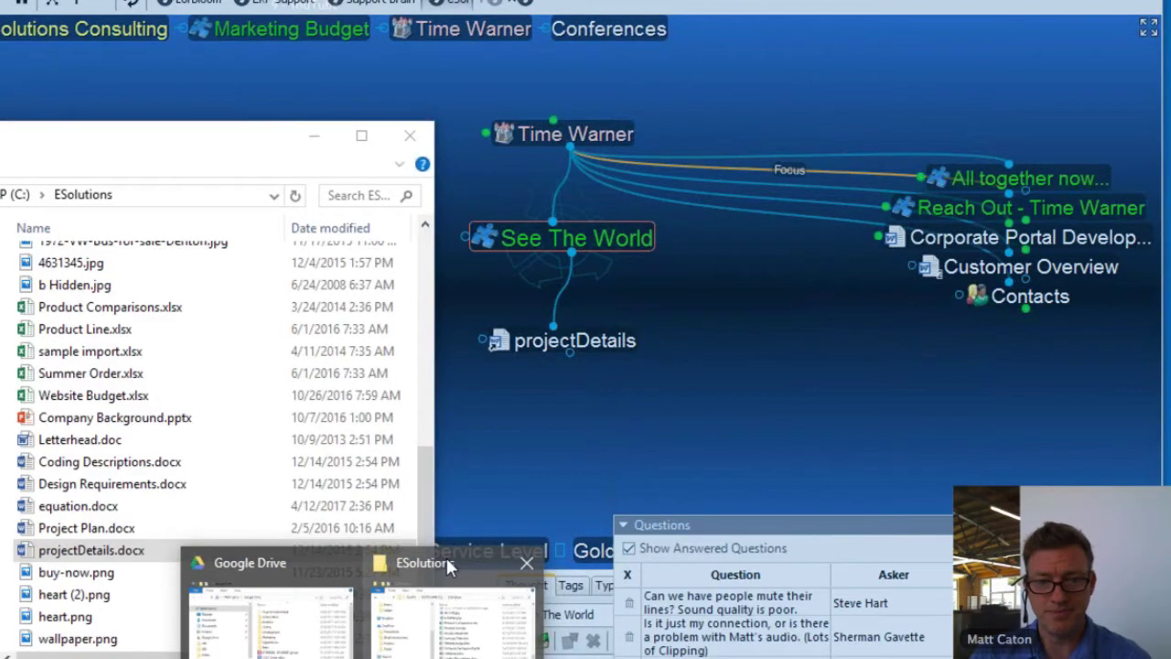
{"action": "left_click", "coordinate": [446, 563]}
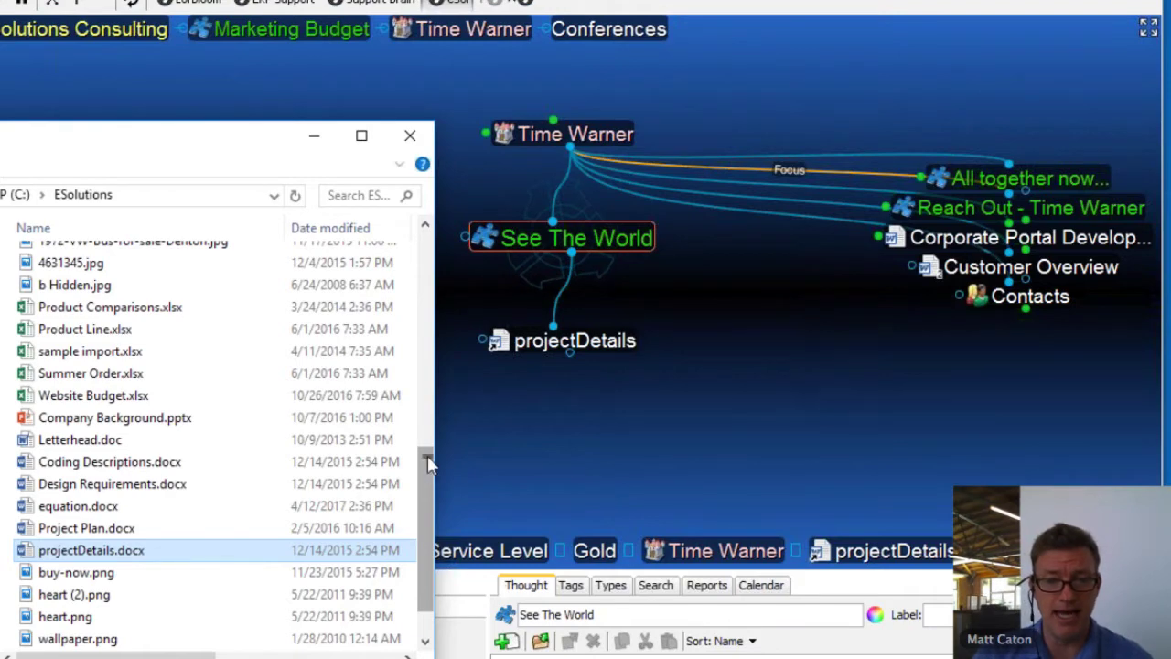
{"action": "mouse_move", "coordinate": [428, 455]}
{"action": "left_mouse_down"}
{"action": "mouse_move", "coordinate": [427, 513]}
{"action": "mouse_move", "coordinate": [431, 473]}
{"action": "left_mouse_up"}
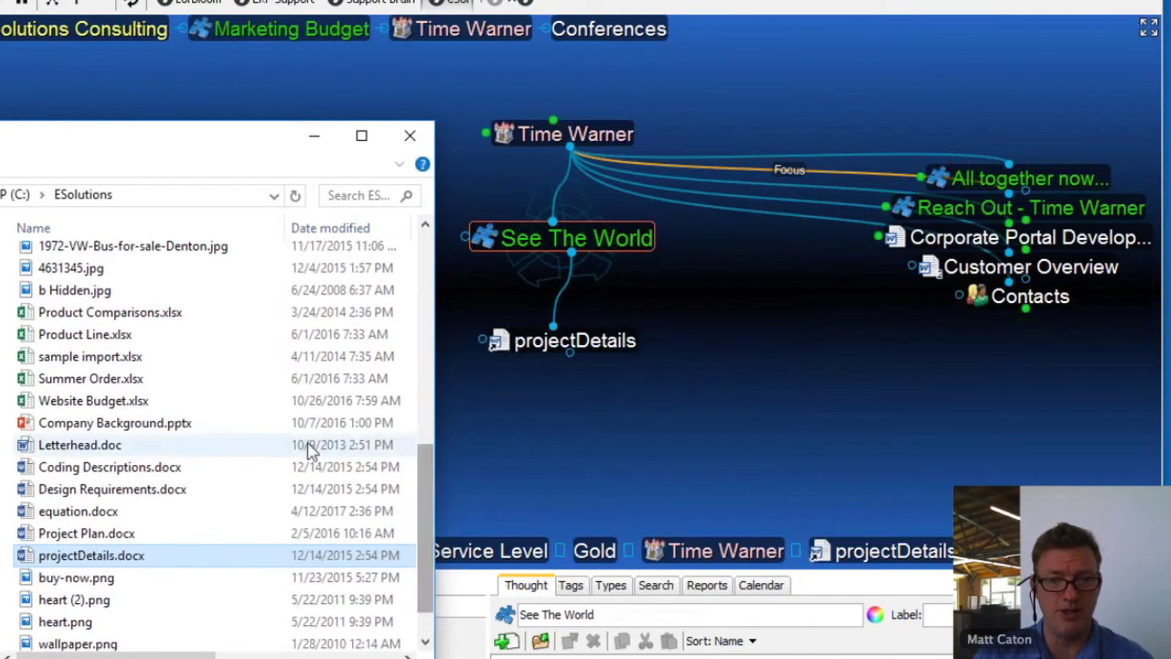
{"action": "left_click", "coordinate": [126, 426]}
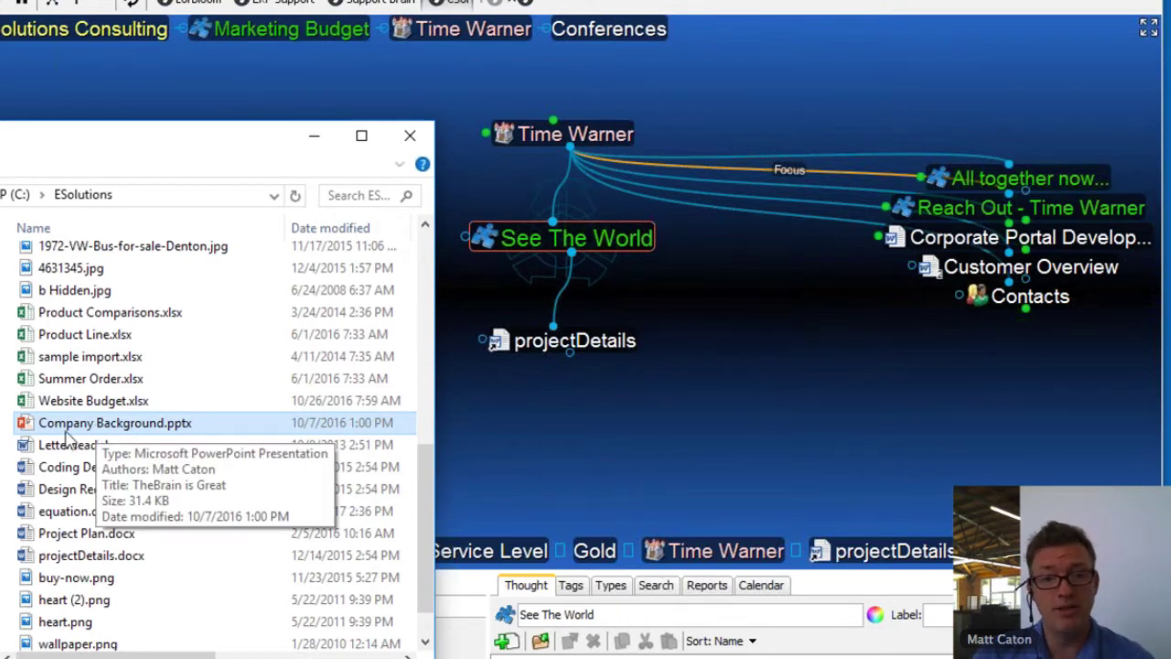
{"action": "left_click_drag", "start_coordinate": [66, 429], "coordinate": [770, 371]}
{"action": "left_click", "coordinate": [691, 390]}
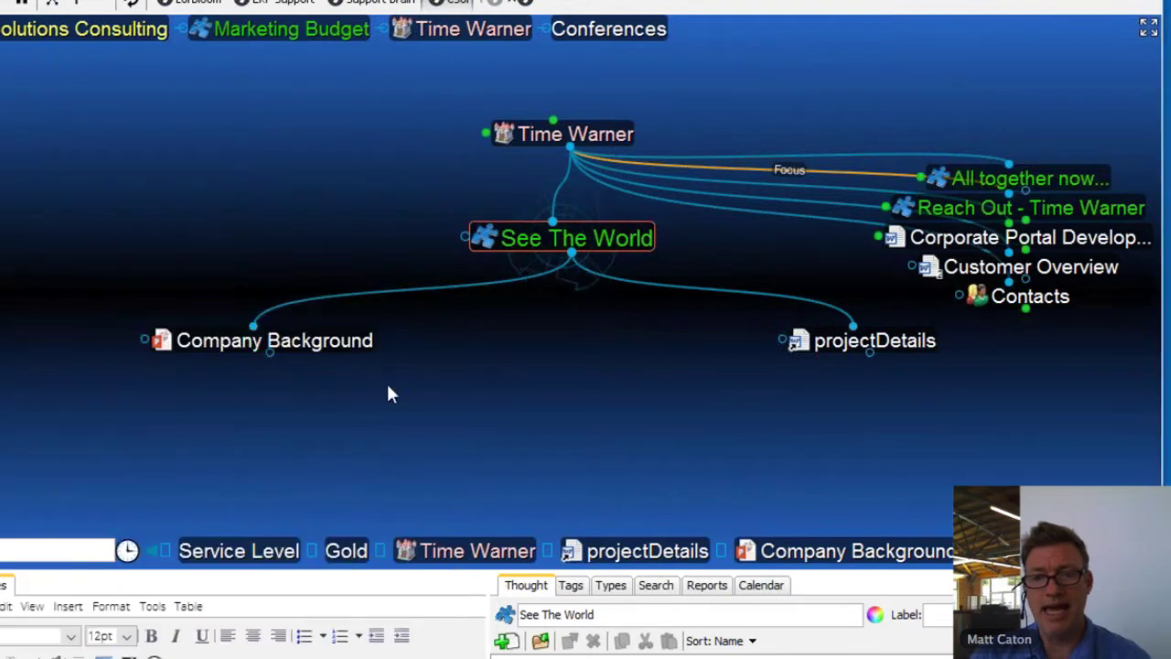
{"action": "left_click", "coordinate": [197, 345]}
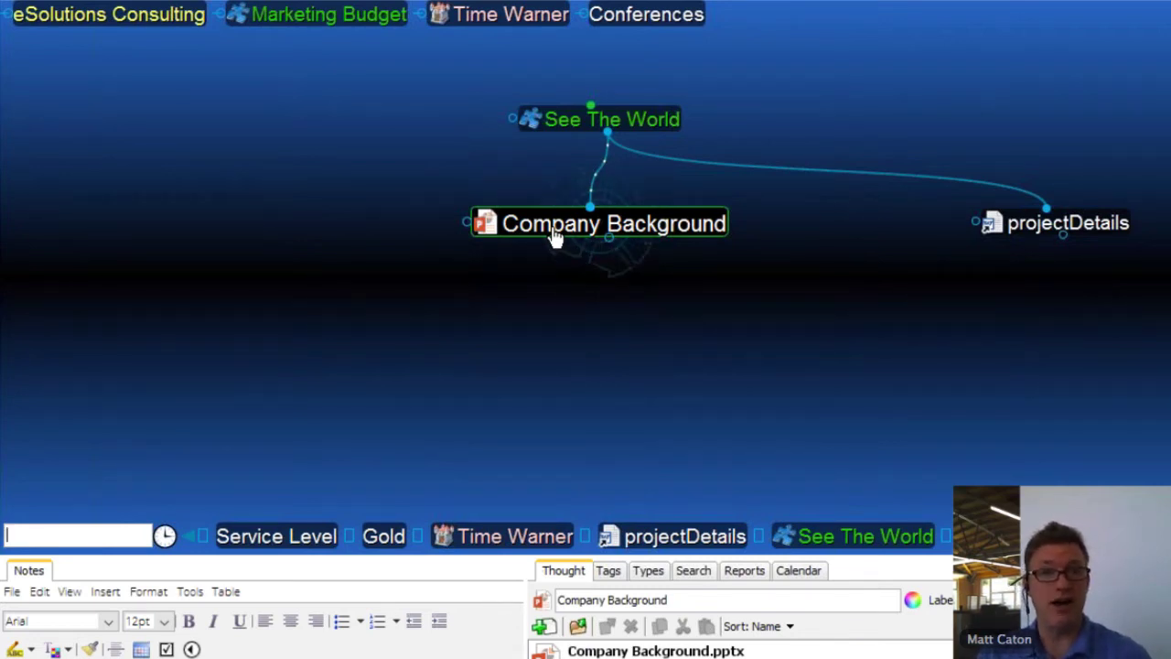
{"action": "left_click", "coordinate": [599, 121]}
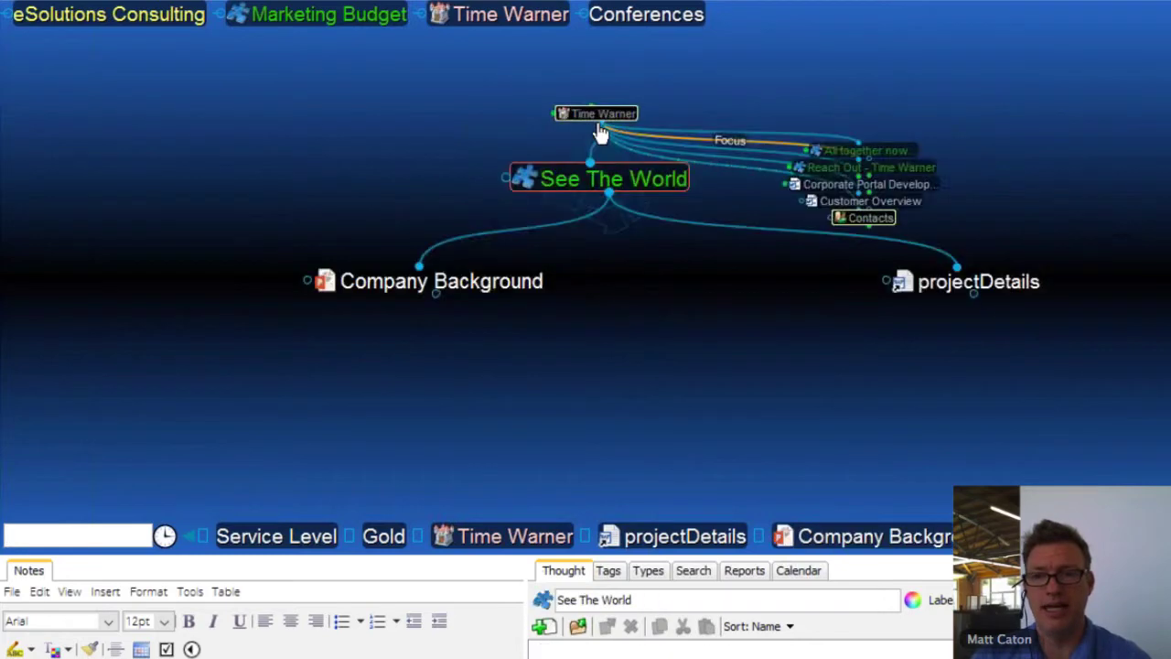
Step: Move Summer Order.xlsx from the ESolutions folder into the brain as a child thought of See The World
{"action": "key", "text": "alt+Tab"}
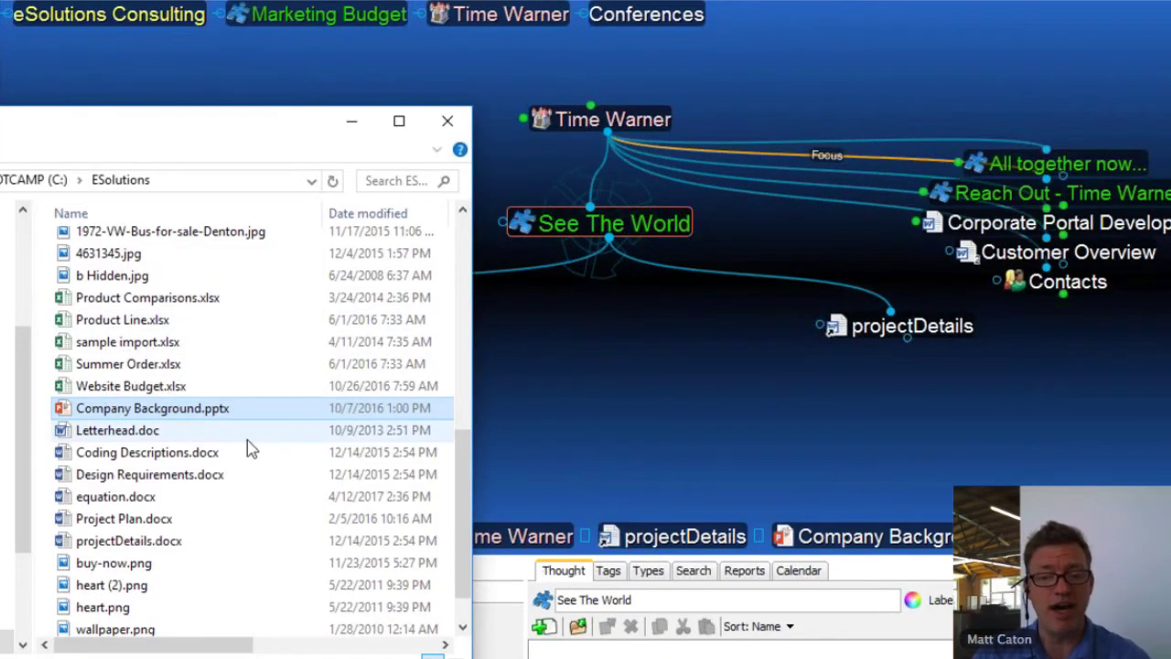
{"action": "left_click", "coordinate": [105, 369]}
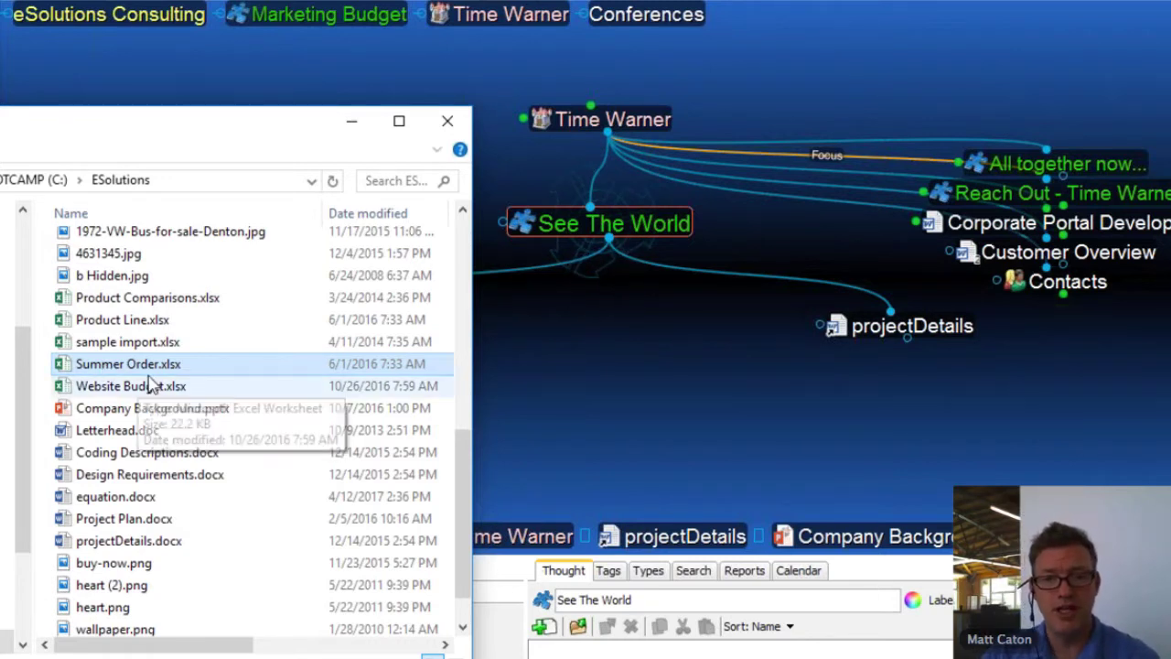
{"action": "left_click_drag", "start_coordinate": [117, 378], "coordinate": [654, 411]}
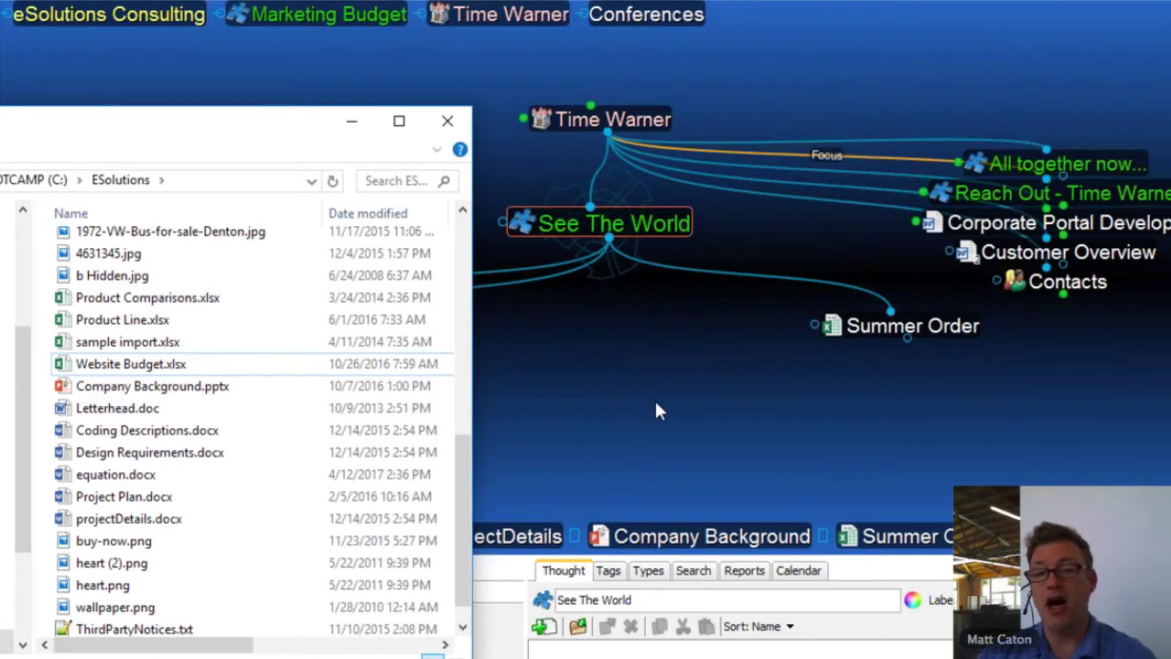
{"action": "left_click", "coordinate": [656, 403]}
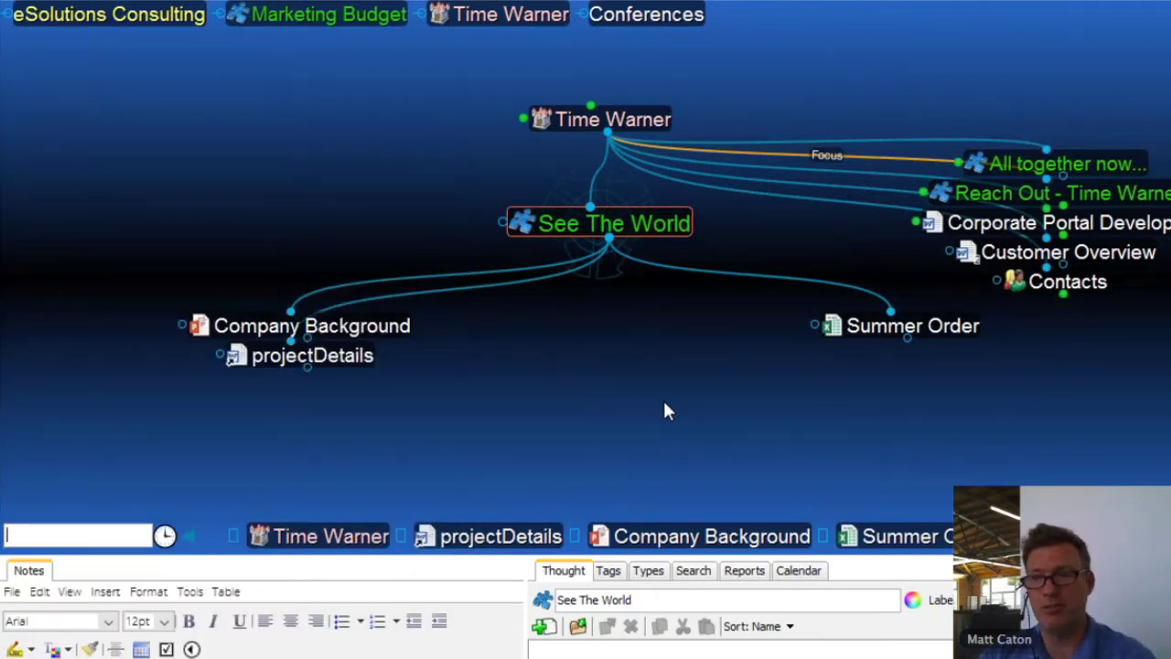
Step: Review the attachment and file location options for the Summer Order thought without changing anything
{"action": "right_click", "coordinate": [835, 329]}
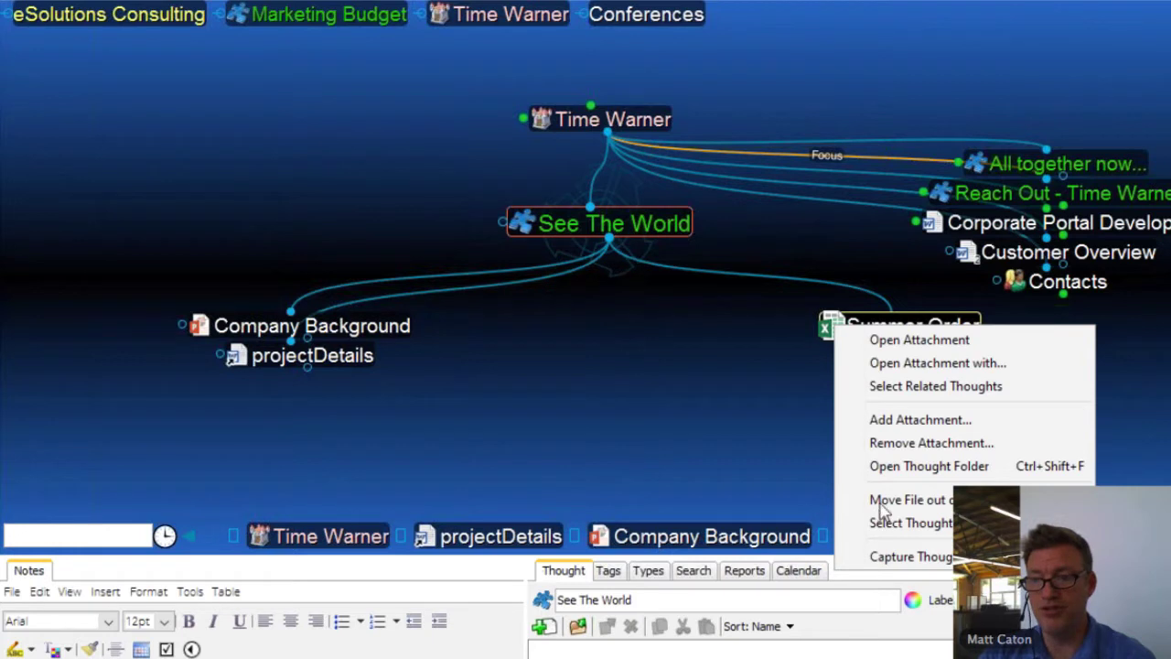
{"action": "left_click", "coordinate": [876, 528]}
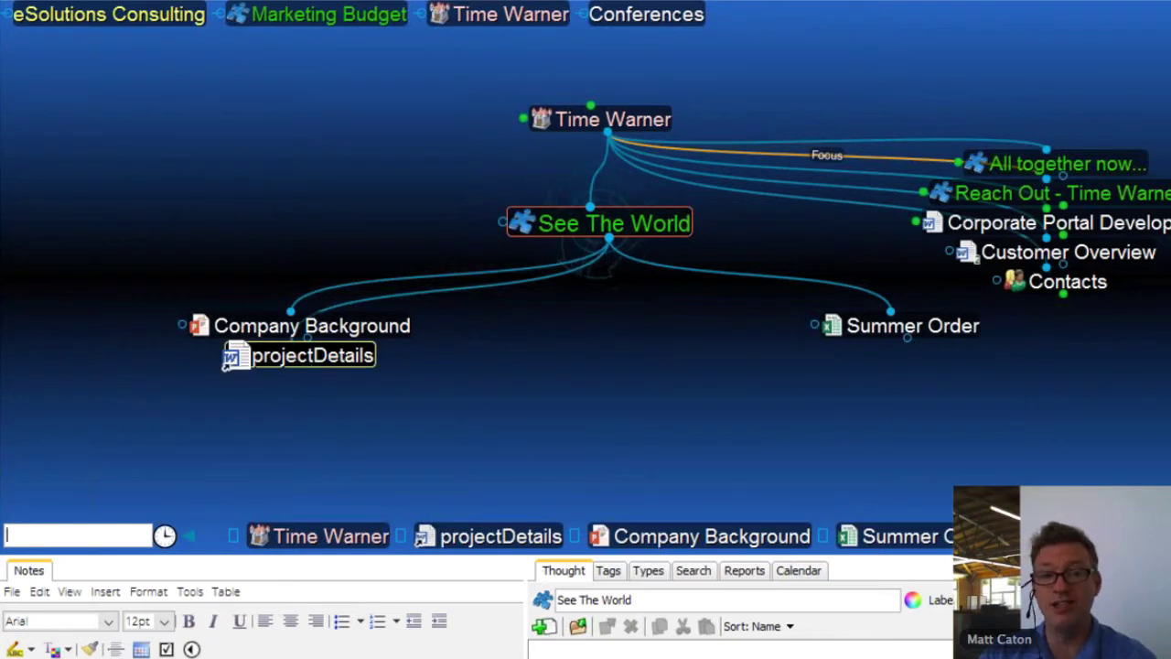
Step: Open the projectDetails attachment in Word to view it, and close Word, removing the recovered files
{"action": "right_click", "coordinate": [239, 356]}
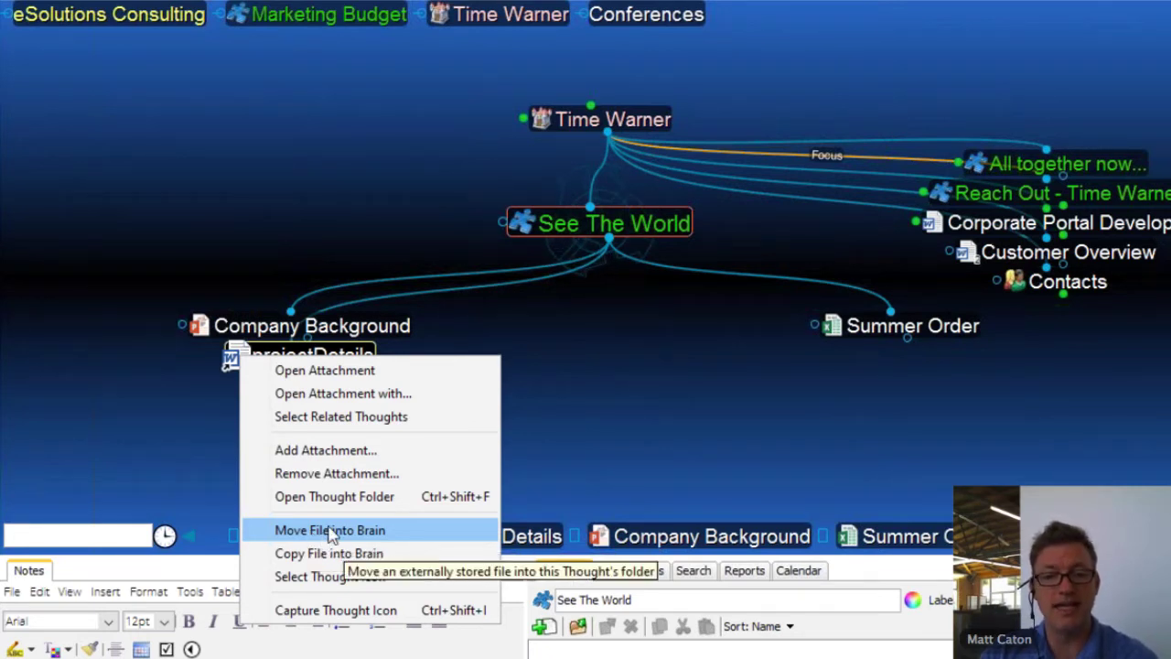
{"action": "left_click", "coordinate": [325, 369]}
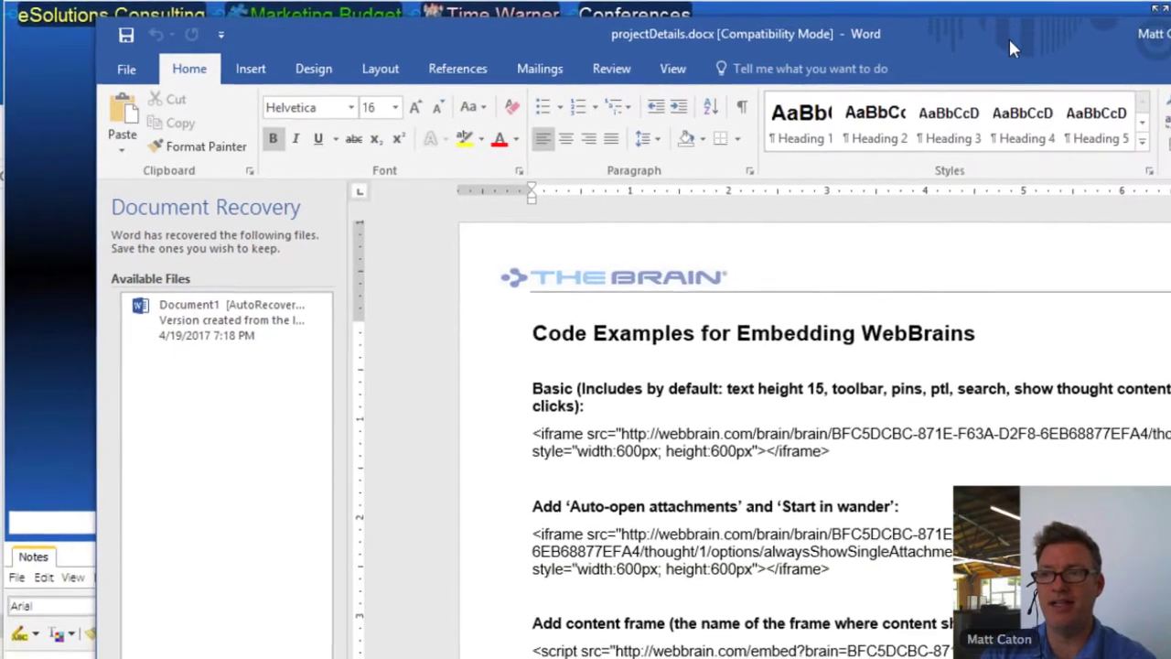
{"action": "left_click_drag", "start_coordinate": [940, 52], "coordinate": [559, 157]}
{"action": "left_click", "coordinate": [996, 139]}
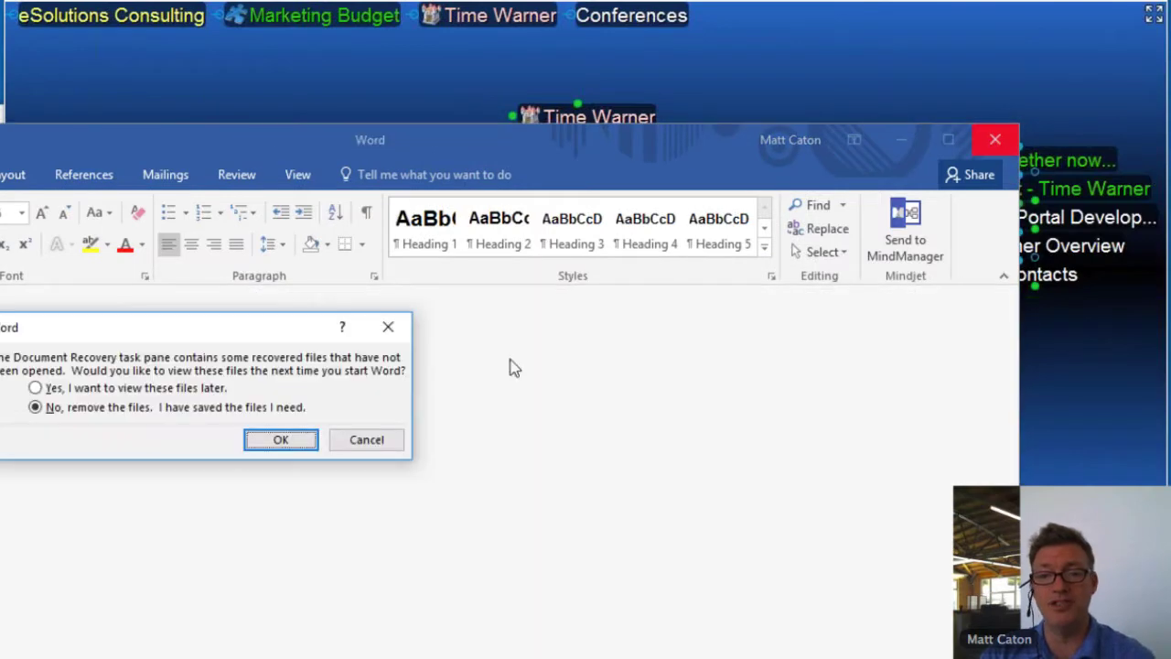
{"action": "left_click", "coordinate": [298, 443]}
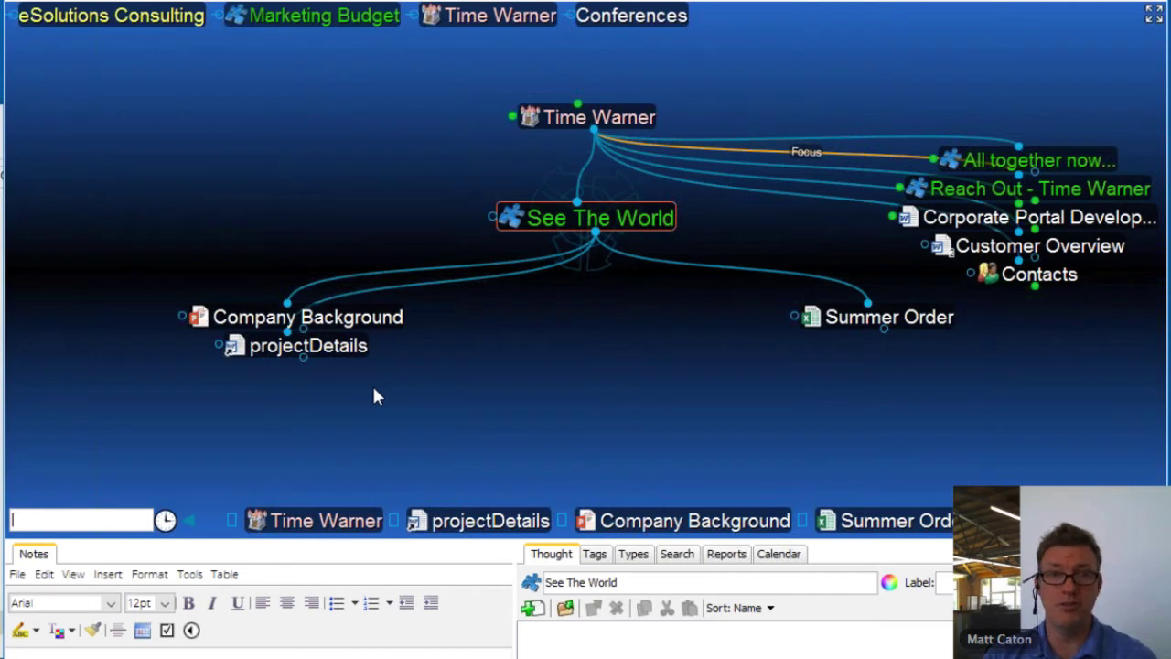
Step: Switch to Chrome, bring up the colectivocoffee.com page over the brain and look through it
{"action": "mouse_move", "coordinate": [394, 658]}
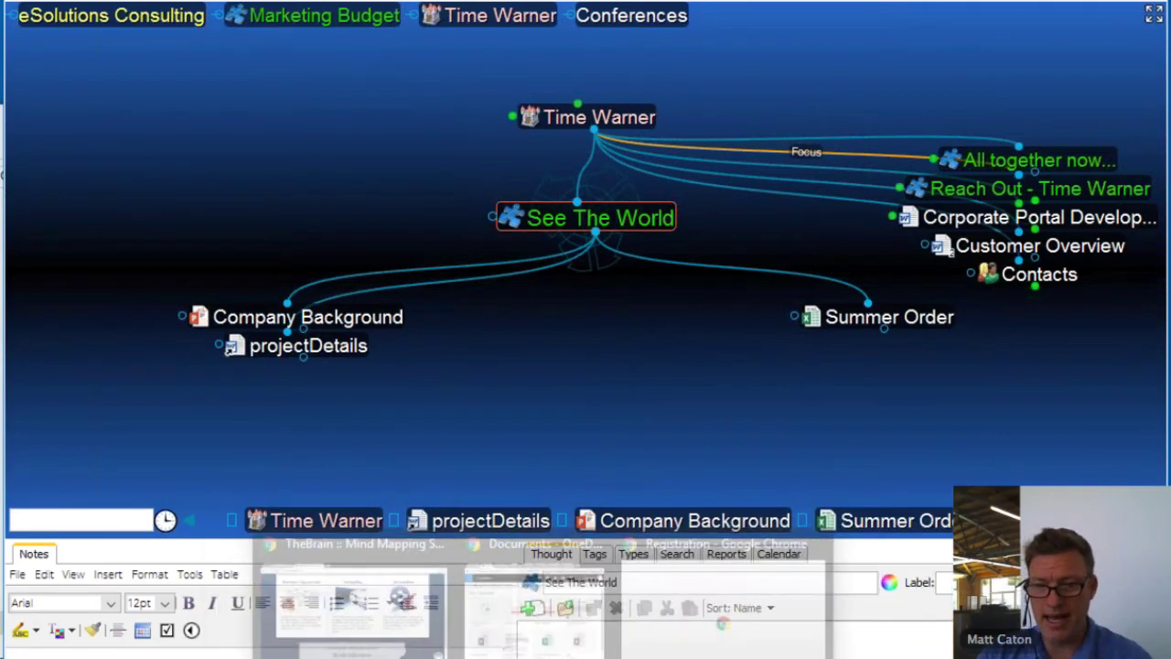
{"action": "mouse_move", "coordinate": [437, 646]}
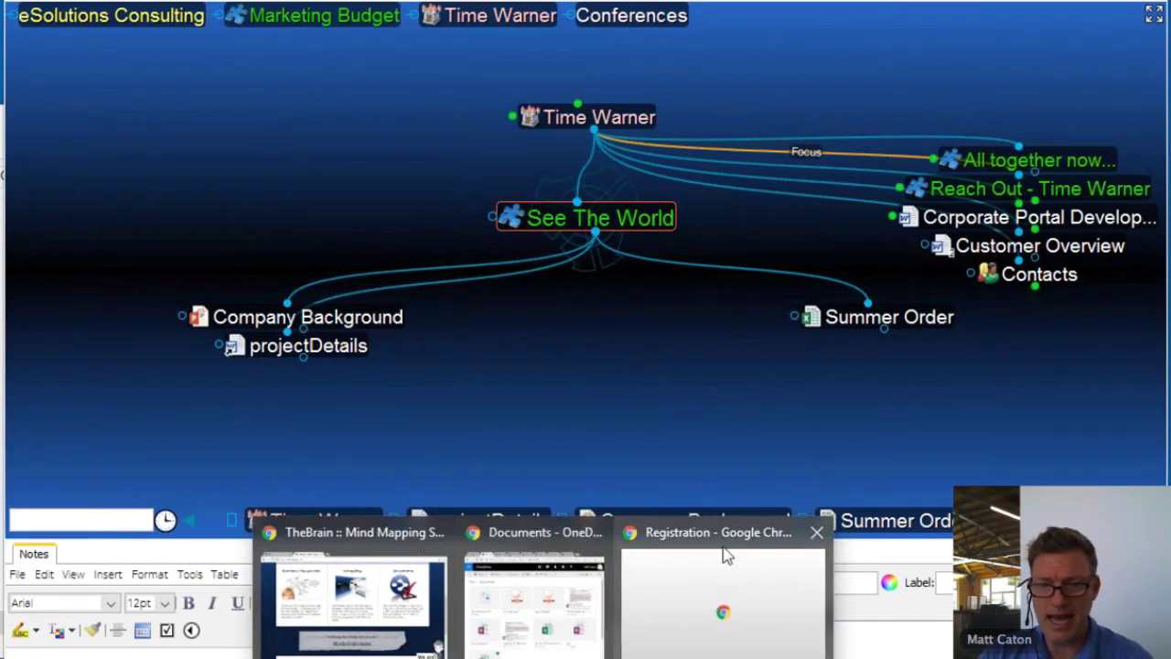
{"action": "mouse_move", "coordinate": [726, 554]}
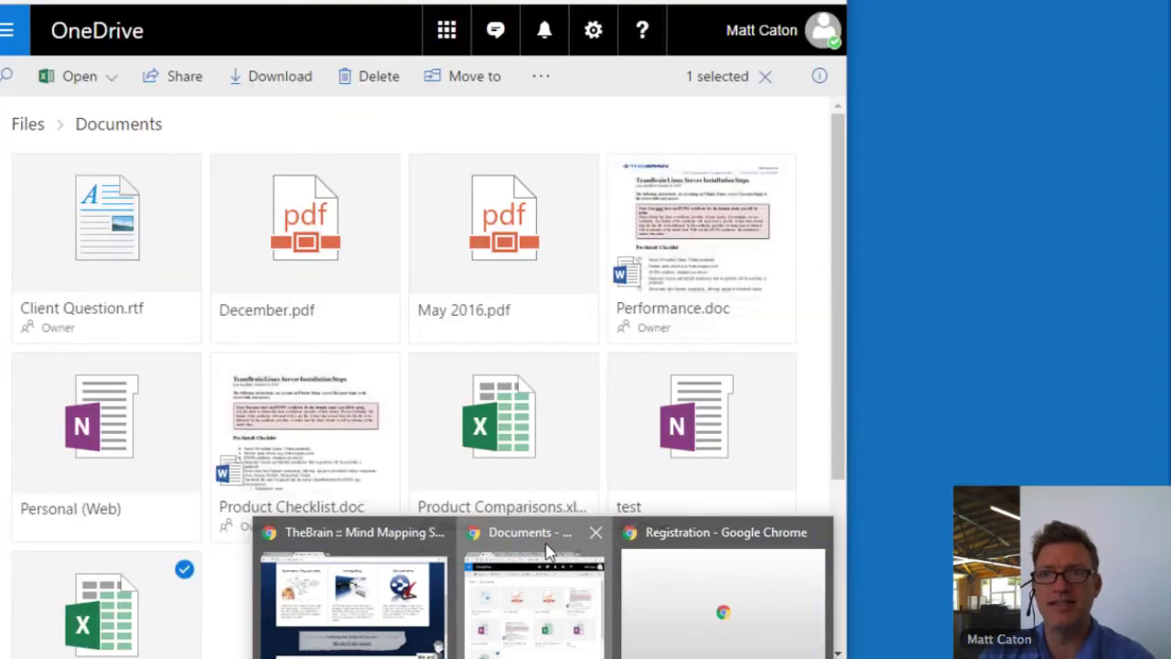
{"action": "left_click", "coordinate": [549, 552]}
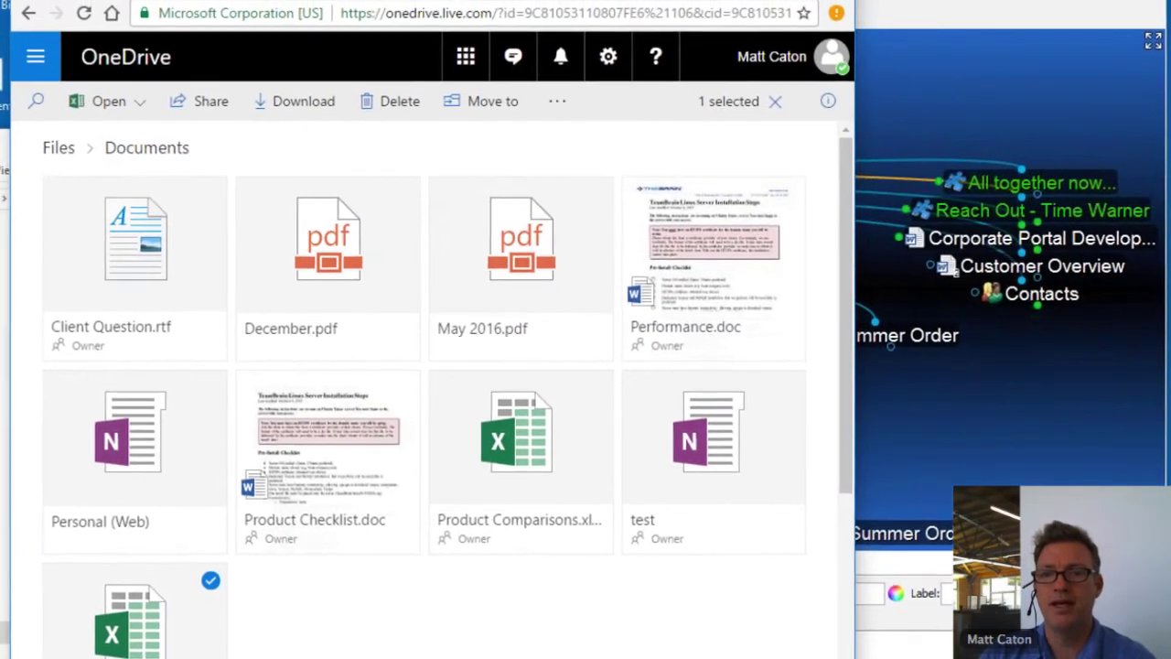
{"action": "key", "text": "alt+Tab"}
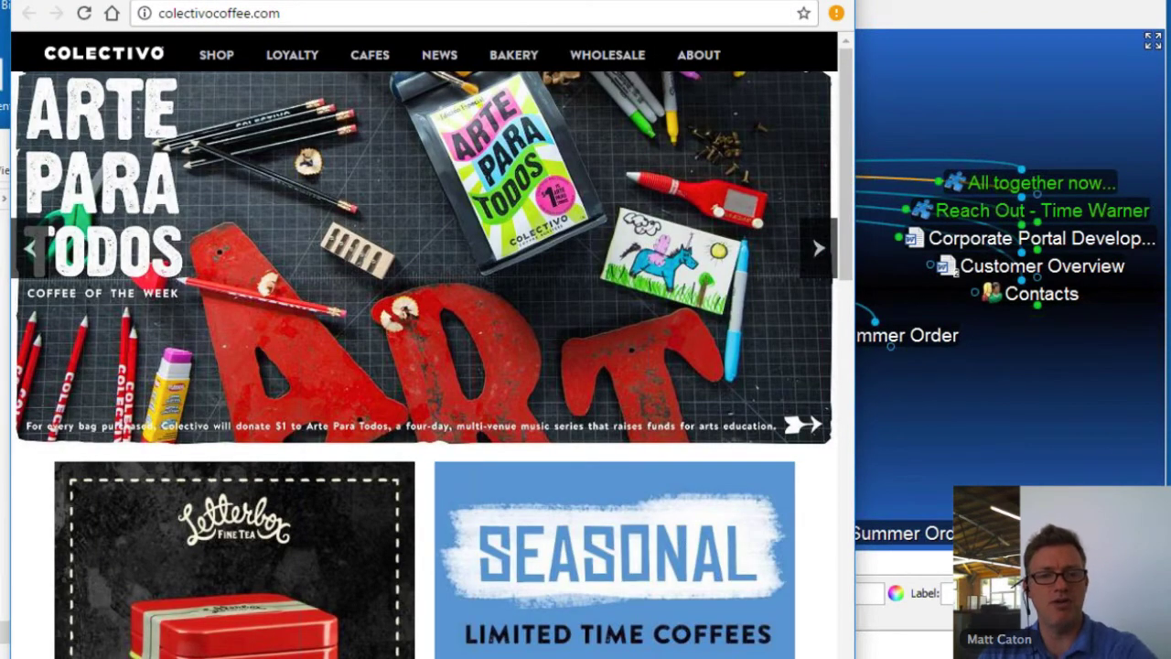
{"action": "left_click_drag", "start_coordinate": [596, 0], "coordinate": [598, 148]}
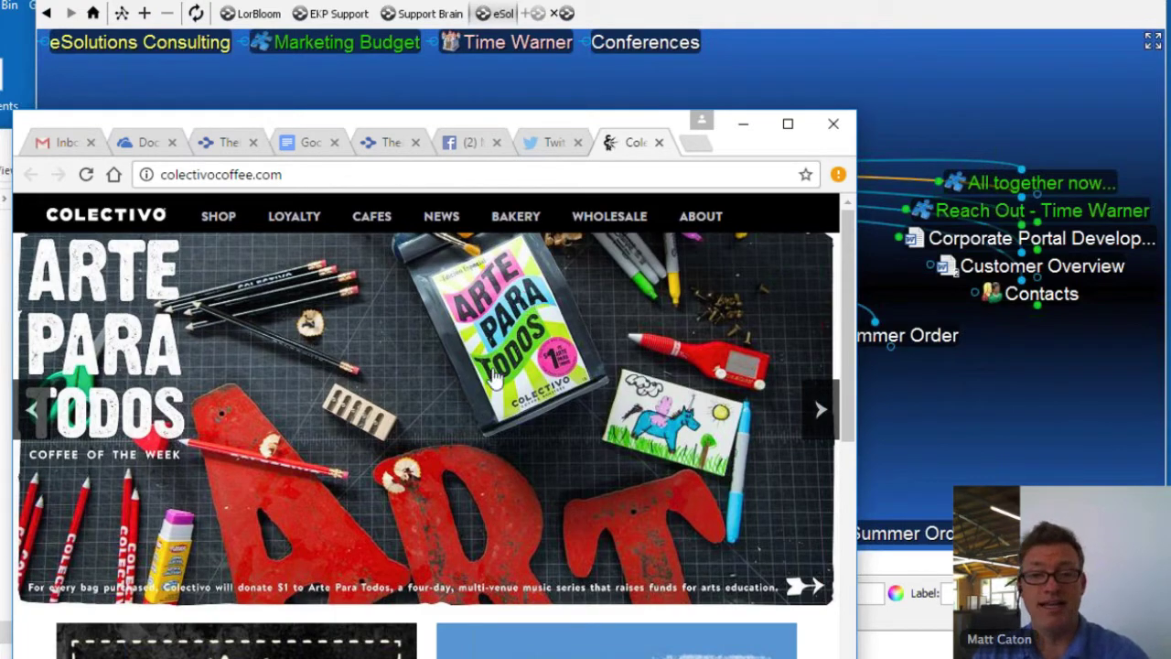
{"action": "scroll", "coordinate": [494, 375], "scroll_direction": "down", "scroll_amount": 8}
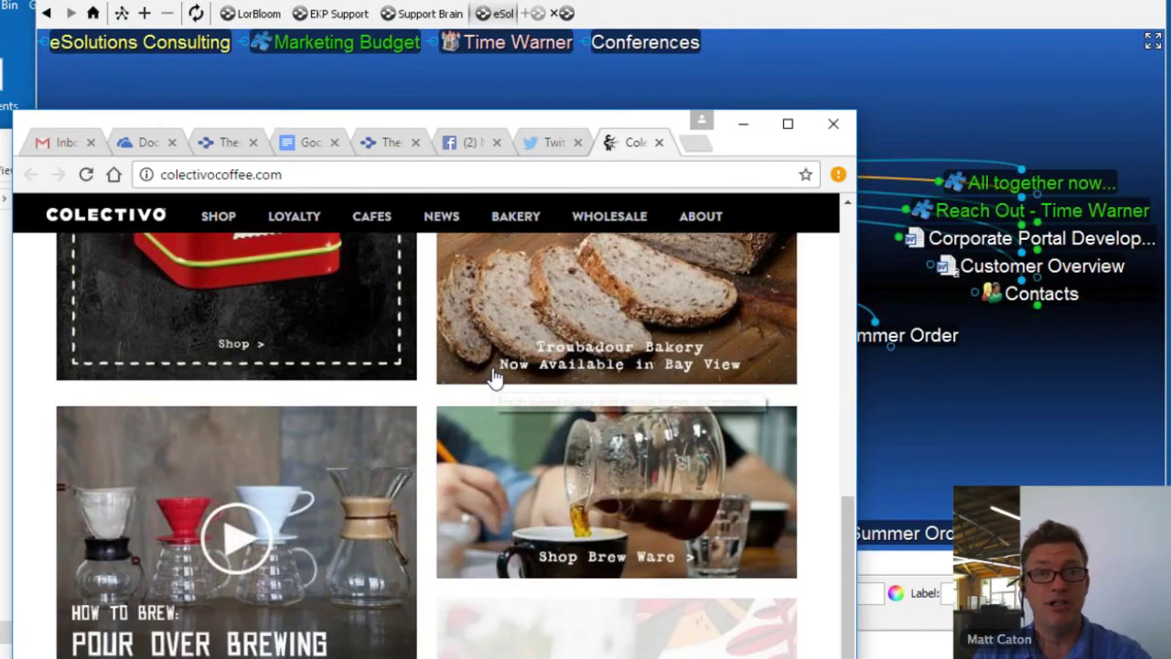
{"action": "scroll", "coordinate": [494, 375], "scroll_direction": "up", "scroll_amount": 8}
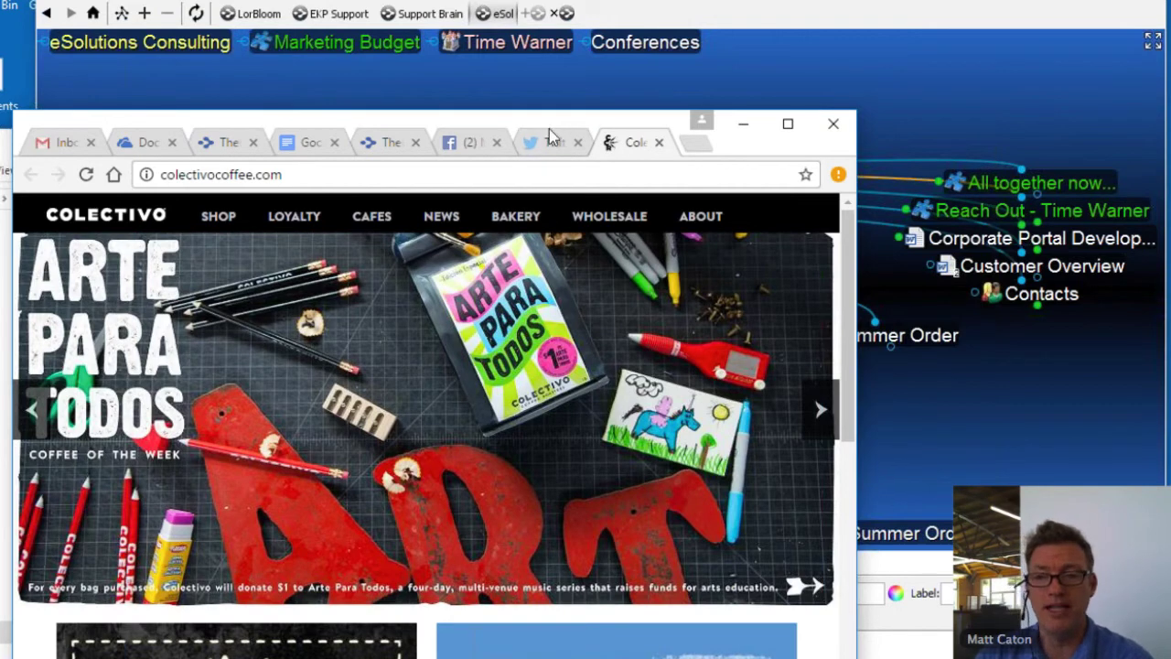
Step: Add the colectivocoffee.com URL as a child thought of See The World, accepting another link to the same address
{"action": "left_click_drag", "start_coordinate": [552, 135], "coordinate": [519, 378]}
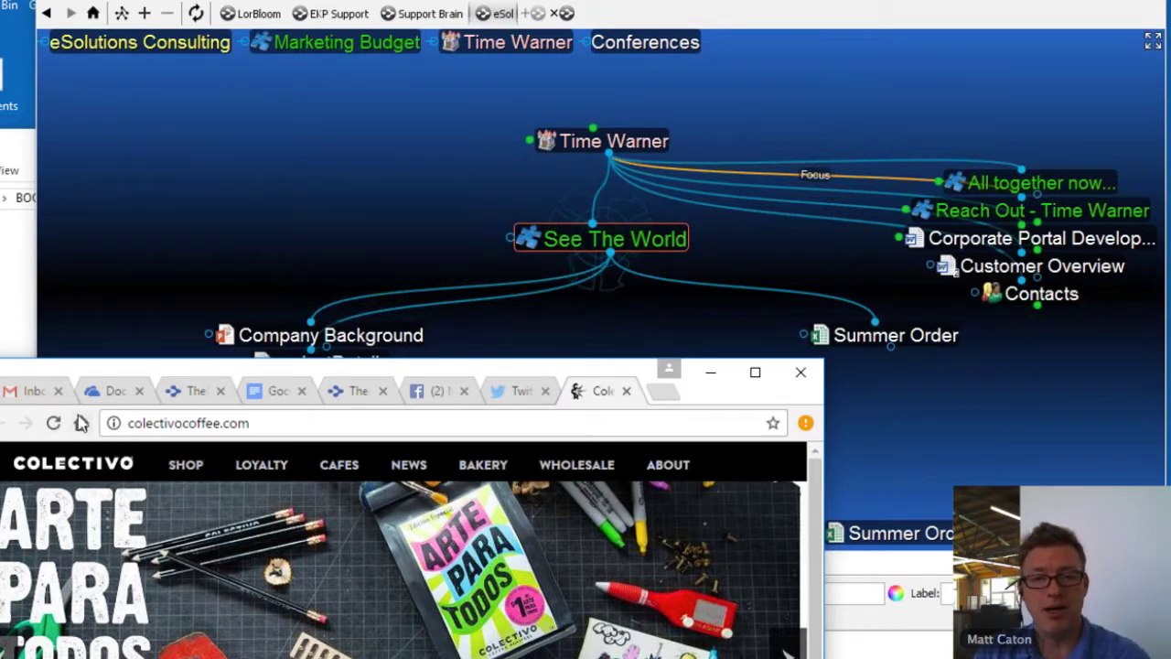
{"action": "left_click_drag", "start_coordinate": [117, 430], "coordinate": [617, 306]}
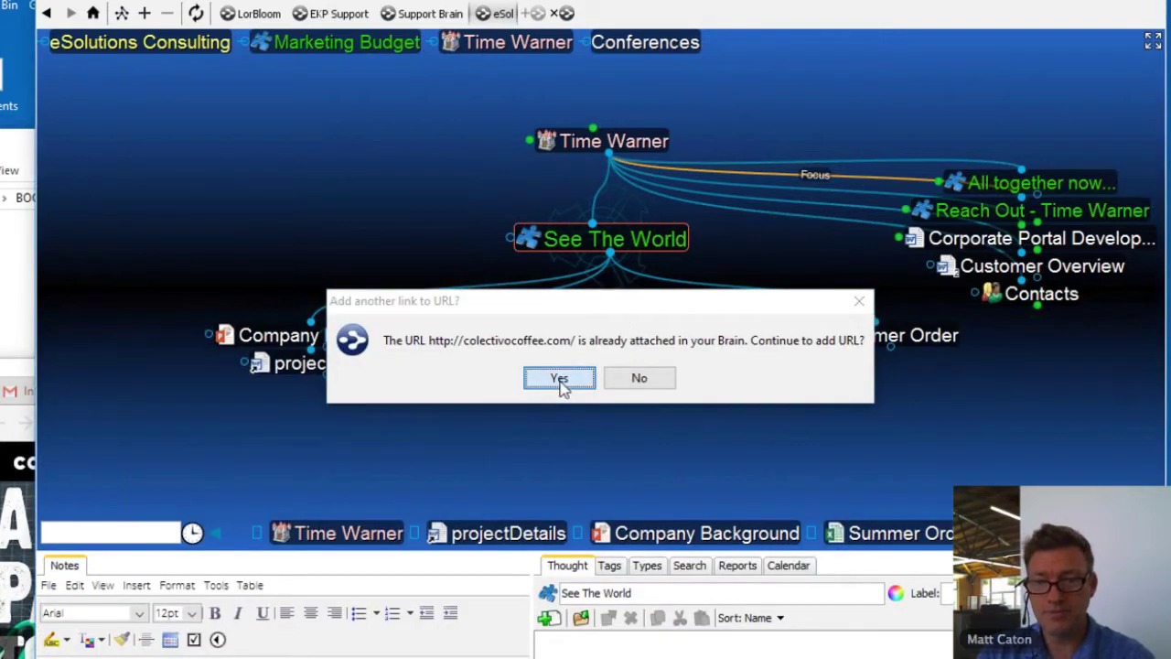
{"action": "left_click", "coordinate": [560, 379]}
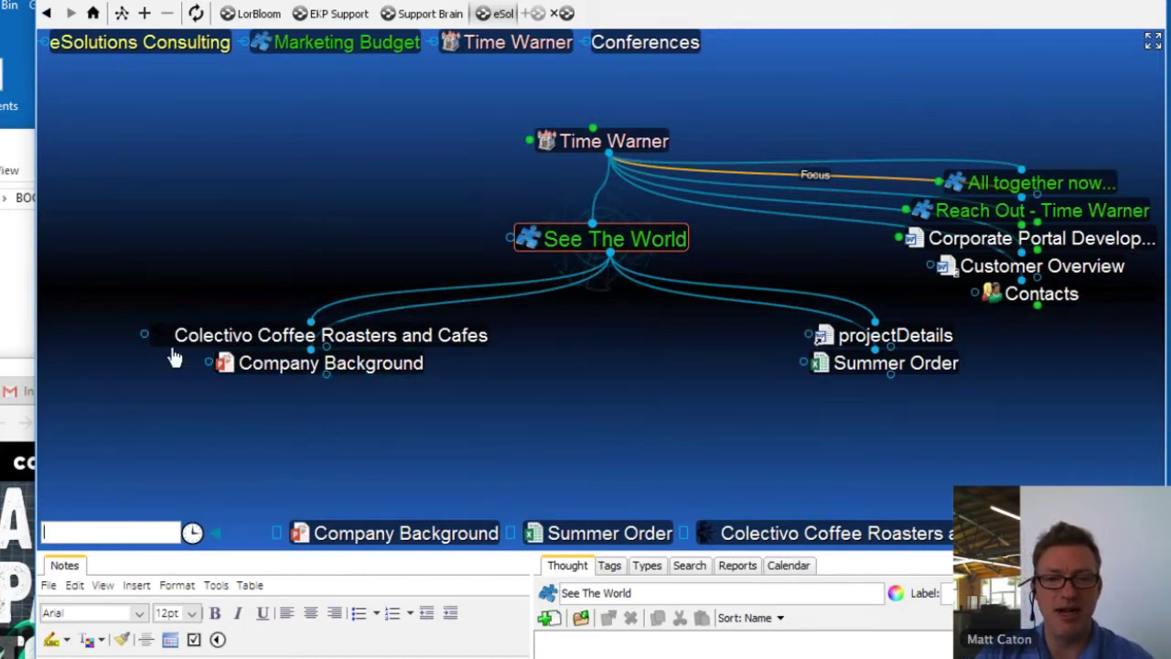
Step: Activate the Colectivo Coffee Roasters and Cafes thought and open its attached web page
{"action": "left_click", "coordinate": [201, 340]}
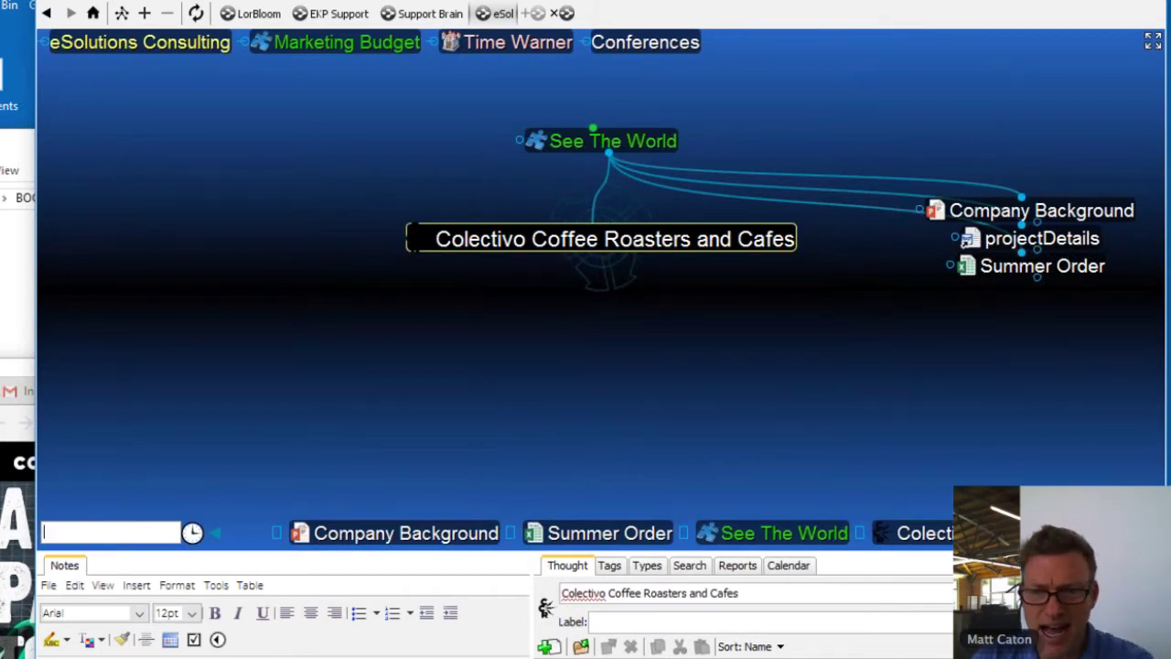
{"action": "left_click", "coordinate": [615, 239]}
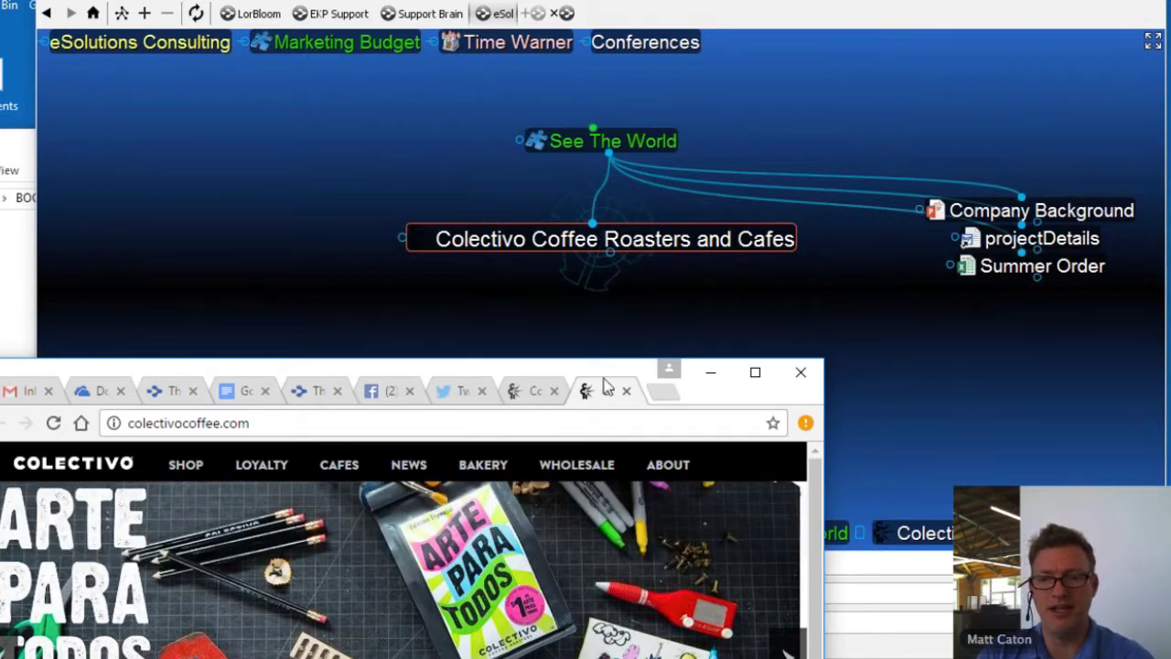
{"action": "left_click_drag", "start_coordinate": [607, 370], "coordinate": [628, 486]}
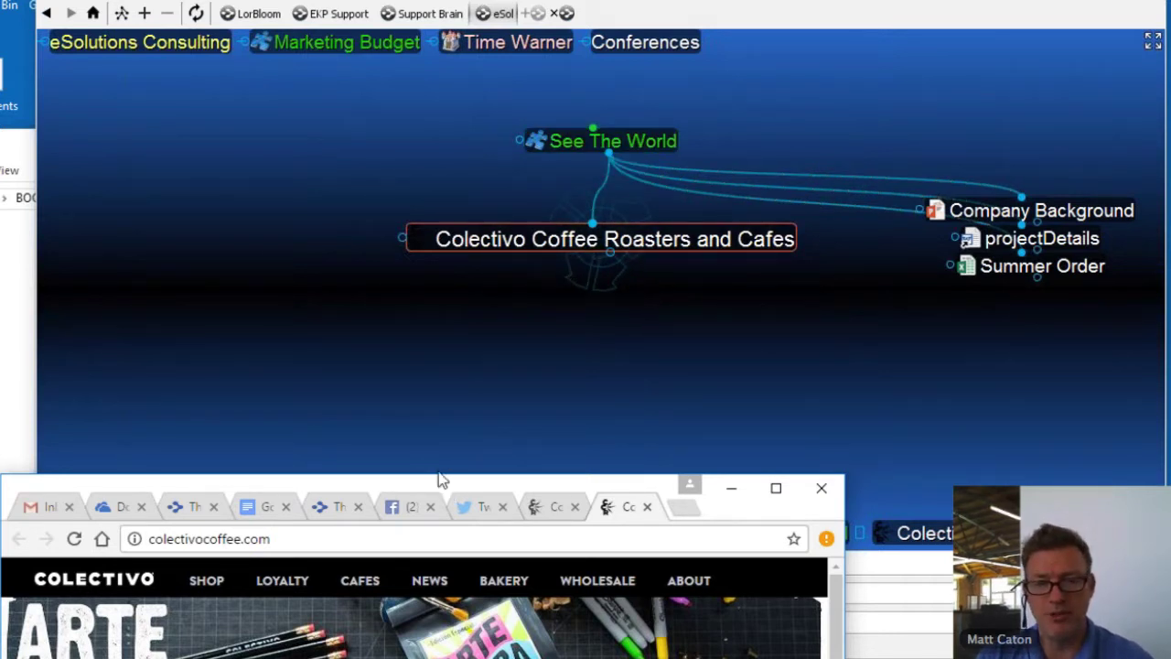
Step: Bring up the Milwaukee Riverkeeper Facebook page in Chrome and browse its posts
{"action": "left_click_drag", "start_coordinate": [438, 480], "coordinate": [411, 348]}
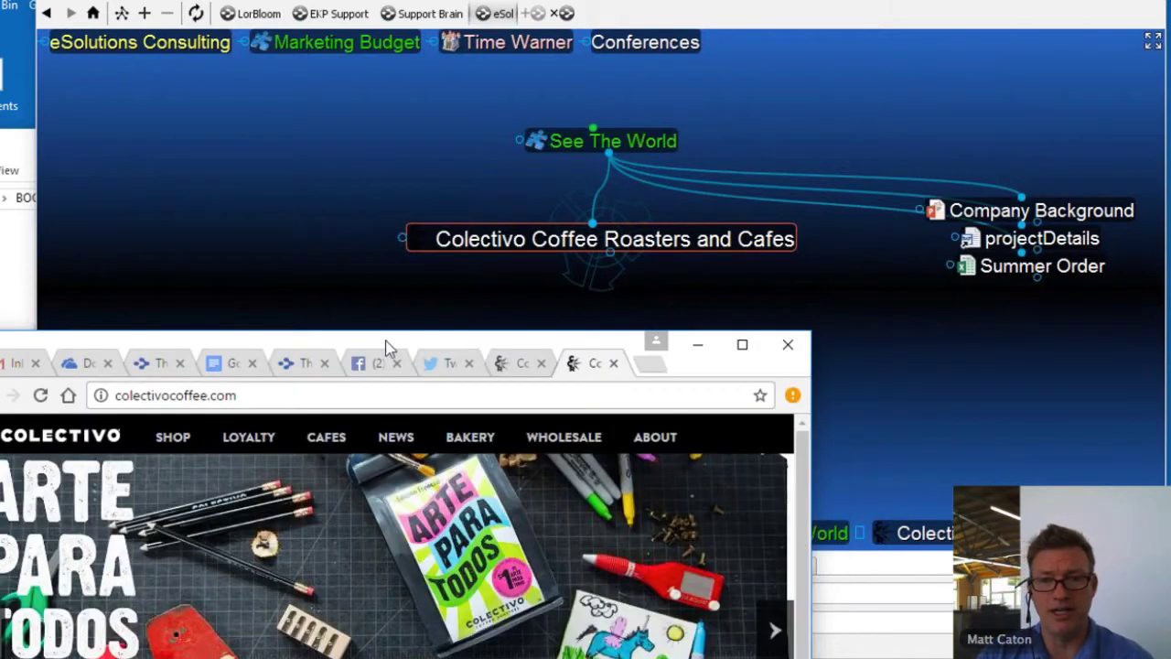
{"action": "left_click", "coordinate": [382, 366]}
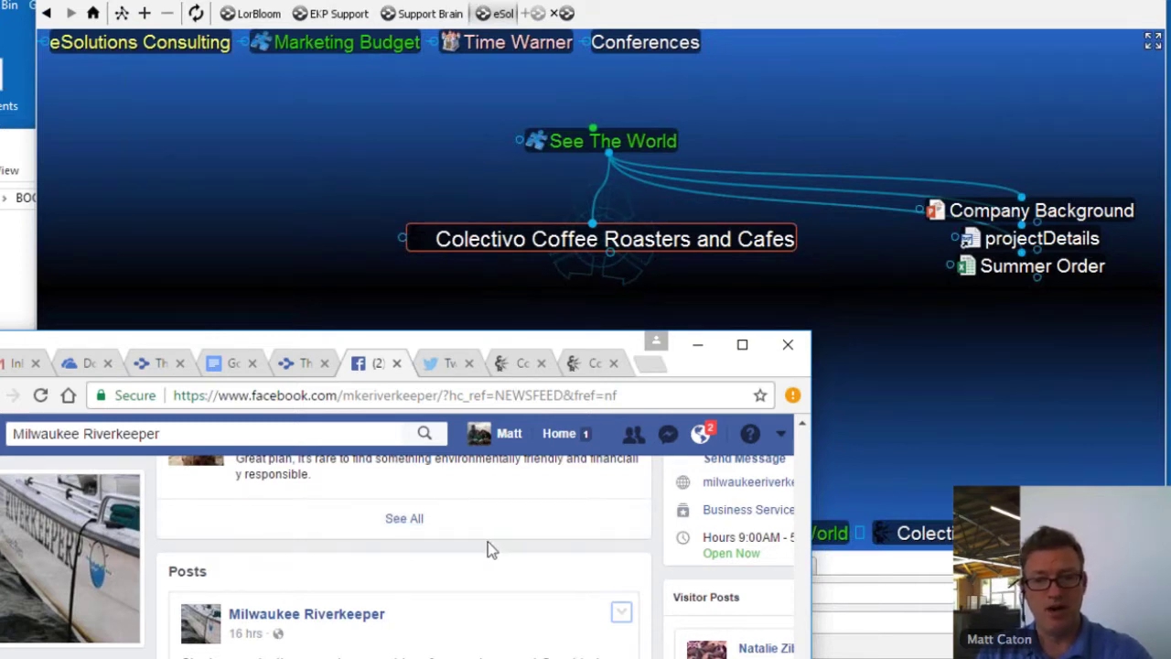
{"action": "scroll", "coordinate": [347, 583], "scroll_direction": "down", "scroll_amount": 1}
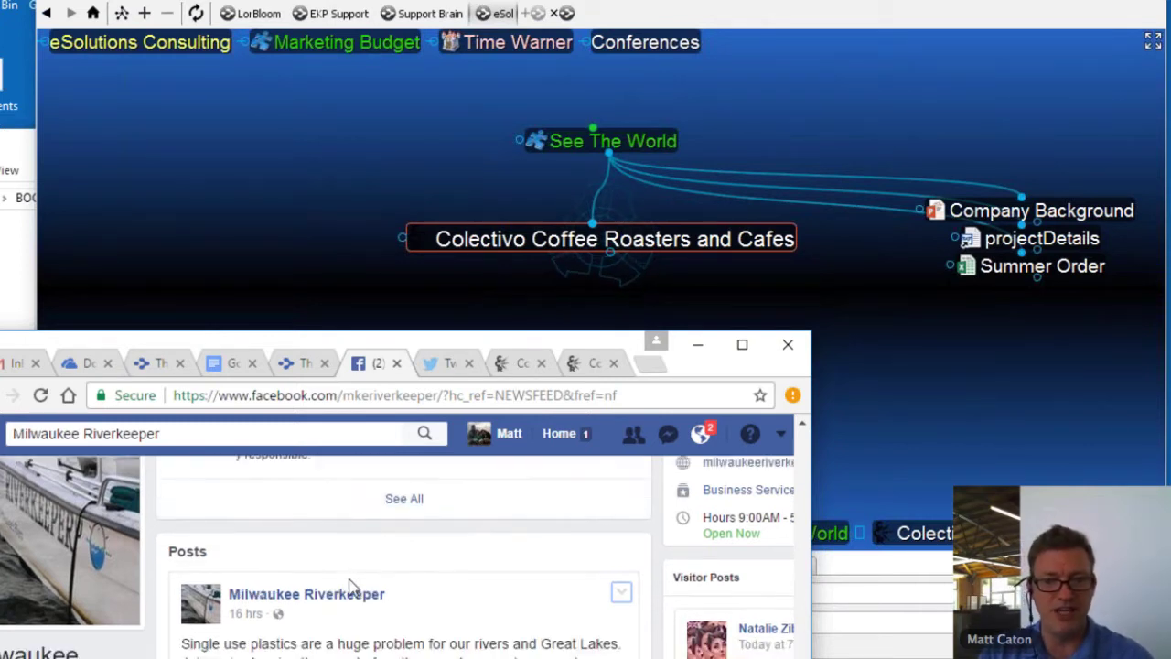
{"action": "scroll", "coordinate": [349, 586], "scroll_direction": "down", "scroll_amount": 6}
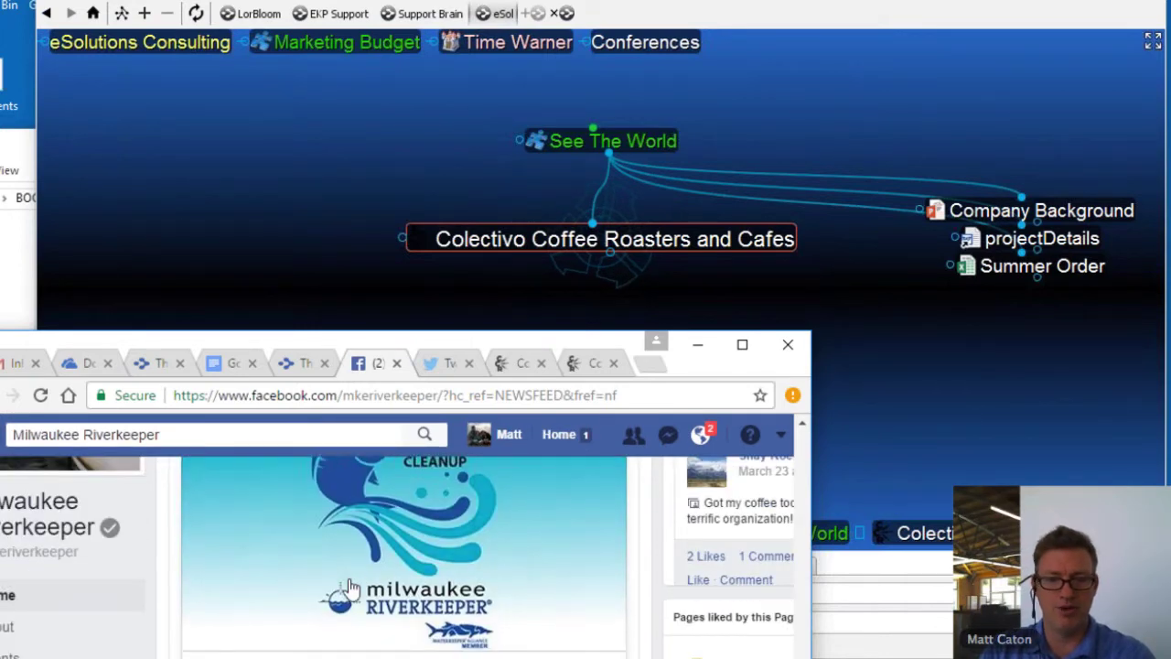
{"action": "scroll", "coordinate": [347, 583], "scroll_direction": "up", "scroll_amount": 4}
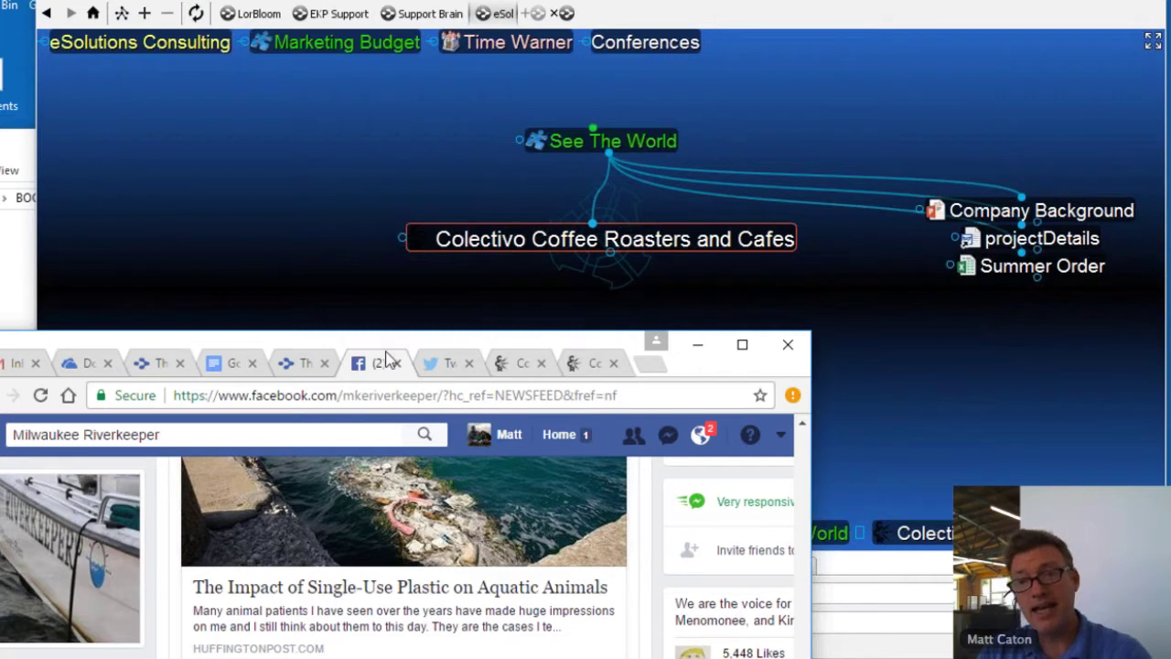
Step: Make See The World the active thought and add the Milwaukee Riverkeeper Facebook URL as its child thought
{"action": "left_click_drag", "start_coordinate": [391, 369], "coordinate": [412, 438]}
{"action": "left_click", "coordinate": [614, 145]}
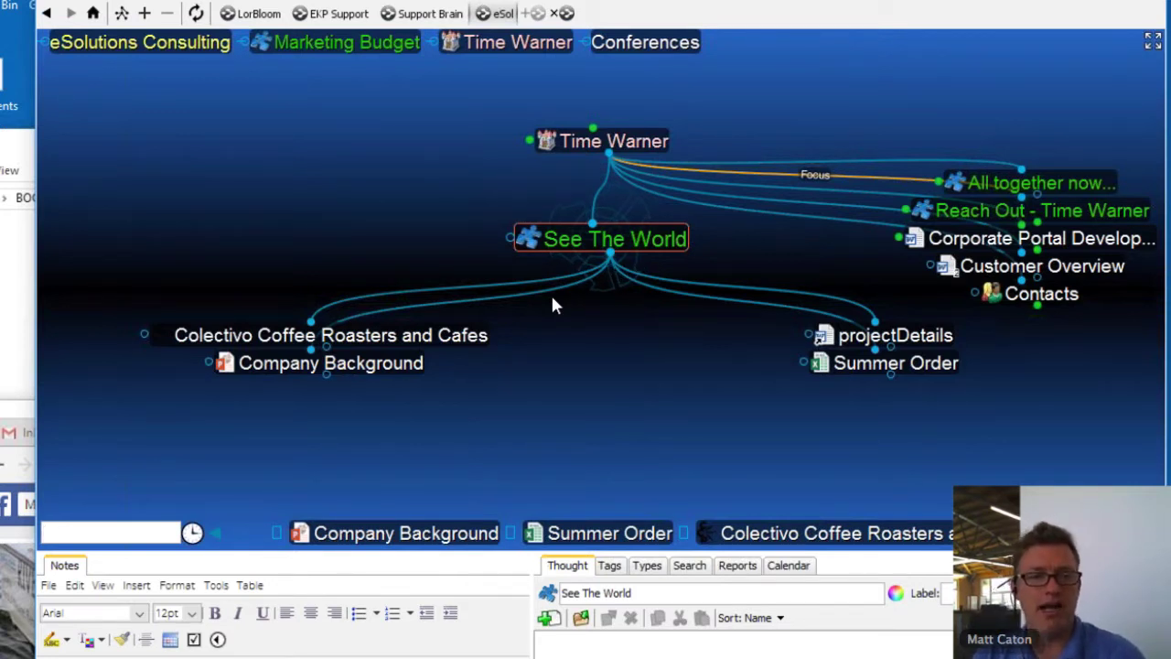
{"action": "left_click", "coordinate": [25, 416]}
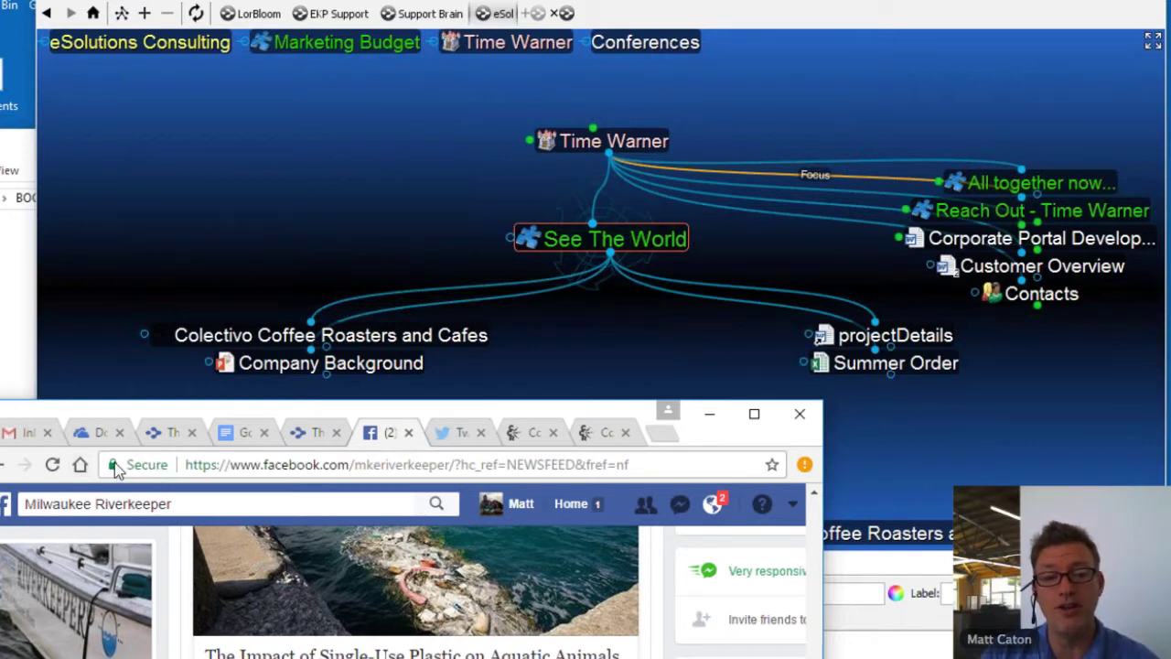
{"action": "left_click_drag", "start_coordinate": [116, 469], "coordinate": [662, 362]}
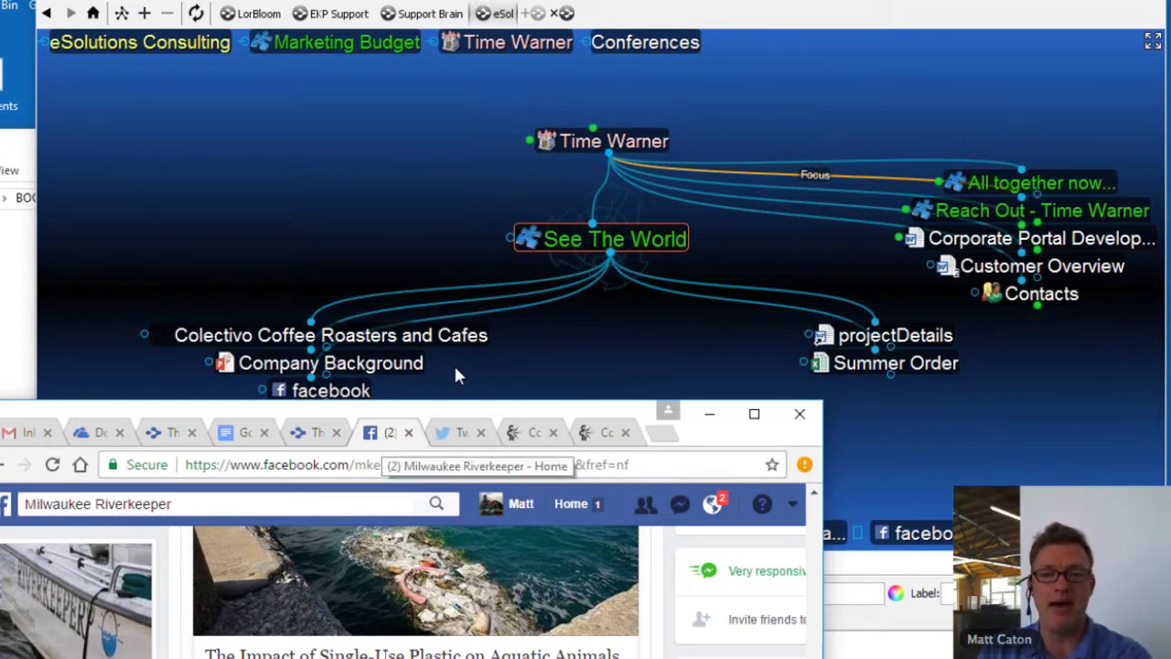
Step: Activate the facebook thought and rename it "River Keeper - Keep water clean"
{"action": "left_click", "coordinate": [560, 366]}
{"action": "left_click", "coordinate": [331, 390]}
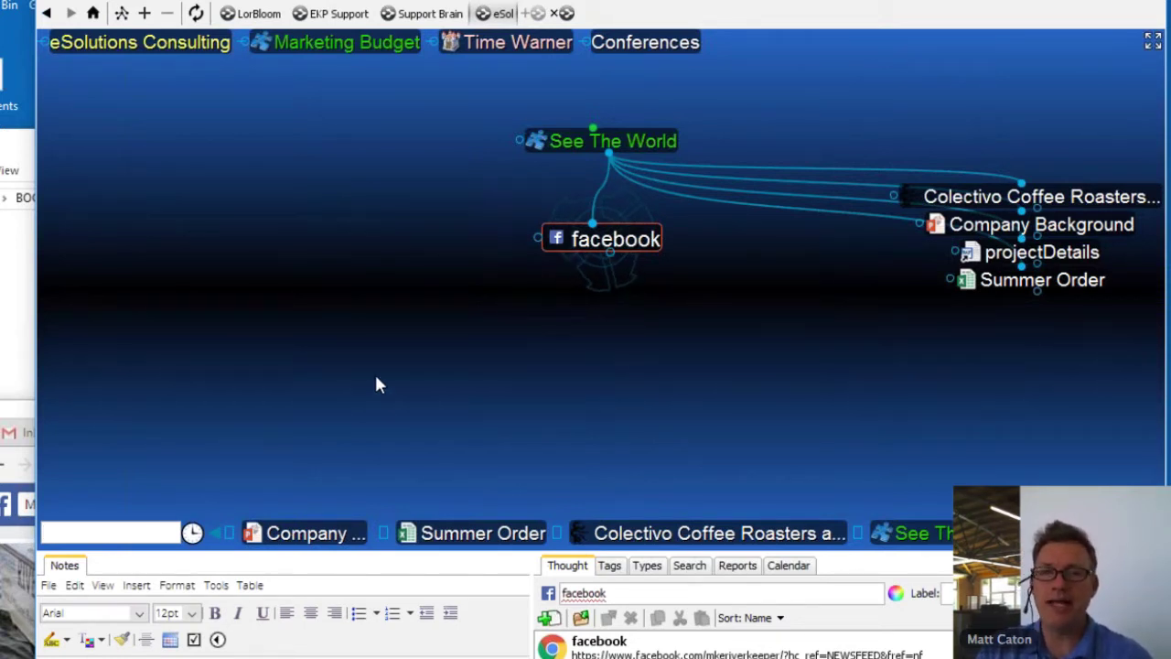
{"action": "left_click_drag", "start_coordinate": [608, 593], "coordinate": [480, 598]}
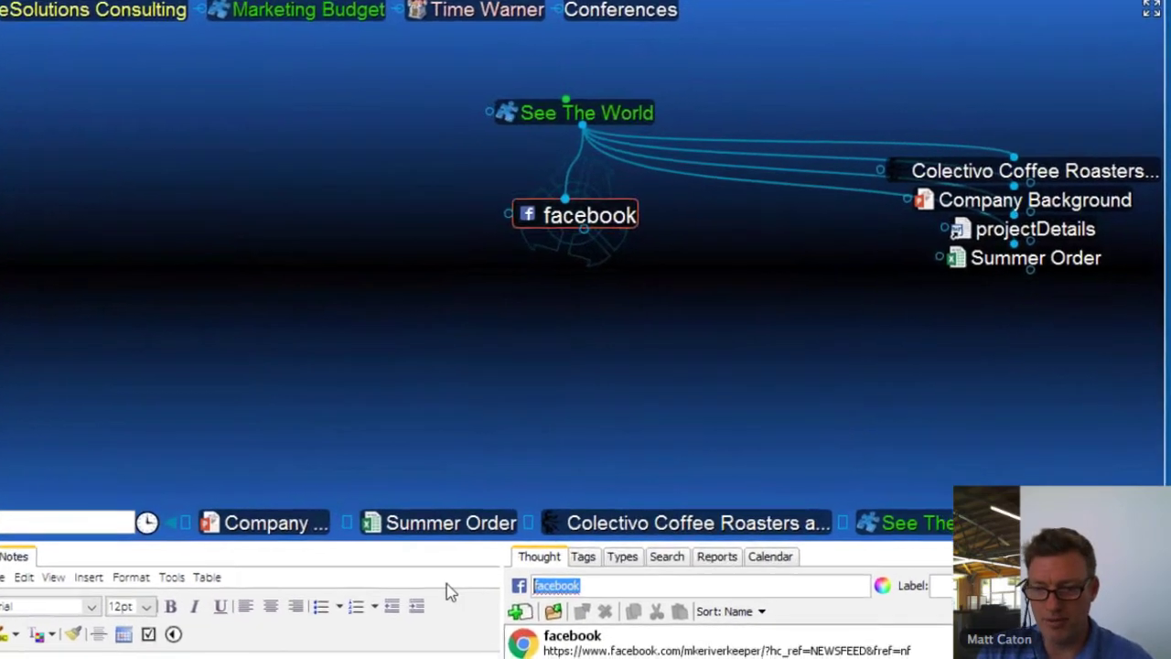
{"action": "type", "text": "River "}
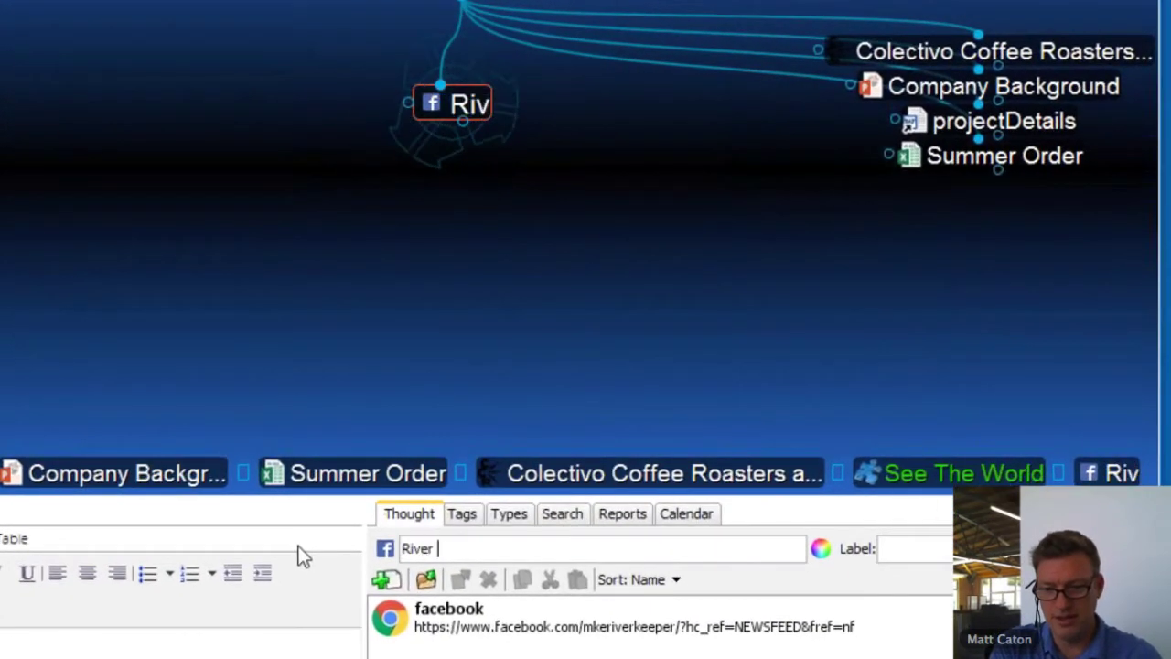
{"action": "type", "text": "Keeper"}
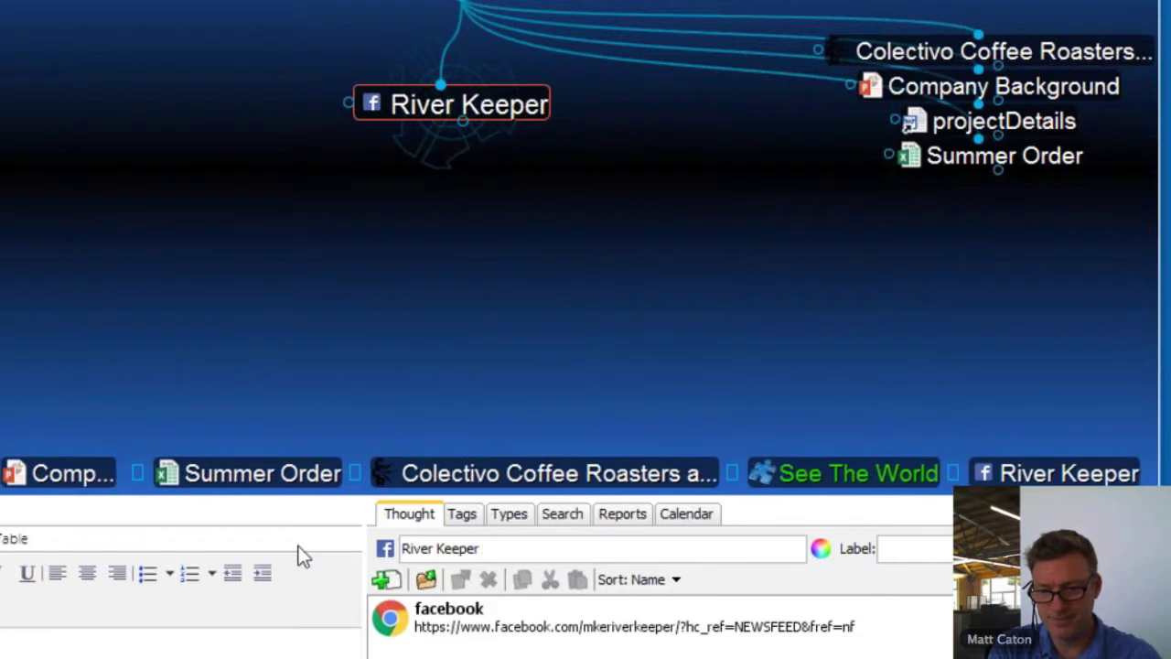
{"action": "type", "text": " - K"}
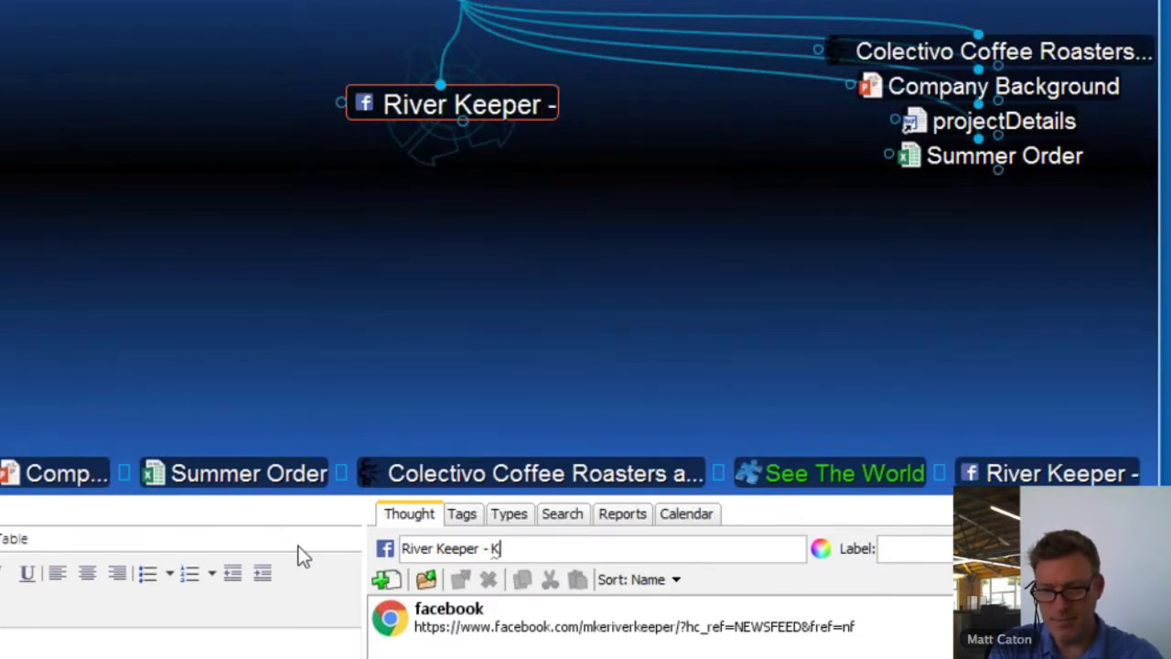
{"action": "type", "text": "eep water"}
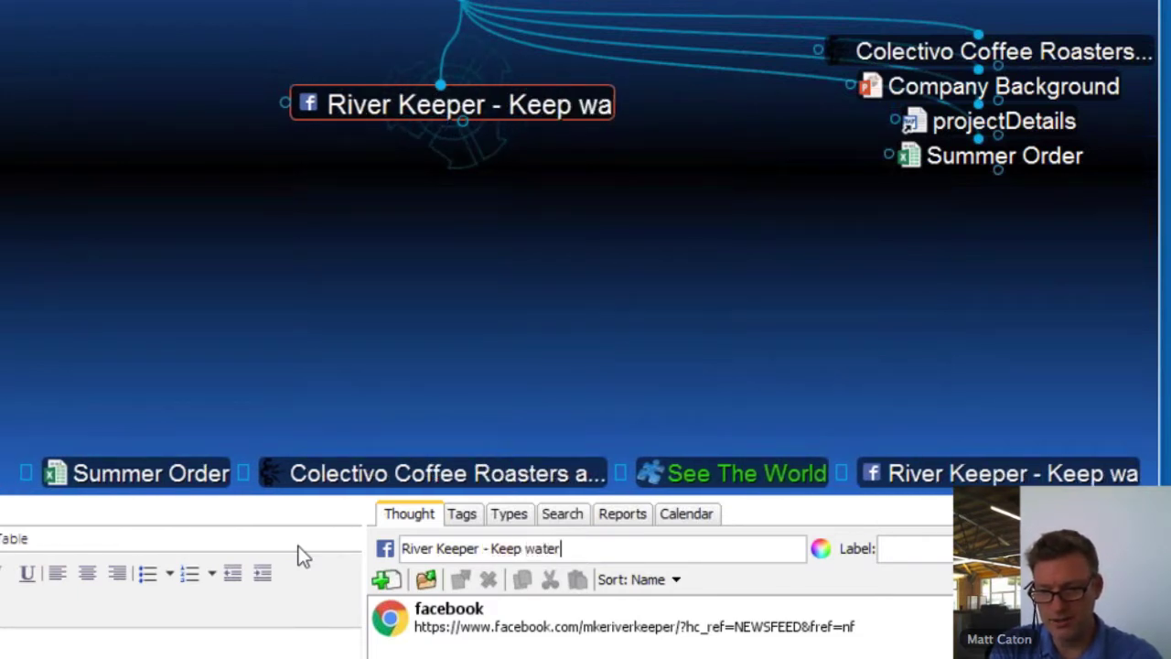
{"action": "type", "text": " clean"}
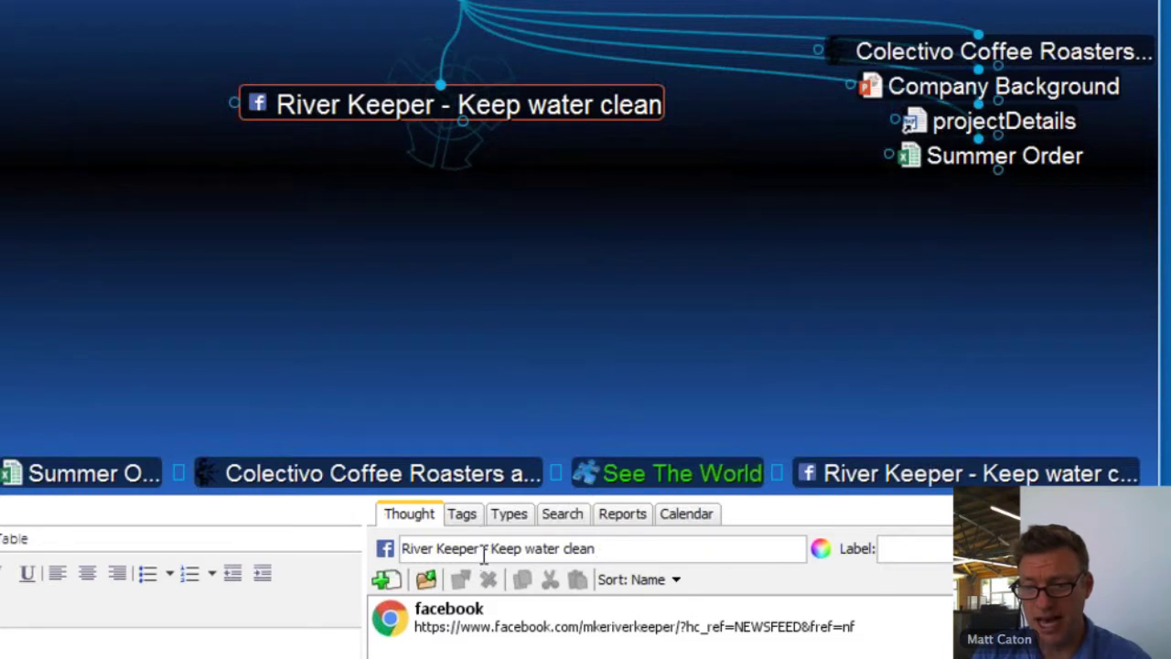
Step: Shorten the active thought's name to "River Keeper" and set its label to "- Keeping water clean"
{"action": "left_click_drag", "start_coordinate": [480, 548], "coordinate": [628, 549]}
{"action": "key", "text": "ctrl+c"}
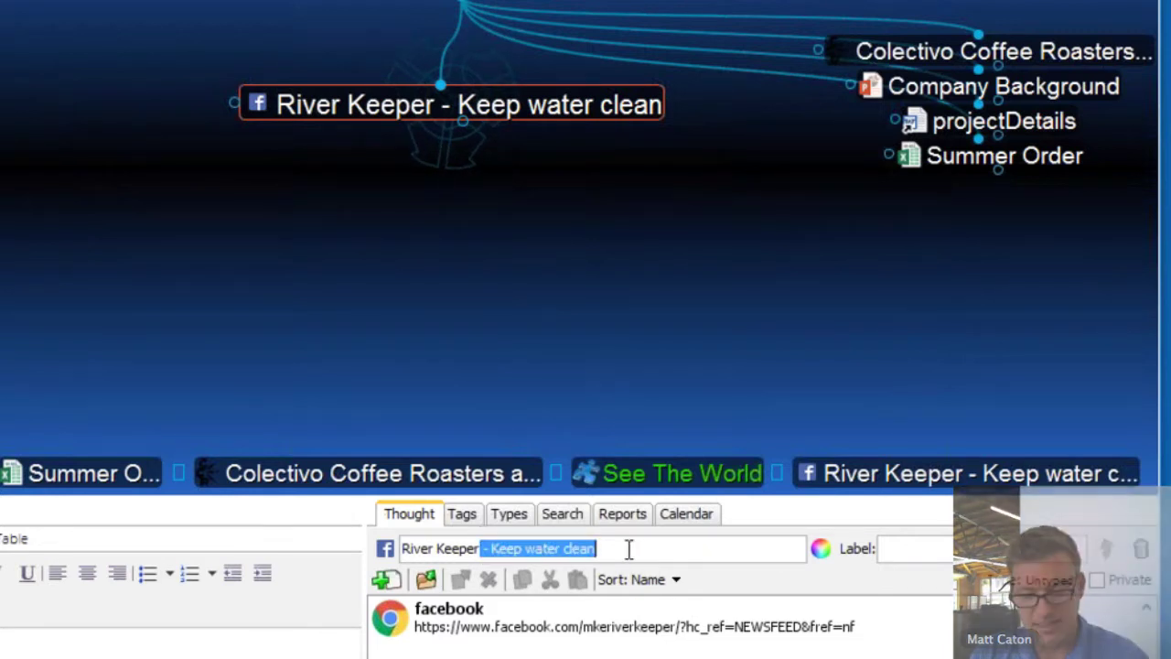
{"action": "key", "text": "Delete"}
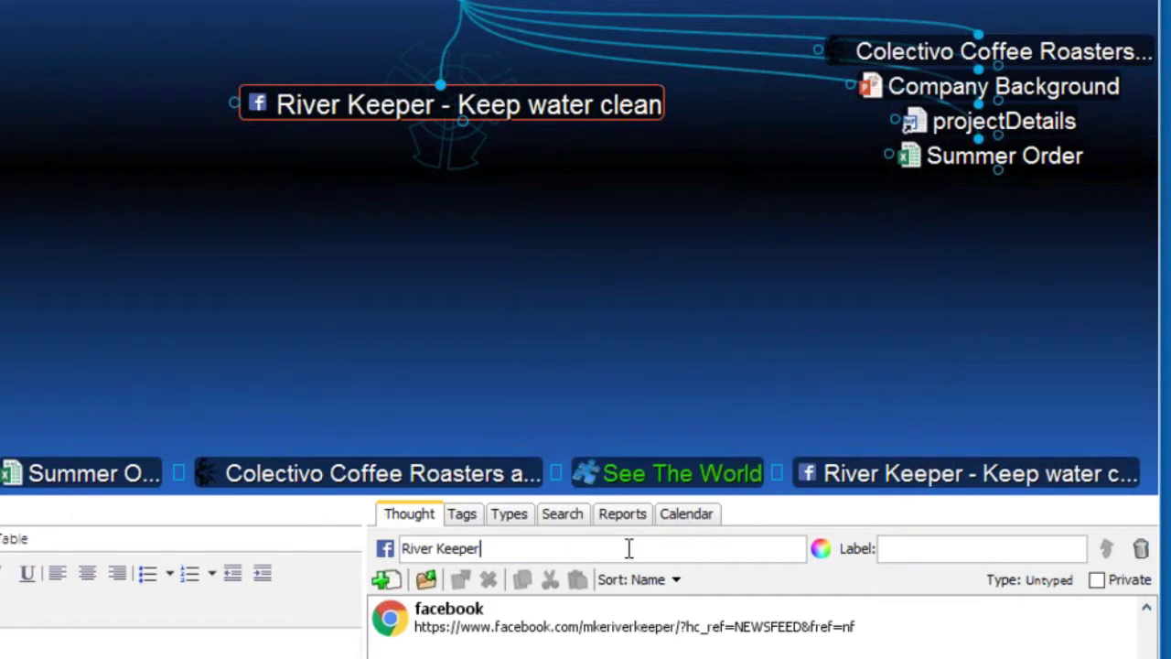
{"action": "left_click", "coordinate": [968, 551]}
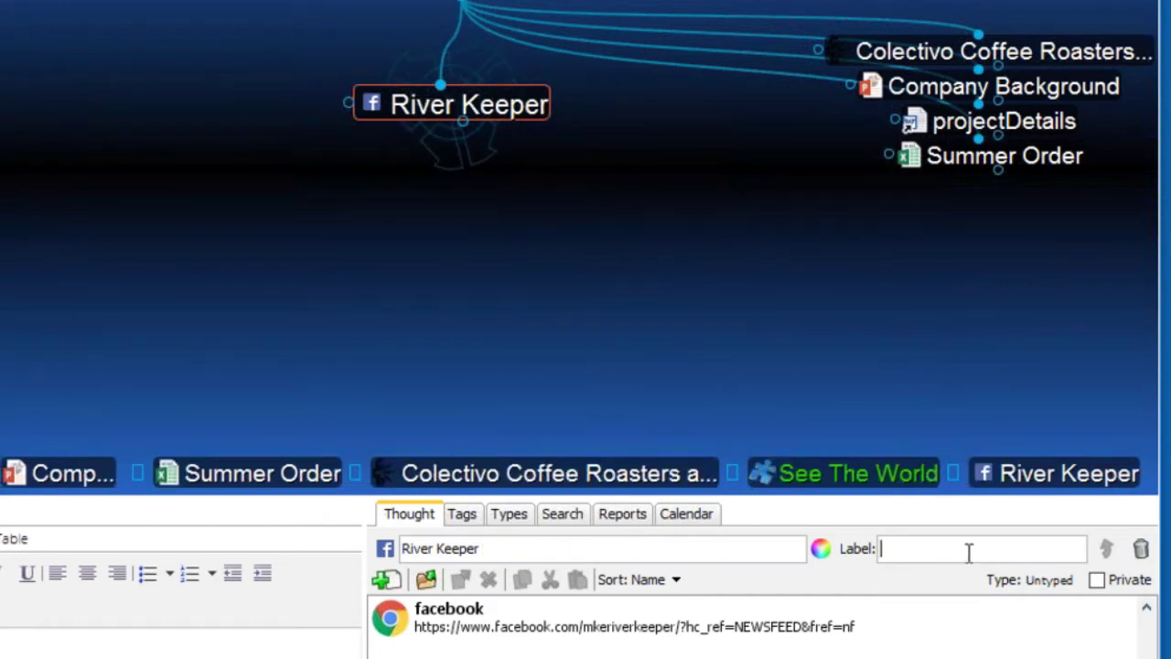
{"action": "key", "text": "ctrl+v"}
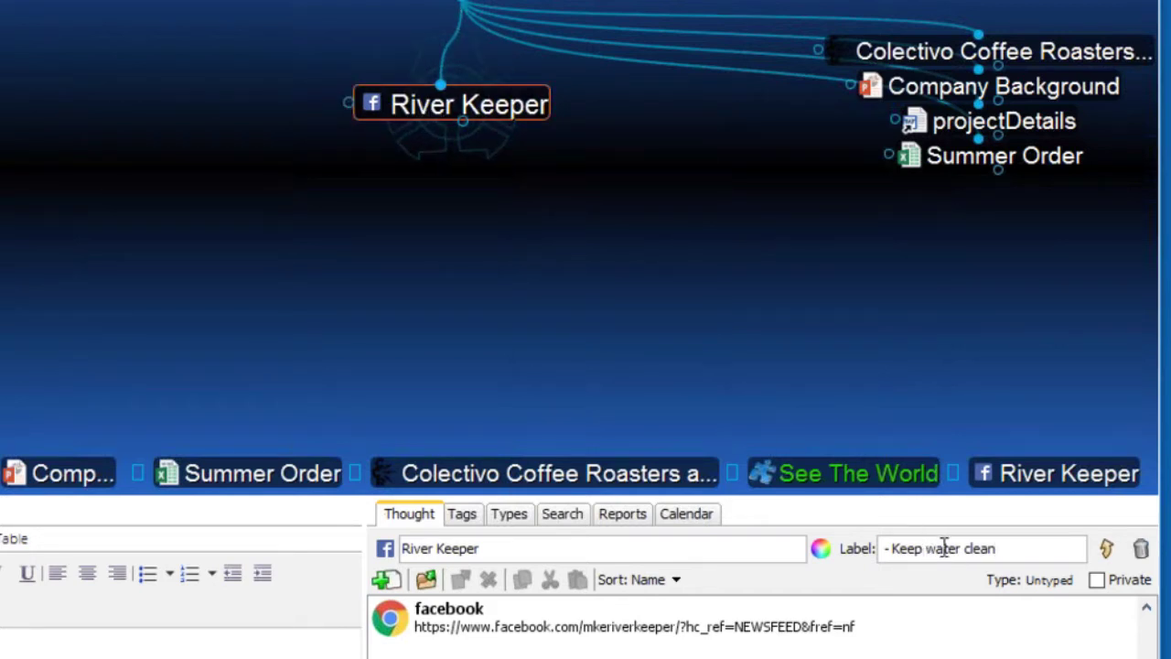
{"action": "type", "text": "ing"}
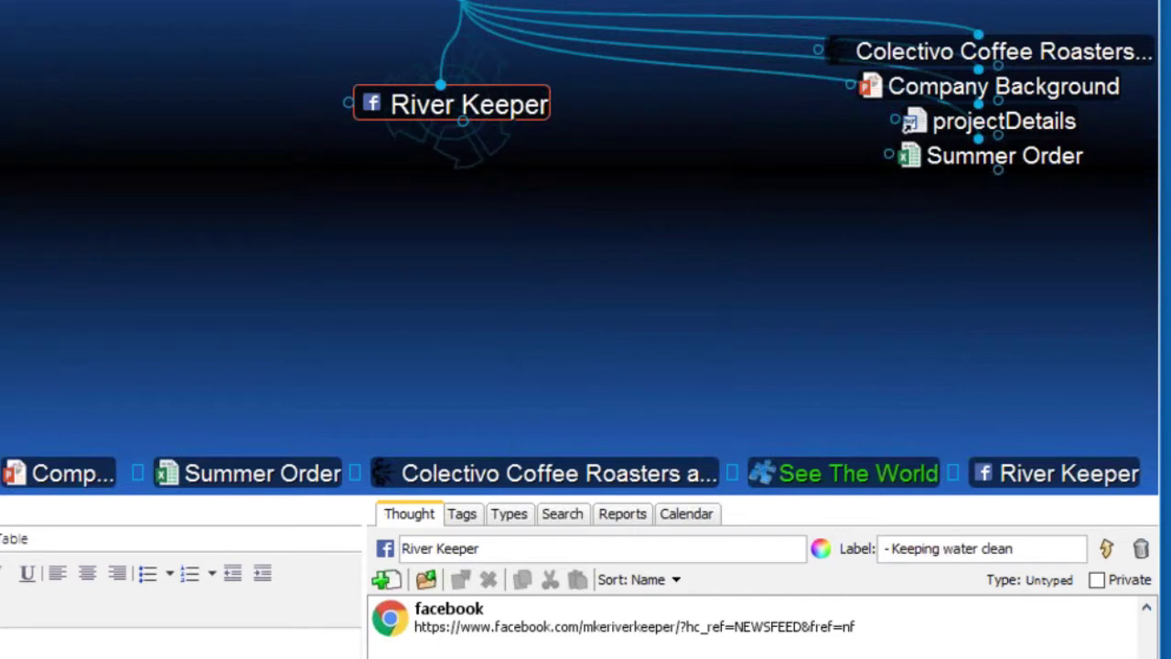
{"action": "mouse_move", "coordinate": [430, 119]}
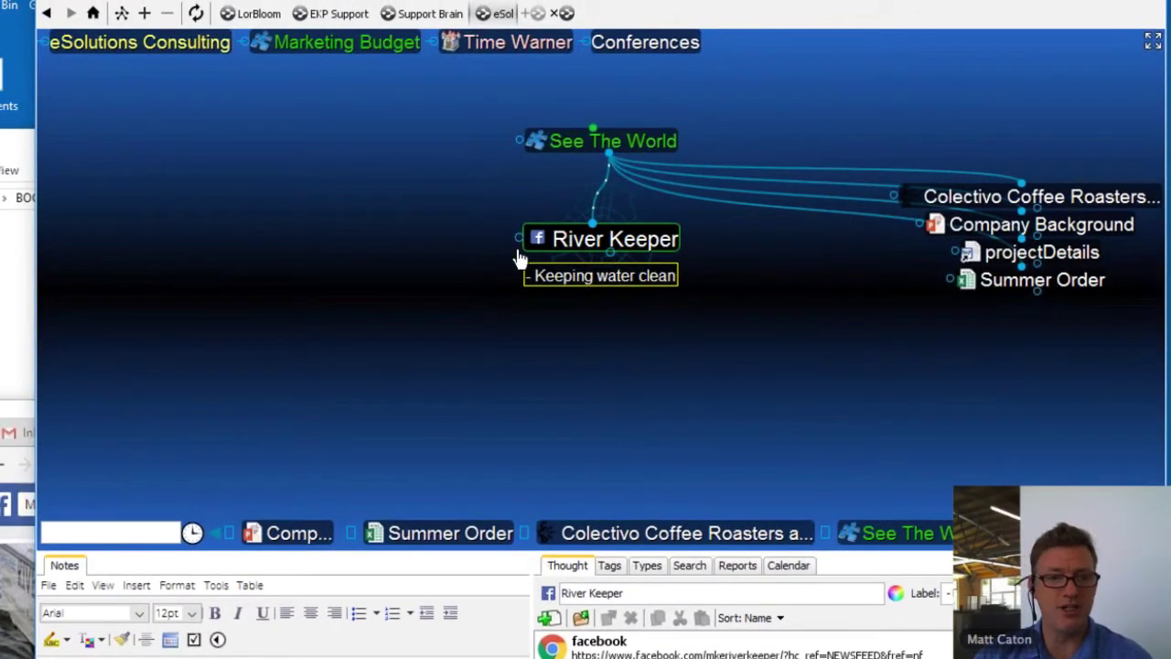
{"action": "left_click", "coordinate": [17, 414]}
{"action": "left_click", "coordinate": [463, 434]}
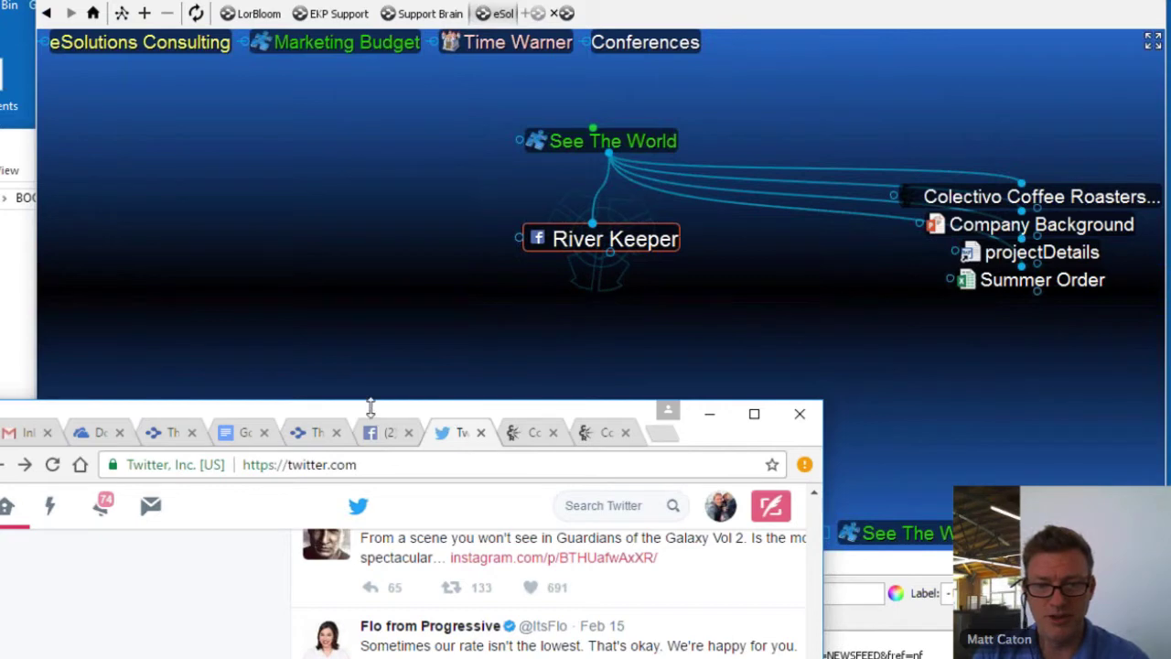
{"action": "left_click_drag", "start_coordinate": [370, 407], "coordinate": [325, 96]}
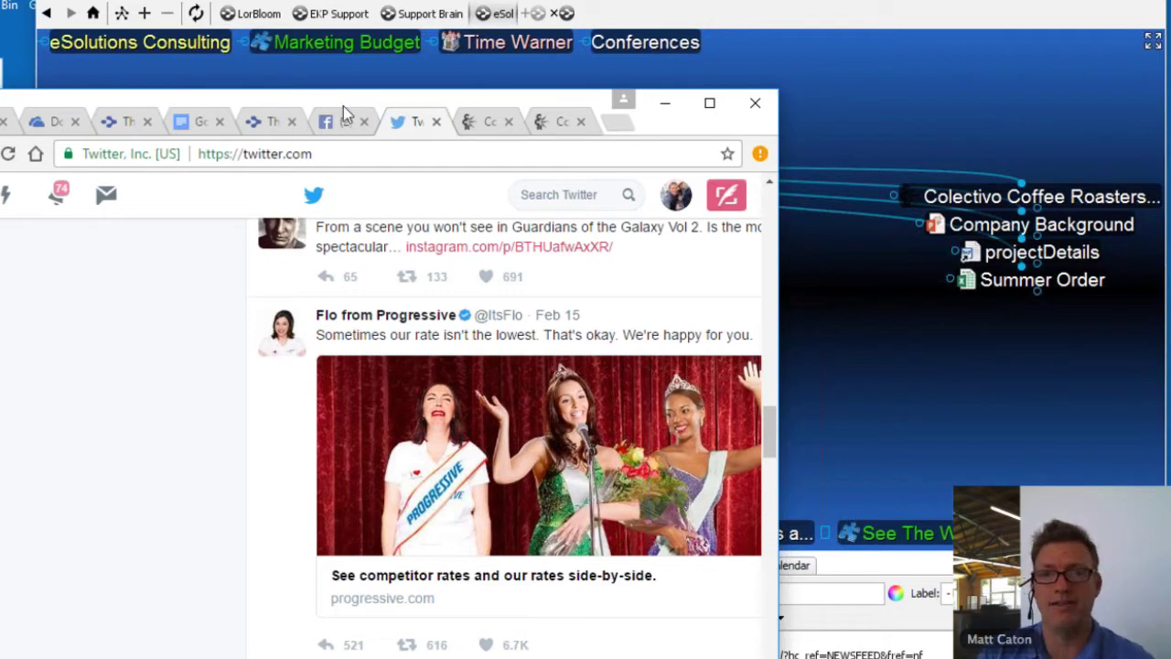
{"action": "left_click_drag", "start_coordinate": [332, 110], "coordinate": [288, 251]}
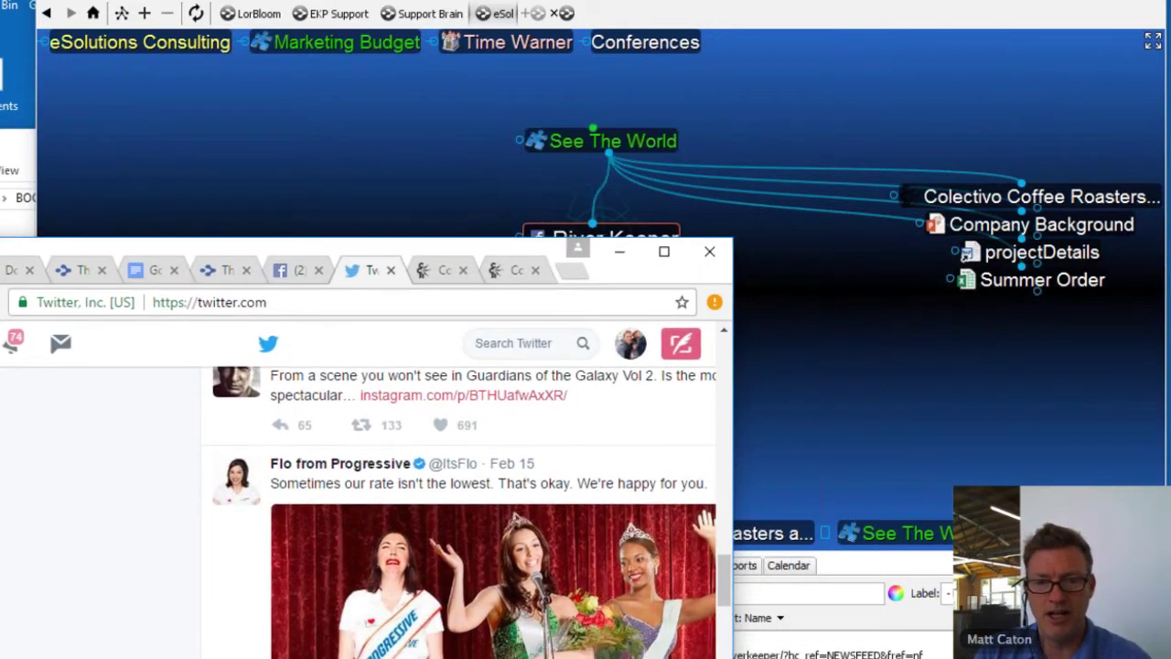
{"action": "left_click", "coordinate": [328, 467]}
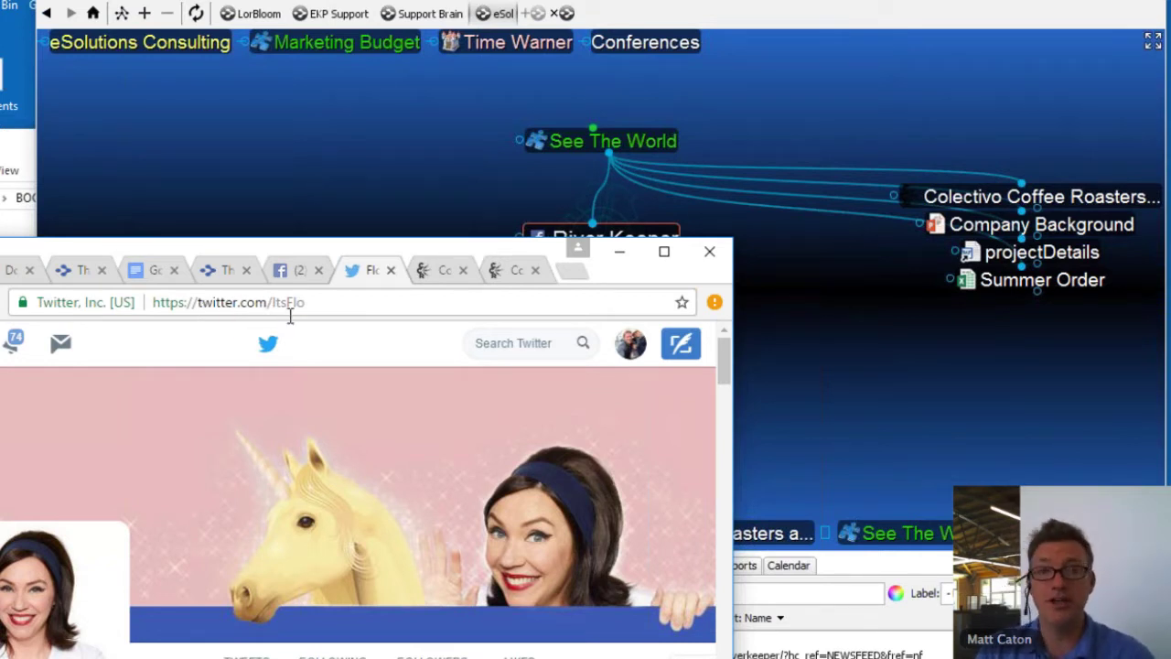
{"action": "left_click_drag", "start_coordinate": [306, 269], "coordinate": [354, 357]}
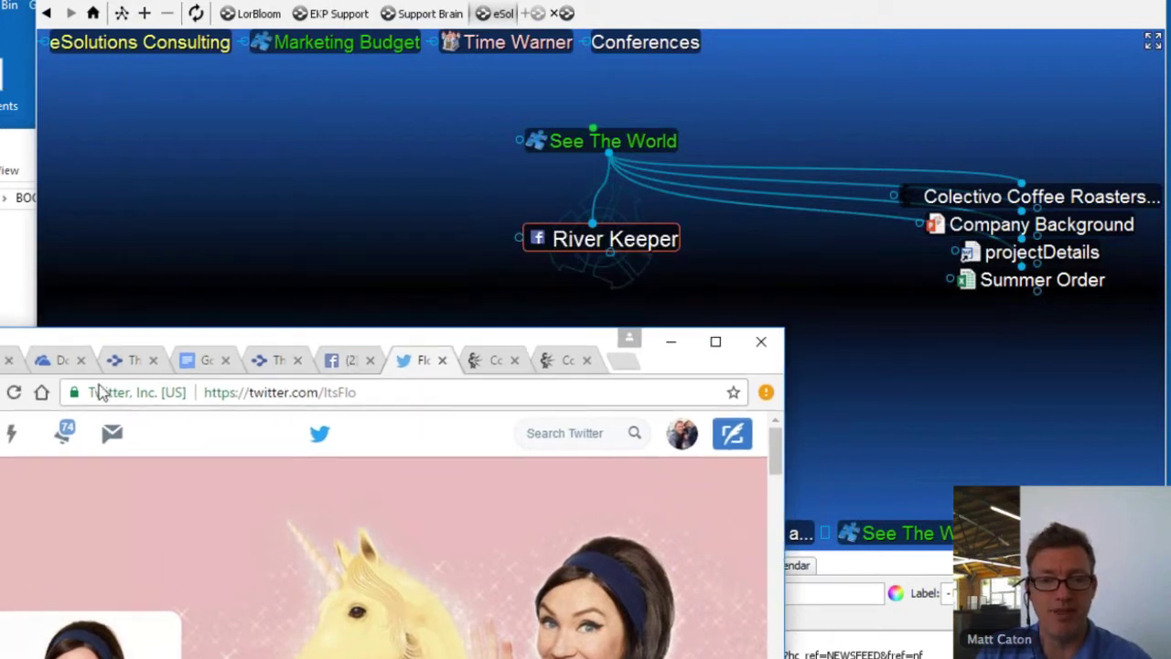
{"action": "left_click_drag", "start_coordinate": [84, 400], "coordinate": [499, 291]}
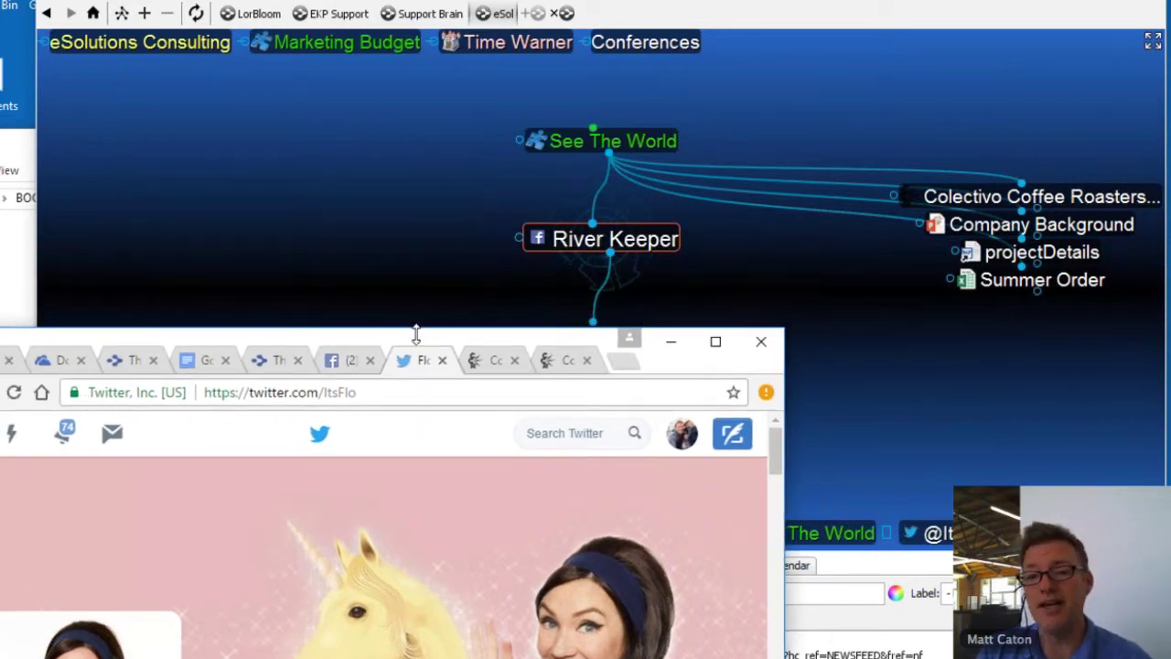
{"action": "left_click_drag", "start_coordinate": [417, 316], "coordinate": [432, 187]}
{"action": "scroll", "coordinate": [447, 397], "scroll_direction": "down", "scroll_amount": 5}
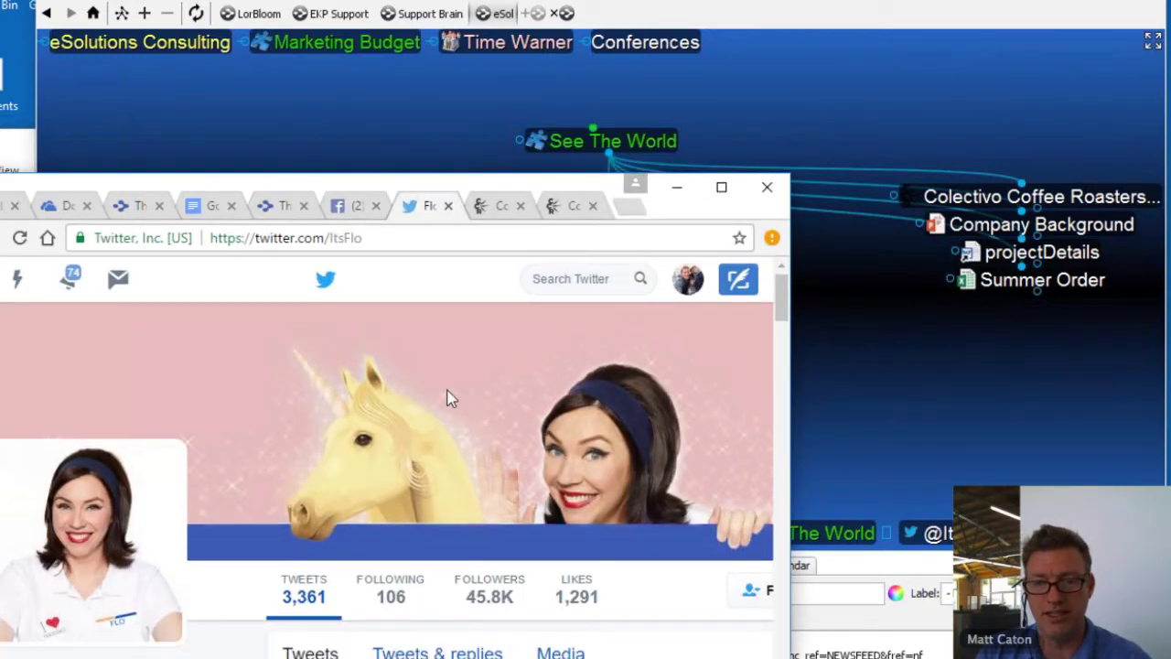
{"action": "scroll", "coordinate": [447, 397], "scroll_direction": "down", "scroll_amount": 5}
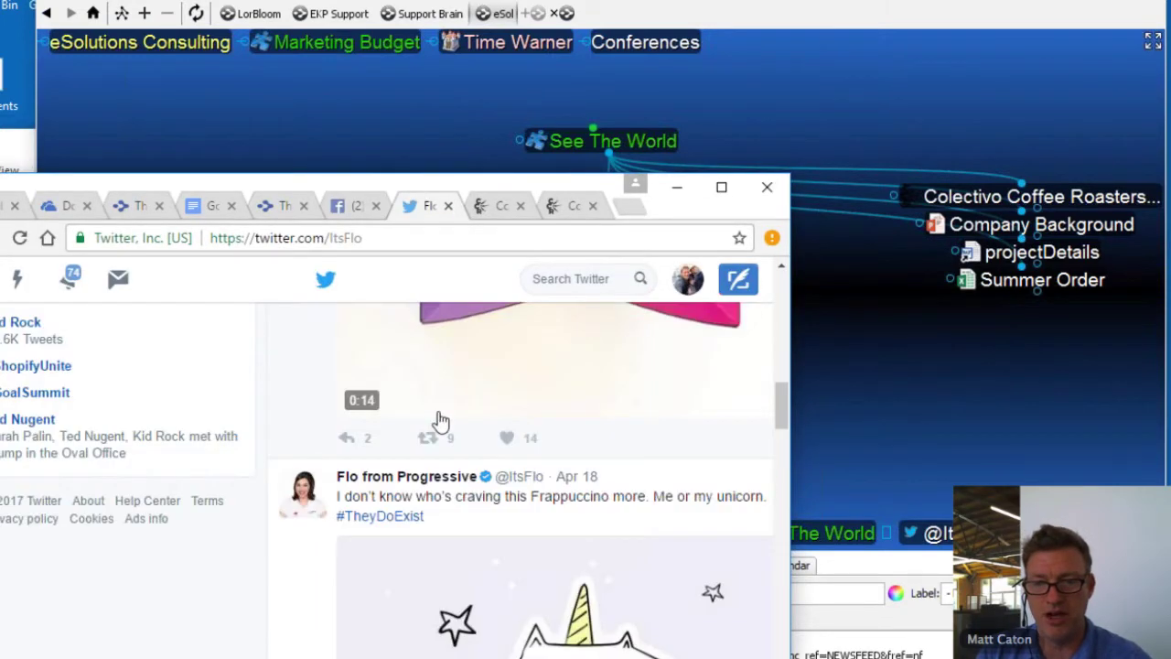
{"action": "left_click", "coordinate": [540, 534]}
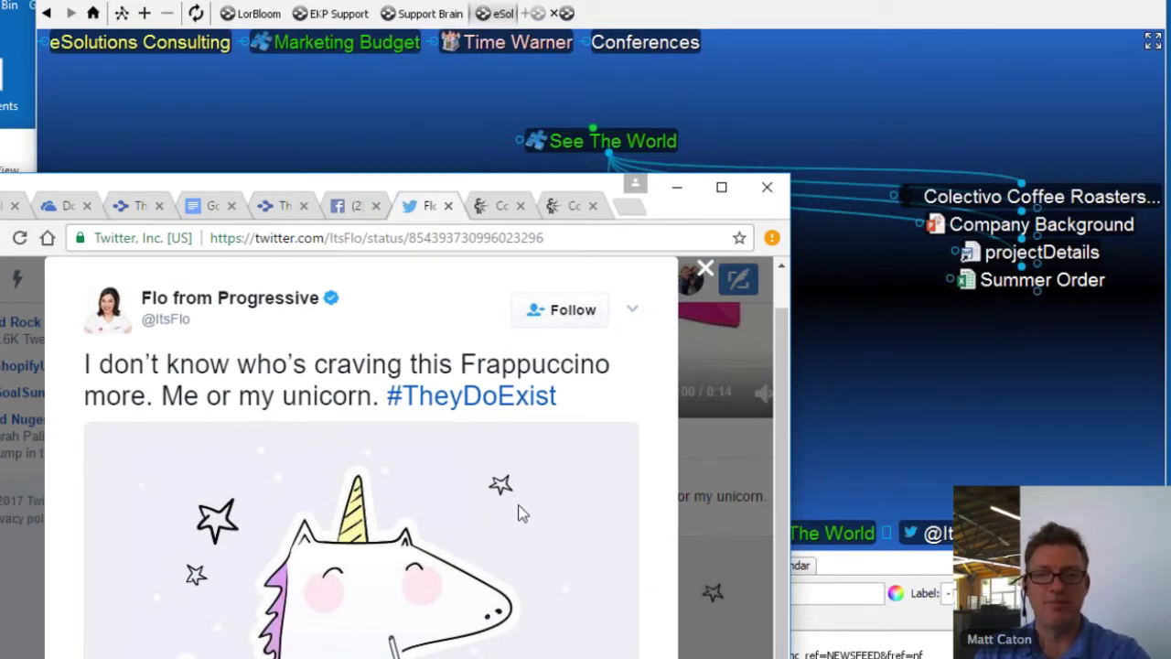
{"action": "left_click_drag", "start_coordinate": [446, 194], "coordinate": [469, 451]}
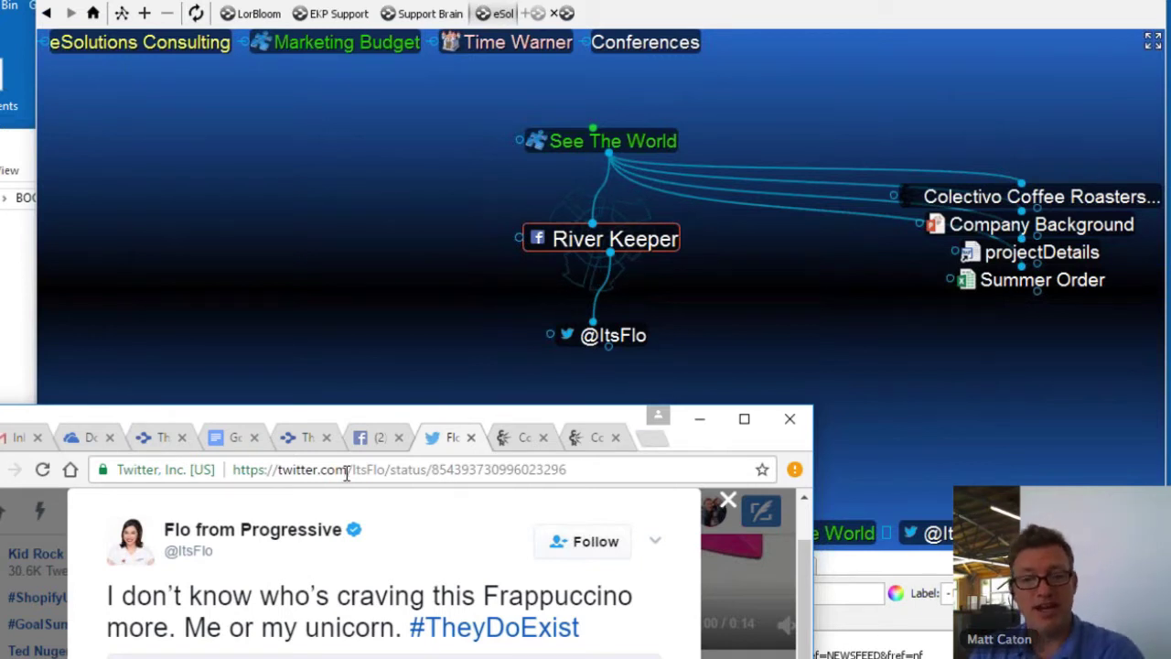
{"action": "left_click_drag", "start_coordinate": [106, 483], "coordinate": [786, 337]}
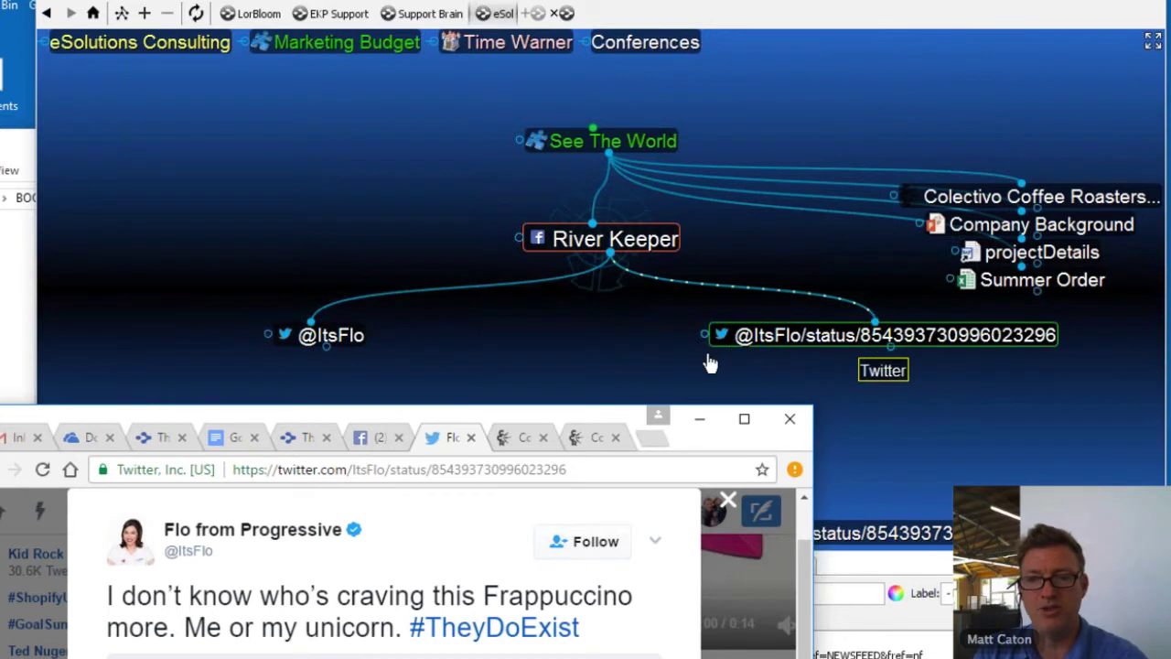
Step: Open the web pages attached to the two Twitter child thoughts to check their links
{"action": "left_click", "coordinate": [301, 338]}
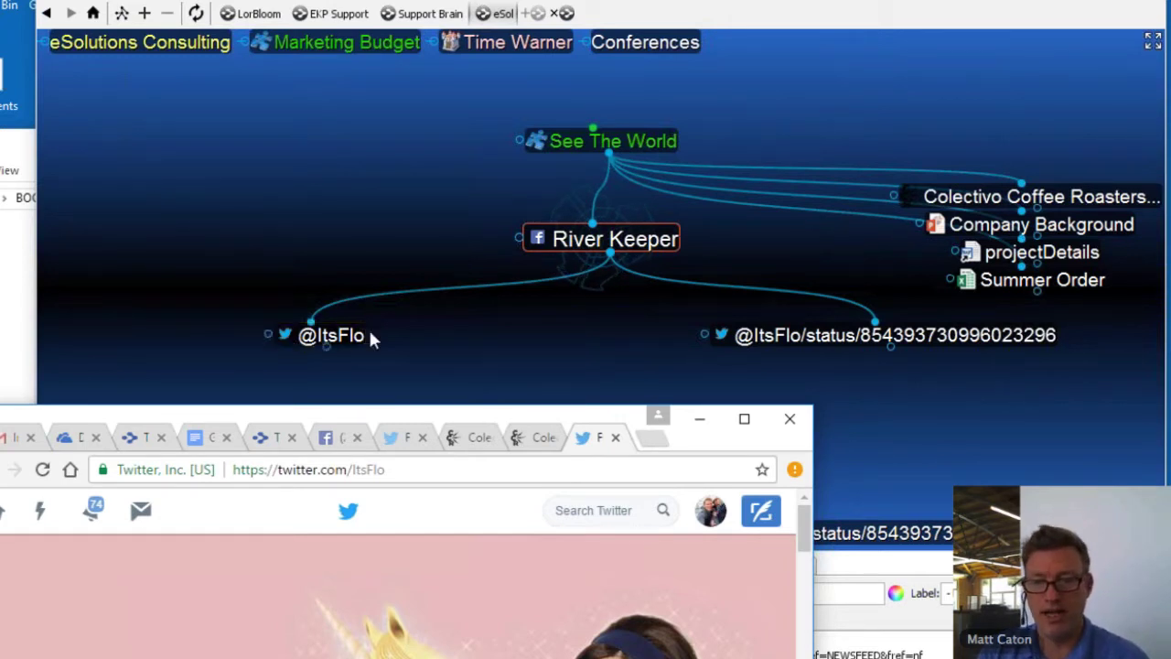
{"action": "left_click", "coordinate": [718, 336]}
{"action": "left_click", "coordinate": [881, 339]}
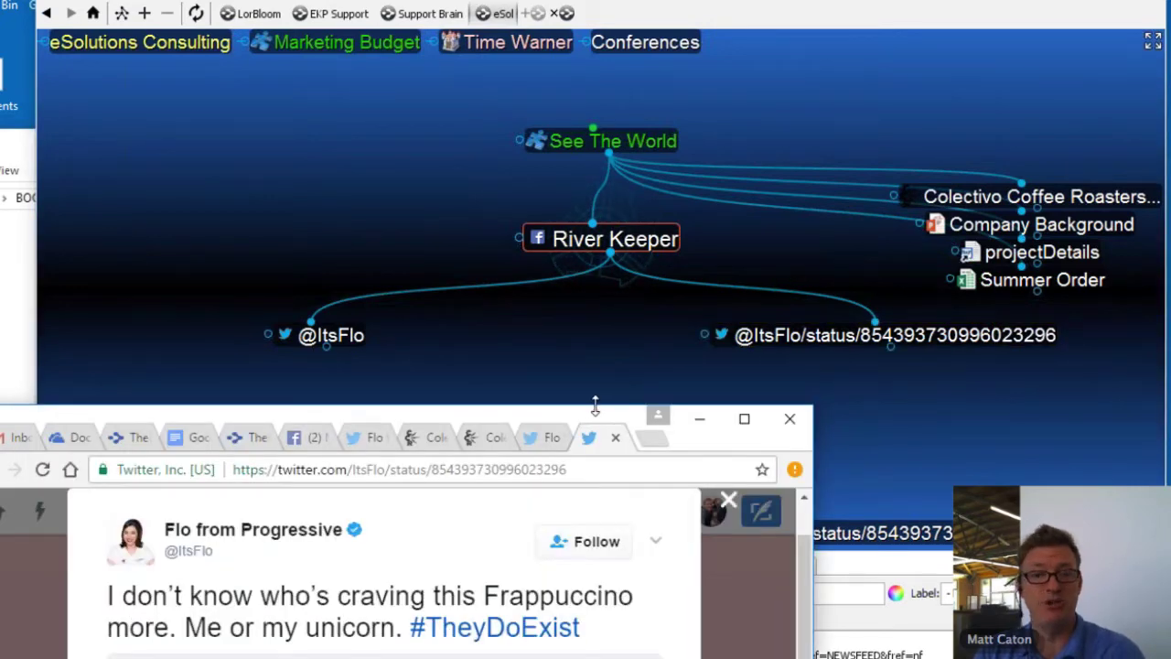
{"action": "left_click_drag", "start_coordinate": [502, 409], "coordinate": [490, 440]}
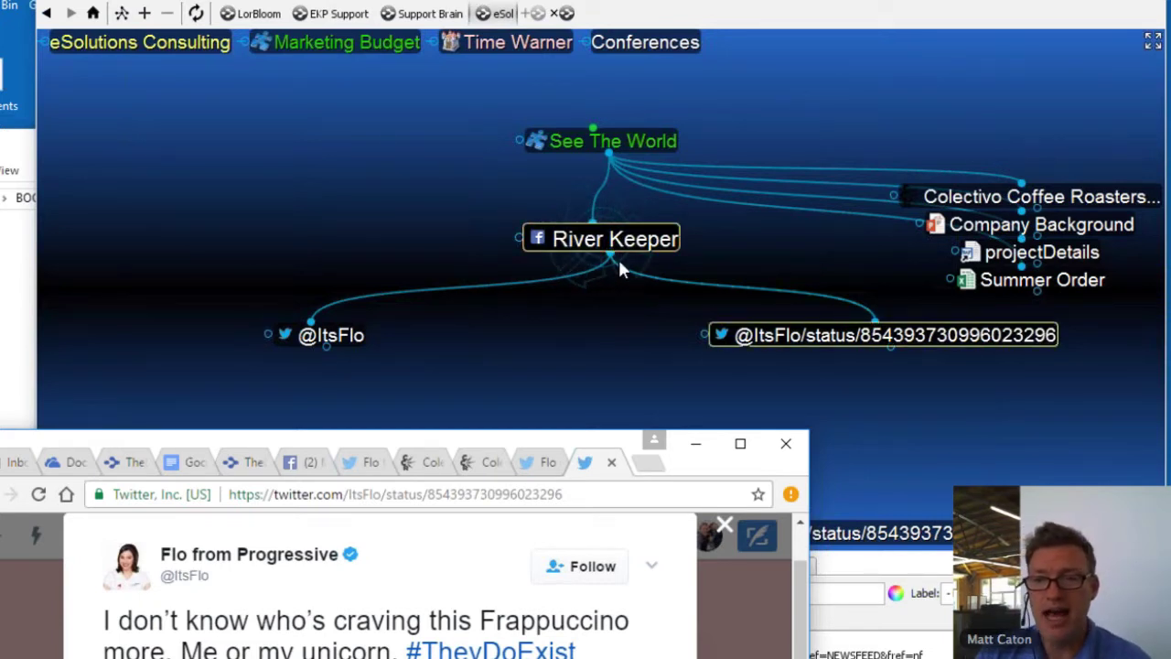
Step: Create a child thought named "Think Green" under River Keeper
{"action": "left_click_drag", "start_coordinate": [609, 256], "coordinate": [548, 352]}
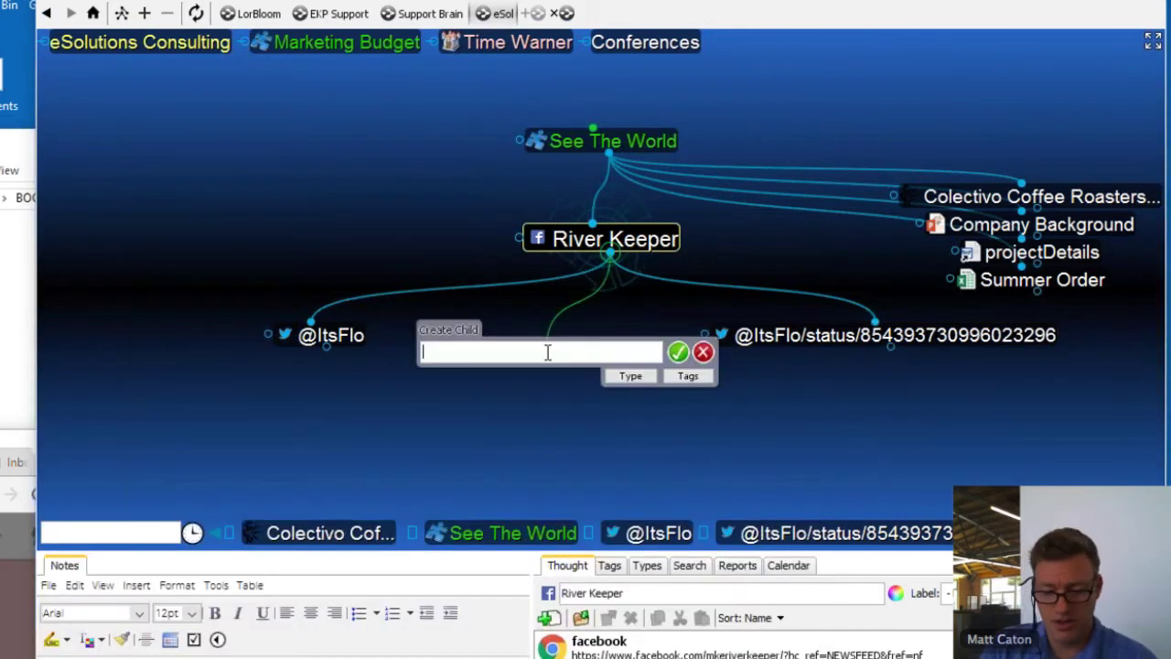
{"action": "type", "text": "Think"}
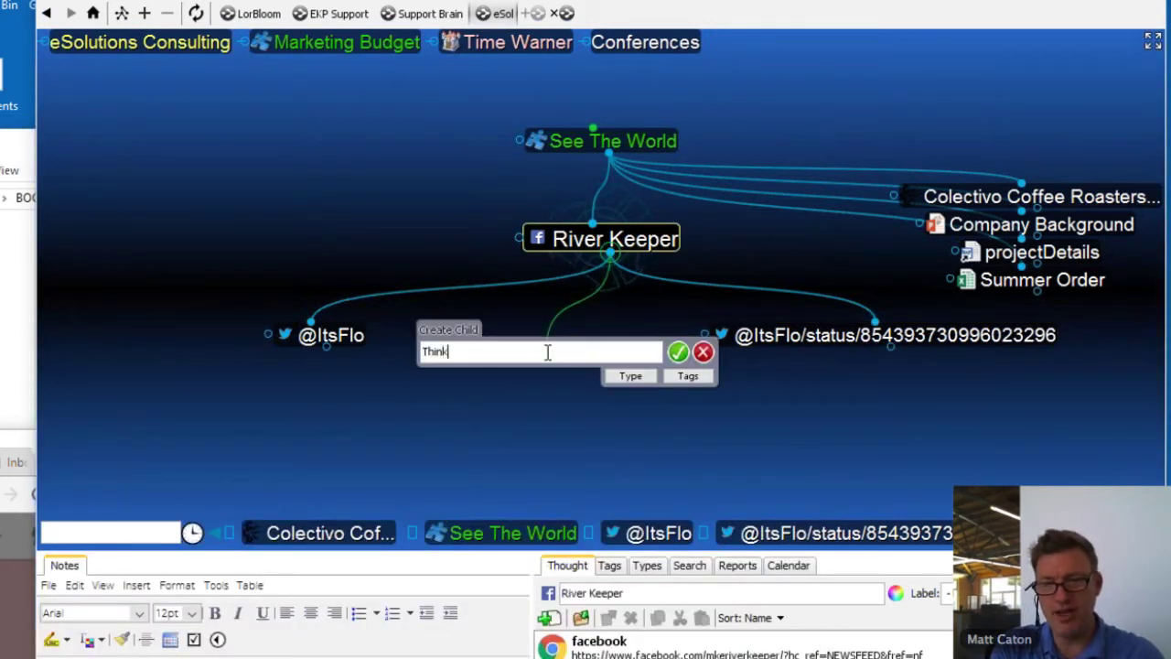
{"action": "type", "text": " Green"}
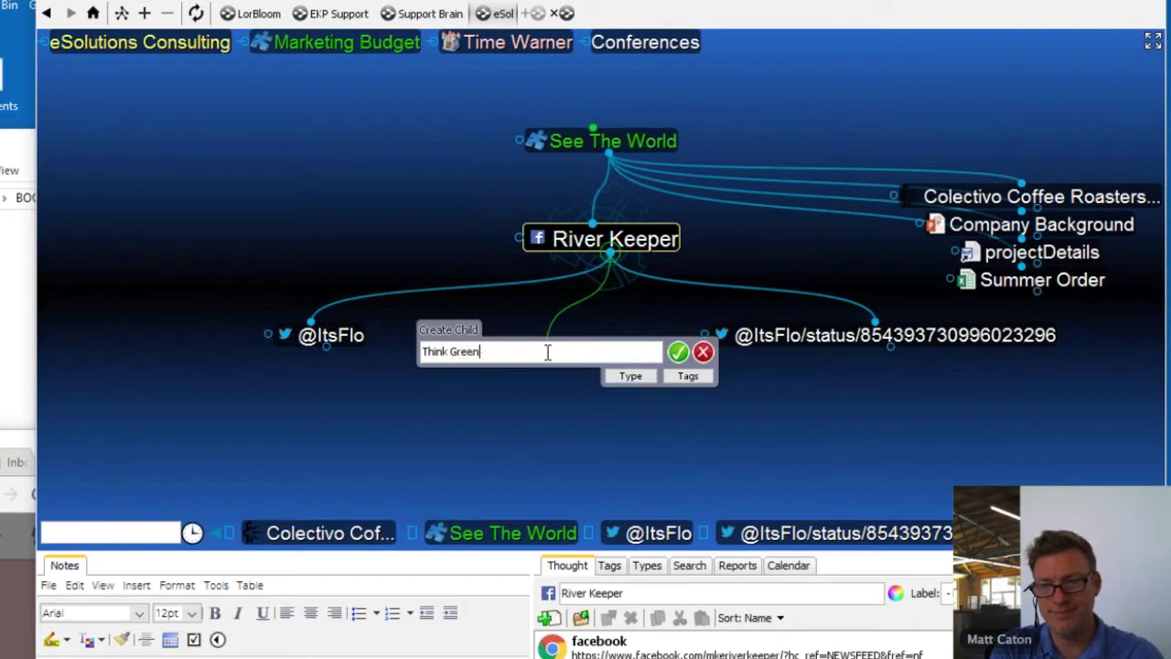
{"action": "left_click", "coordinate": [678, 352]}
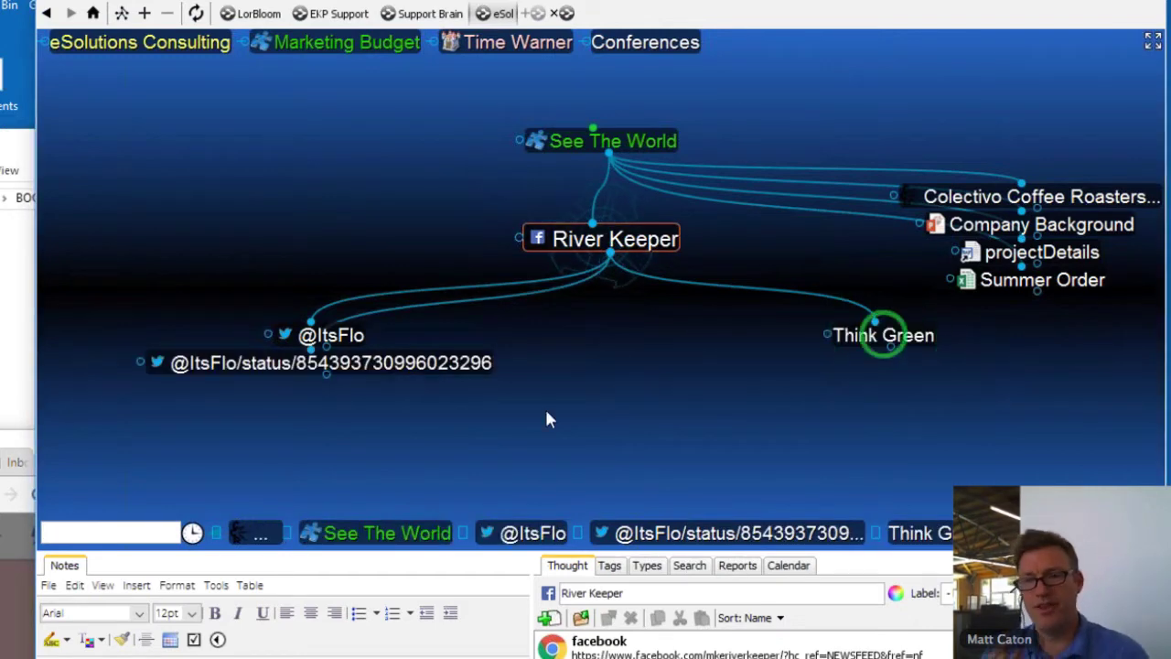
Step: Make Think Green the active thought and open Twitter Search for it
{"action": "left_click", "coordinate": [877, 339]}
{"action": "left_click", "coordinate": [174, 13]}
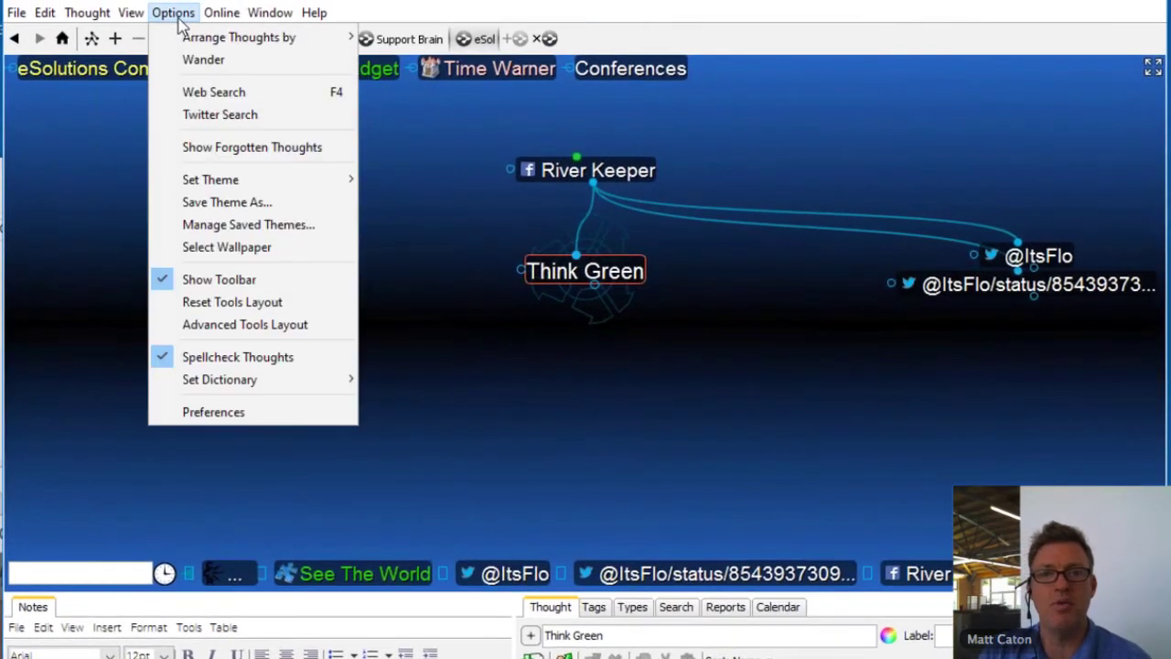
{"action": "left_click", "coordinate": [223, 117]}
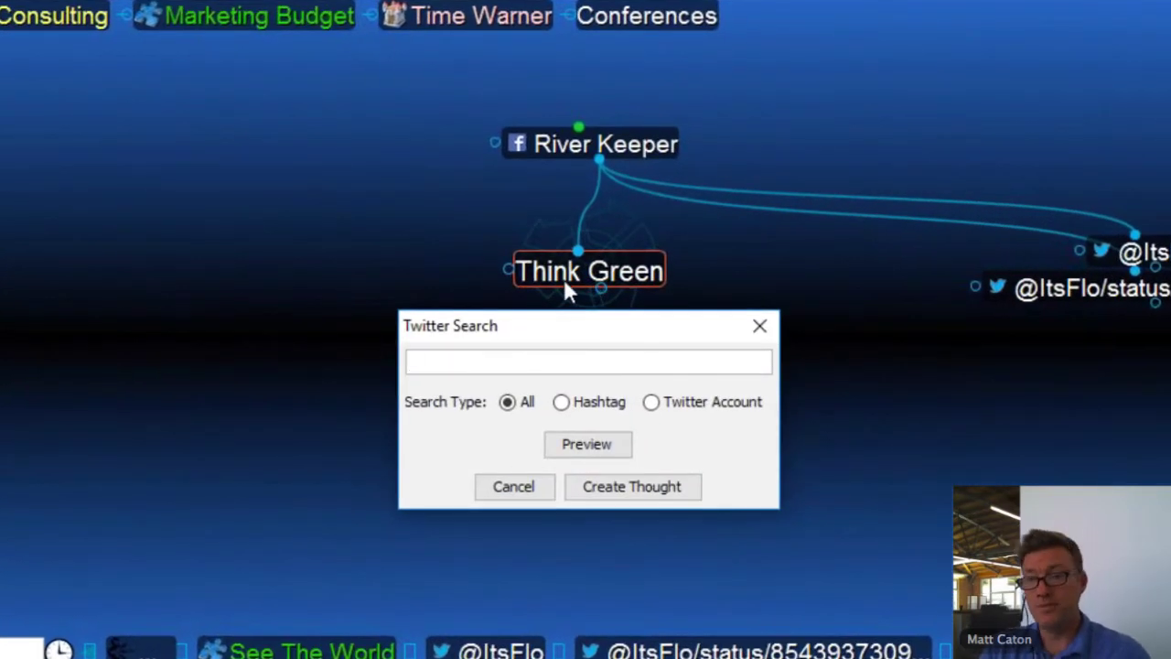
{"action": "left_click", "coordinate": [564, 404]}
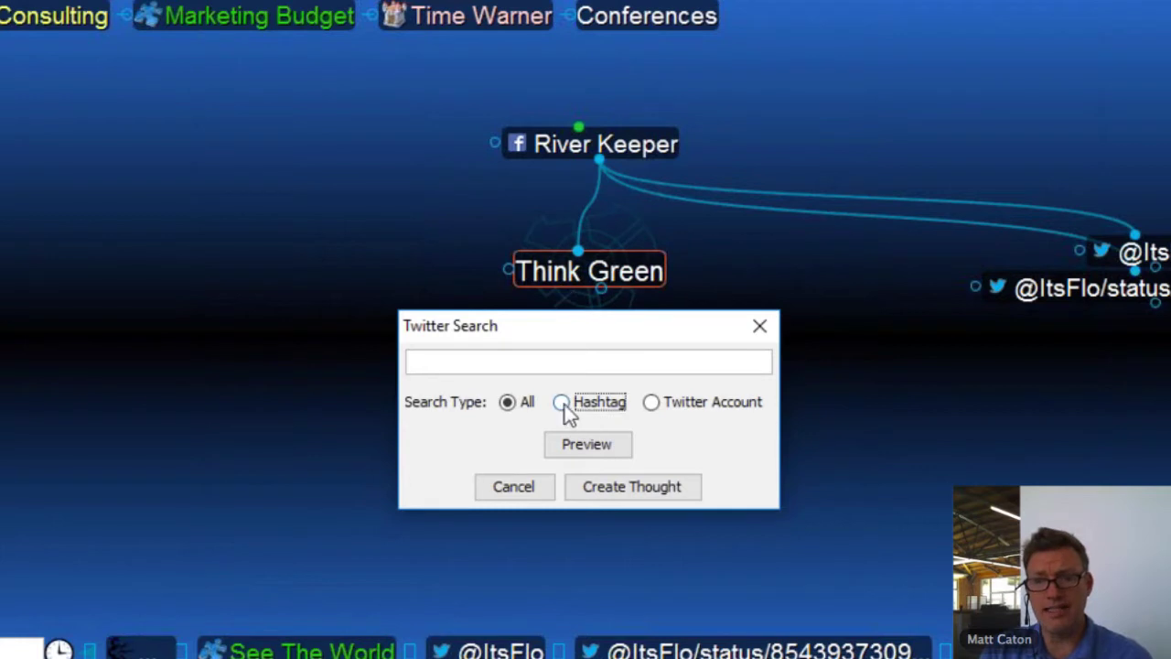
{"action": "left_click", "coordinate": [506, 404]}
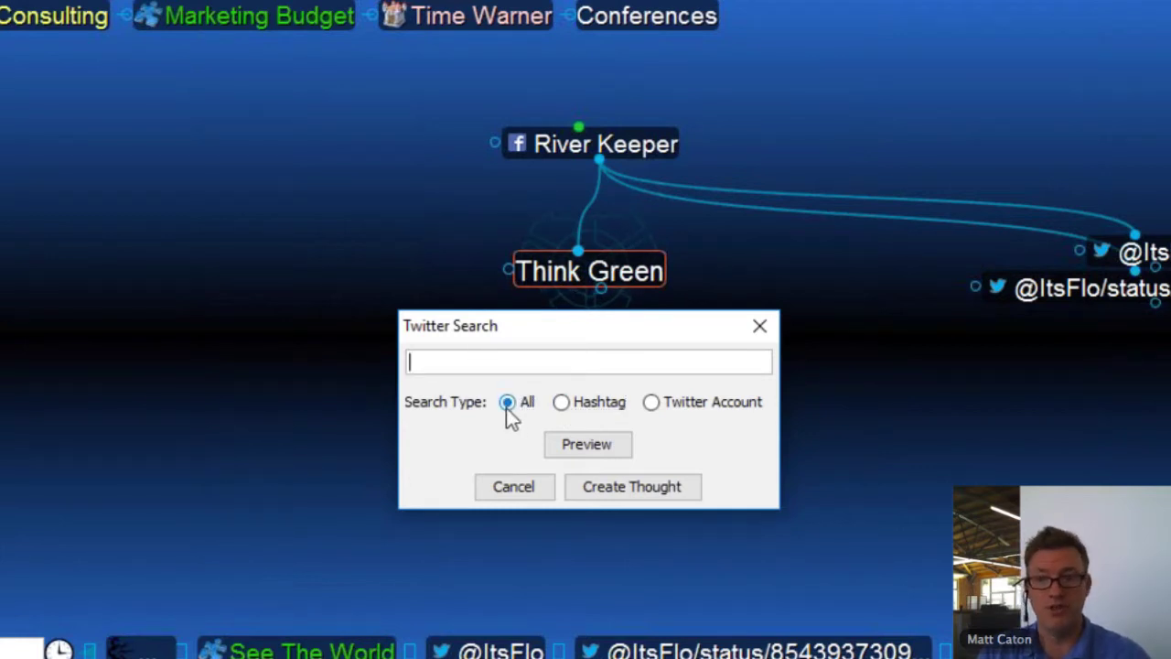
{"action": "left_click", "coordinate": [601, 440]}
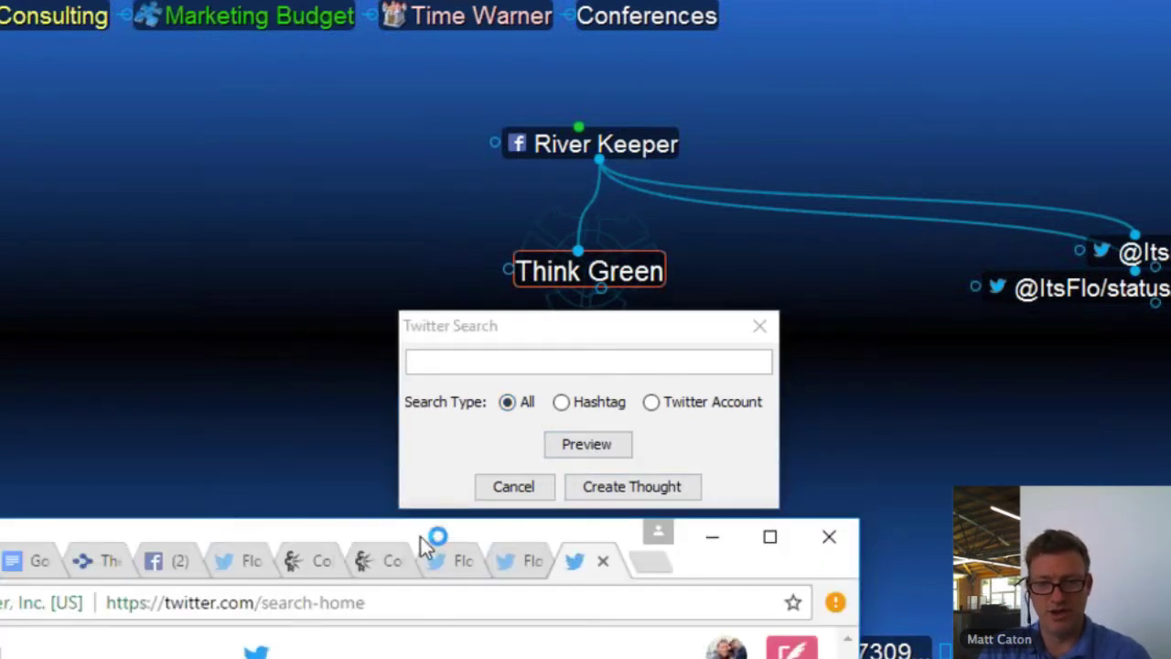
{"action": "left_click_drag", "start_coordinate": [421, 549], "coordinate": [349, 582]}
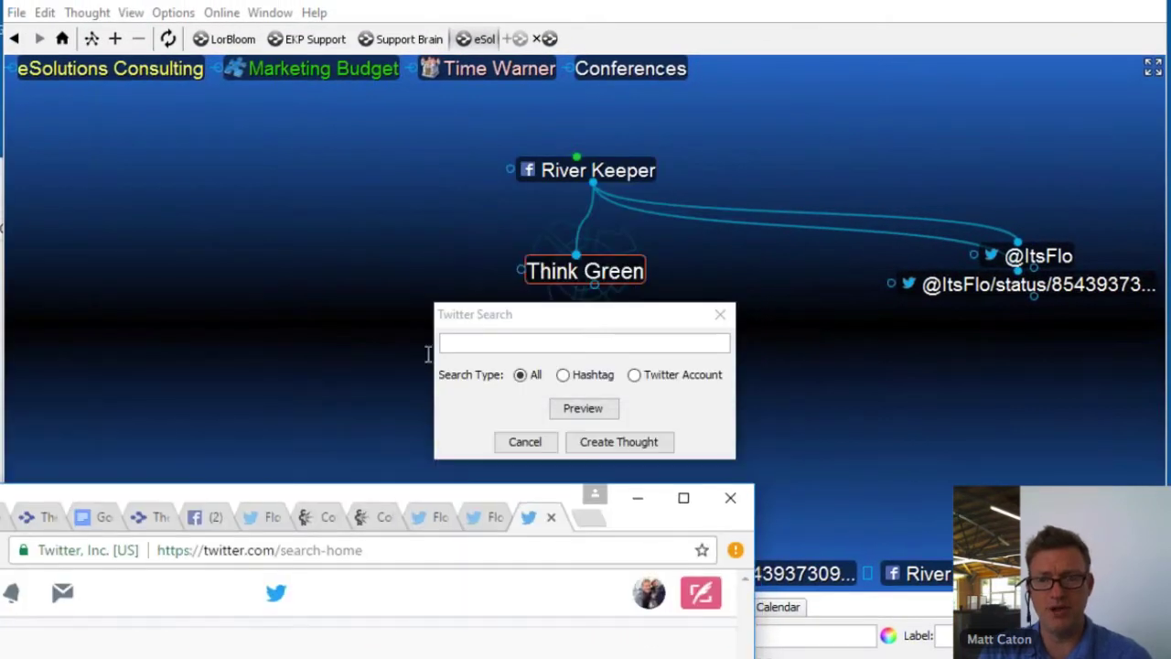
Step: Enter "Think Green" as the Twitter search term with search type All and preview the results in Chrome
{"action": "left_click", "coordinate": [470, 342]}
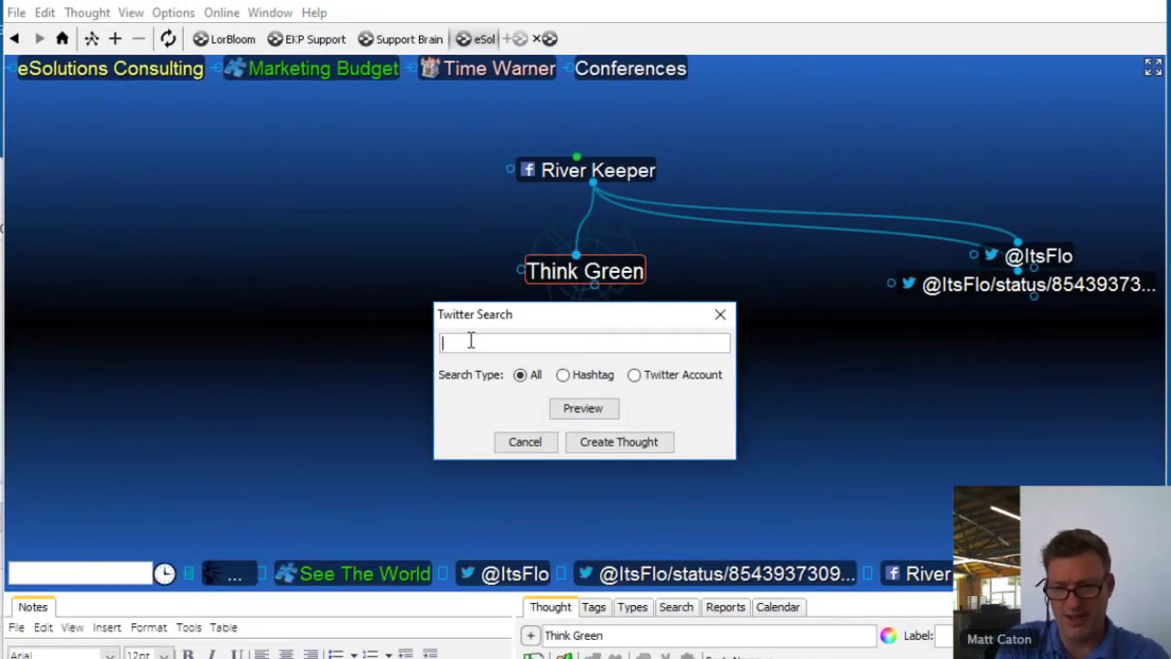
{"action": "type", "text": "Think"}
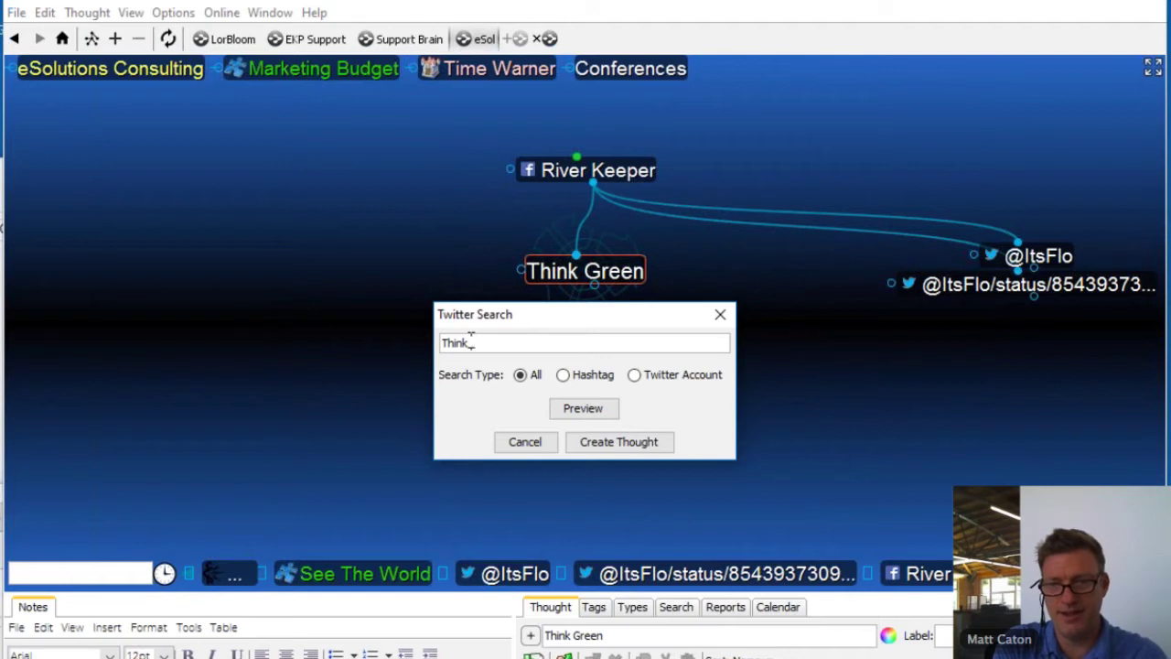
{"action": "type", "text": " Green"}
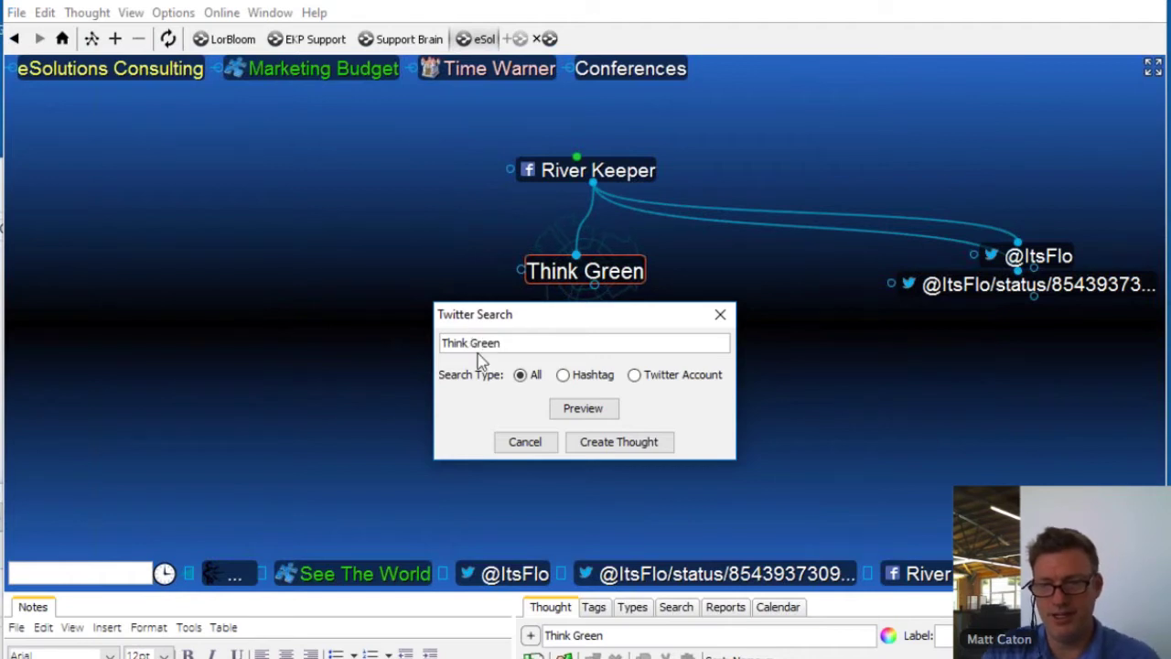
{"action": "left_click", "coordinate": [586, 408]}
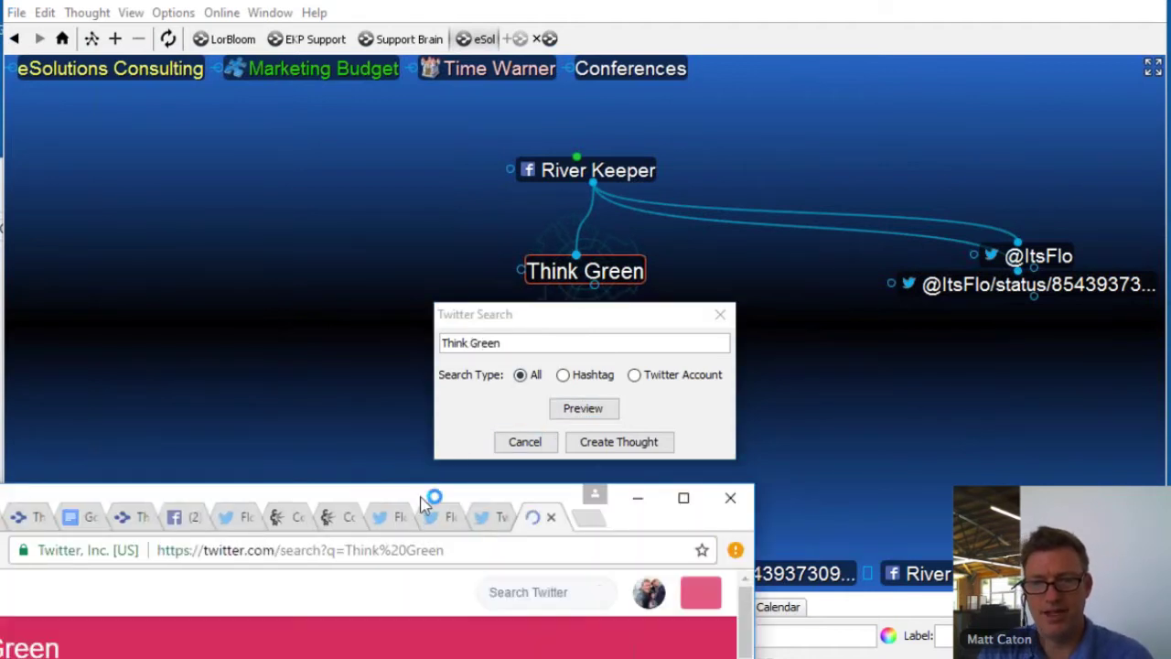
{"action": "left_click_drag", "start_coordinate": [423, 500], "coordinate": [448, 121]}
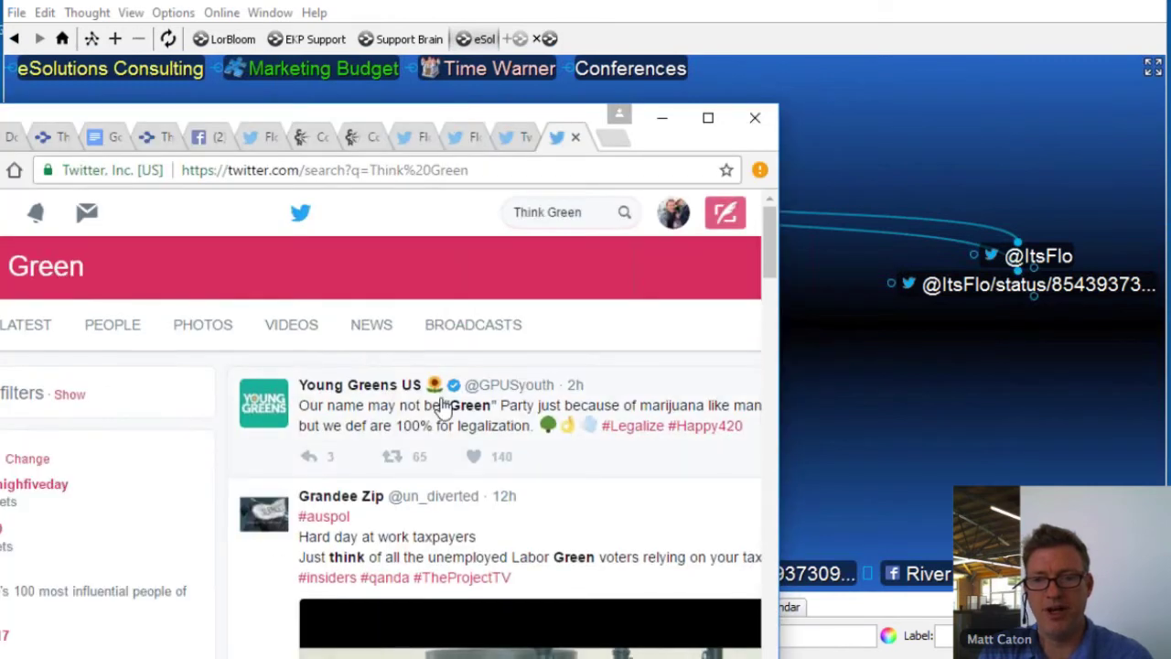
Step: Look through the Twitter results for the Think Green search
{"action": "scroll", "coordinate": [430, 389], "scroll_direction": "down", "scroll_amount": 10}
{"action": "scroll", "coordinate": [431, 389], "scroll_direction": "down", "scroll_amount": 10}
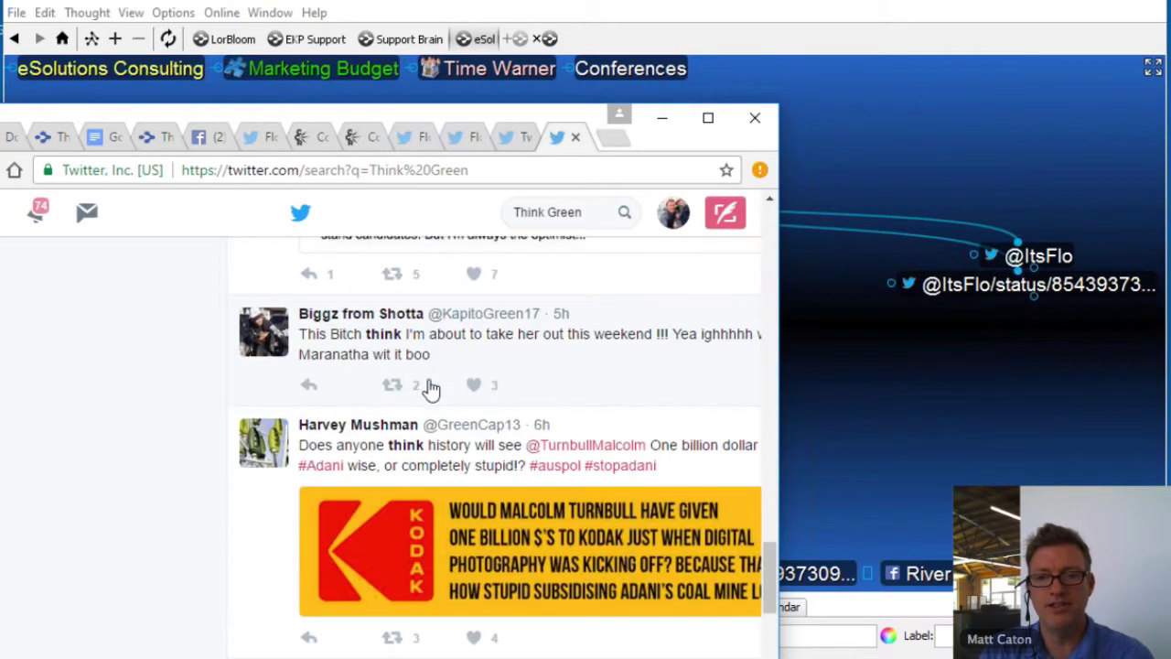
{"action": "scroll", "coordinate": [431, 391], "scroll_direction": "down", "scroll_amount": 4}
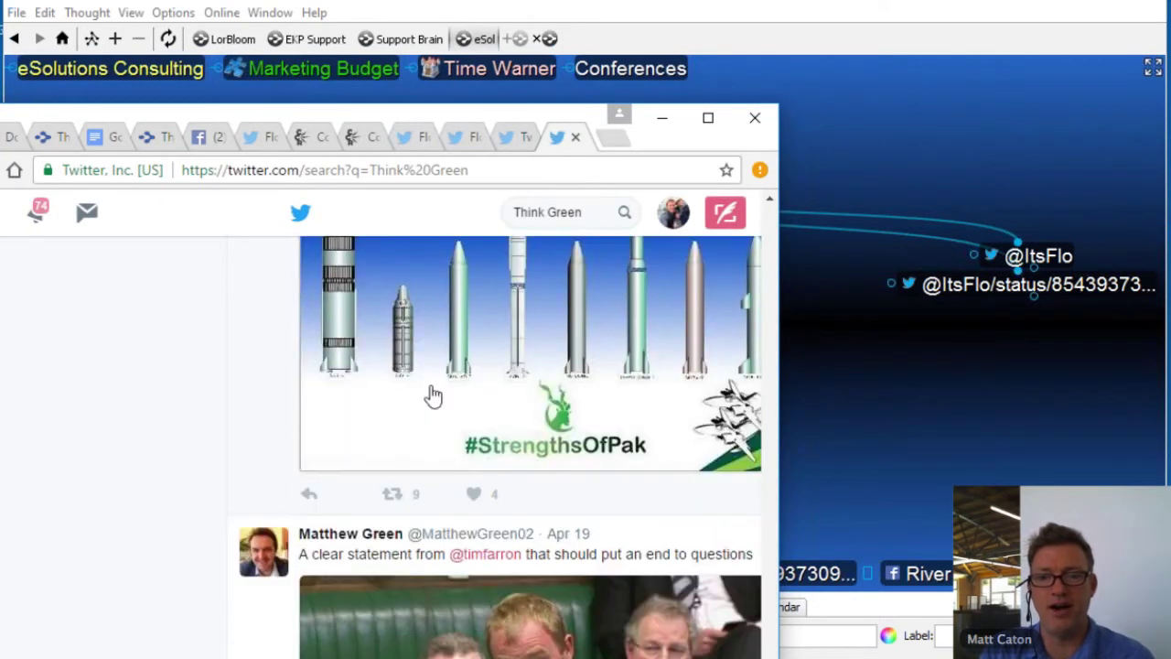
Step: Change the Twitter search to the Hashtag type with the term #ThinkGreen and preview its results
{"action": "left_click_drag", "start_coordinate": [407, 125], "coordinate": [407, 546]}
{"action": "left_click", "coordinate": [563, 375]}
{"action": "left_click", "coordinate": [481, 343]}
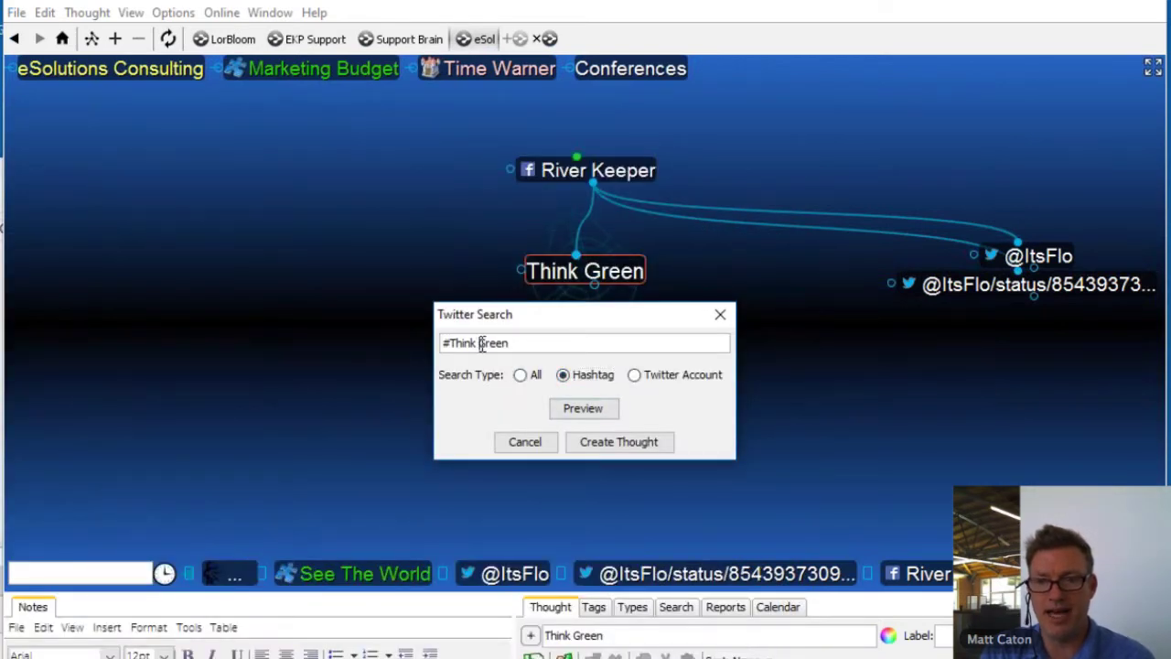
{"action": "key", "text": "BackSpace"}
{"action": "left_click", "coordinate": [587, 414]}
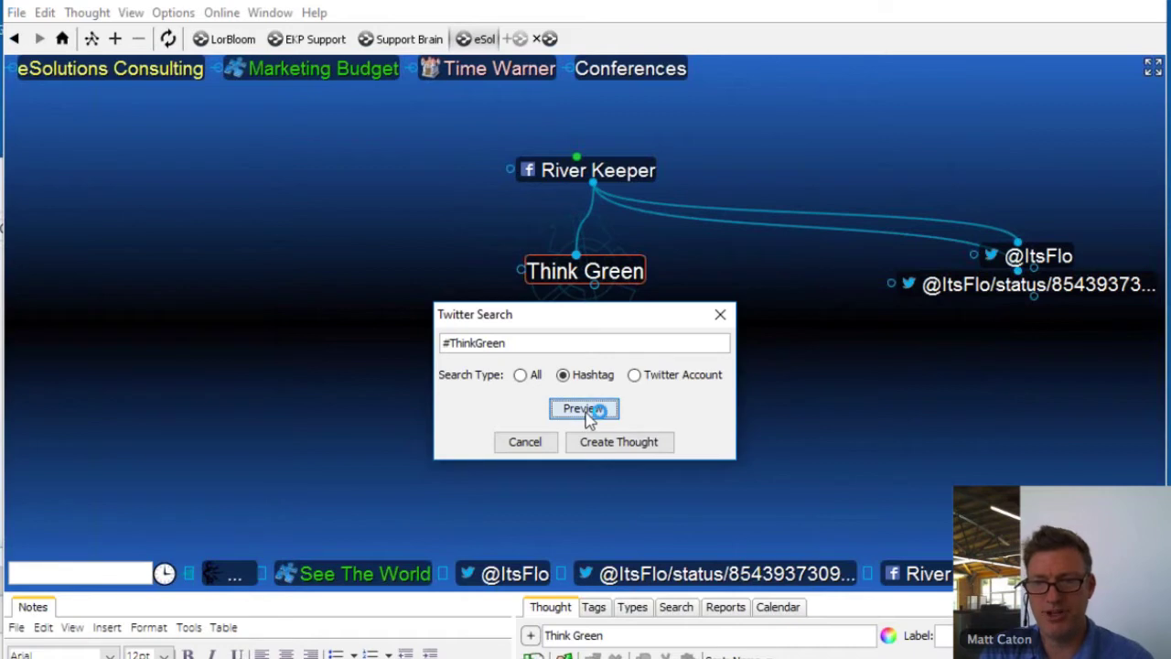
Step: Look through the tweets returned for the #ThinkGreen hashtag in Chrome
{"action": "left_click_drag", "start_coordinate": [243, 552], "coordinate": [240, 163]}
{"action": "scroll", "coordinate": [355, 423], "scroll_direction": "down", "scroll_amount": 20}
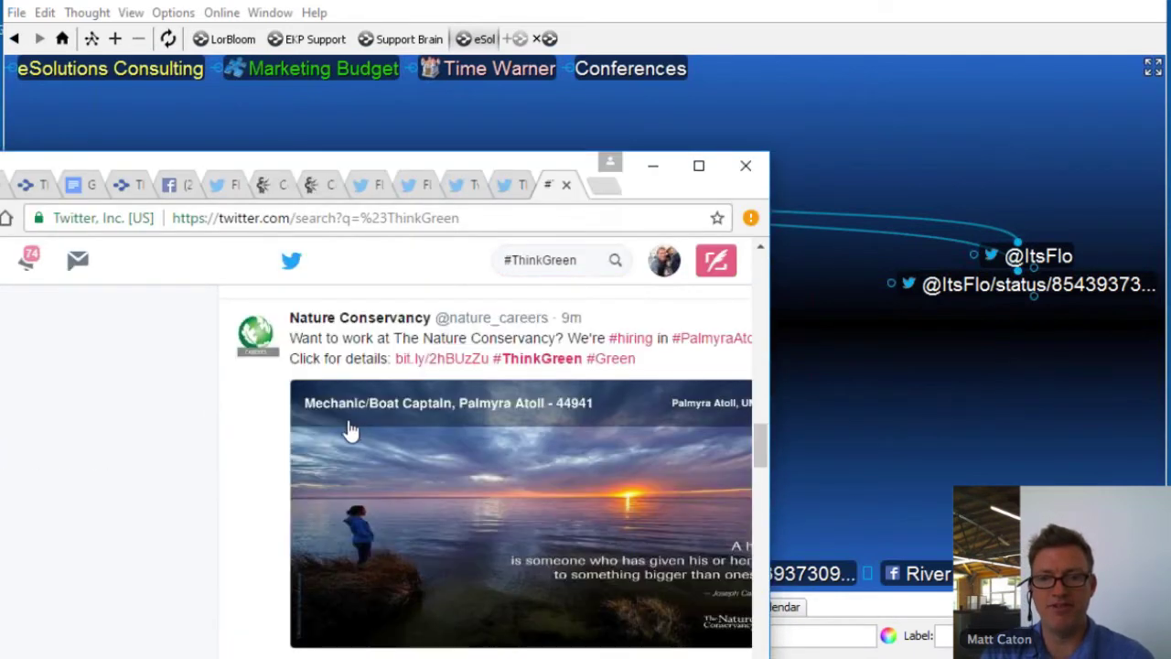
{"action": "scroll", "coordinate": [348, 426], "scroll_direction": "down", "scroll_amount": 7}
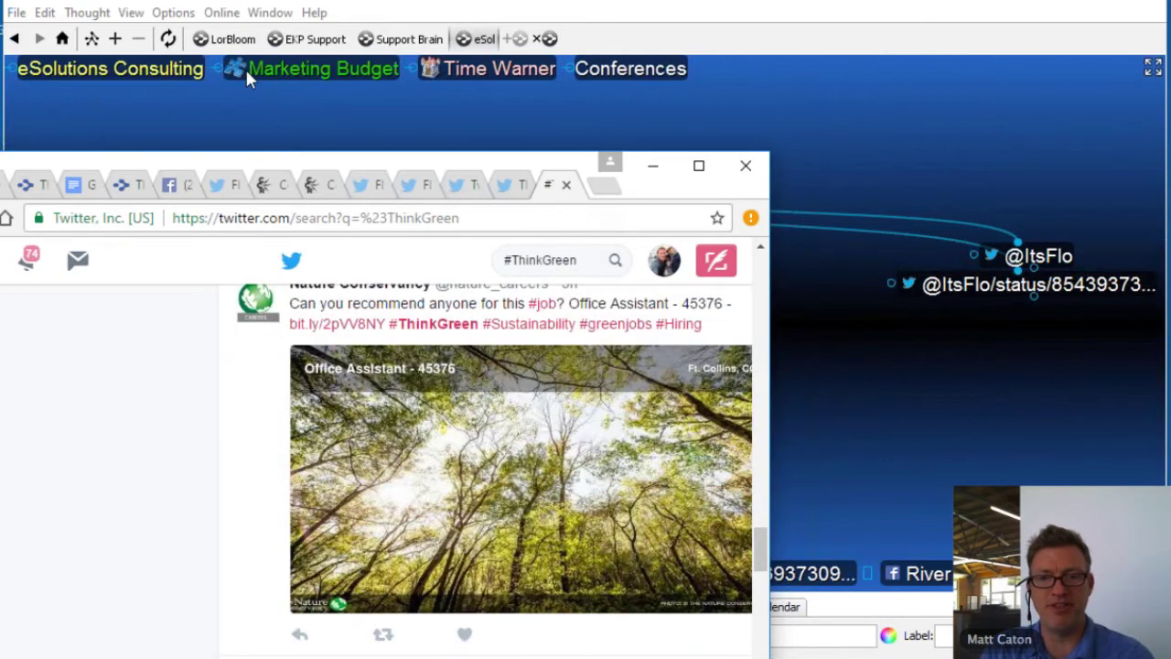
Step: Create a thought from the #ThinkGreen hashtag search under Think Green and make it the active thought
{"action": "left_click_drag", "start_coordinate": [261, 194], "coordinate": [279, 503]}
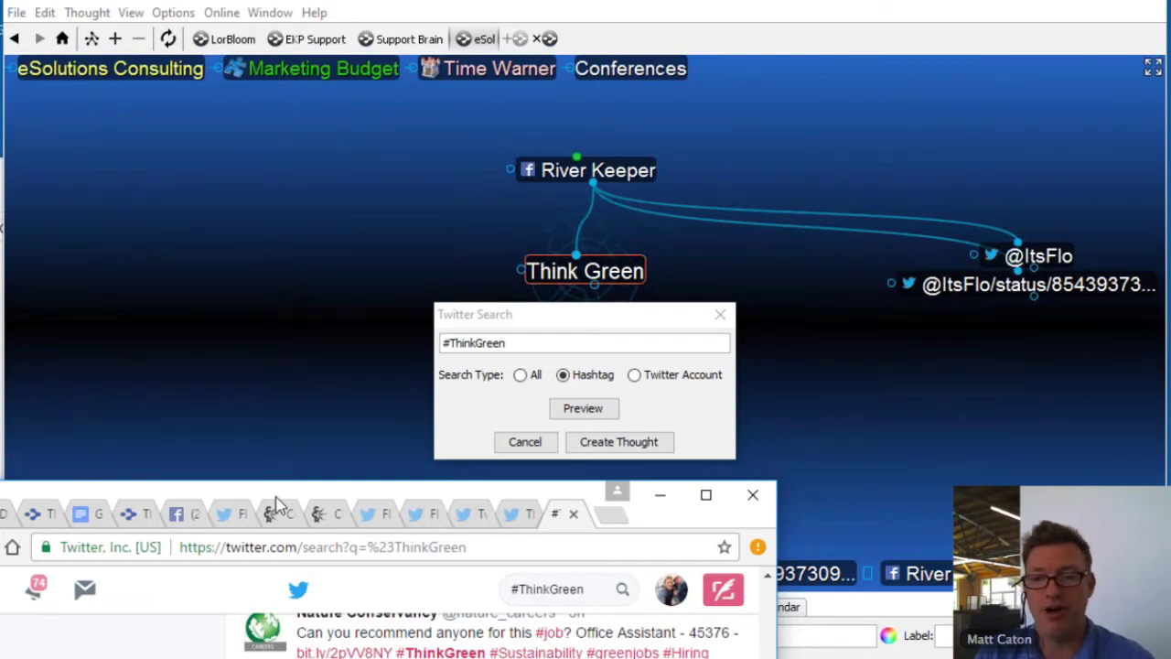
{"action": "left_click", "coordinate": [608, 447]}
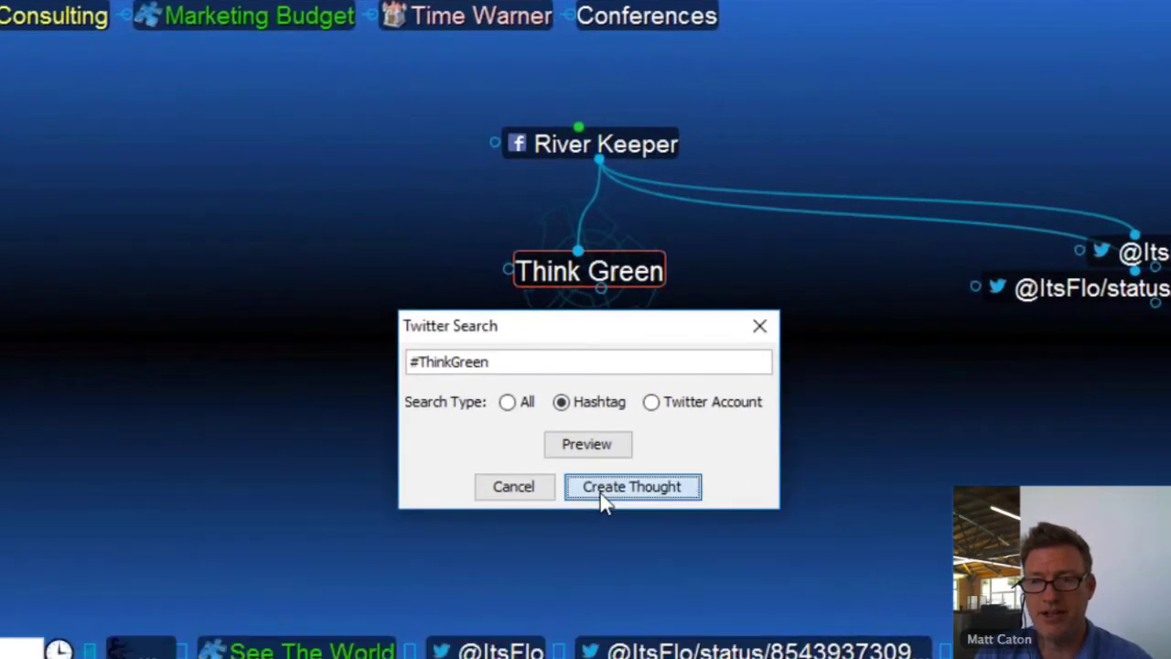
{"action": "left_click", "coordinate": [602, 494]}
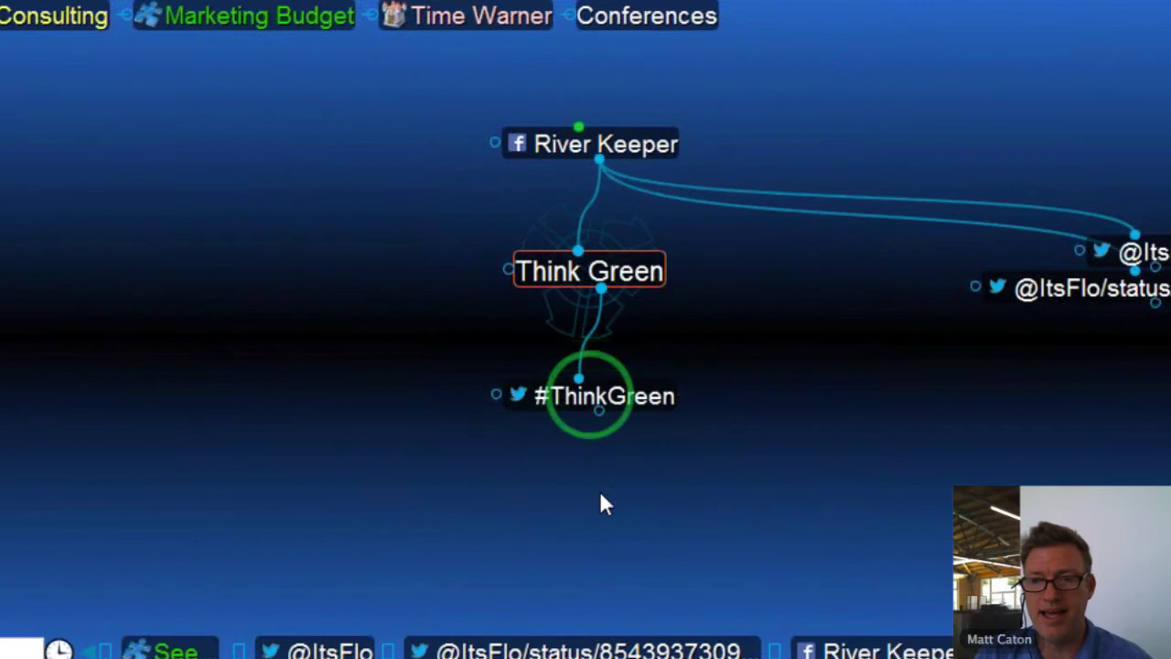
{"action": "left_click", "coordinate": [567, 402]}
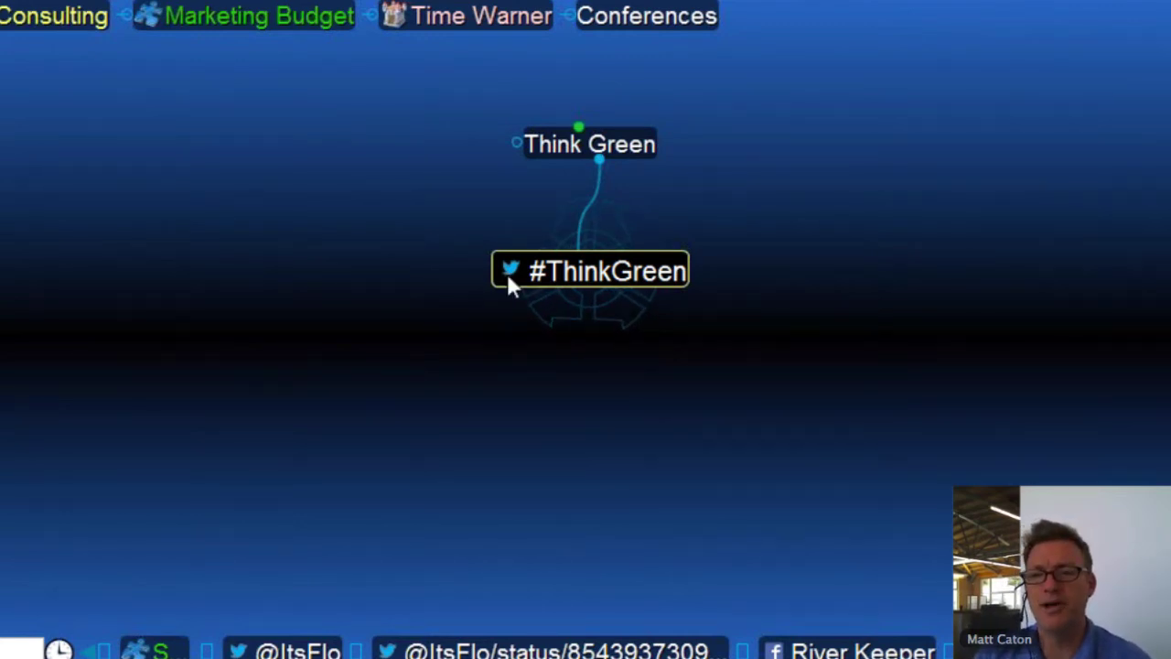
Step: Navigate back up through Think Green and River Keeper to make See The World the active thought
{"action": "left_click", "coordinate": [640, 147]}
{"action": "left_click", "coordinate": [645, 149]}
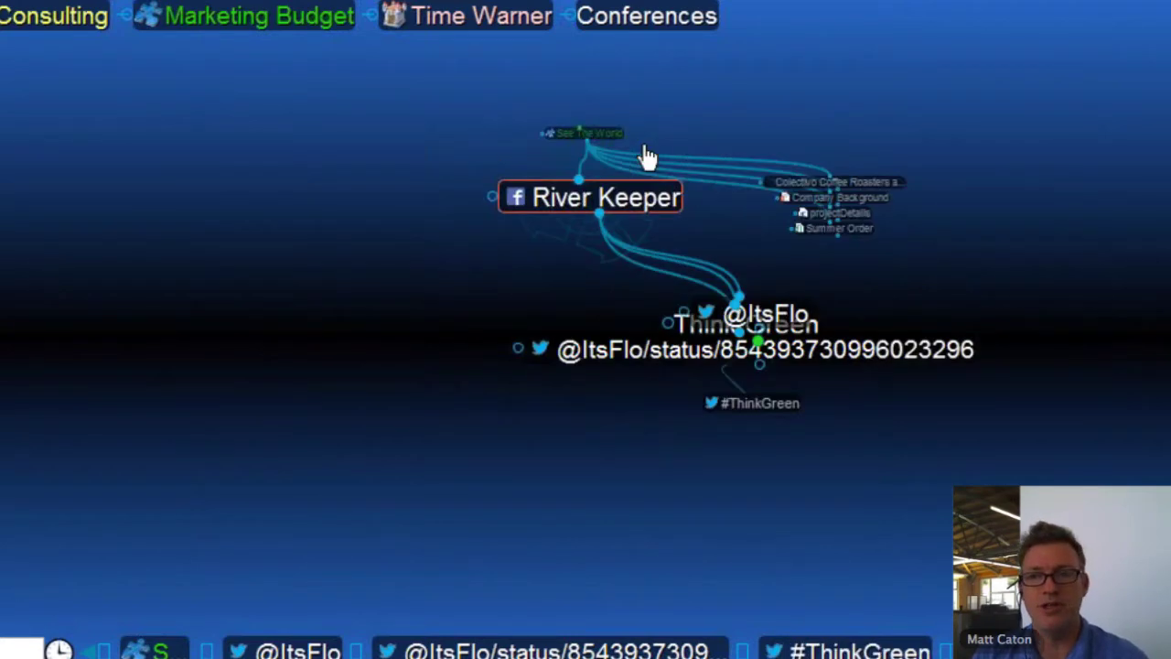
{"action": "left_click", "coordinate": [641, 145]}
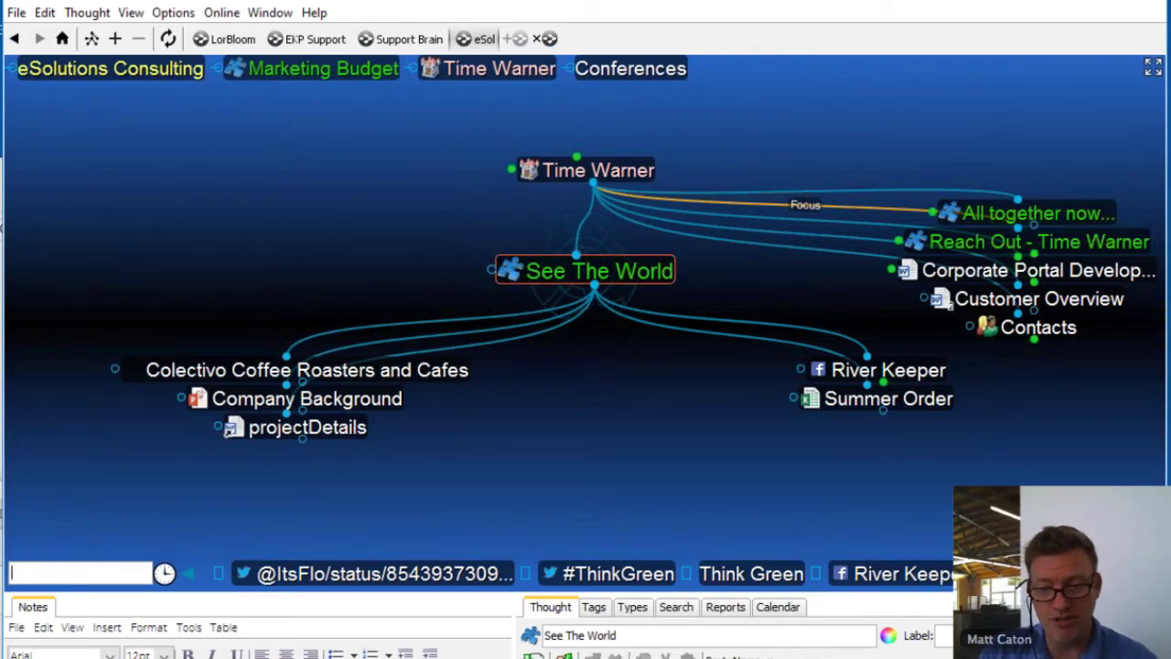
Step: Open the OneDrive Documents folder in File Explorer and add Website Budget.xlsx as a child thought of See The World
{"action": "mouse_move", "coordinate": [389, 658]}
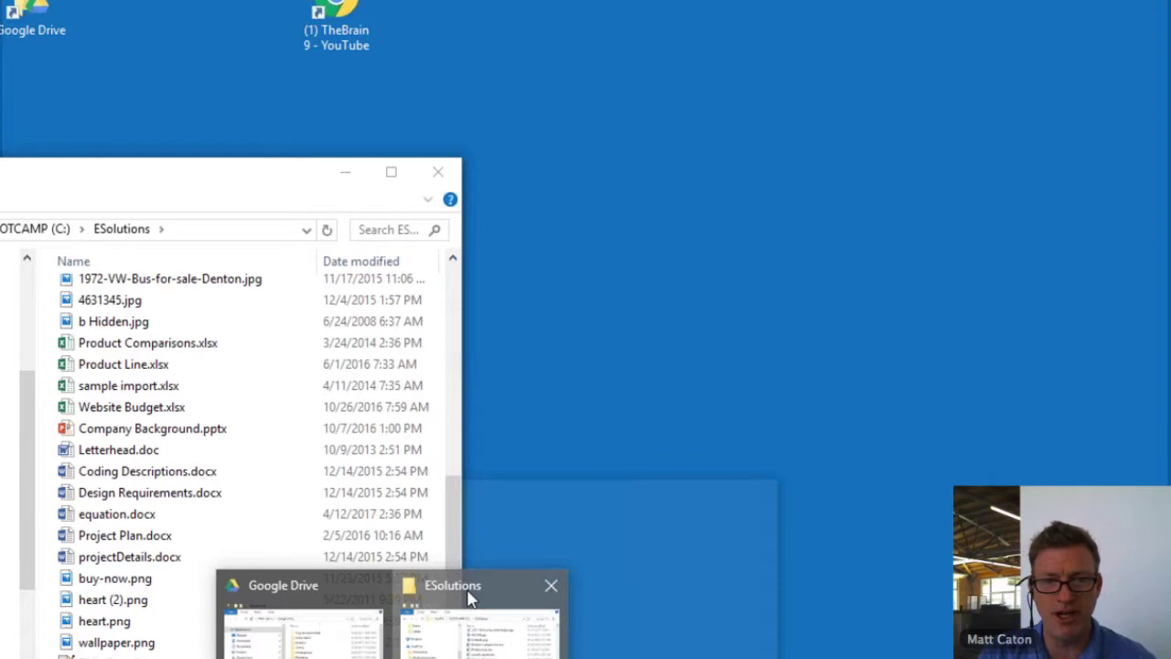
{"action": "left_click", "coordinate": [465, 593]}
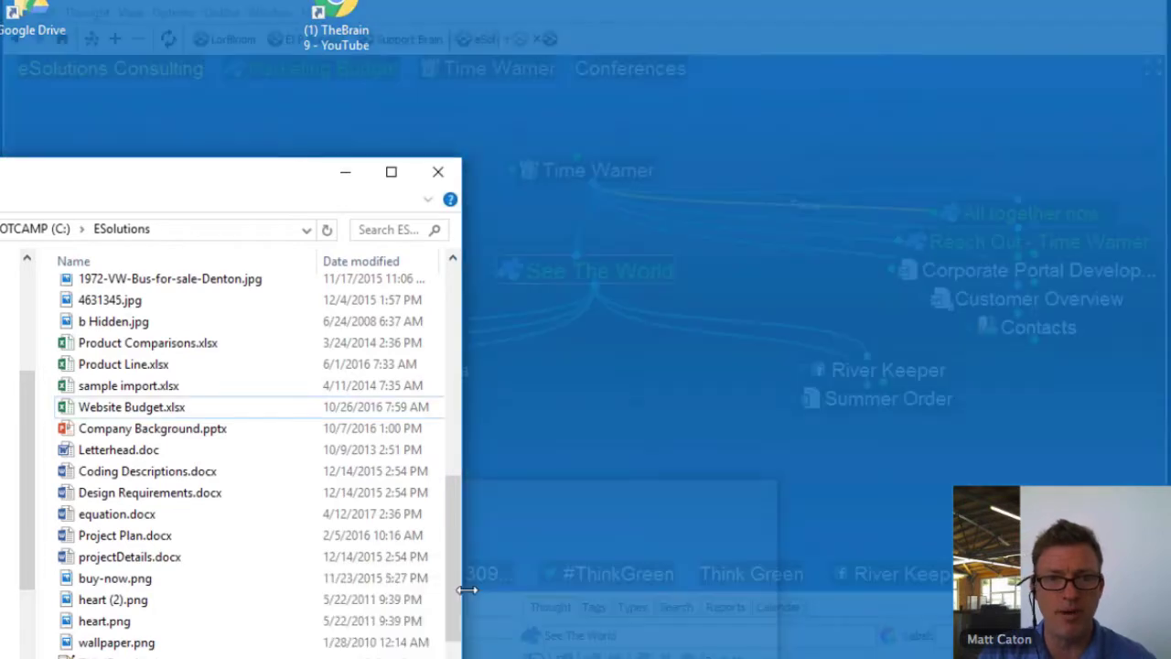
{"action": "left_click_drag", "start_coordinate": [215, 163], "coordinate": [446, 104]}
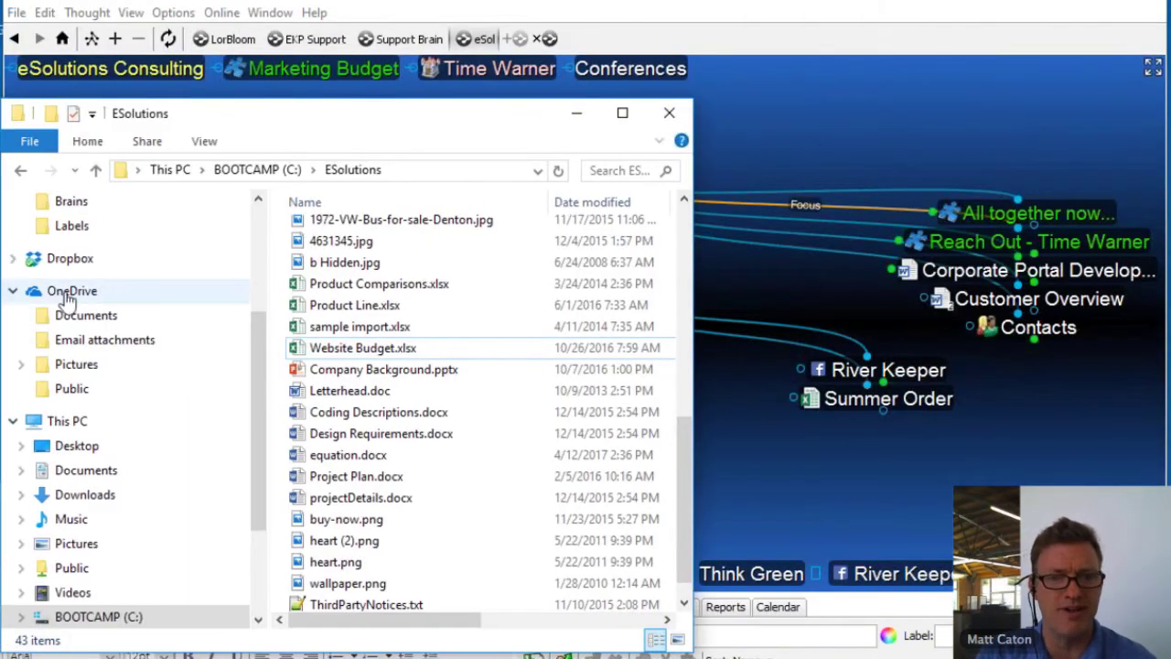
{"action": "left_click", "coordinate": [67, 293]}
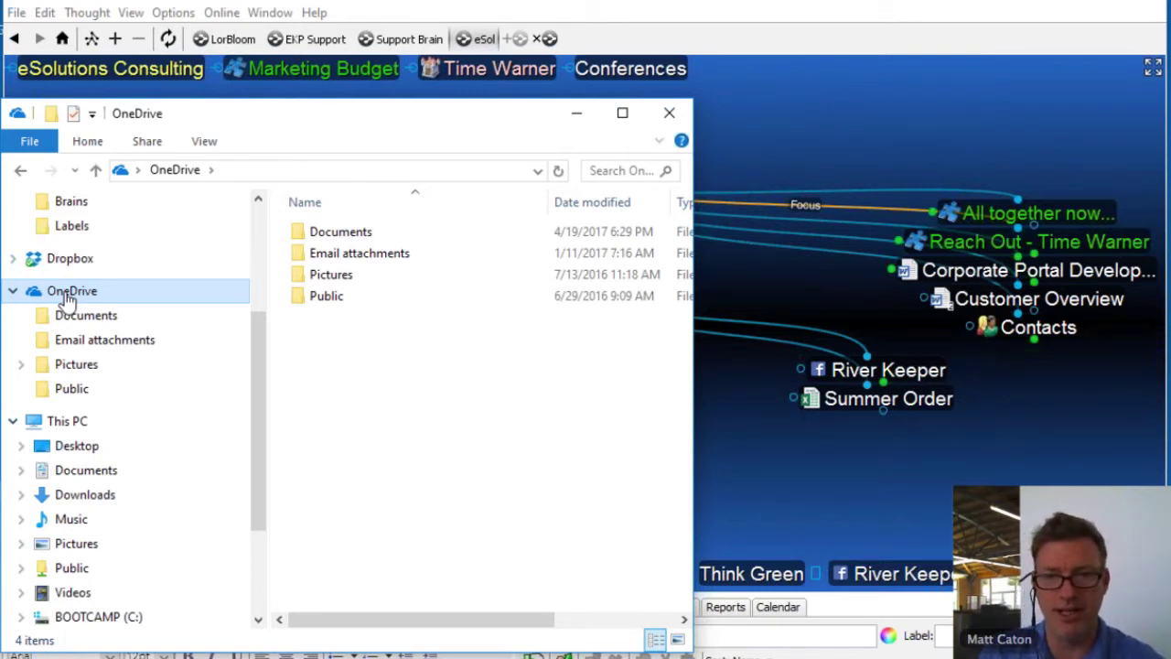
{"action": "double_click", "coordinate": [330, 234]}
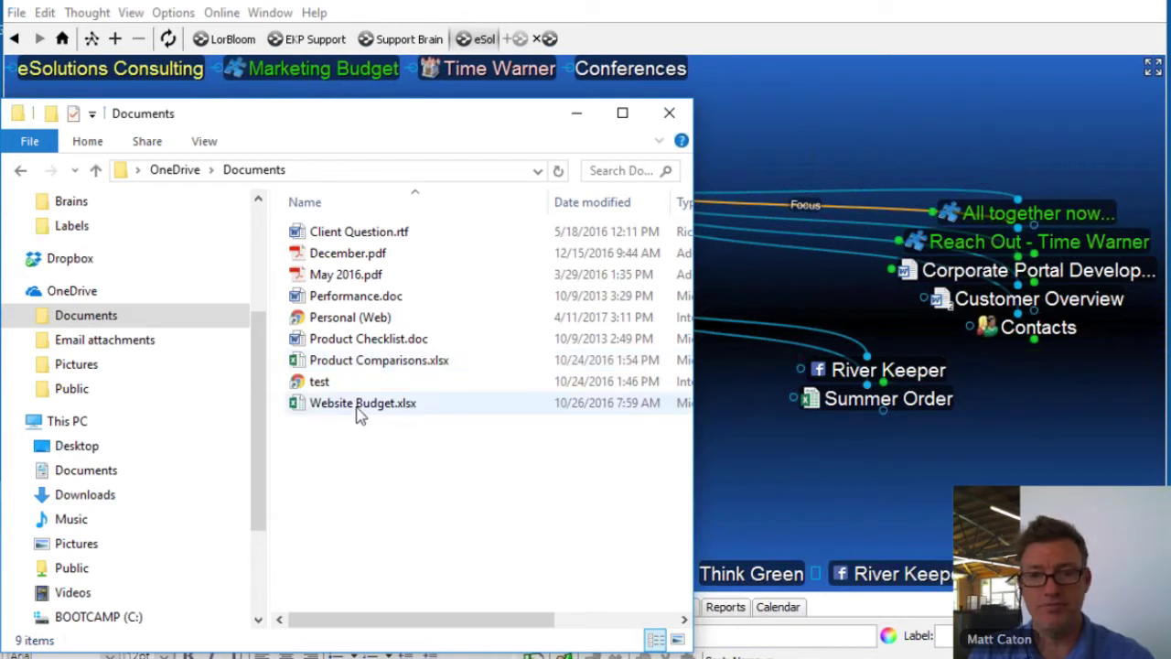
{"action": "left_click_drag", "start_coordinate": [358, 405], "coordinate": [746, 476]}
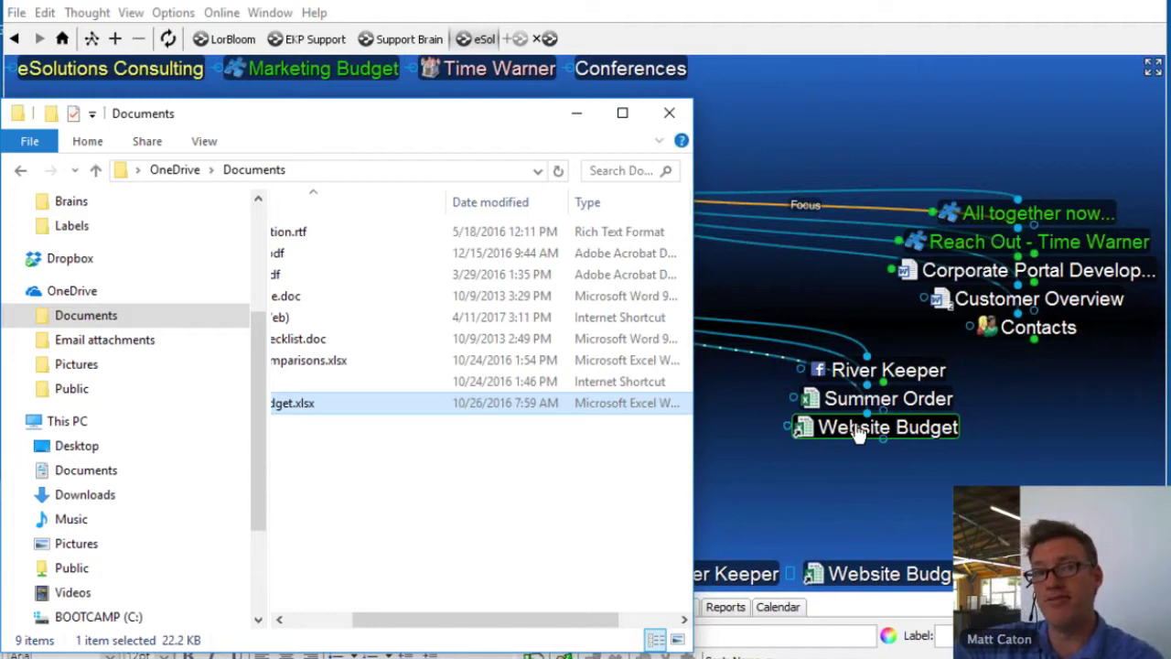
Step: Open the workbook attached to the Website Budget thought to check it in Excel, and close it again
{"action": "left_click", "coordinate": [431, 604]}
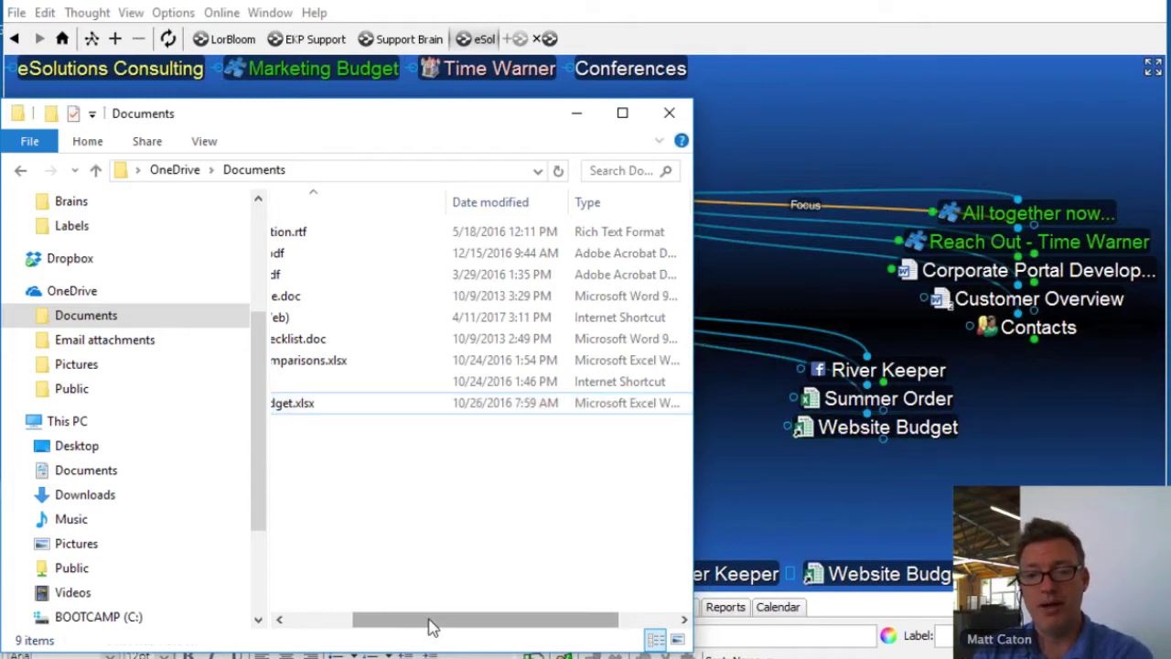
{"action": "left_click_drag", "start_coordinate": [432, 626], "coordinate": [364, 626]}
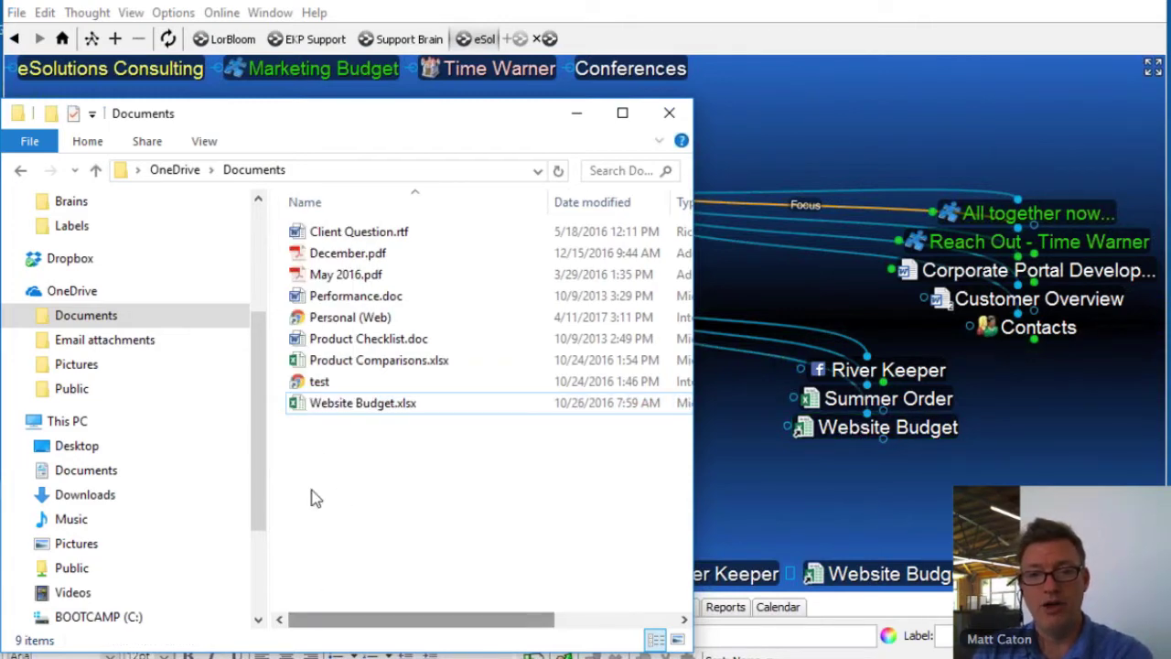
{"action": "left_click", "coordinate": [807, 498]}
{"action": "left_click", "coordinate": [877, 427]}
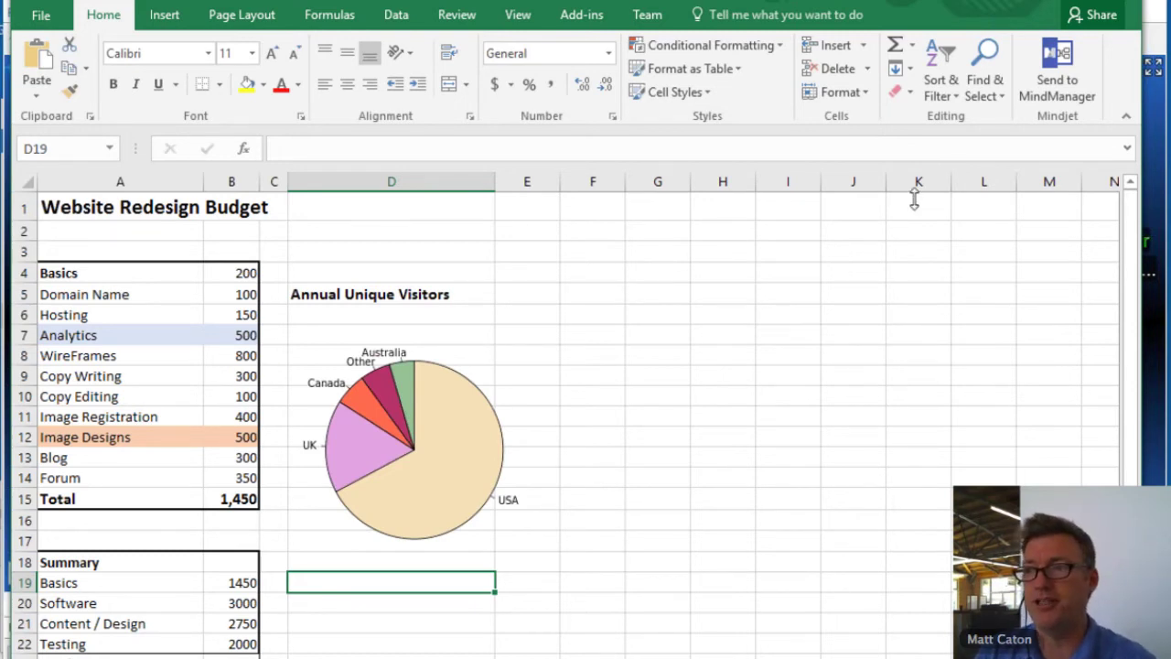
{"action": "key", "text": "alt+F4"}
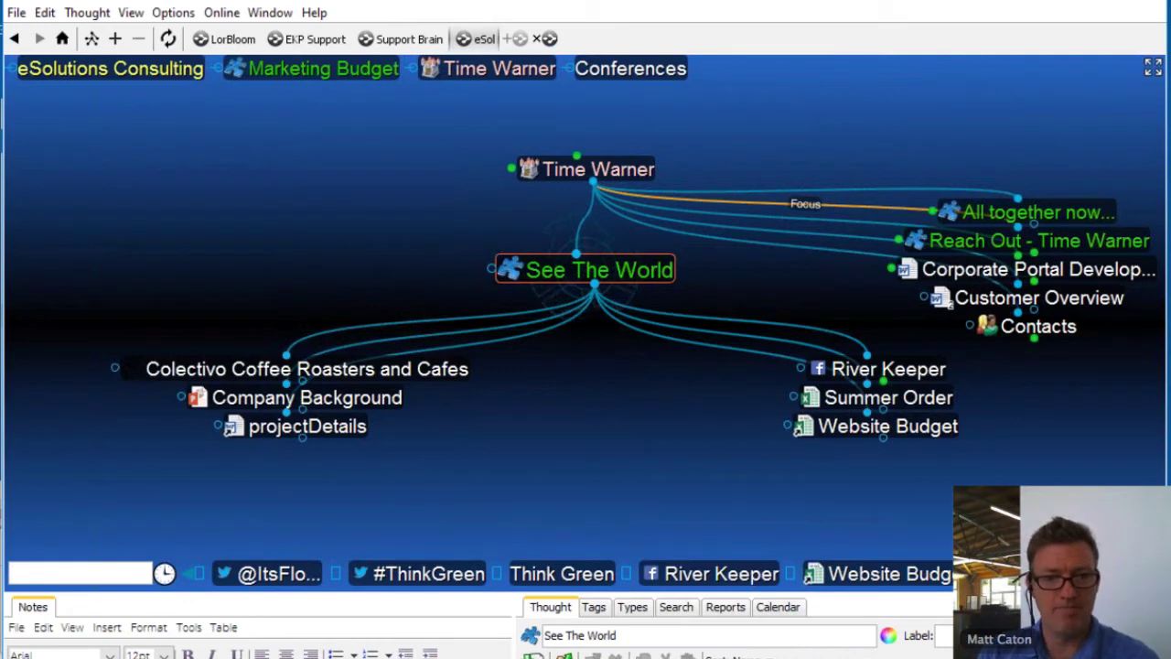
Step: Switch to OneDrive in Chrome and locate Website Budget.xlsx among the online documents
{"action": "key", "text": "alt+Tab"}
{"action": "left_click_drag", "start_coordinate": [0, 495], "coordinate": [55, 60]}
{"action": "scroll", "coordinate": [254, 528], "scroll_direction": "down", "scroll_amount": 3}
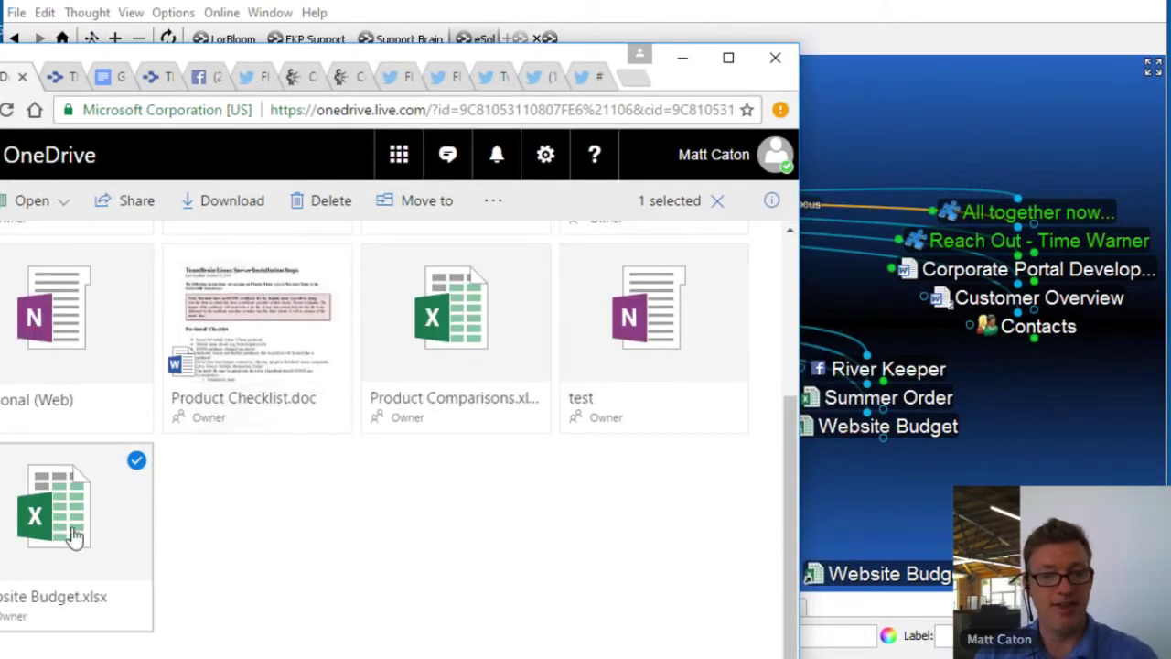
Step: Remove the Website Budget thought from under See The World
{"action": "left_click", "coordinate": [967, 436]}
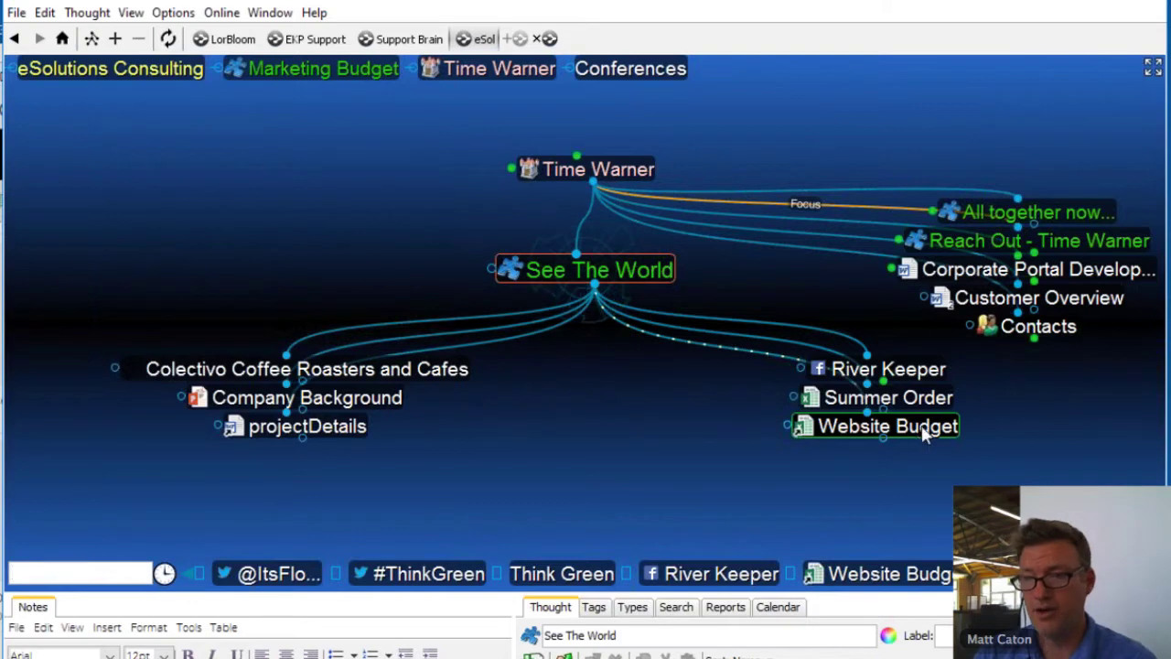
{"action": "right_click", "coordinate": [924, 435]}
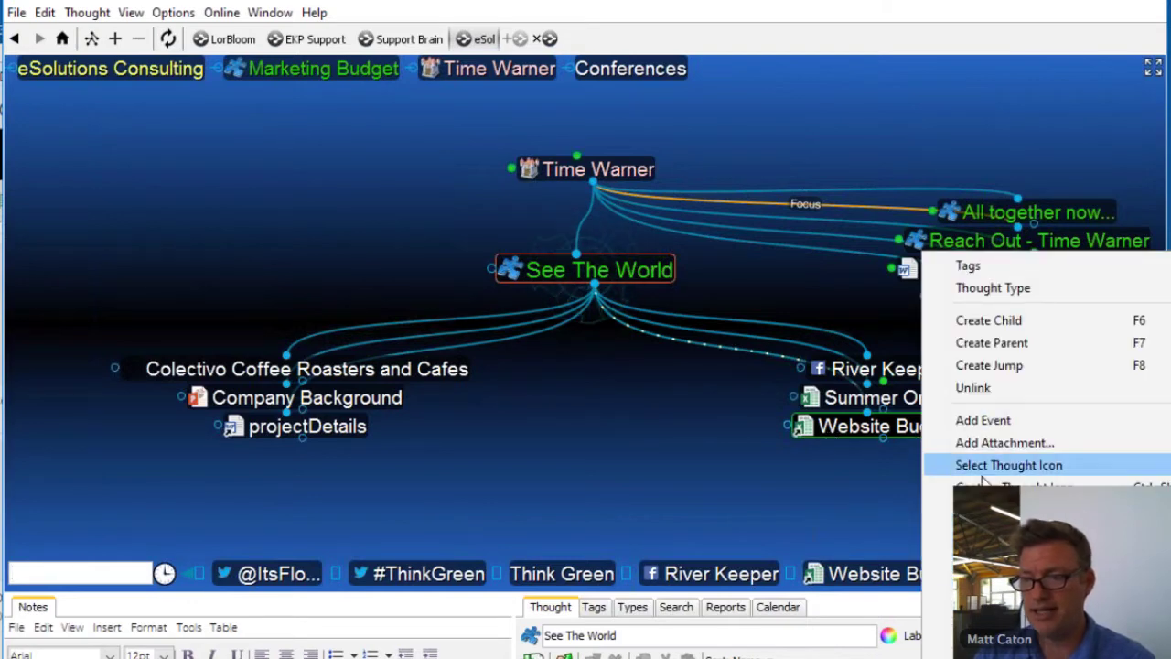
{"action": "left_click", "coordinate": [943, 621]}
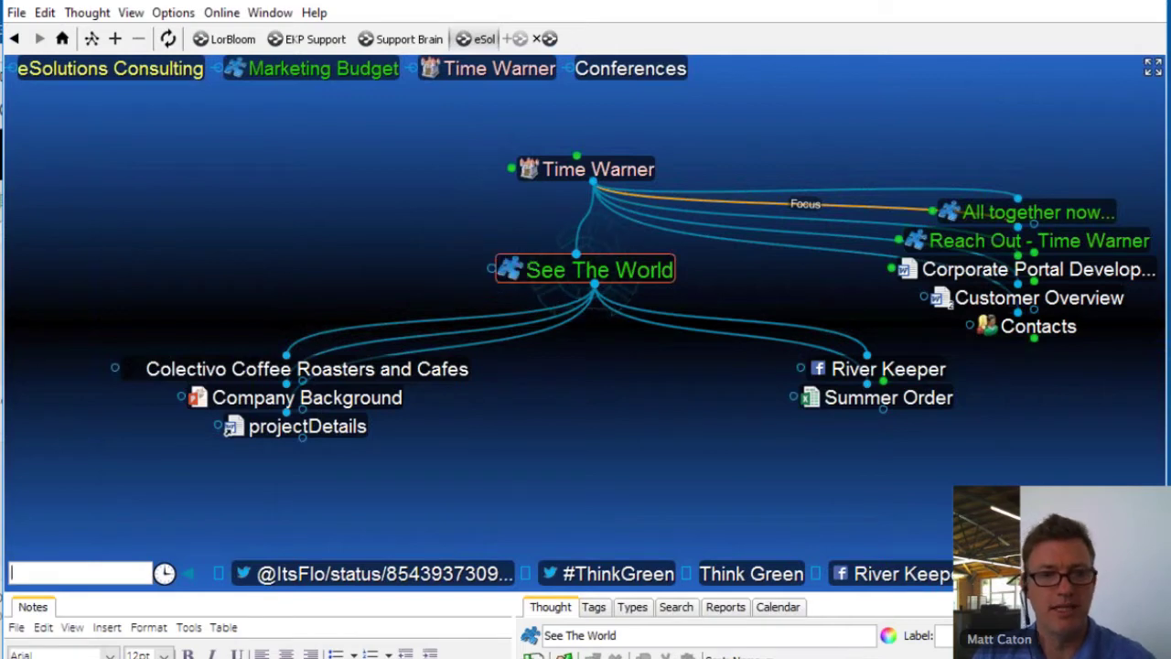
Step: Switch to Chrome, open Website Budget.xlsx from OneDrive in Excel Online, and add its page link as a child thought of See The World
{"action": "key", "text": "alt+Tab"}
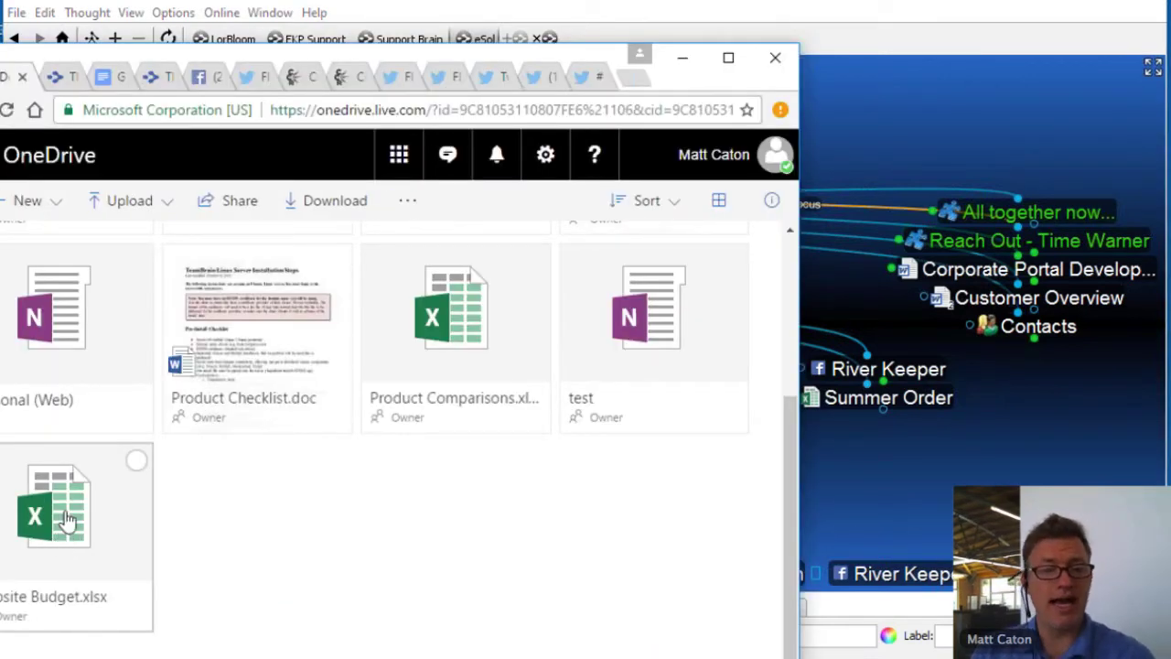
{"action": "left_click", "coordinate": [67, 517]}
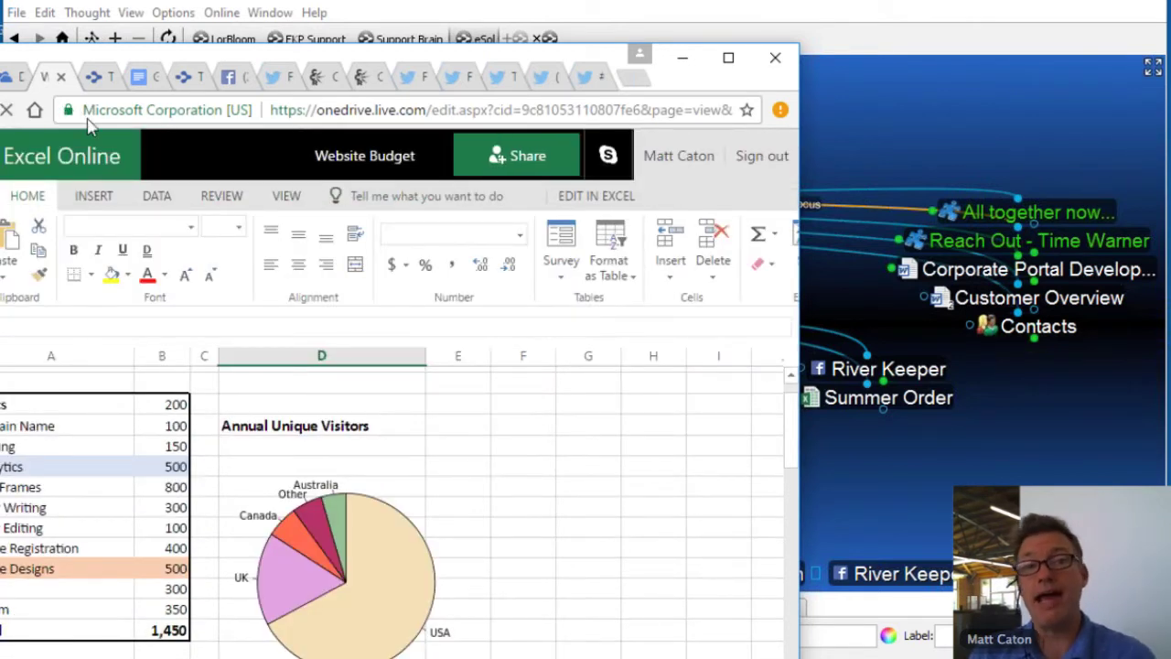
{"action": "left_click_drag", "start_coordinate": [77, 119], "coordinate": [905, 492]}
{"action": "left_click", "coordinate": [905, 480]}
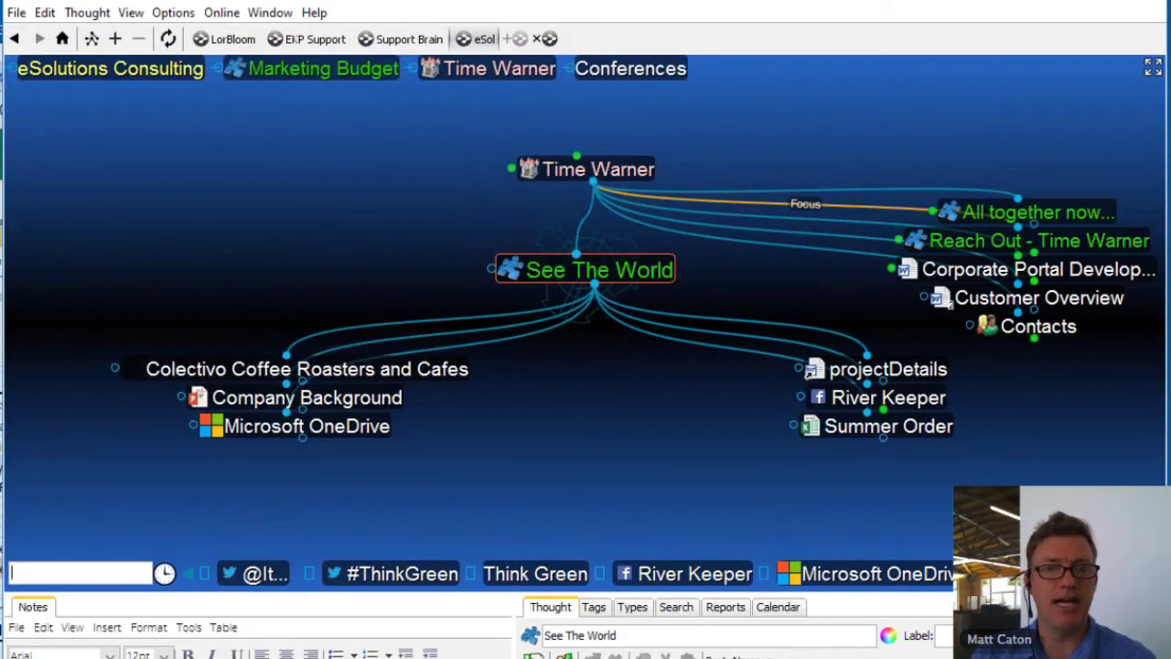
{"action": "key", "text": "alt+Tab"}
{"action": "left_click", "coordinate": [877, 490]}
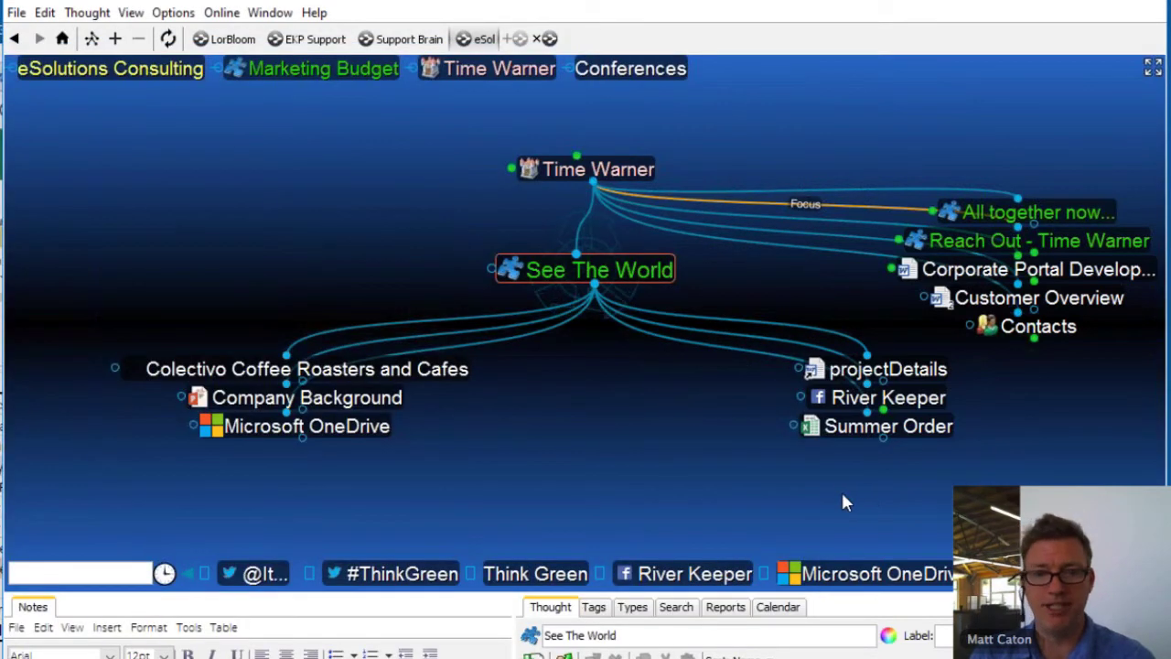
Step: Rename the Microsoft OneDrive thought under See The World as "website budget"
{"action": "left_click", "coordinate": [361, 429]}
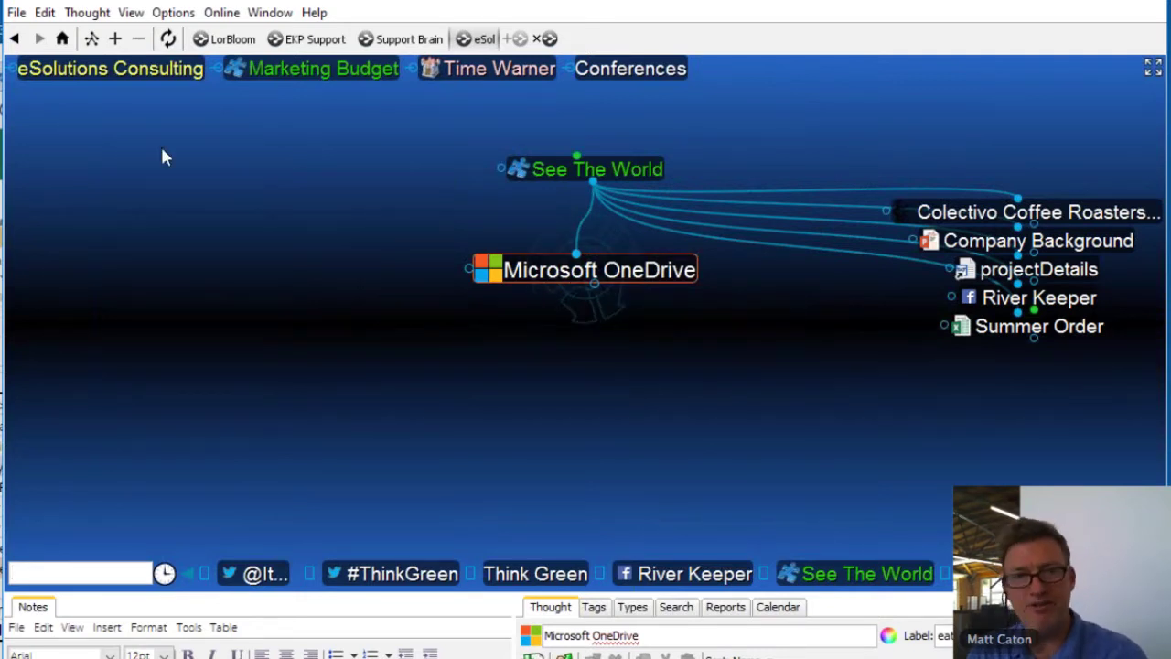
{"action": "key", "text": "alt+Tab"}
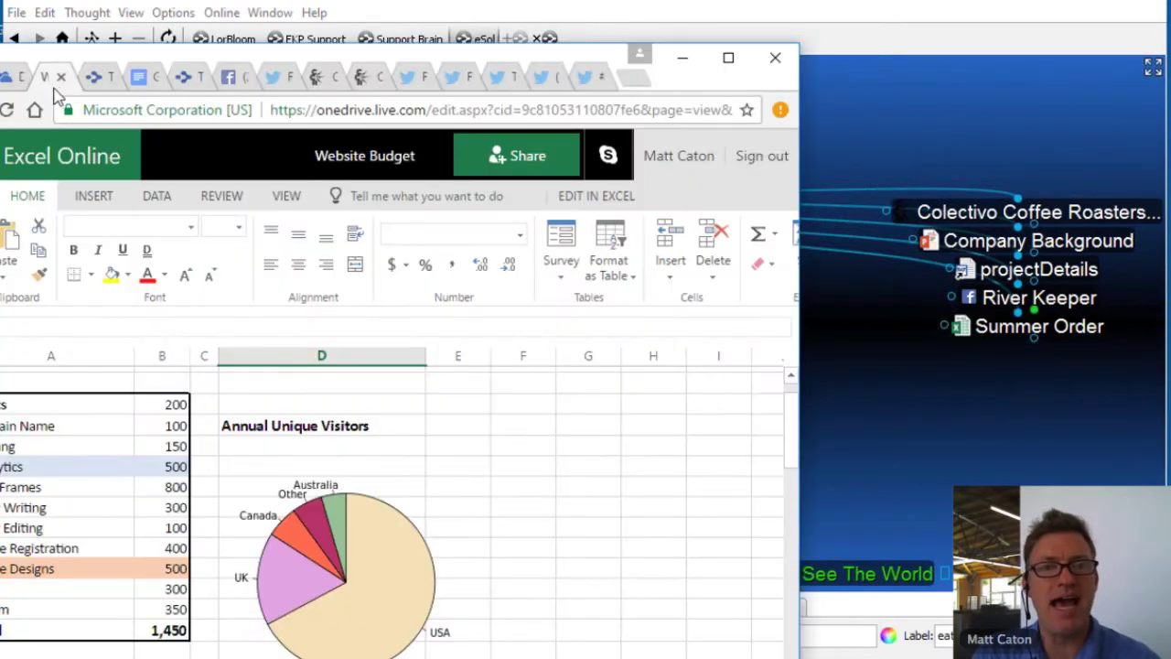
{"action": "left_click", "coordinate": [903, 412]}
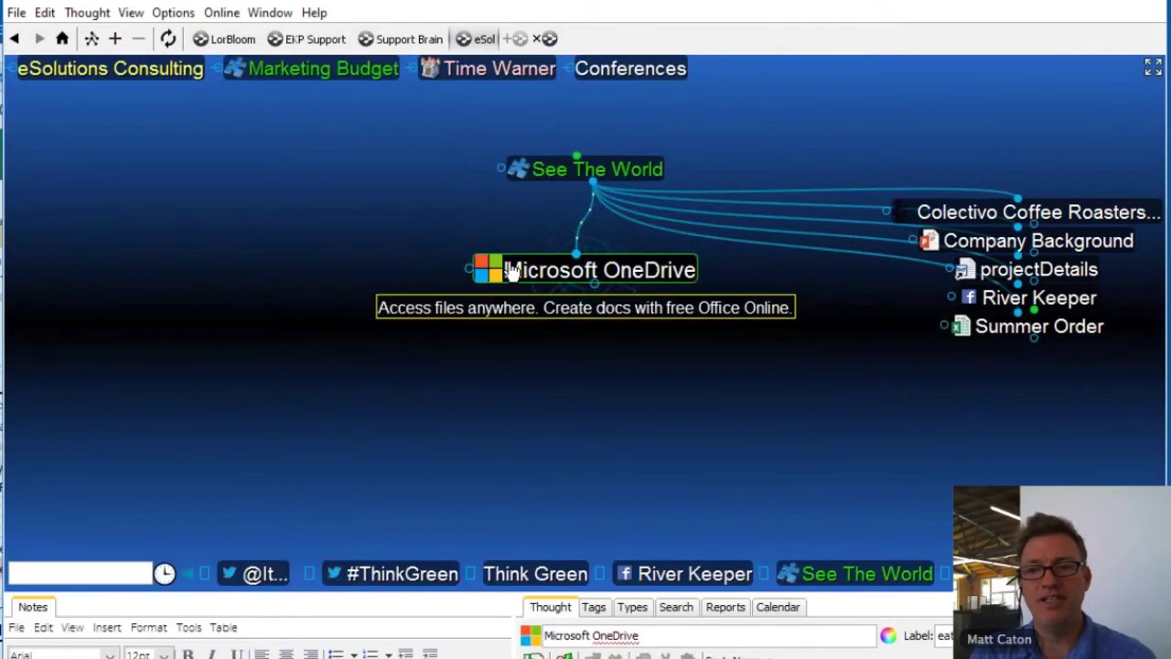
{"action": "left_click", "coordinate": [646, 277]}
{"action": "left_click_drag", "start_coordinate": [697, 636], "coordinate": [582, 640]}
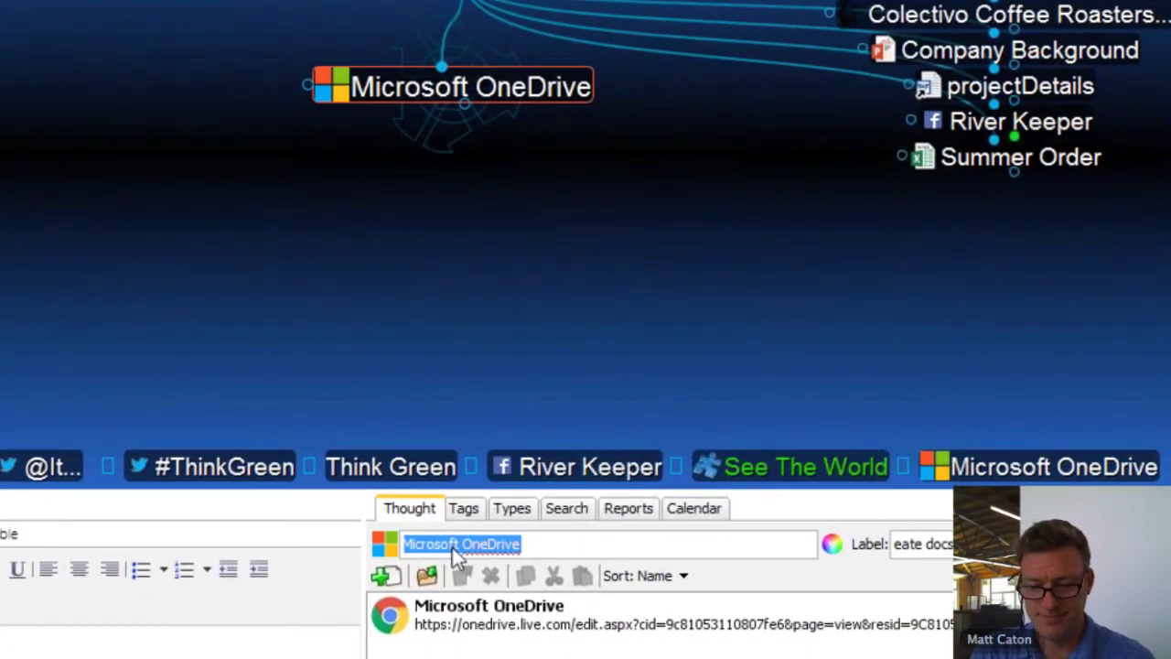
{"action": "type", "text": "ebsite"}
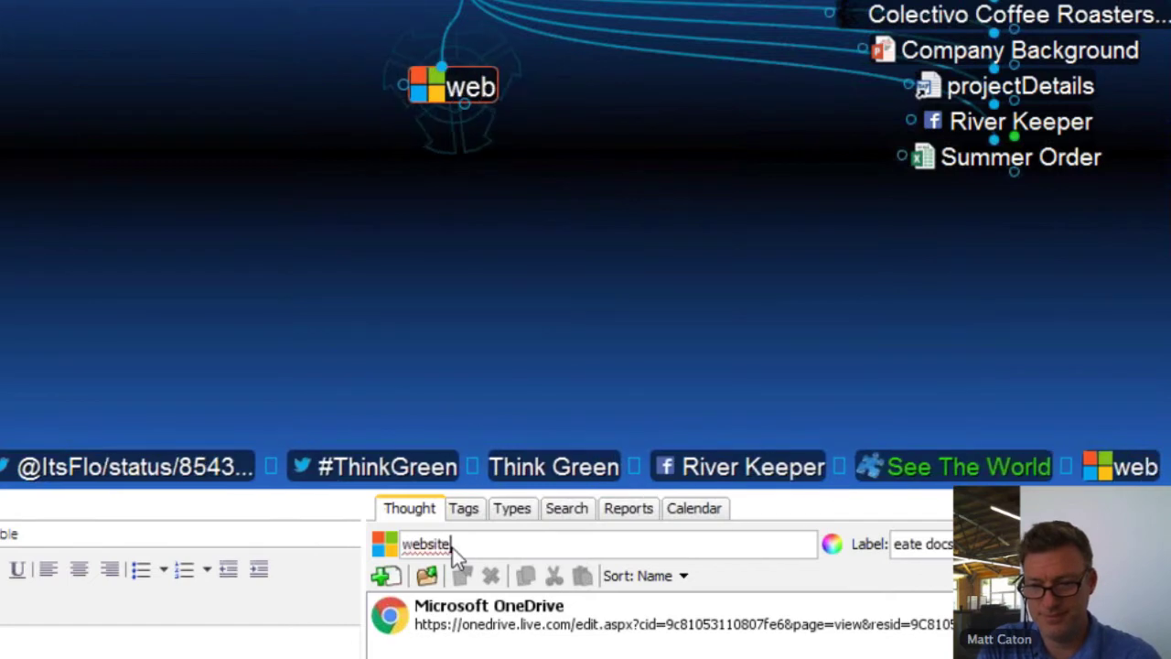
{"action": "type", "text": " budget"}
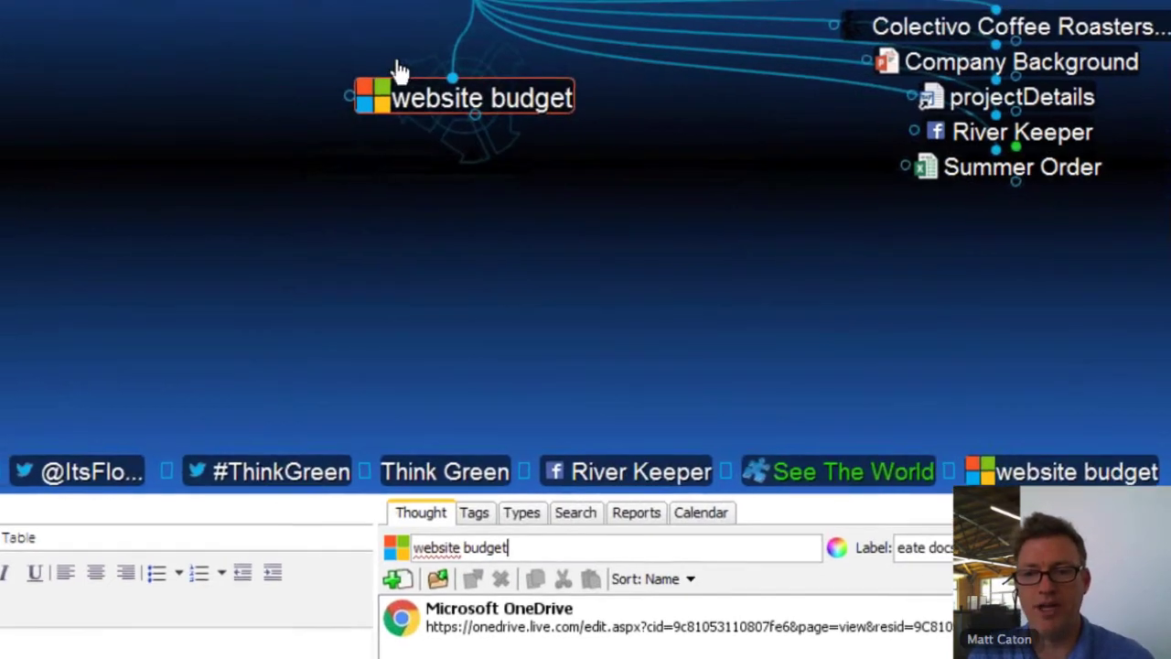
Step: Open the website budget thought's attached link to check it in Excel Online, and close the open workbook pages in Chrome
{"action": "left_click", "coordinate": [363, 85]}
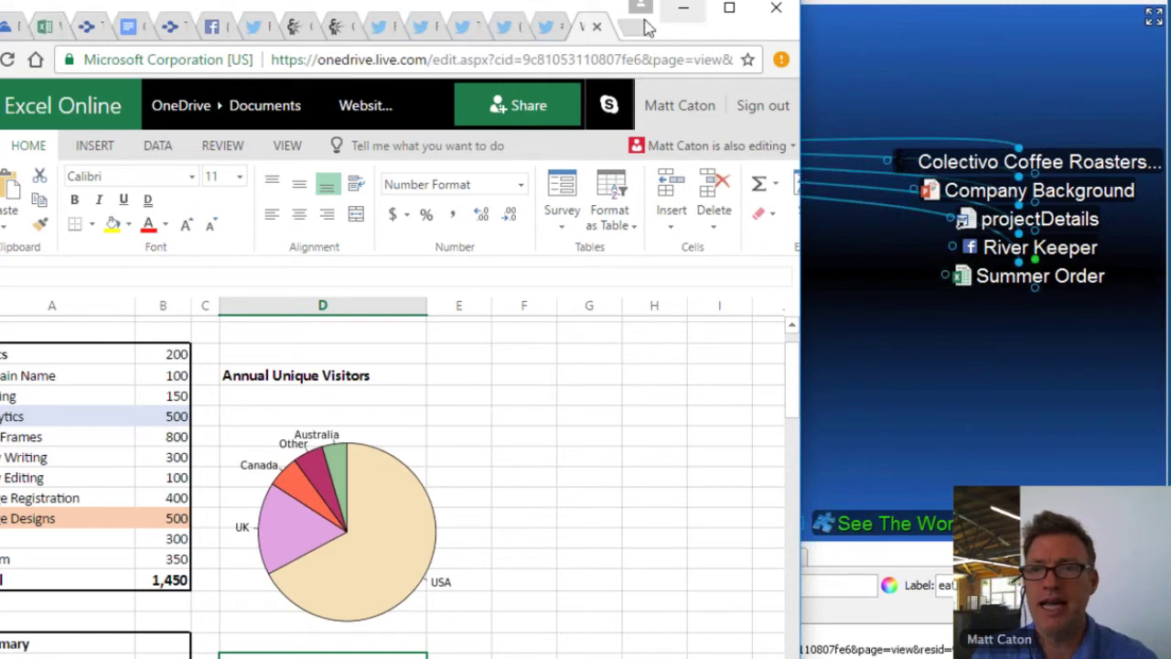
{"action": "left_click", "coordinate": [595, 29]}
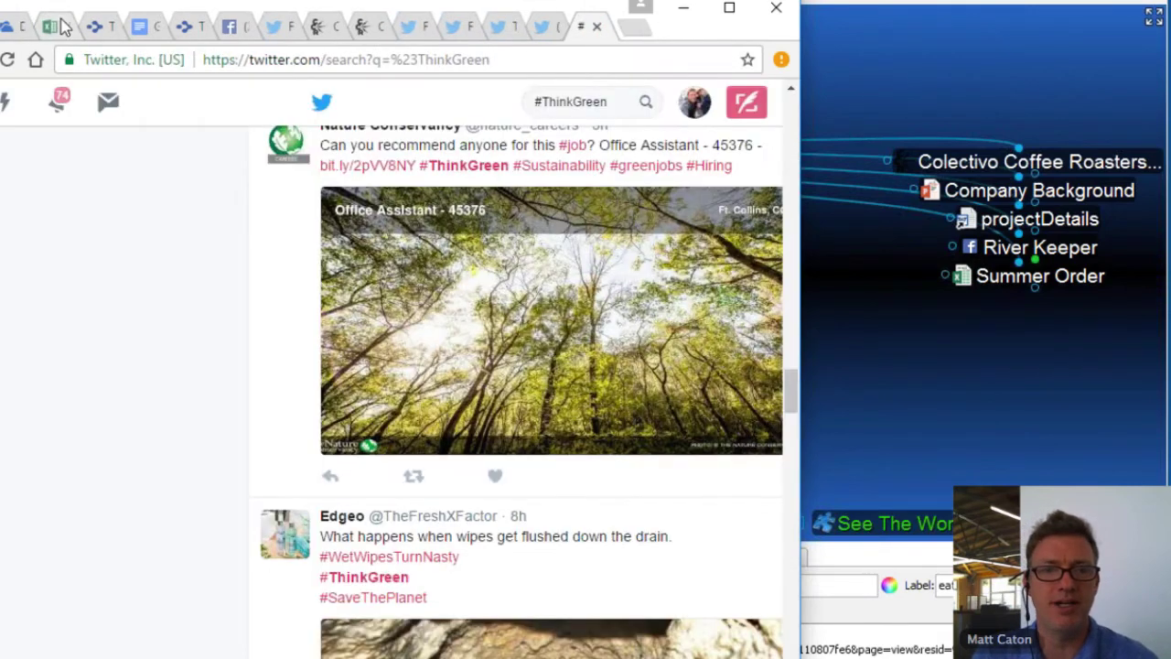
{"action": "left_click", "coordinate": [64, 29]}
{"action": "left_click", "coordinate": [64, 28]}
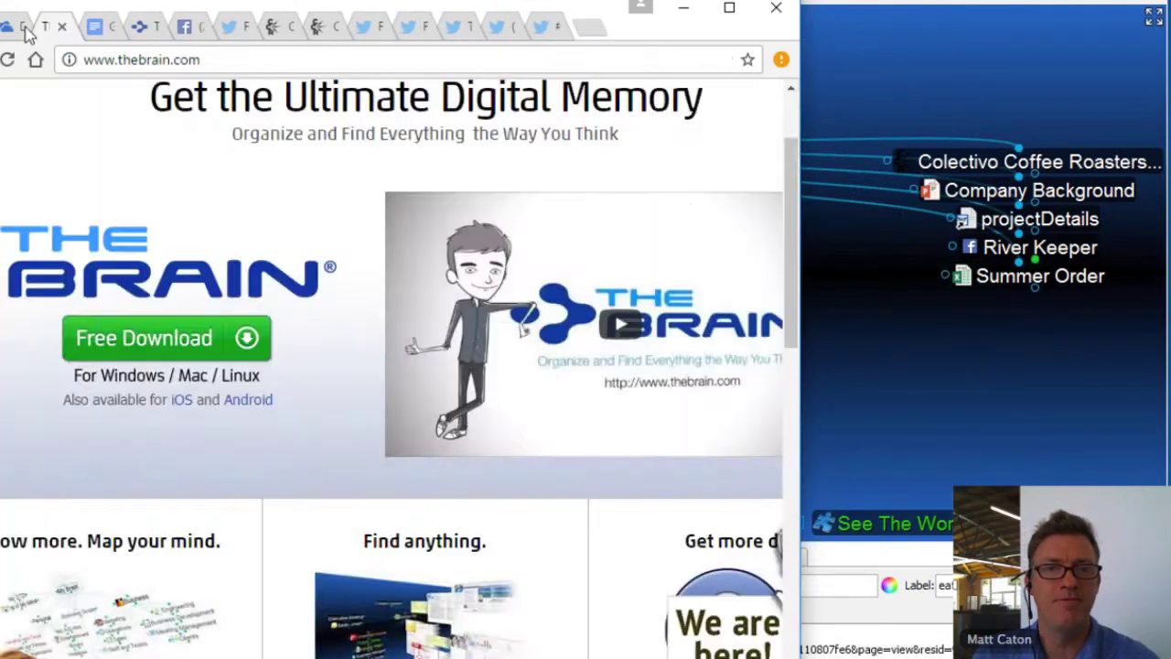
Step: Create a sharing link for Website Budget.xlsx in OneDrive and copy it
{"action": "left_click", "coordinate": [18, 27]}
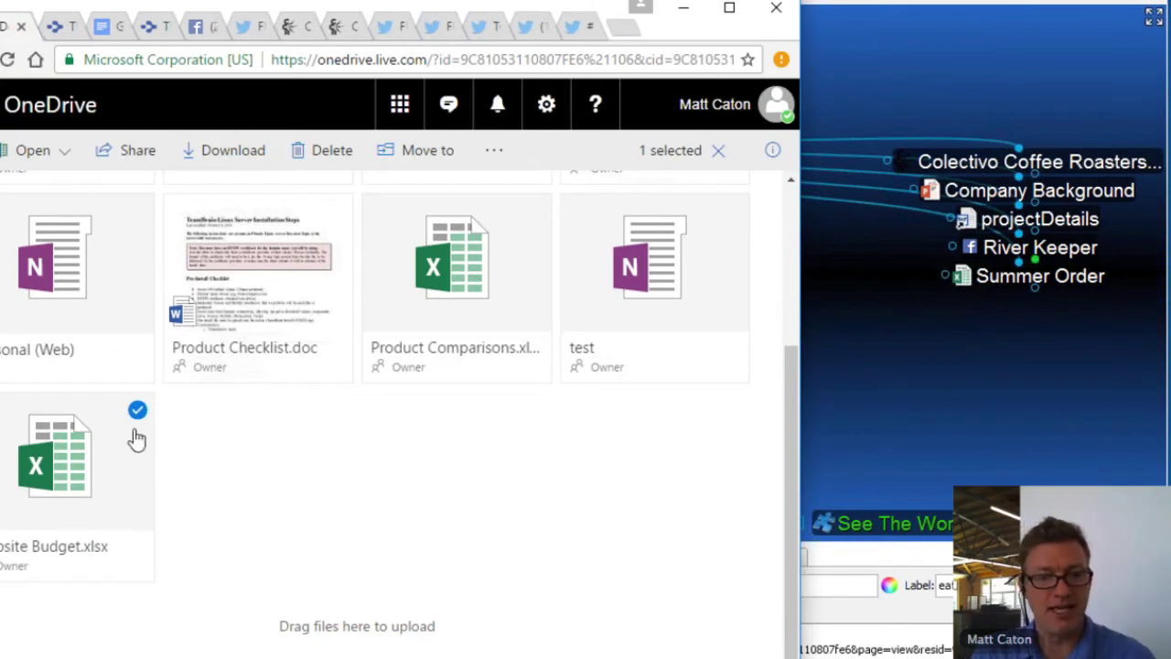
{"action": "right_click", "coordinate": [80, 477]}
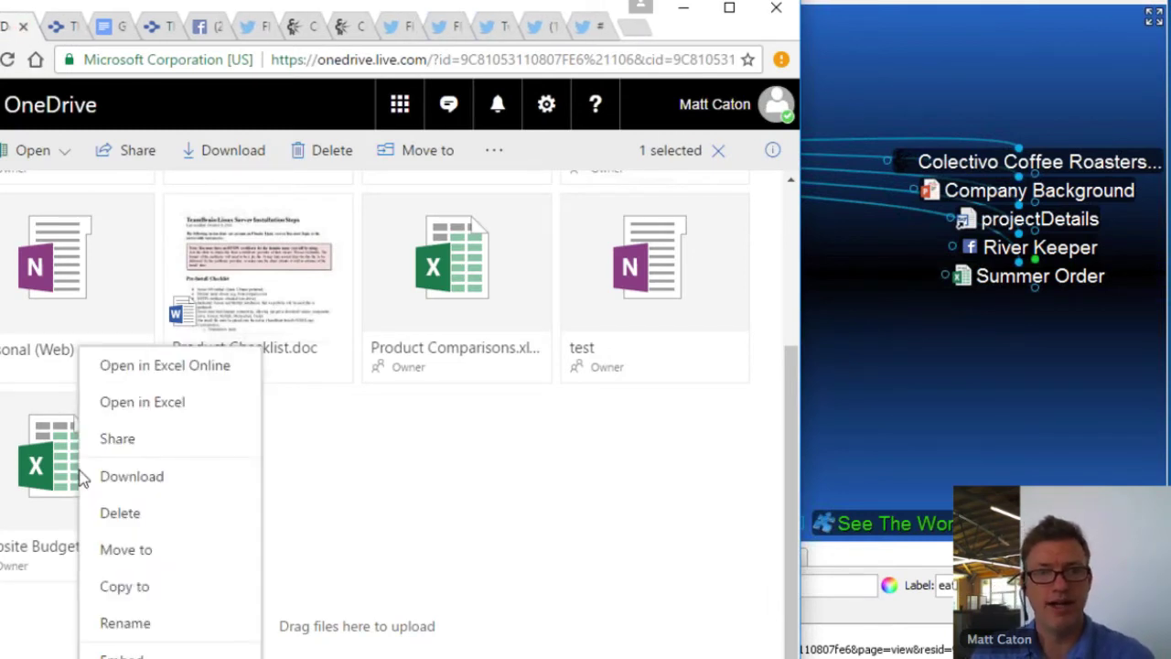
{"action": "left_click", "coordinate": [131, 440]}
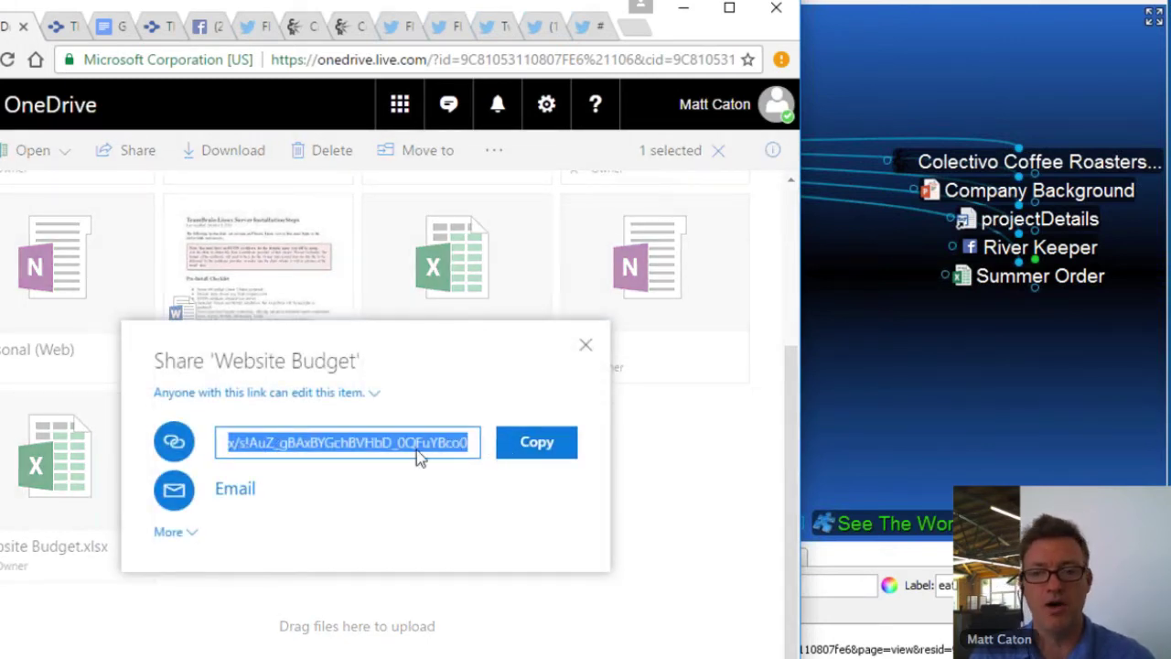
{"action": "left_click", "coordinate": [533, 452]}
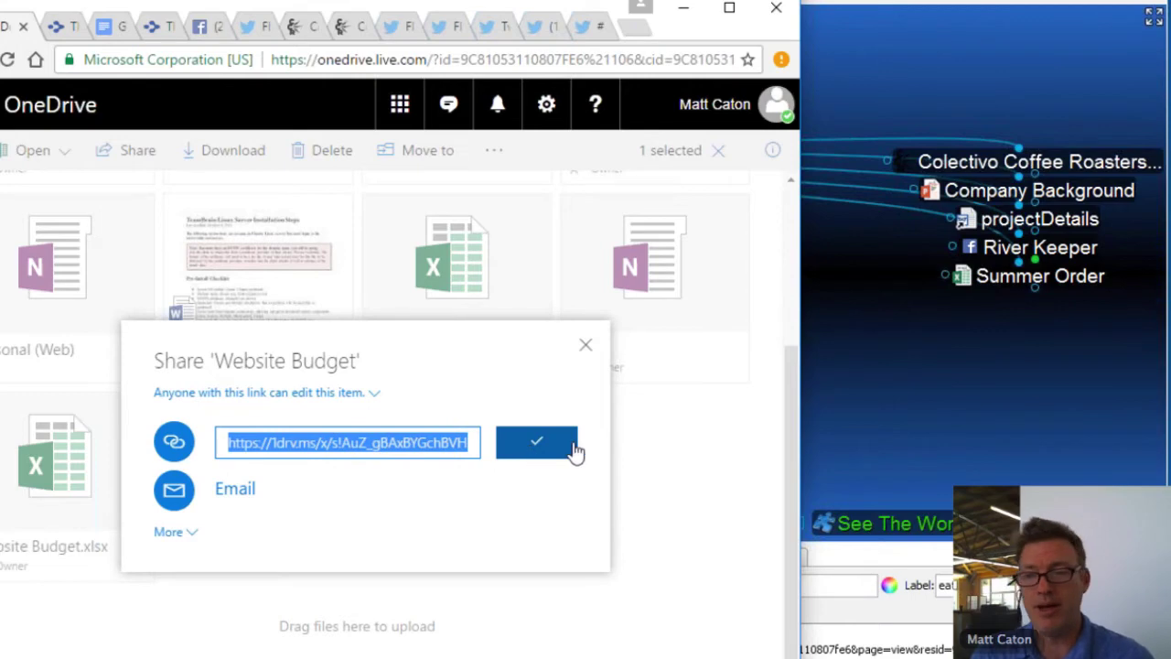
Step: Return to TheBrain and paste the copied OneDrive link as a child thought of website budget
{"action": "left_click", "coordinate": [950, 394]}
{"action": "right_click", "coordinate": [601, 326]}
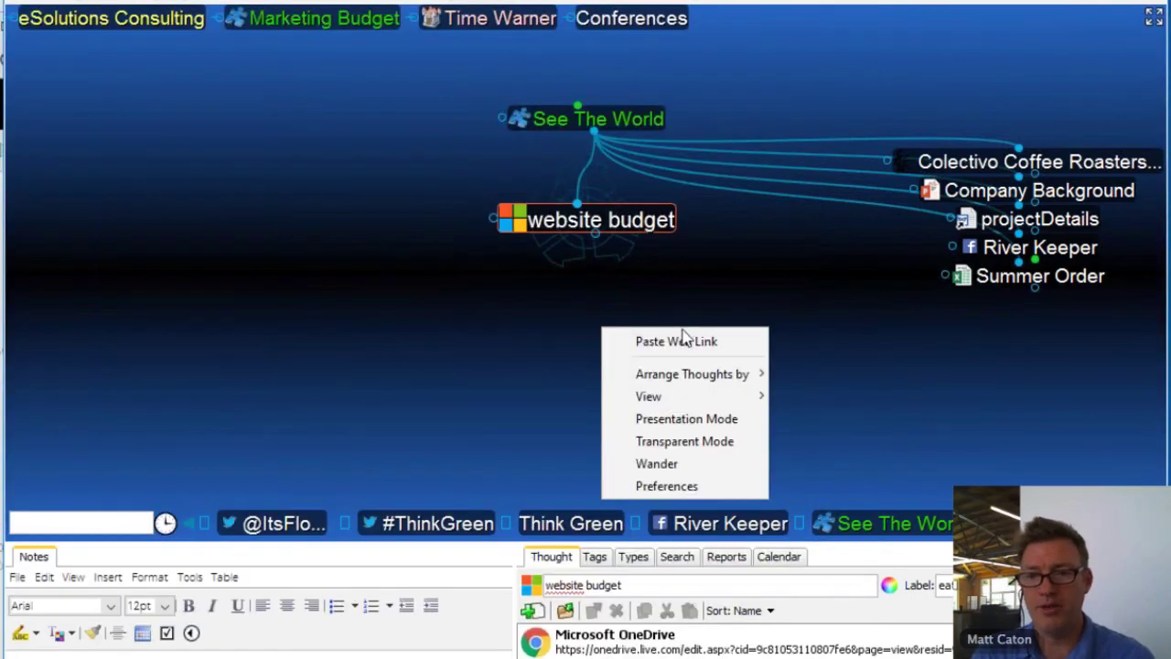
{"action": "left_click", "coordinate": [696, 344]}
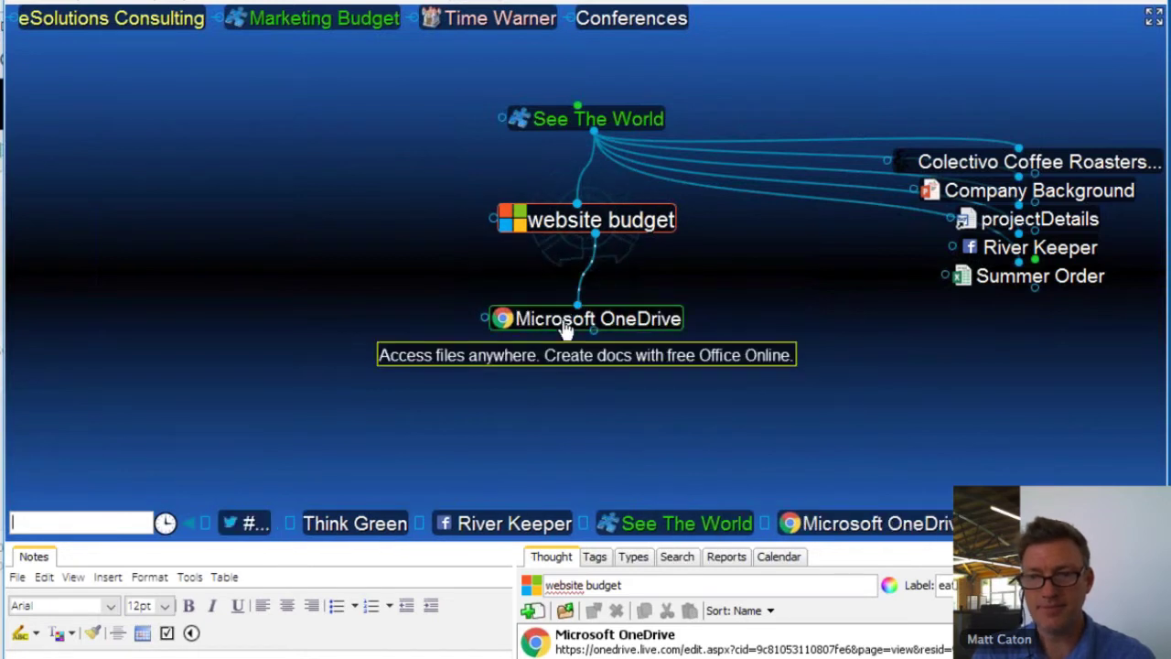
Step: Rename the Microsoft OneDrive thought under website budget as "Budget file 2"
{"action": "left_click", "coordinate": [562, 323]}
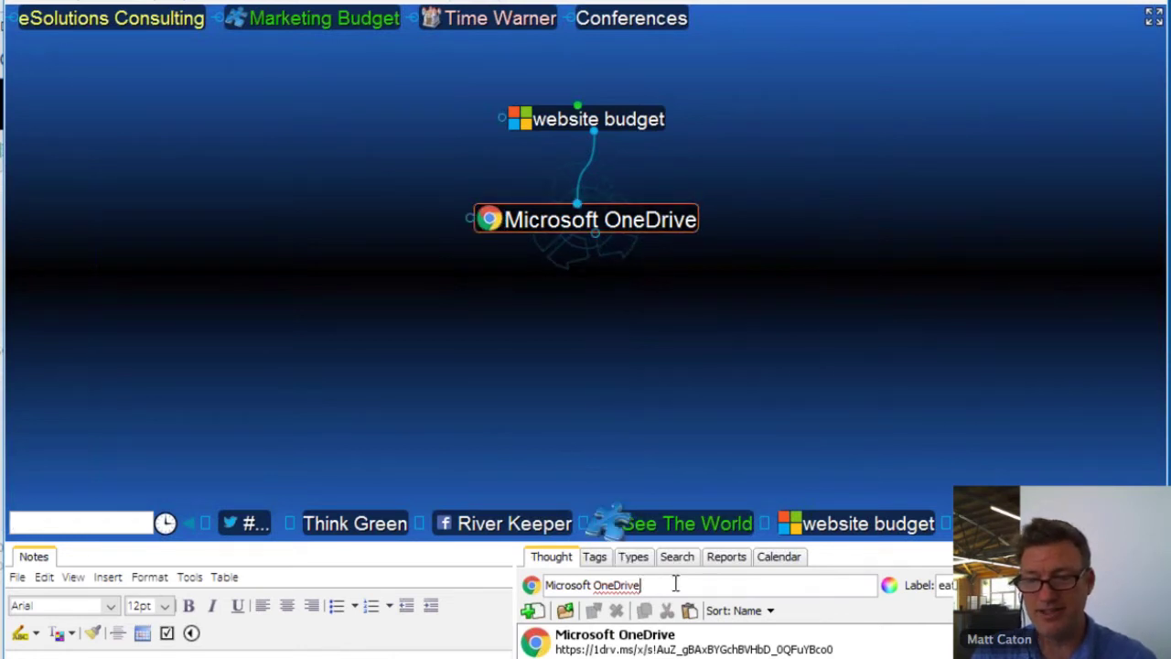
{"action": "left_click_drag", "start_coordinate": [675, 583], "coordinate": [496, 567]}
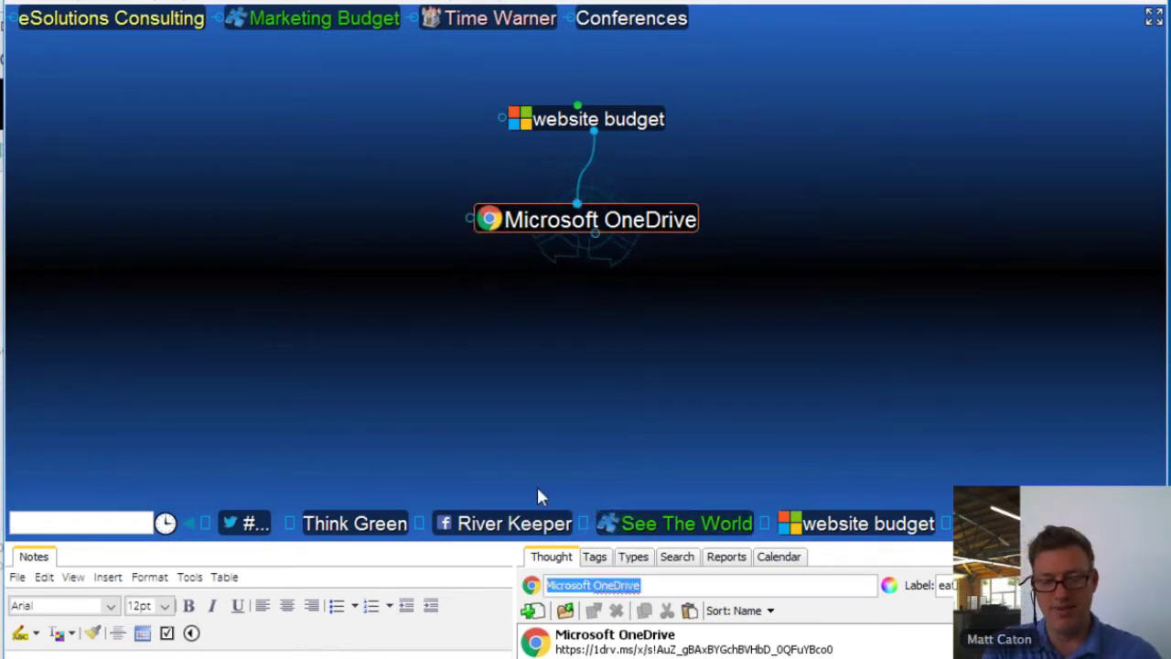
{"action": "type", "text": "Bu"}
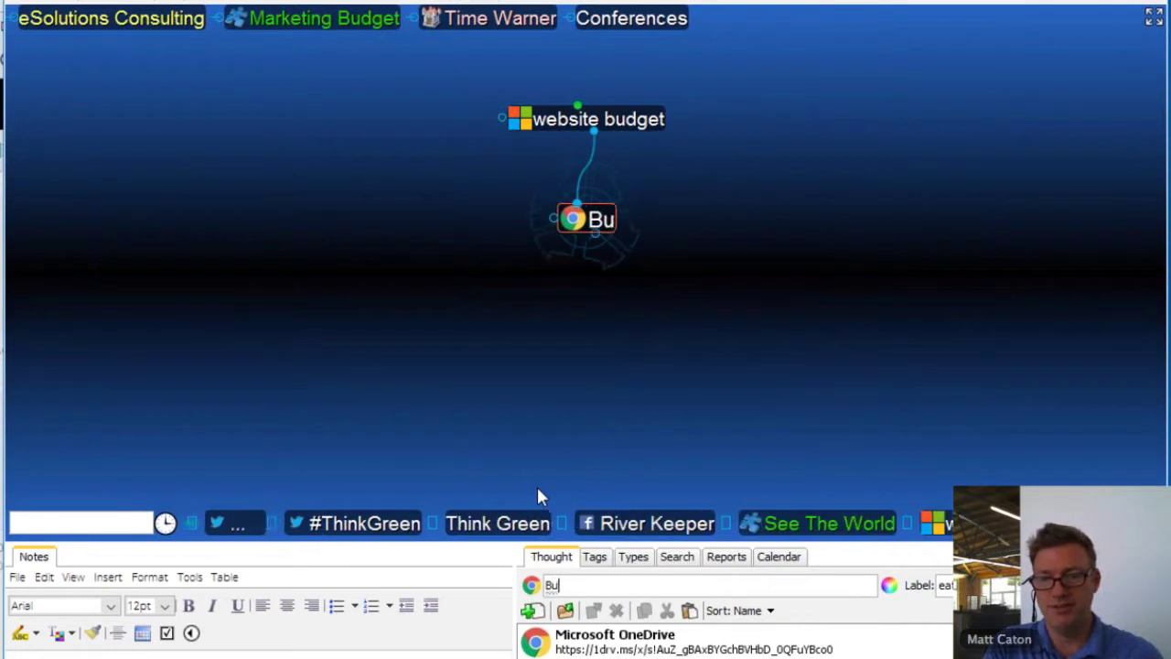
{"action": "type", "text": "dget file "}
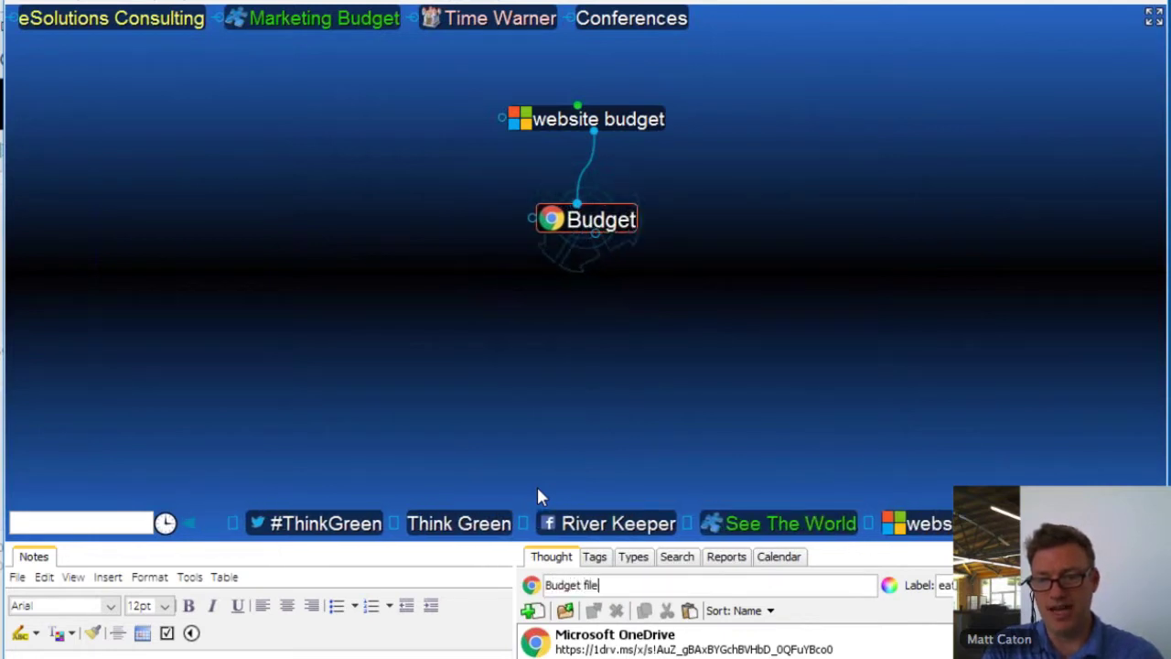
{"action": "type", "text": "2"}
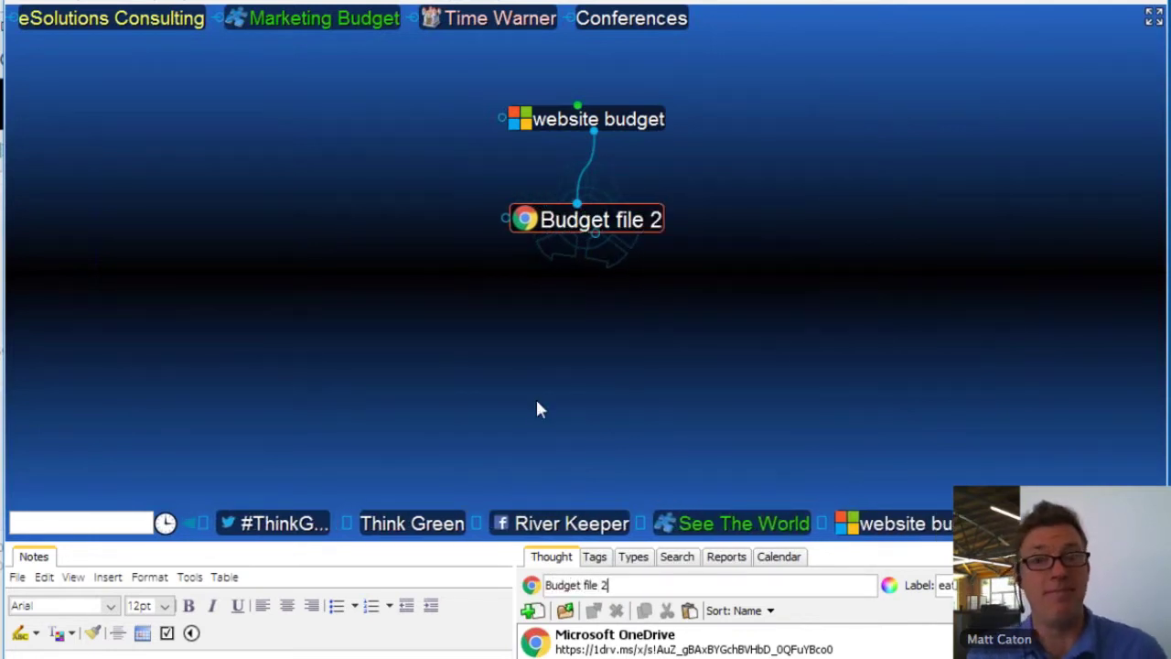
Step: Make website budget the active thought, and dismiss the OneDrive sharing dialog in Chrome before minimizing the browser
{"action": "left_click", "coordinate": [629, 123]}
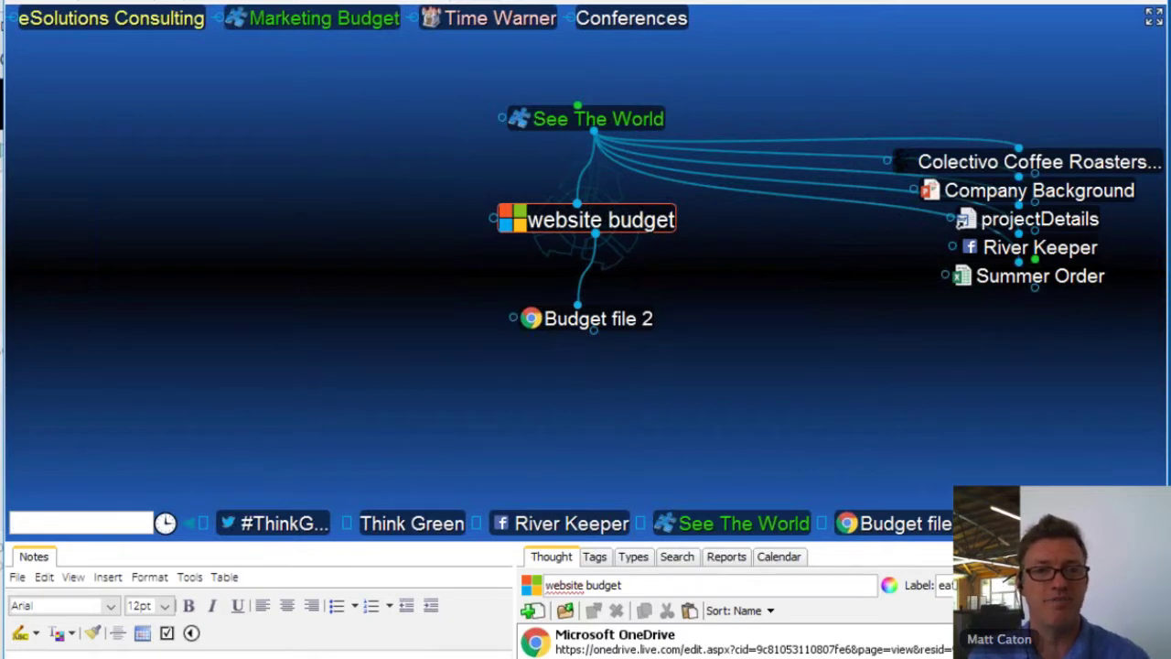
{"action": "key", "text": "alt+Tab"}
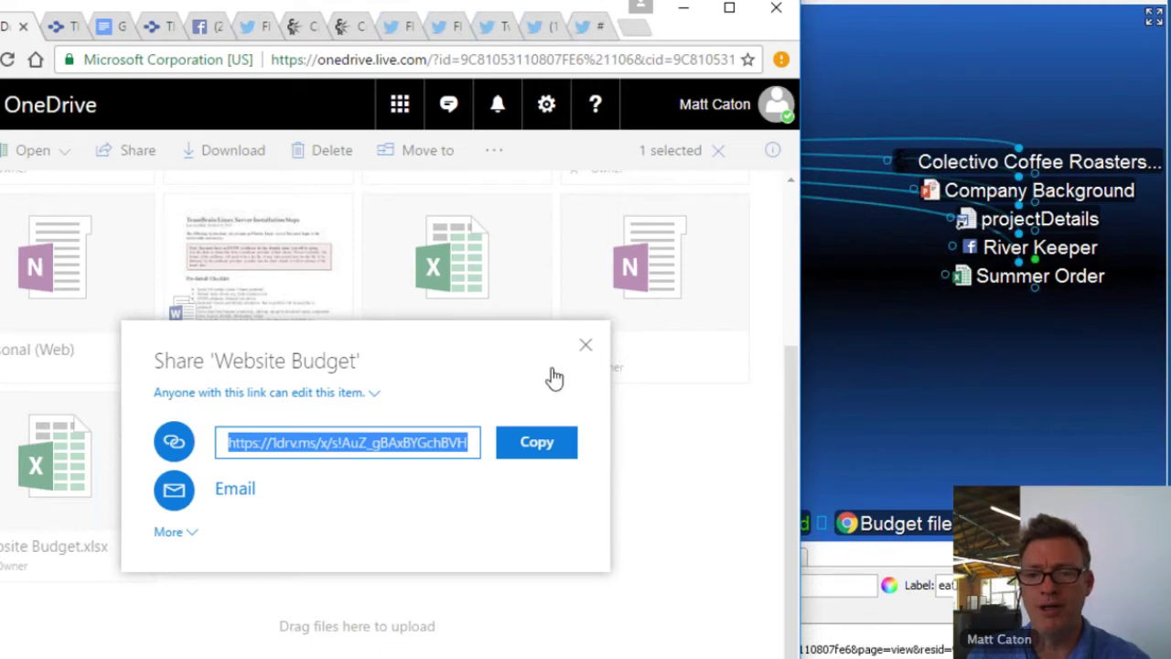
{"action": "left_click", "coordinate": [583, 346]}
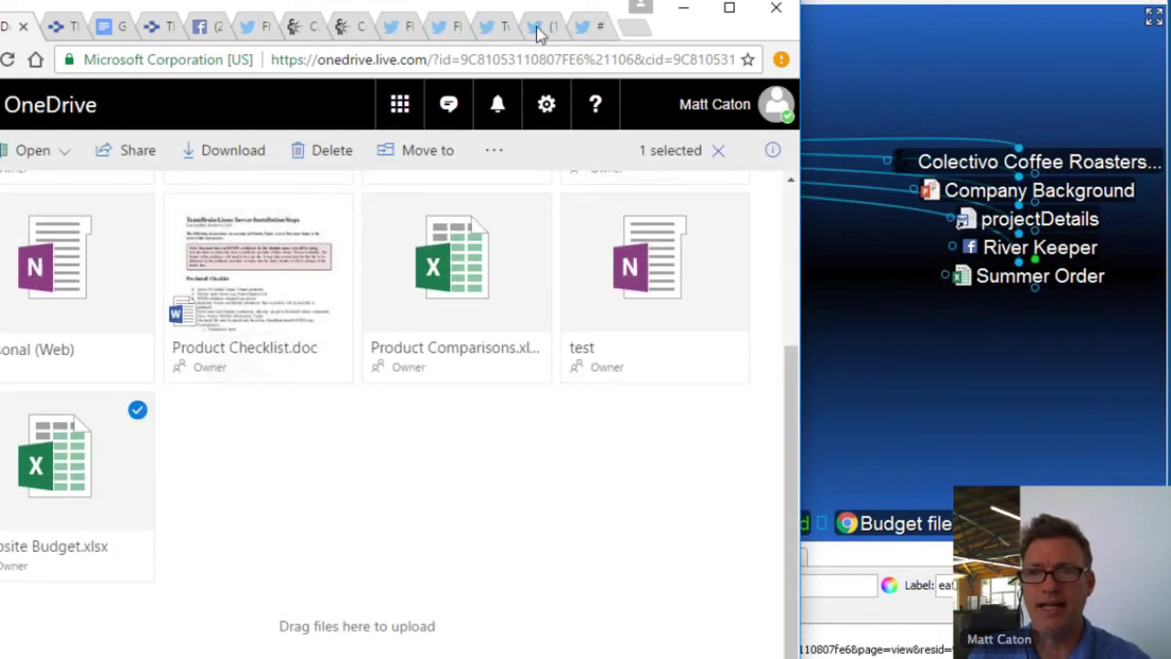
{"action": "left_click", "coordinate": [684, 9]}
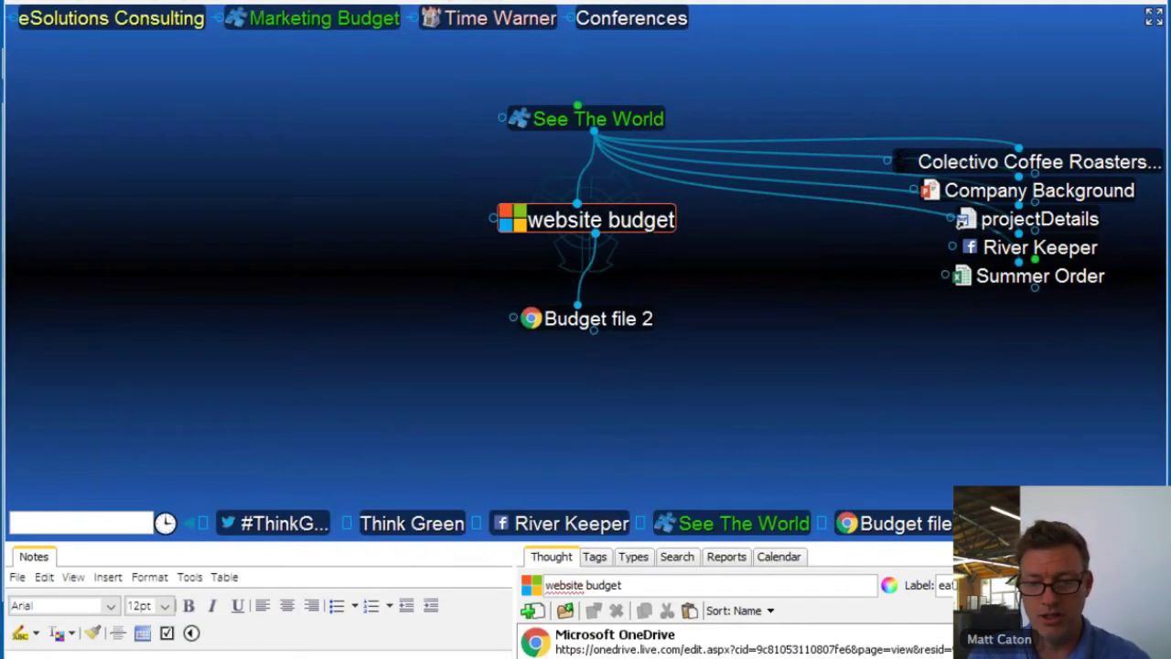
Step: Switch to the Google Drive folder in File Explorer, get a view-only shareable link for pricing chart.xls, and close its share settings
{"action": "mouse_move", "coordinate": [345, 590]}
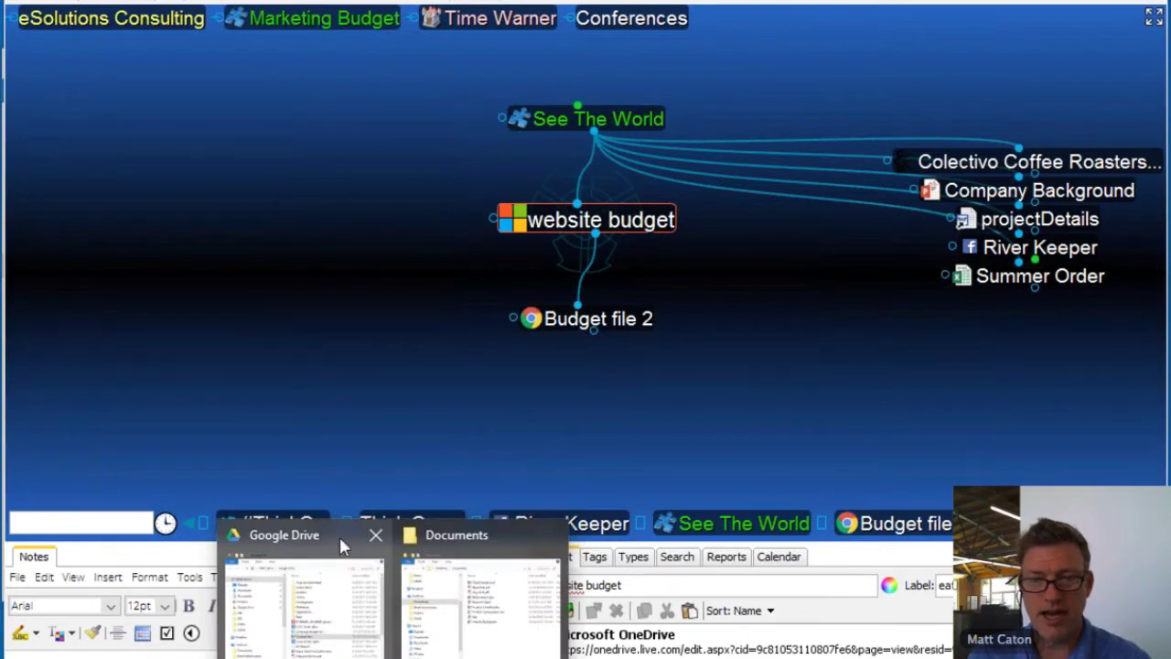
{"action": "left_click", "coordinate": [342, 546]}
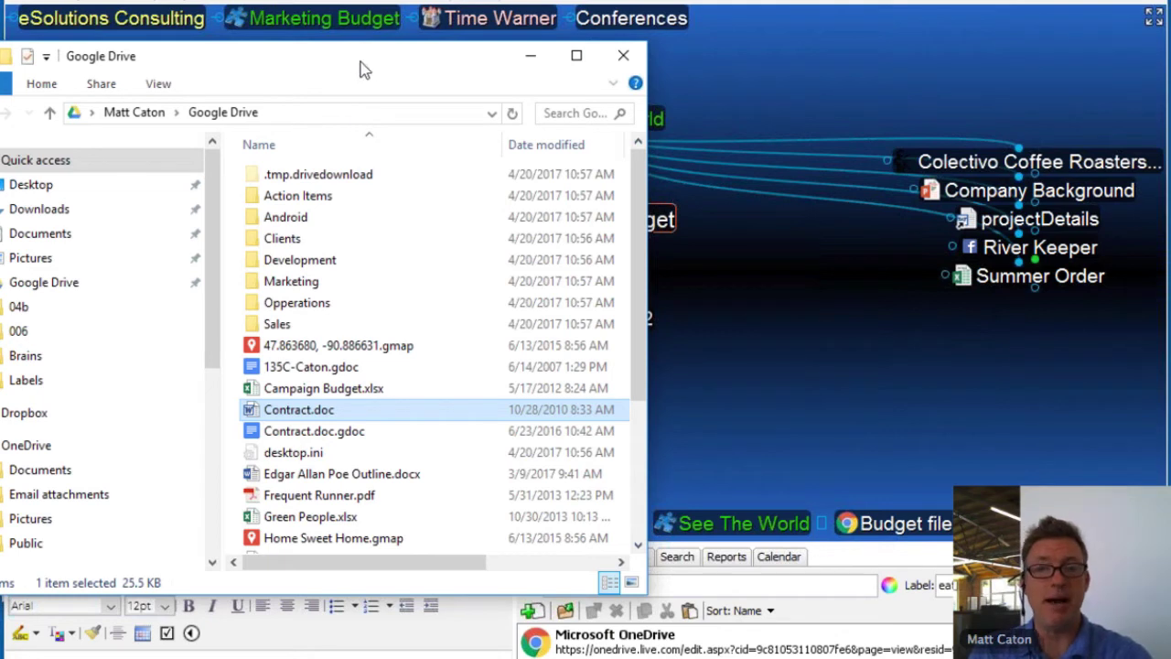
{"action": "left_click_drag", "start_coordinate": [361, 69], "coordinate": [356, 82]}
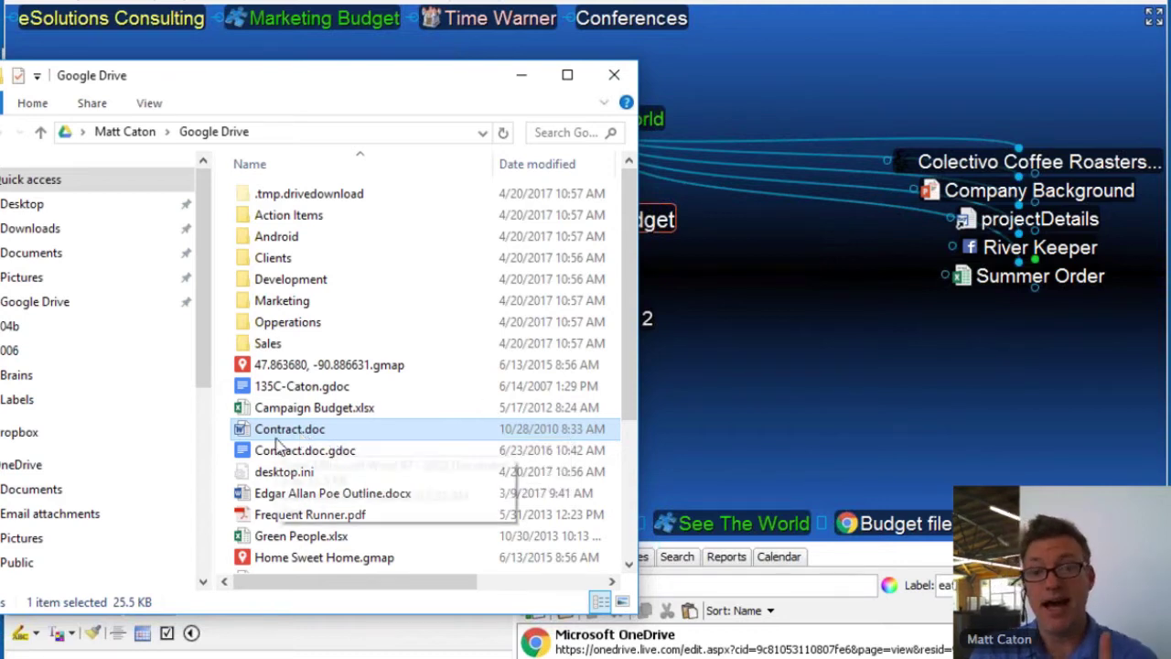
{"action": "scroll", "coordinate": [357, 423], "scroll_direction": "down", "scroll_amount": 1}
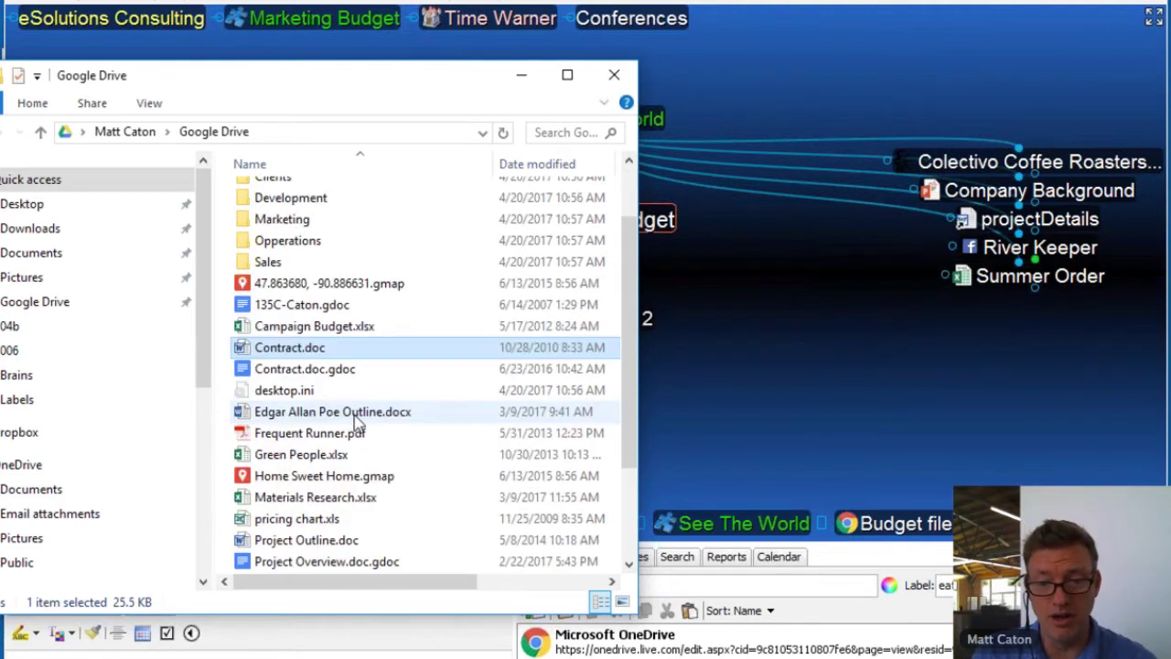
{"action": "right_click", "coordinate": [287, 519]}
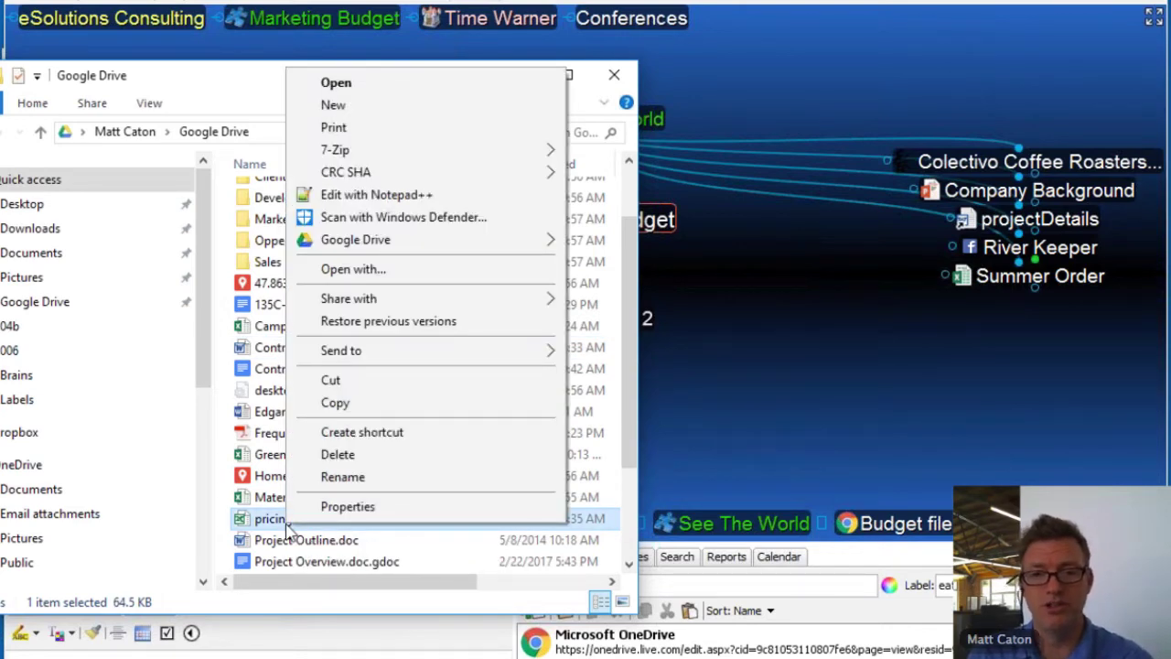
{"action": "mouse_move", "coordinate": [378, 241]}
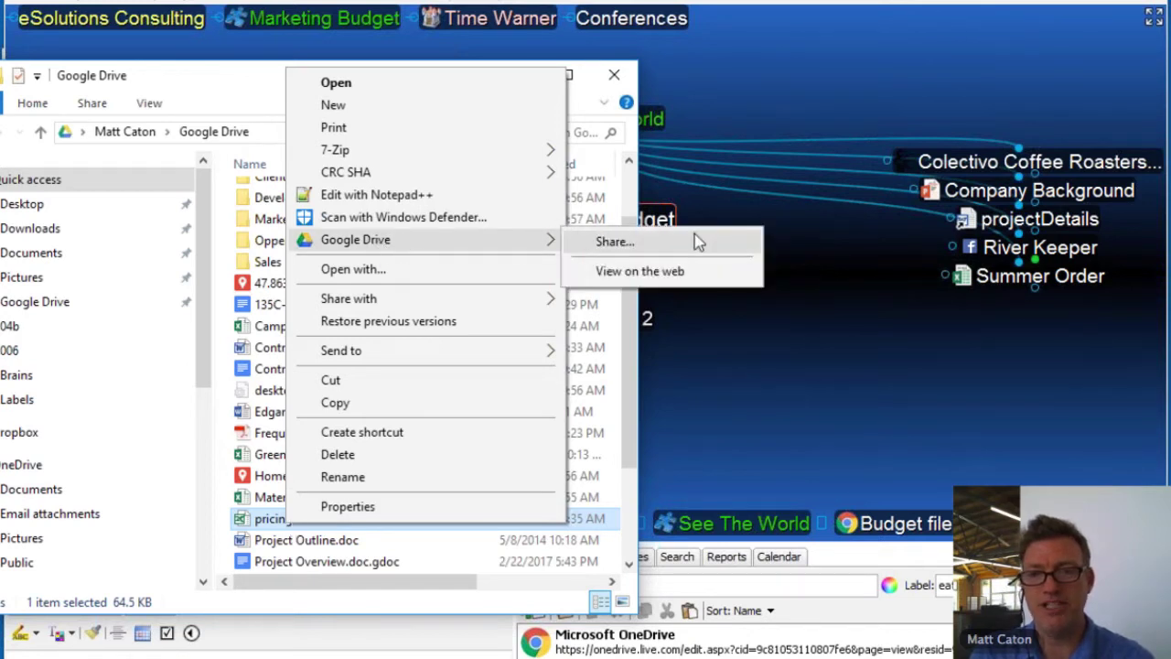
{"action": "left_click", "coordinate": [627, 243]}
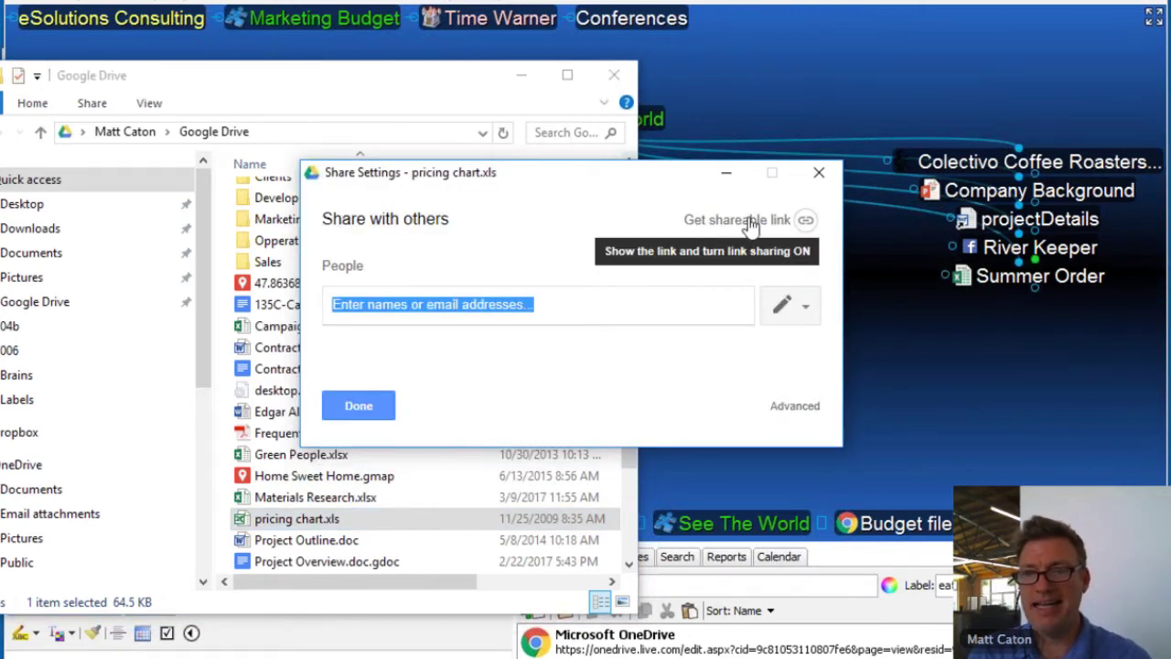
{"action": "left_click", "coordinate": [810, 226]}
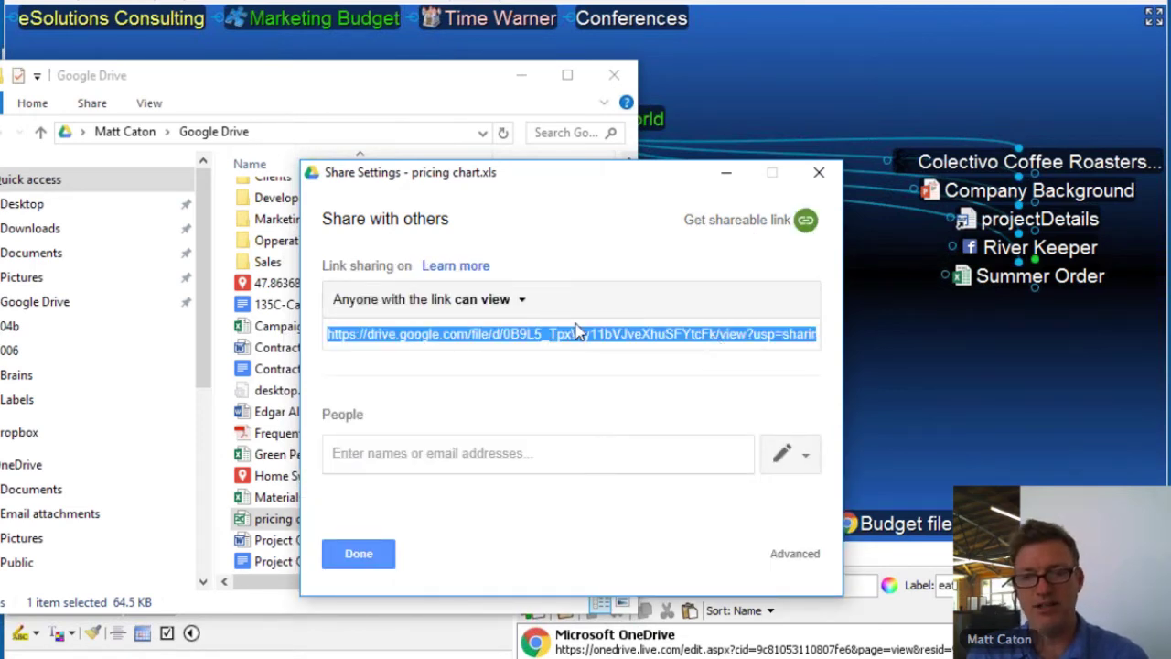
{"action": "left_click", "coordinate": [920, 337]}
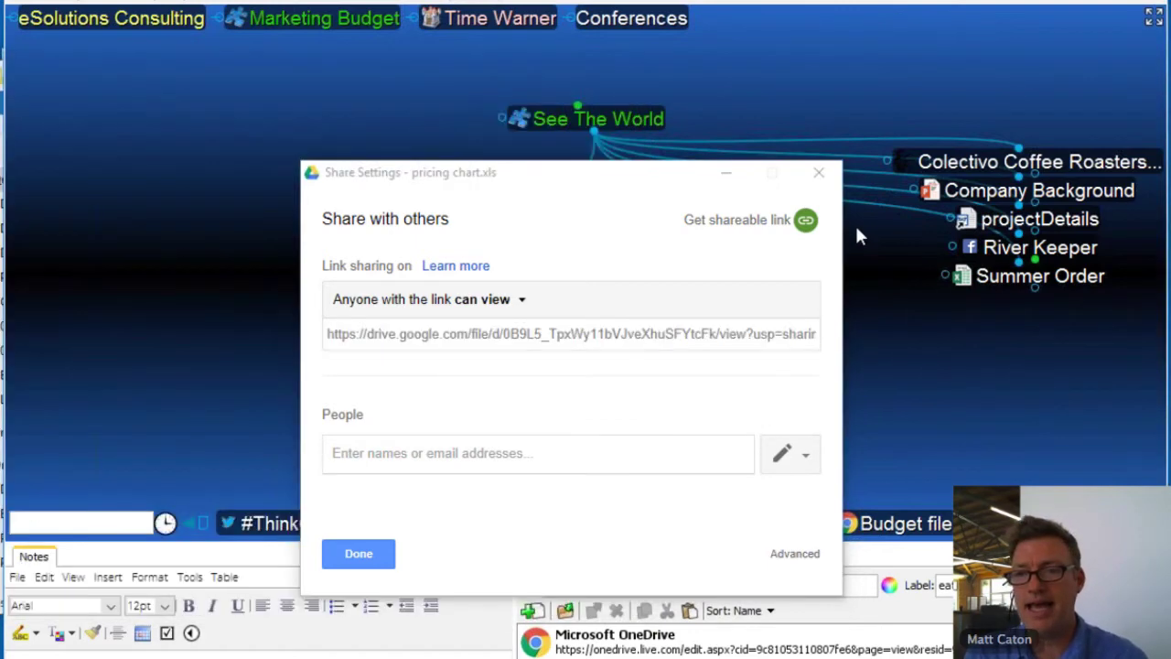
{"action": "left_click", "coordinate": [819, 172]}
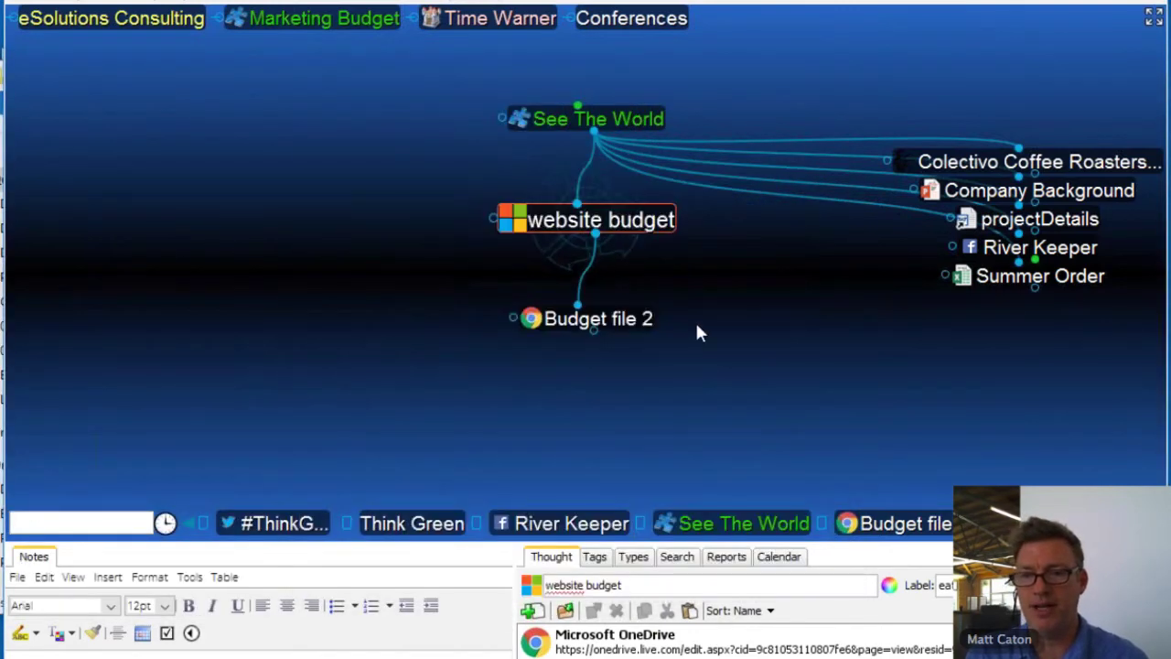
Step: Make See The World the active thought and paste the copied Google Drive link as its child thought
{"action": "left_click", "coordinate": [633, 128]}
{"action": "right_click", "coordinate": [589, 415]}
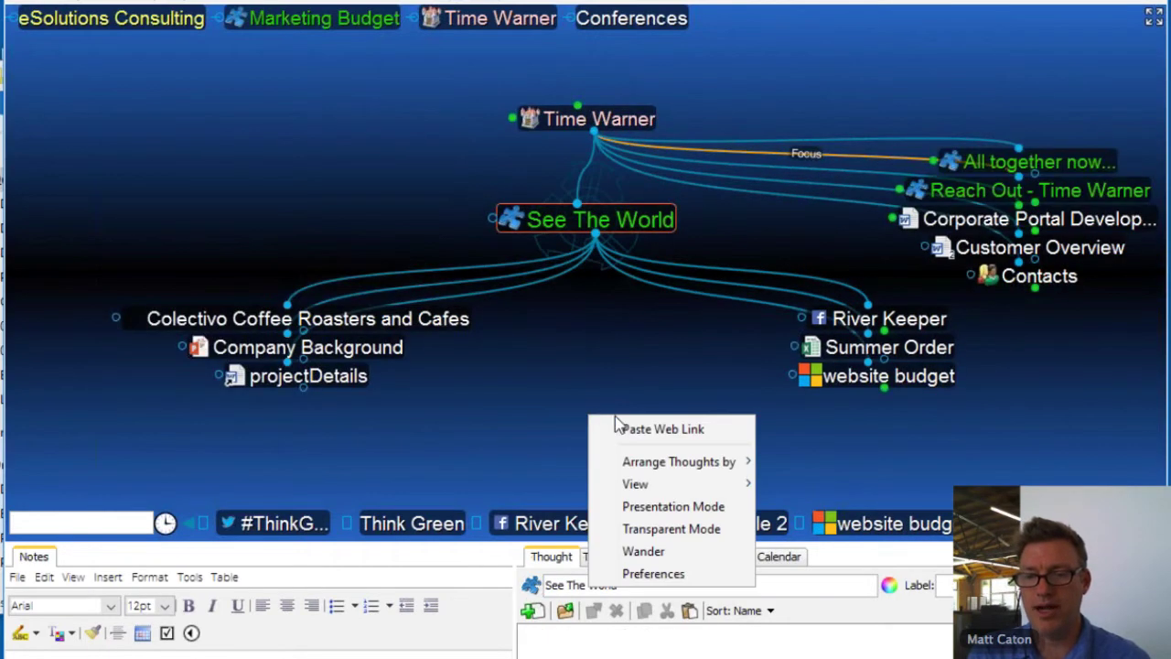
{"action": "left_click", "coordinate": [663, 430]}
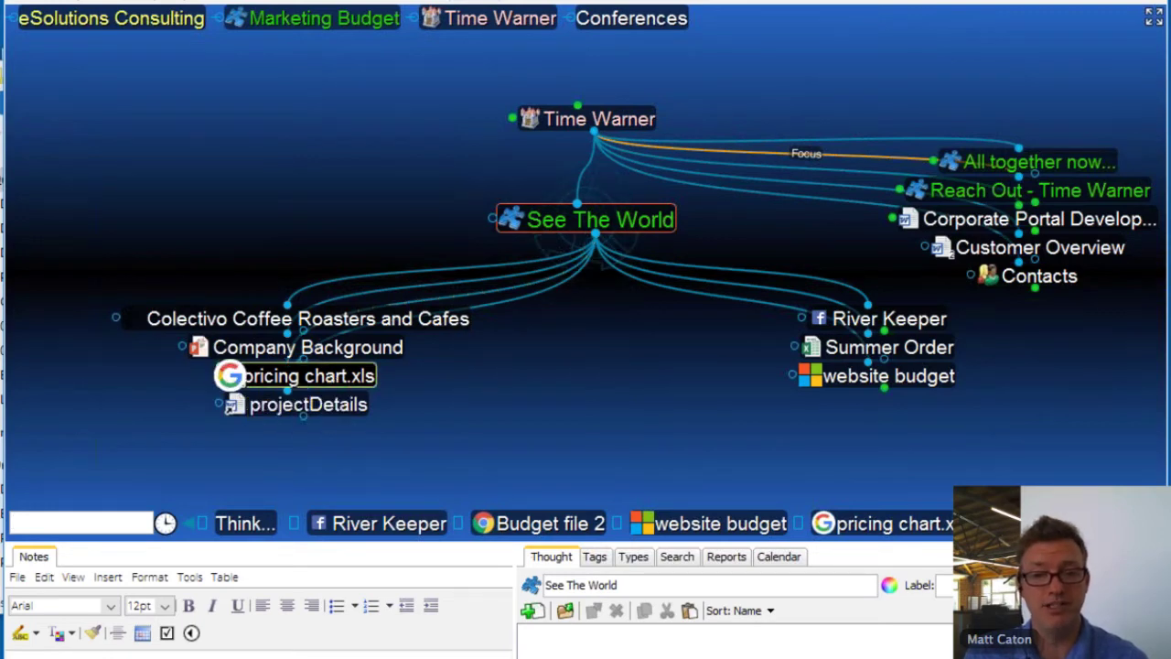
Step: Open the file linked to the pricing chart.xls thought, look over the spreadsheet, and minimize the browser window
{"action": "left_click", "coordinate": [229, 375]}
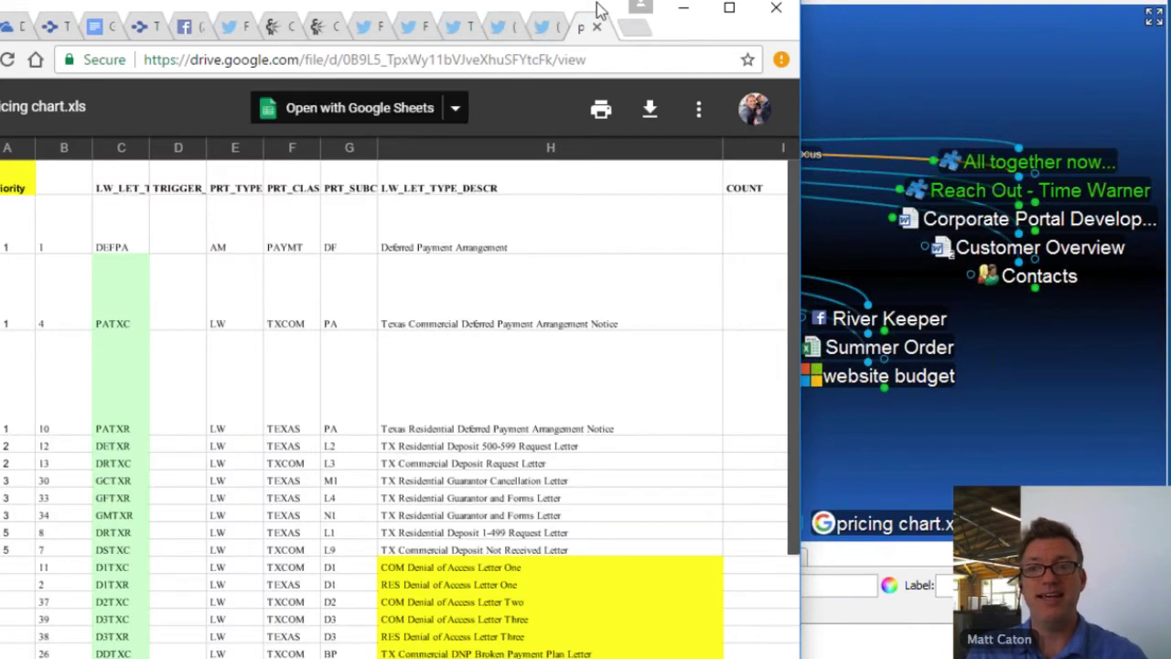
{"action": "left_click_drag", "start_coordinate": [599, 44], "coordinate": [596, 280]}
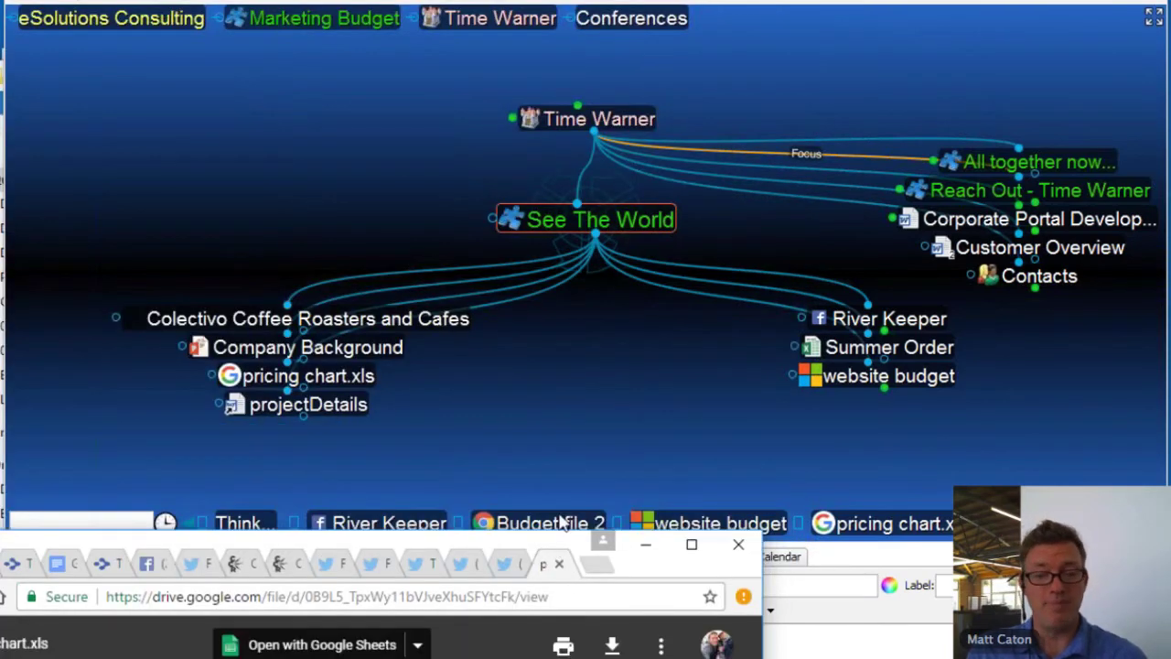
{"action": "scroll", "coordinate": [506, 535], "scroll_direction": "down", "scroll_amount": 5}
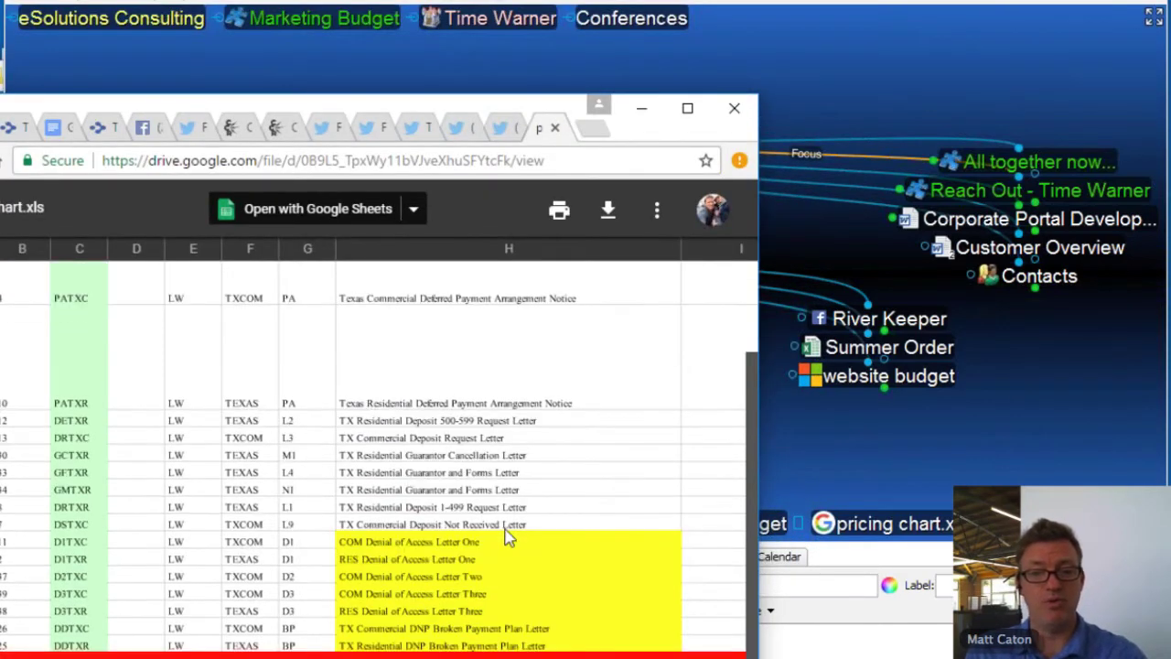
{"action": "scroll", "coordinate": [506, 531], "scroll_direction": "up", "scroll_amount": 5}
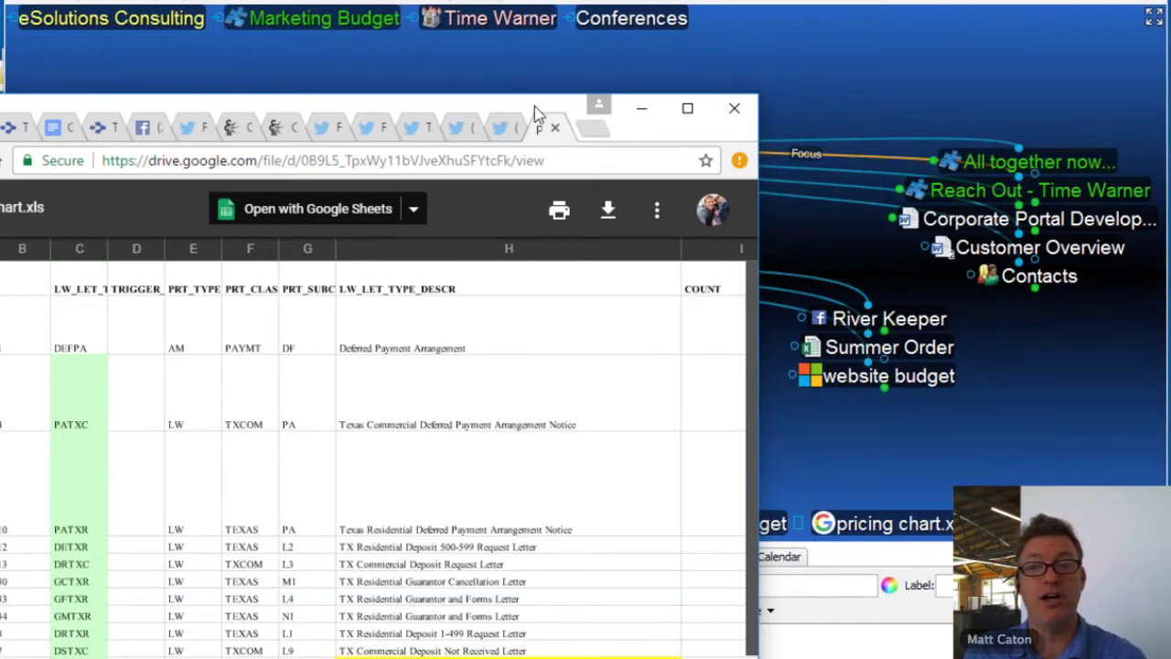
{"action": "left_click_drag", "start_coordinate": [534, 106], "coordinate": [527, 445]}
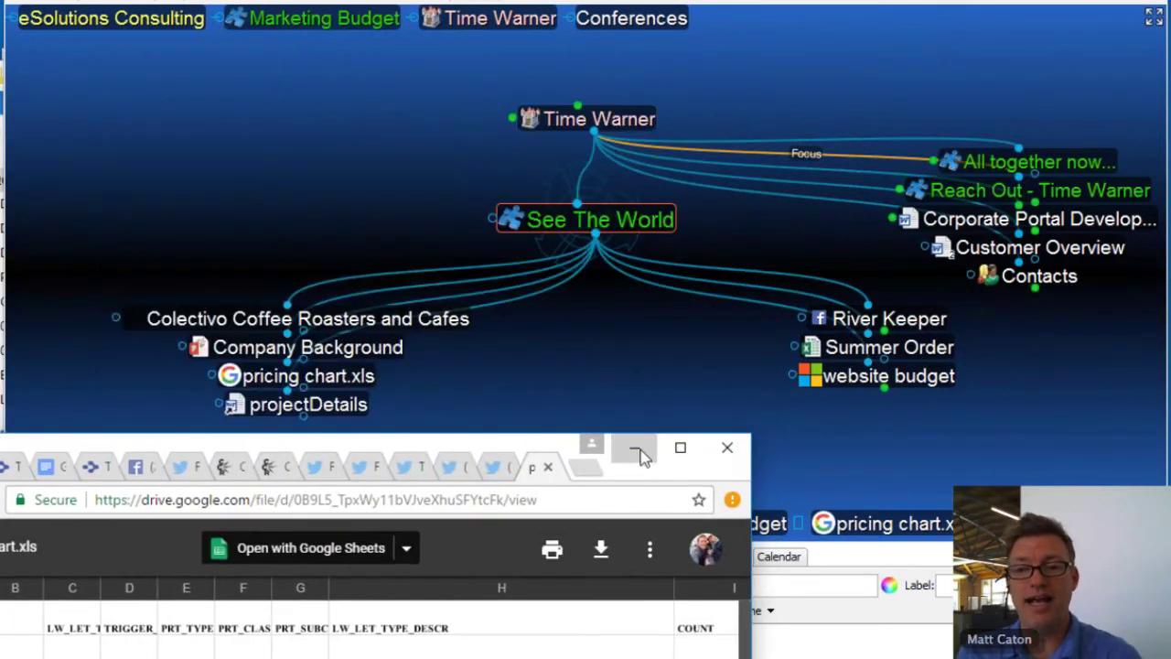
{"action": "left_click", "coordinate": [640, 452]}
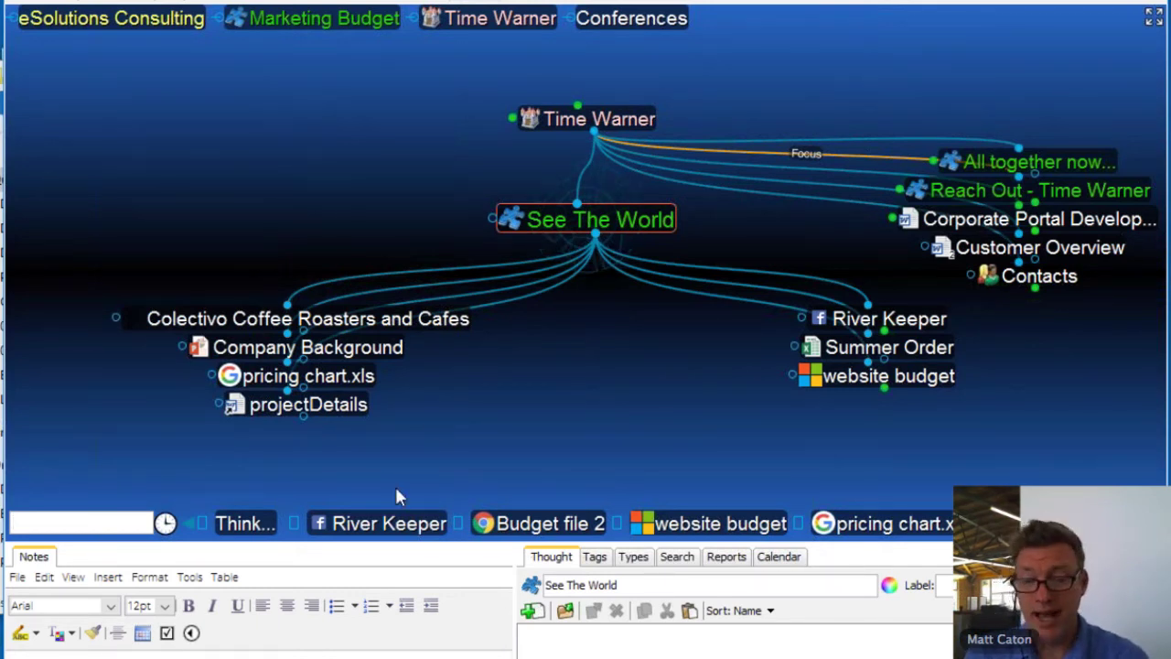
Step: Bring back the Chrome window, close the pricing chart.xls page, and browse the recent documents in Google Docs
{"action": "left_click", "coordinate": [18, 521]}
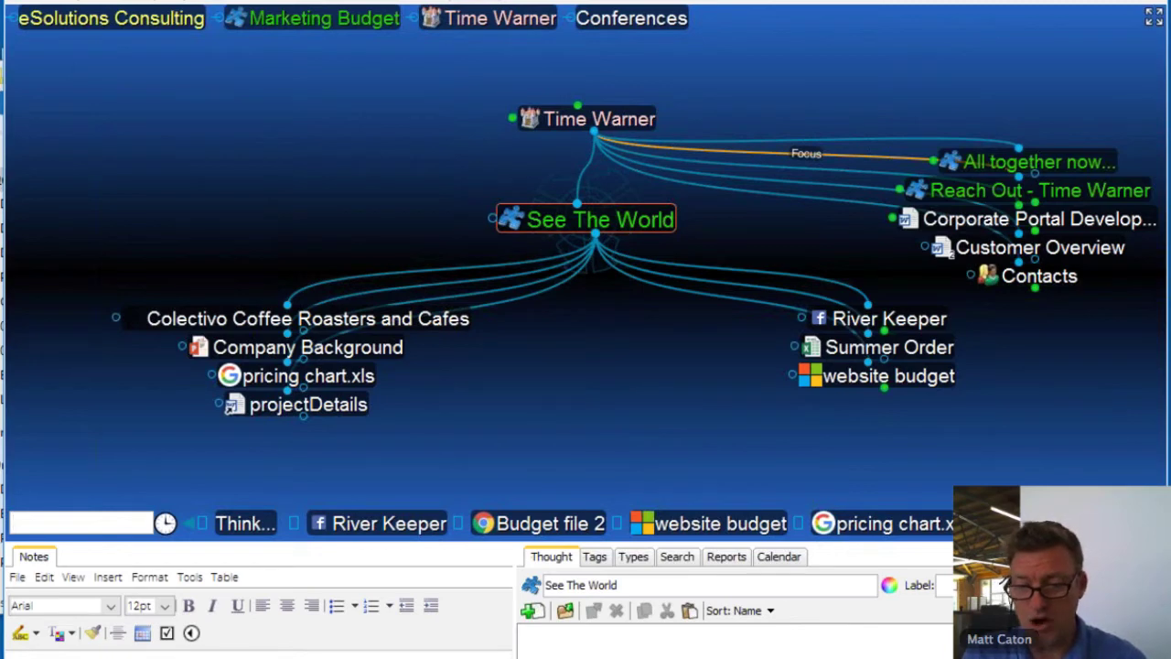
{"action": "mouse_move", "coordinate": [510, 533]}
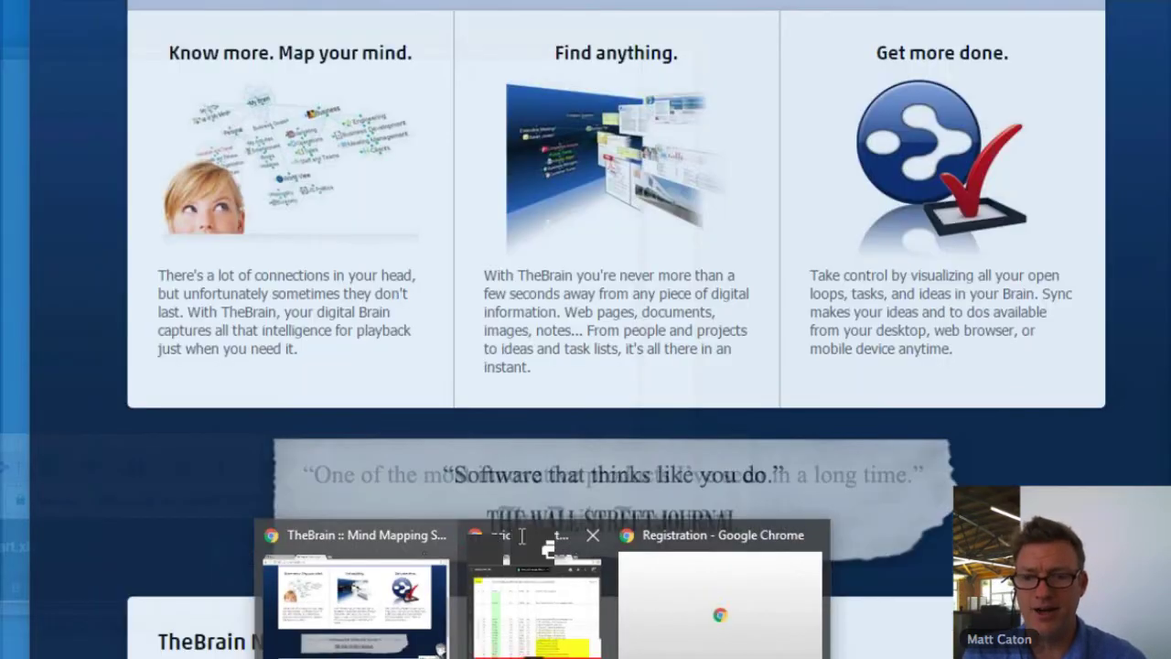
{"action": "left_click", "coordinate": [531, 549]}
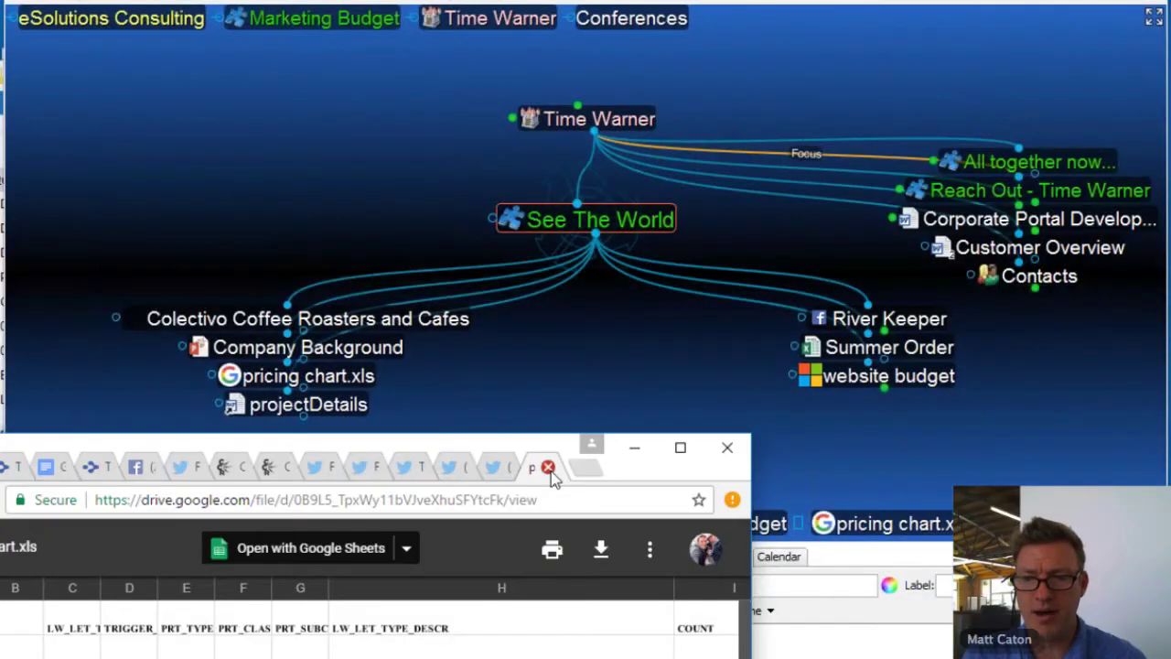
{"action": "left_click", "coordinate": [548, 466]}
{"action": "left_click_drag", "start_coordinate": [545, 460], "coordinate": [564, 112]}
{"action": "left_click", "coordinate": [84, 120]}
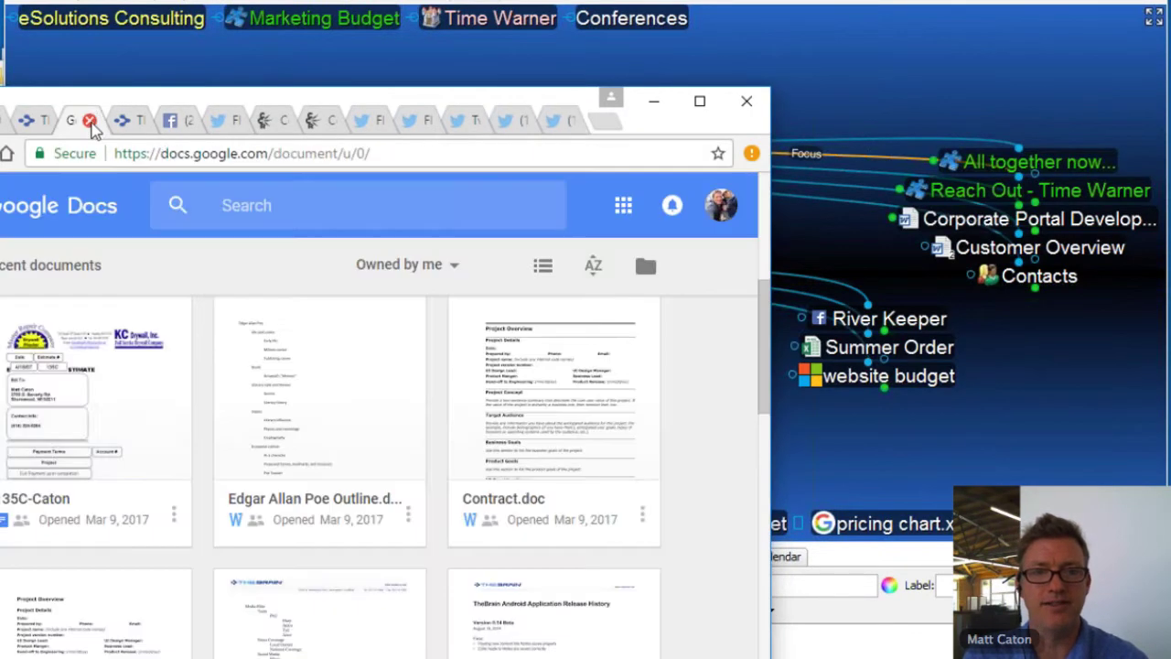
{"action": "left_click_drag", "start_coordinate": [133, 91], "coordinate": [196, 24]}
{"action": "scroll", "coordinate": [357, 359], "scroll_direction": "down", "scroll_amount": 2}
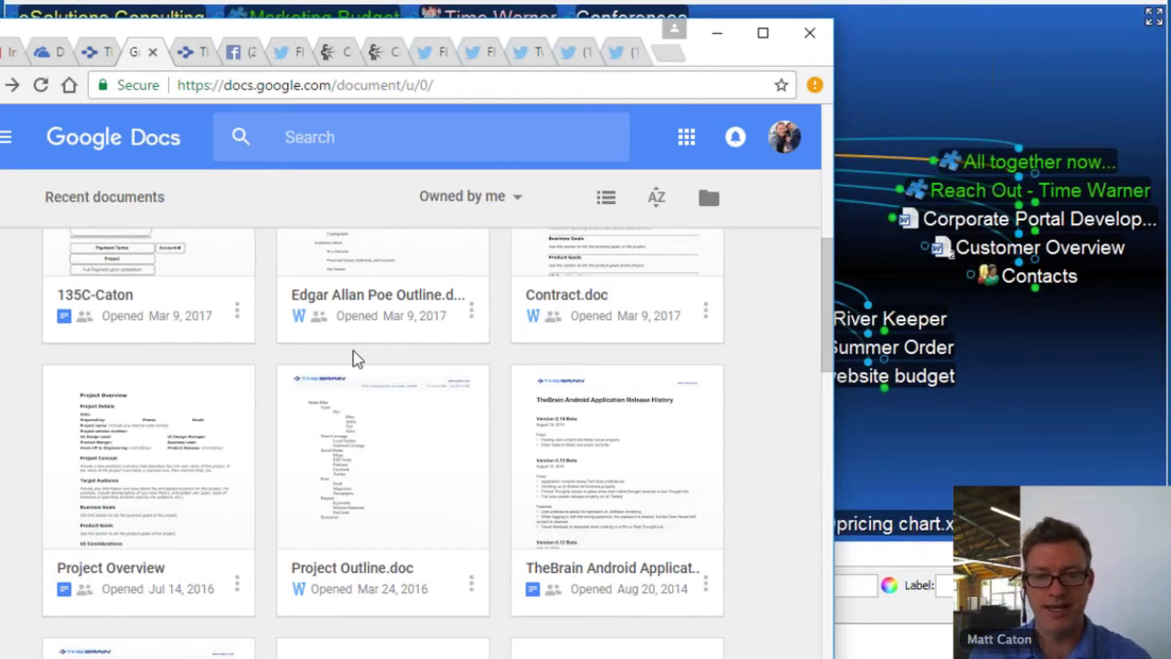
Step: Open Project Outline.doc from the recent Google Docs documents in view-only mode
{"action": "right_click", "coordinate": [374, 465]}
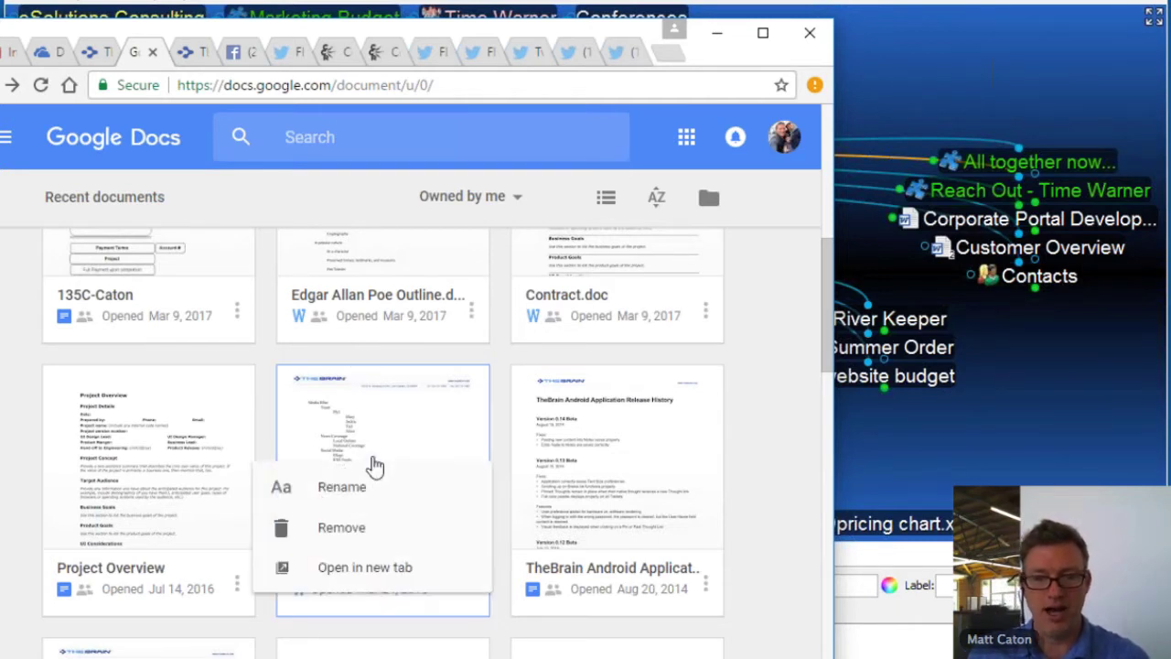
{"action": "left_click", "coordinate": [413, 420]}
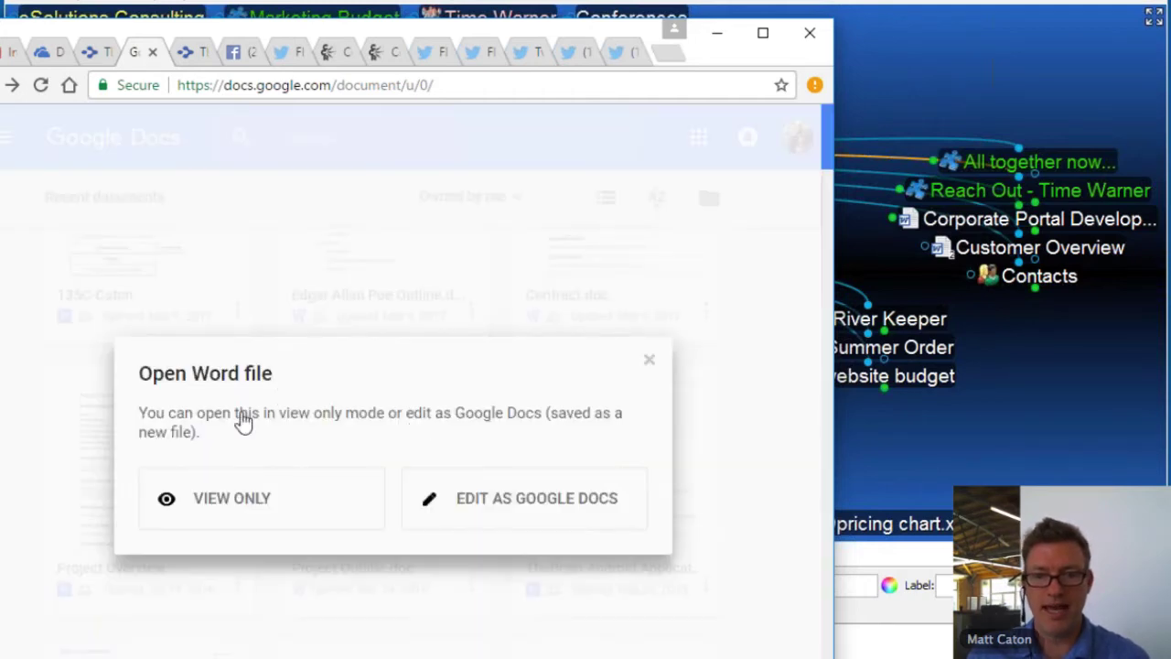
{"action": "left_click", "coordinate": [650, 361]}
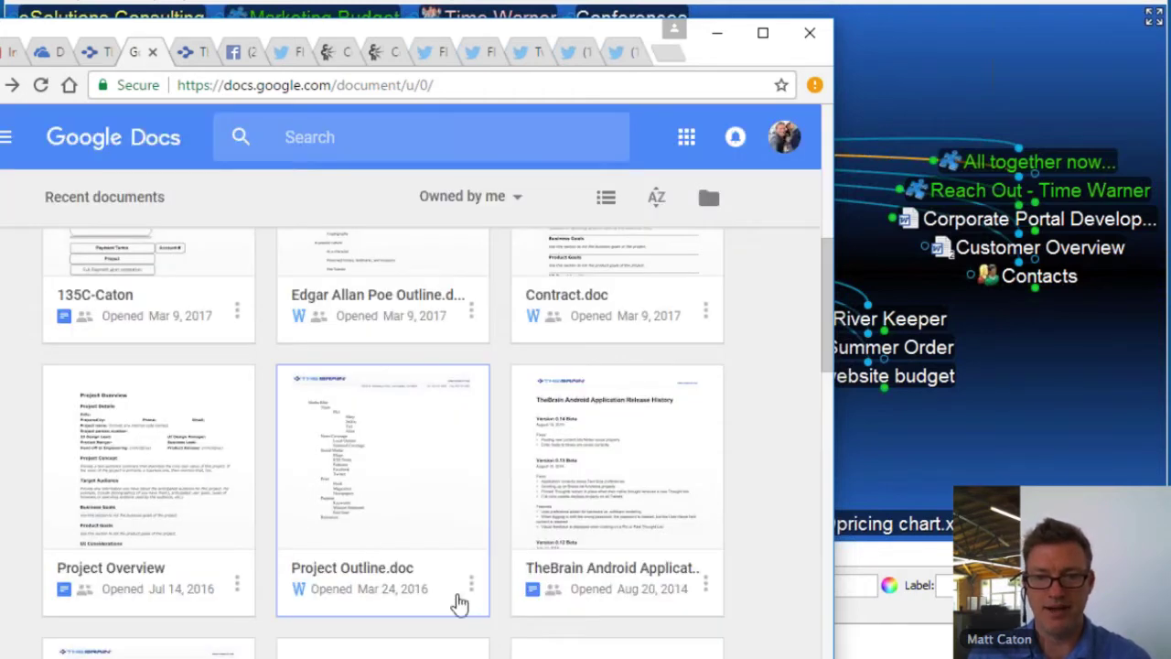
{"action": "left_click", "coordinate": [373, 510]}
{"action": "left_click", "coordinate": [252, 512]}
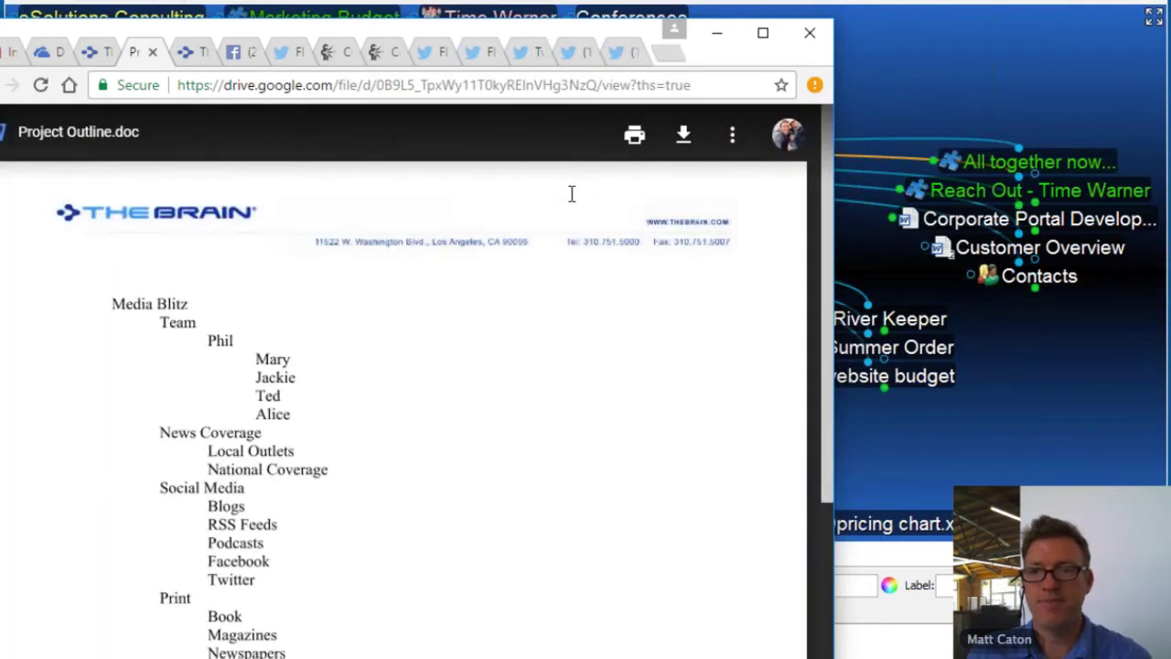
Step: Get a shareable view link for Project Outline.doc from its sharing settings
{"action": "left_click", "coordinate": [732, 135]}
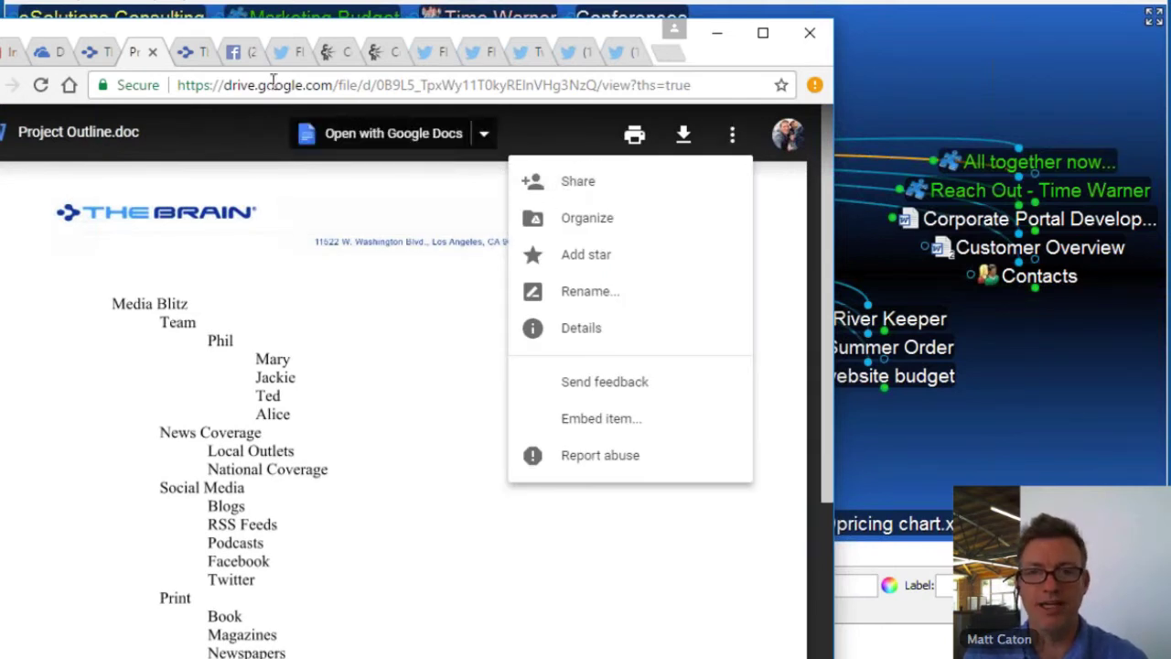
{"action": "left_click", "coordinate": [583, 184]}
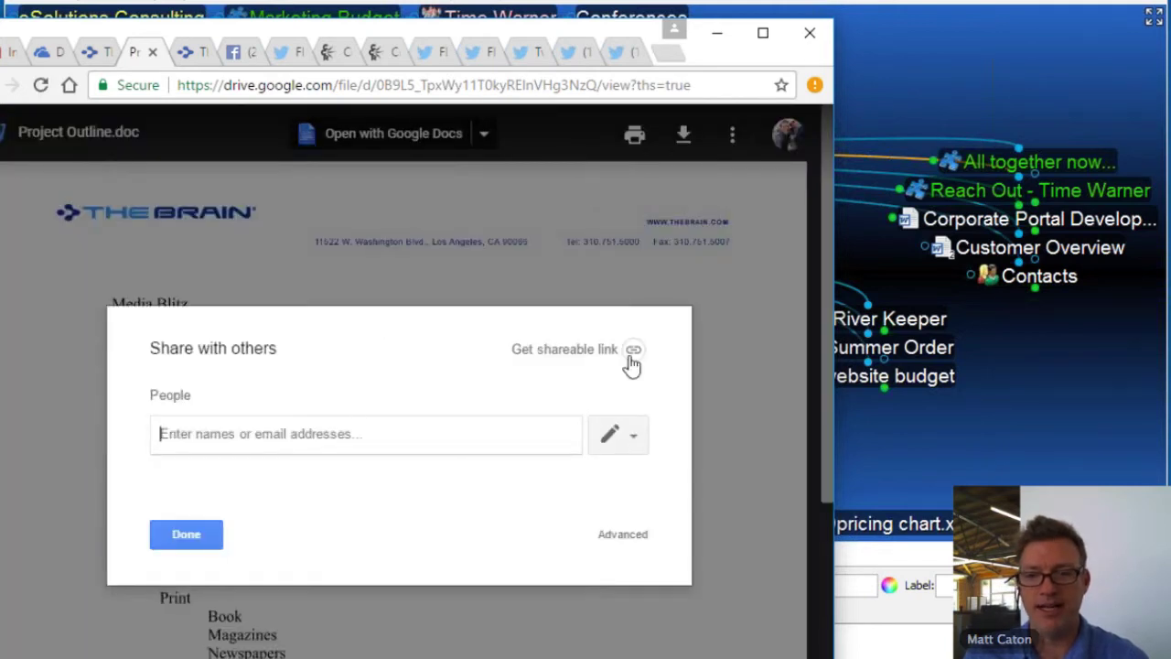
{"action": "left_click", "coordinate": [633, 352]}
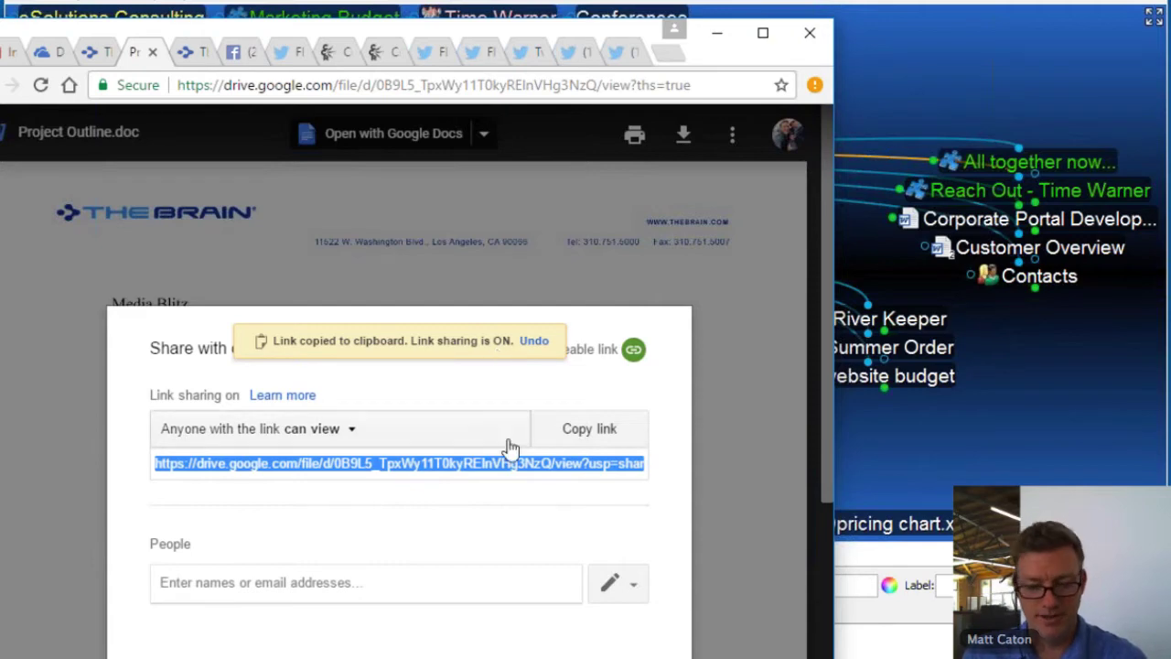
Step: Return to TheBrain and paste the Project Outline.doc link as a child thought of See The World
{"action": "left_click", "coordinate": [923, 439]}
{"action": "key", "text": "ctrl+v"}
{"action": "key", "text": "Escape"}
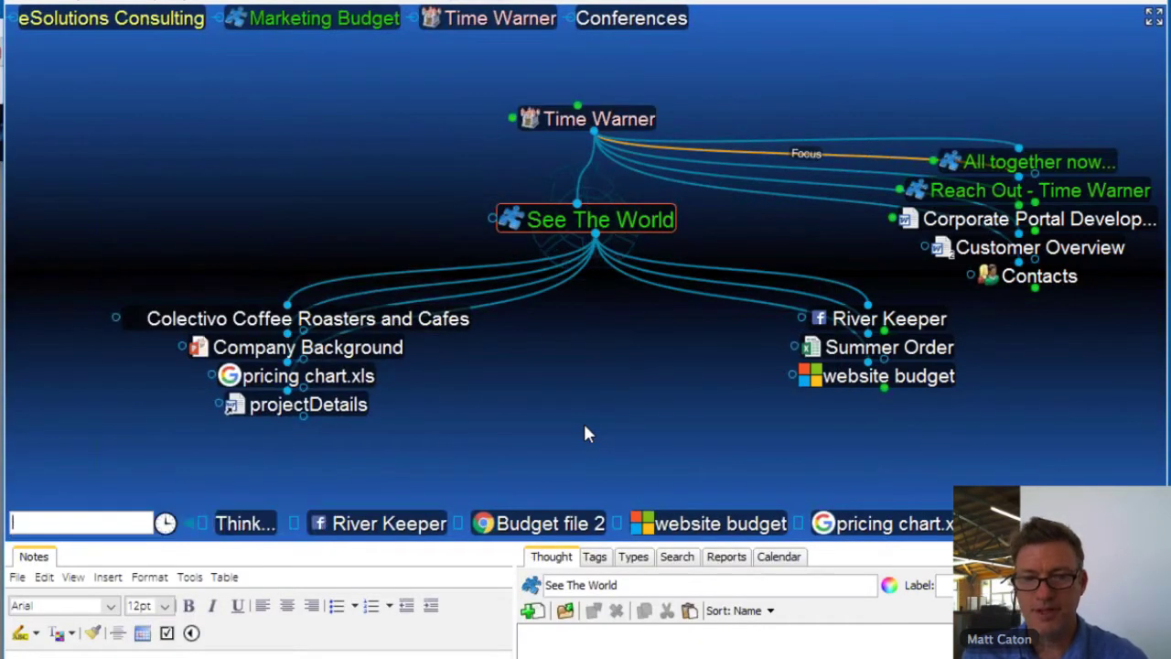
{"action": "right_click", "coordinate": [586, 408]}
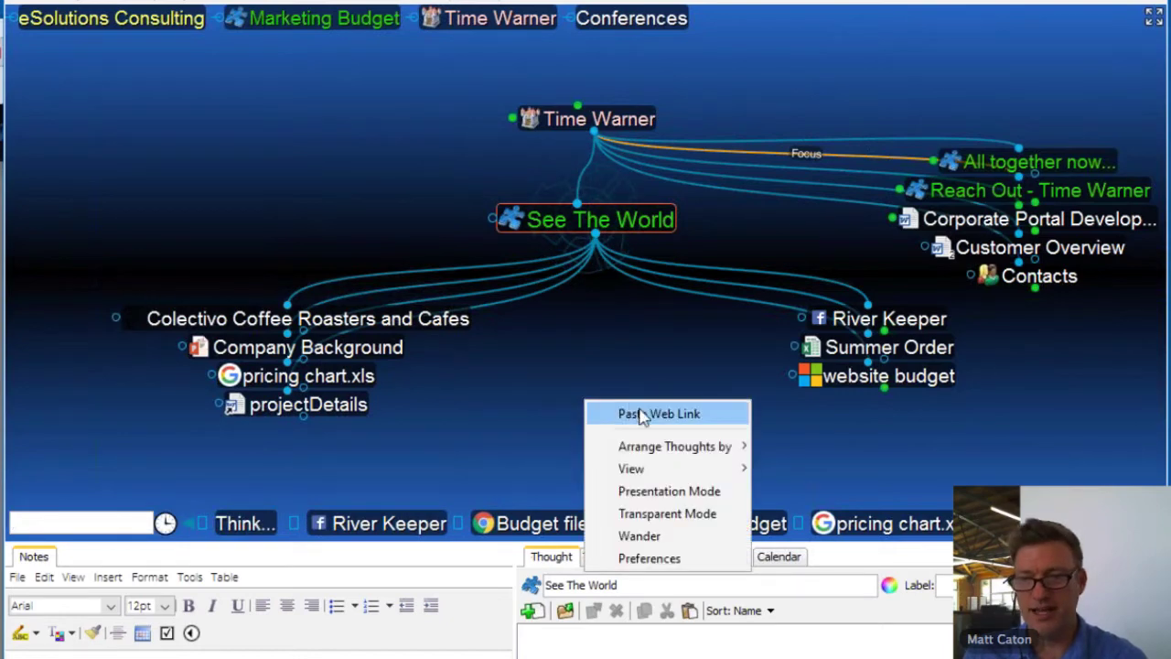
{"action": "left_click", "coordinate": [641, 412]}
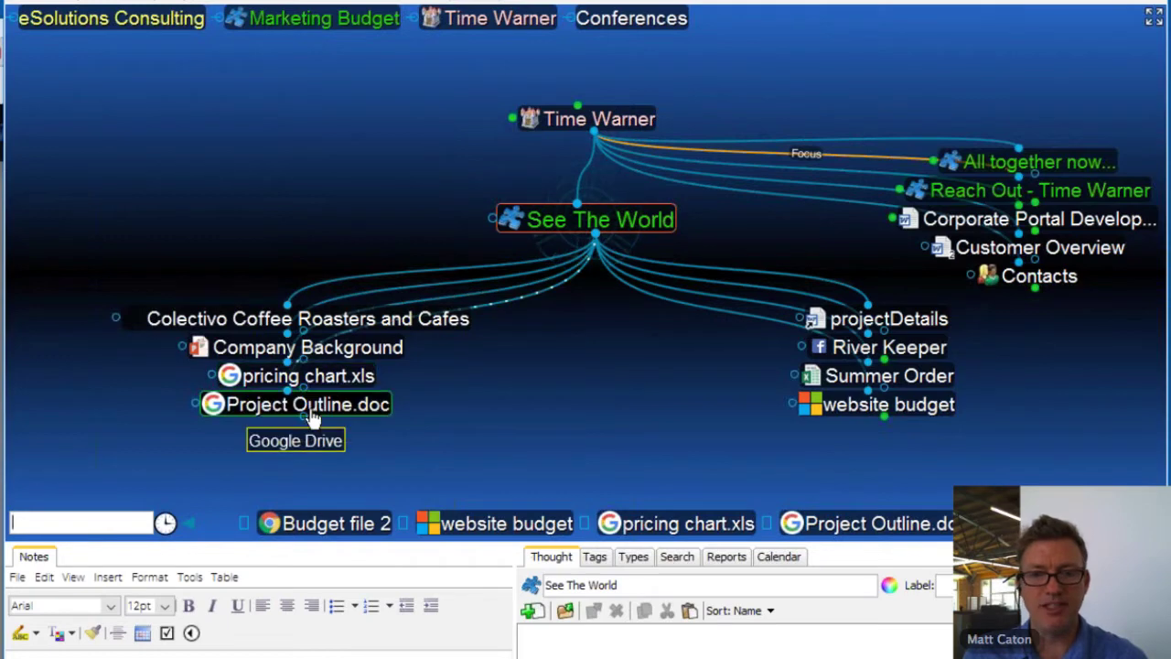
Step: Make Project Outline.doc the active thought and create a jump thought from it named with the colleague's first name
{"action": "left_click", "coordinate": [327, 404]}
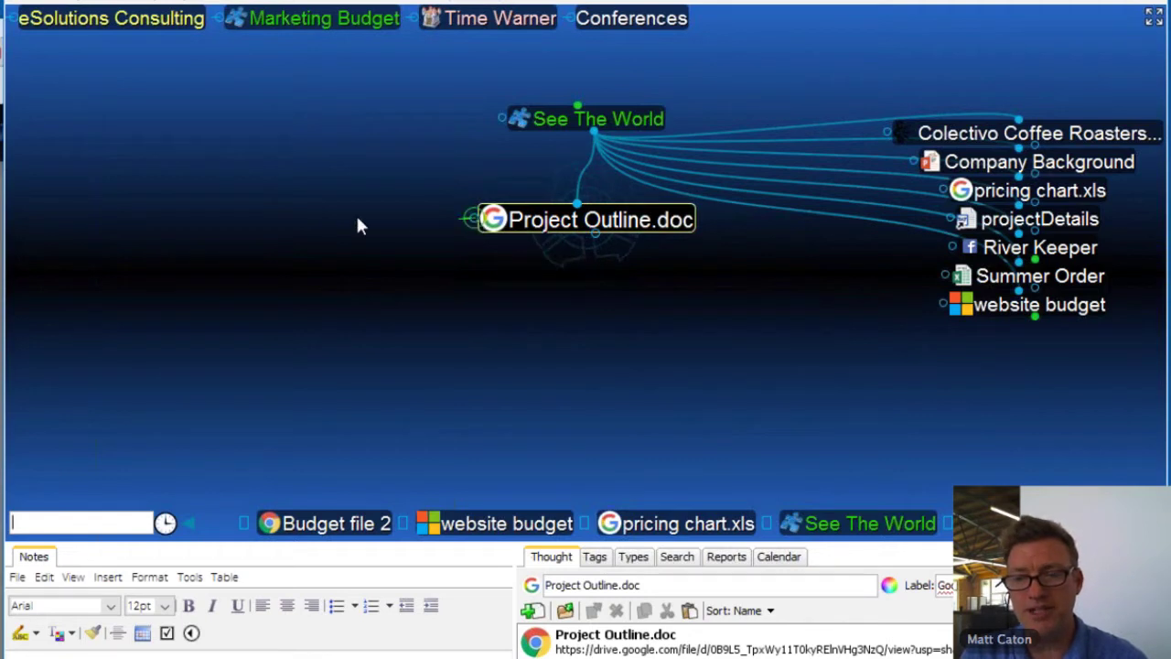
{"action": "key", "text": "alt+j"}
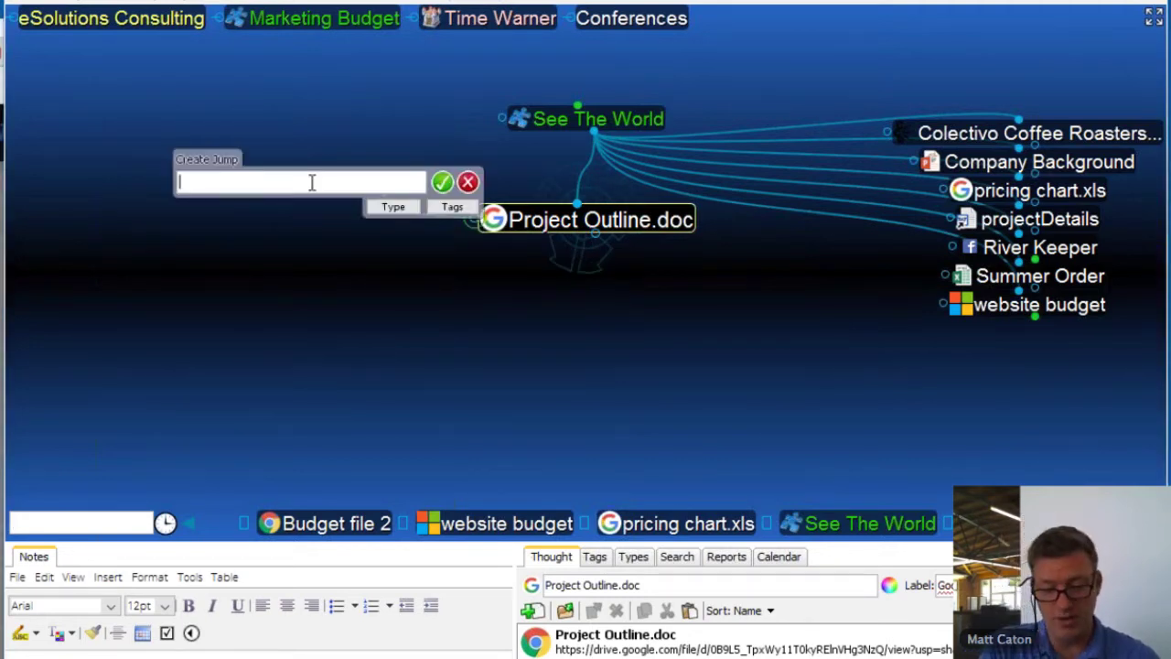
{"action": "type", "text": "Pat"}
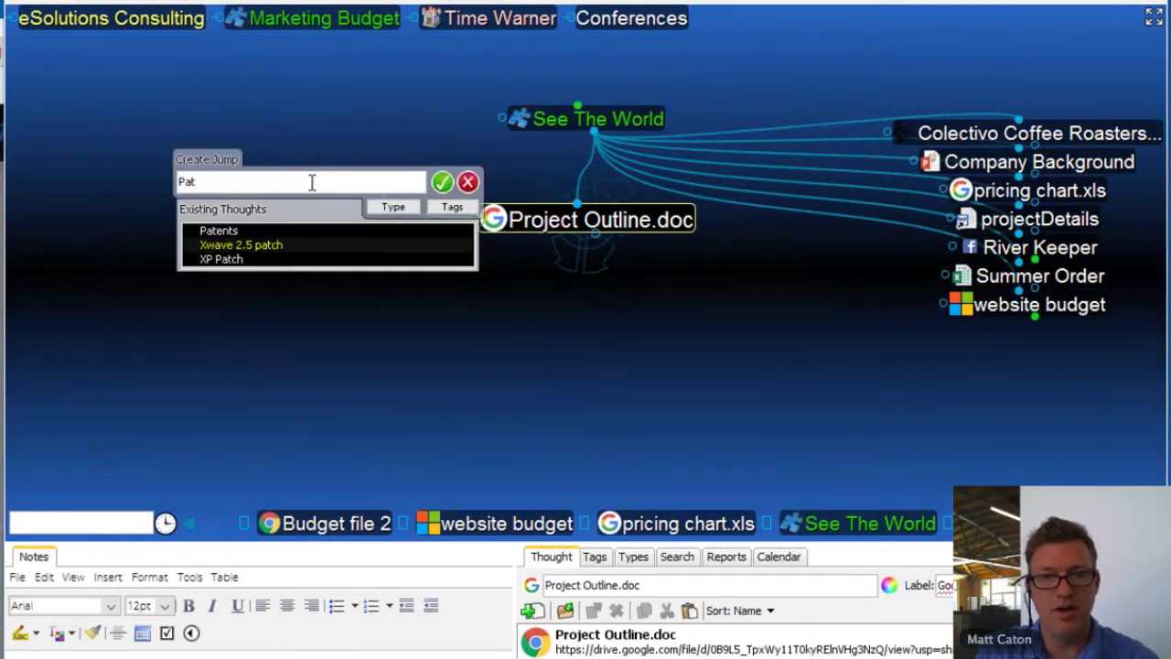
{"action": "type", "text": "rick"}
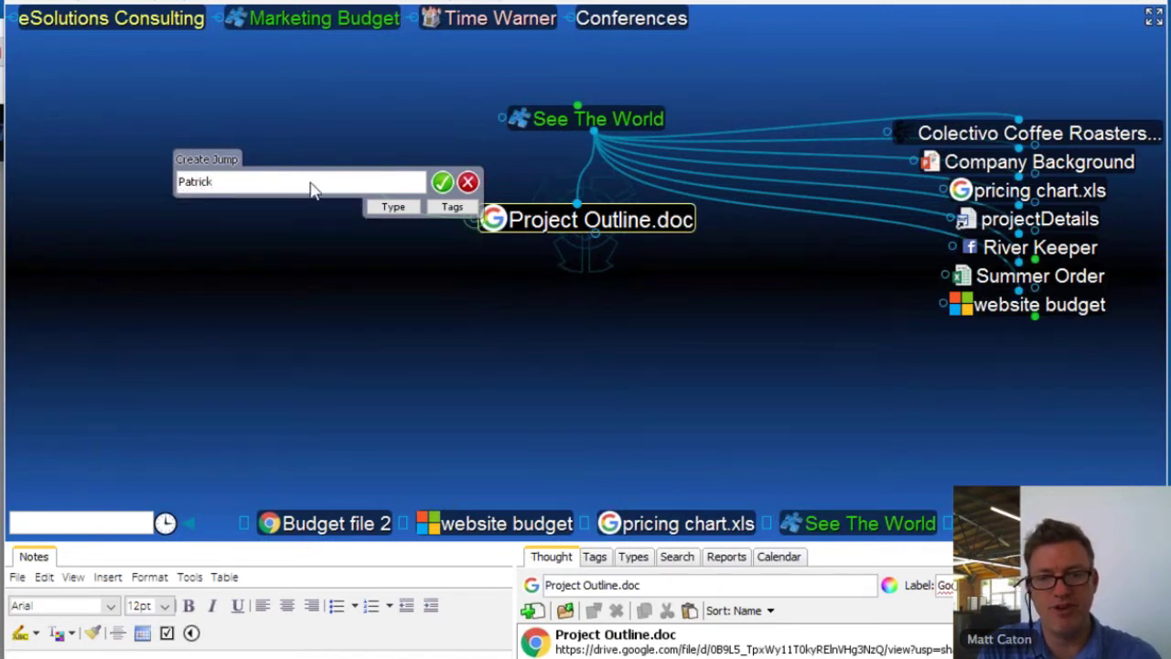
{"action": "key", "text": "Return"}
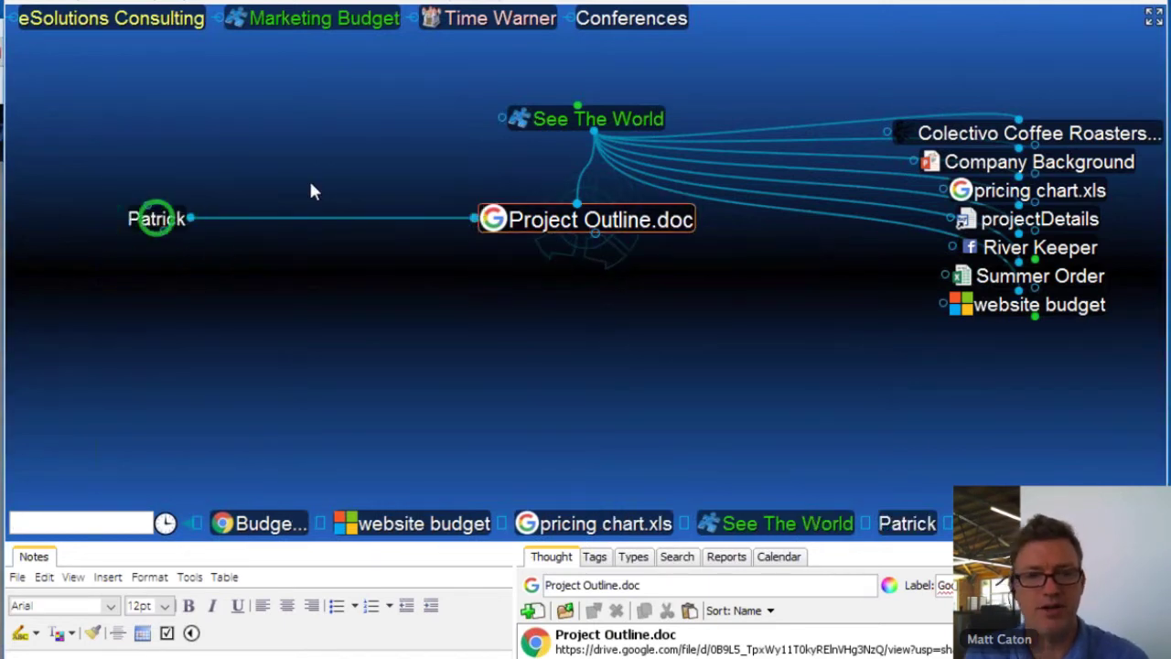
Step: Link the existing thought TeamSite2 as the parent of the colleague's thought beside Project Outline.doc
{"action": "left_click_drag", "start_coordinate": [147, 203], "coordinate": [152, 145]}
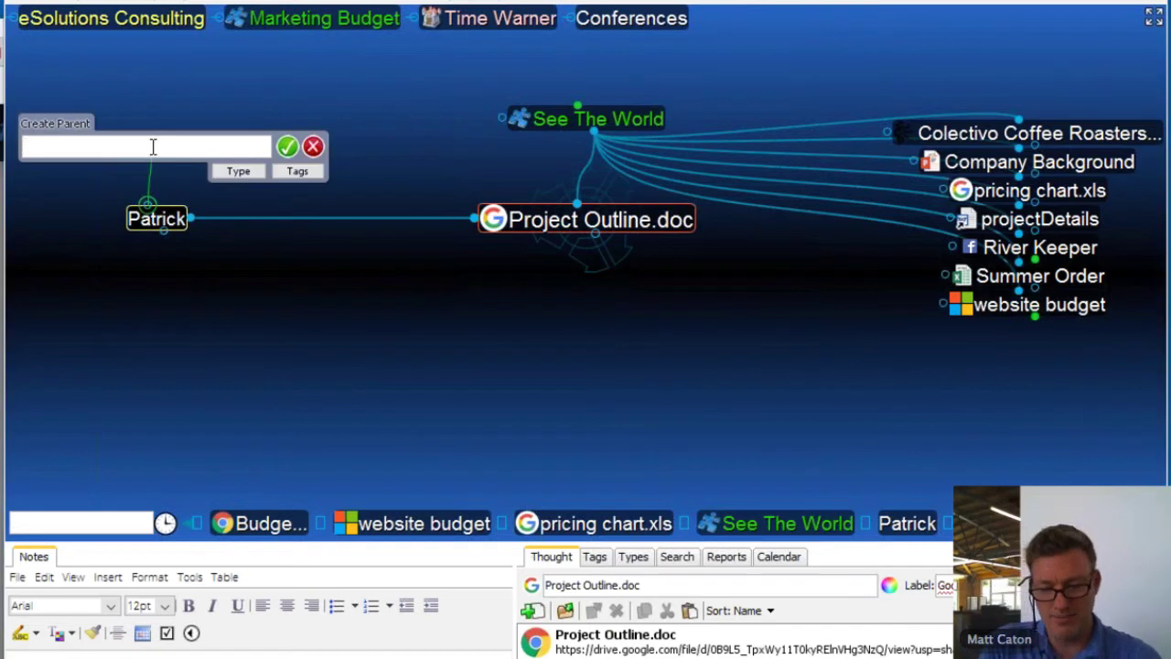
{"action": "type", "text": "Tea"}
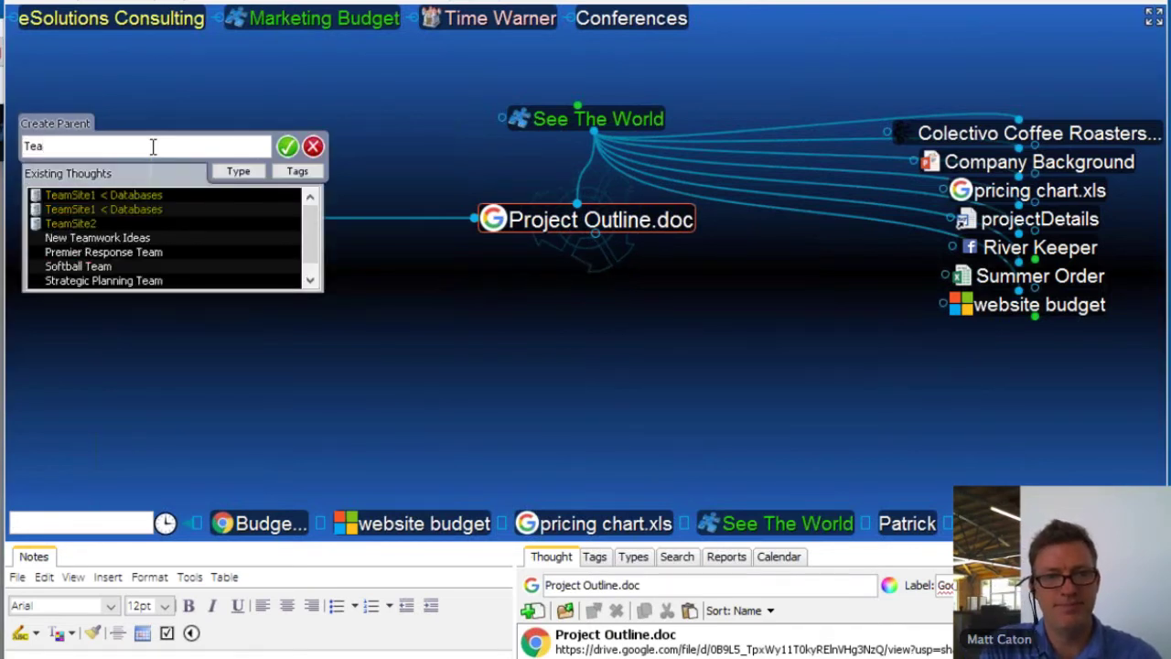
{"action": "left_click", "coordinate": [76, 227]}
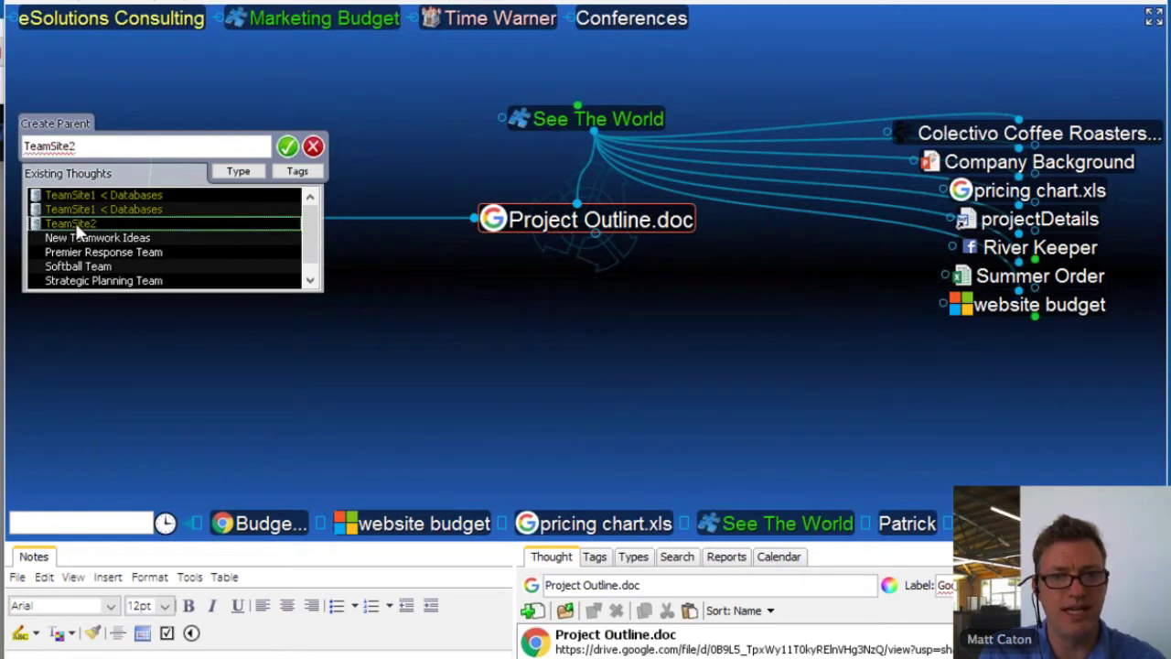
{"action": "key", "text": "Return"}
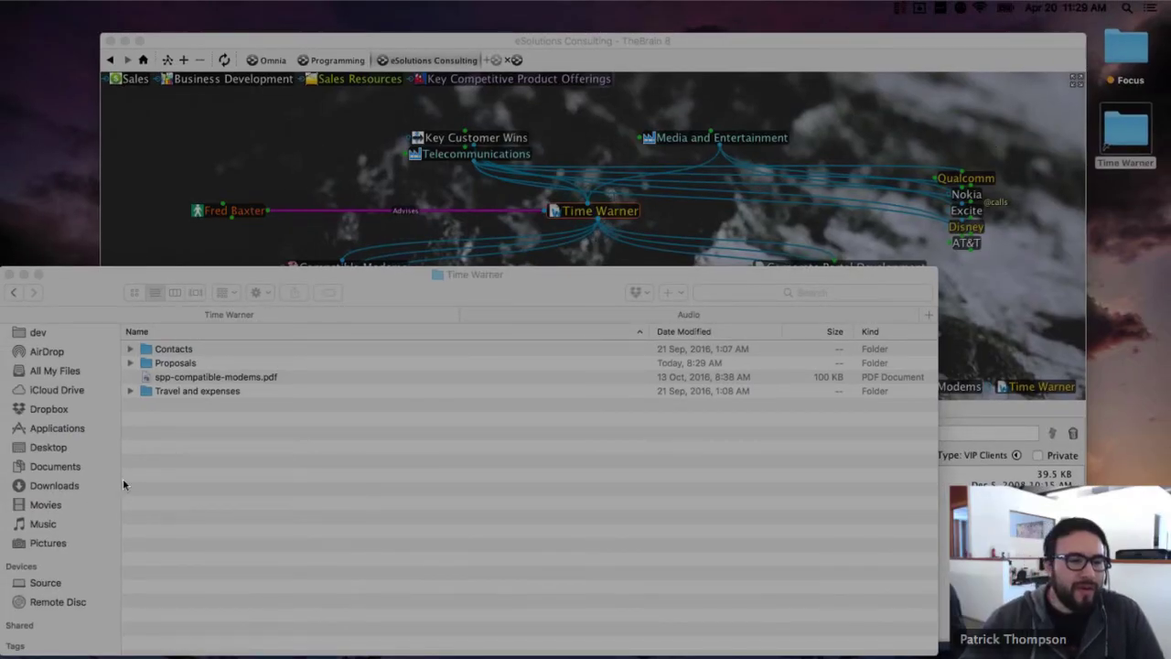
Step: Open the Time Warner folder from the Mac desktop in Finder, and bring TheBrain's eSolutions Consulting window to the front
{"action": "left_click", "coordinate": [149, 466]}
{"action": "left_click", "coordinate": [1127, 147]}
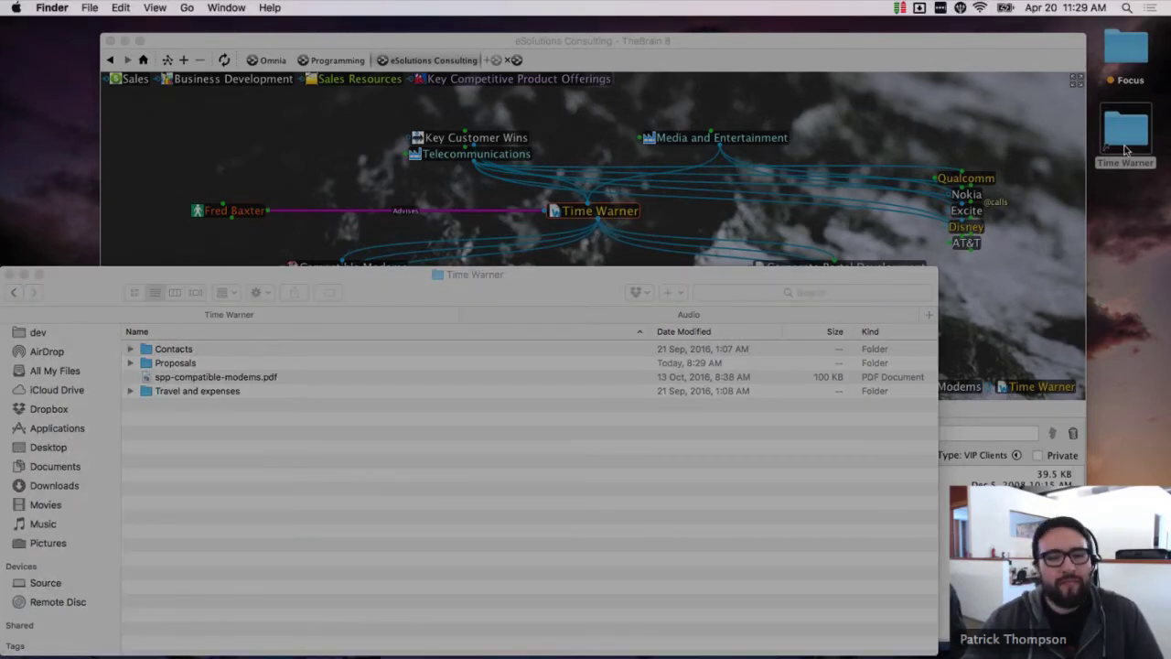
{"action": "double_click", "coordinate": [1127, 147]}
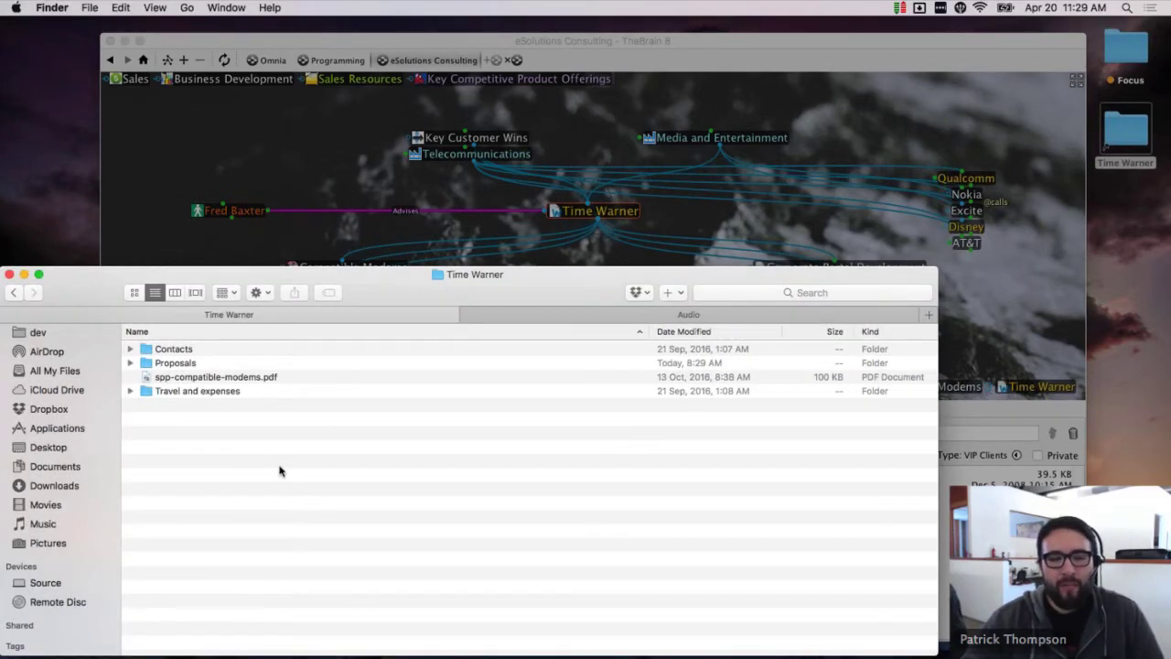
{"action": "left_click", "coordinate": [1052, 248]}
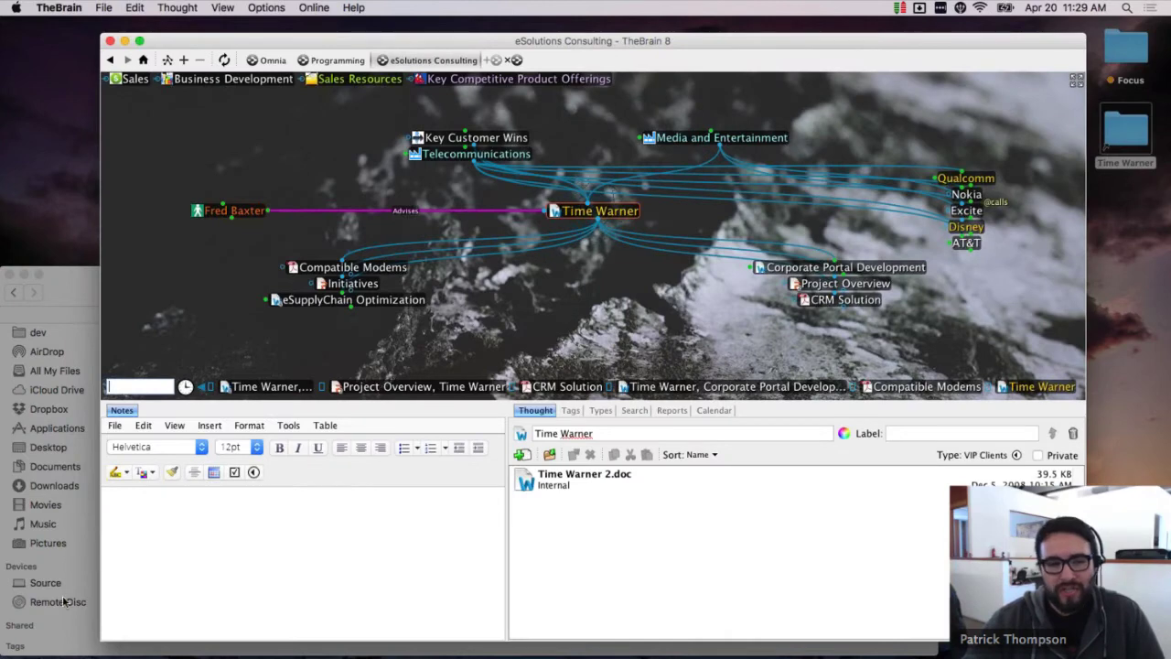
Step: Open the Proposals folder inside Time Warner in Finder and copy the Dropbox link of Proposal Q3 07.doc
{"action": "left_click", "coordinate": [89, 564]}
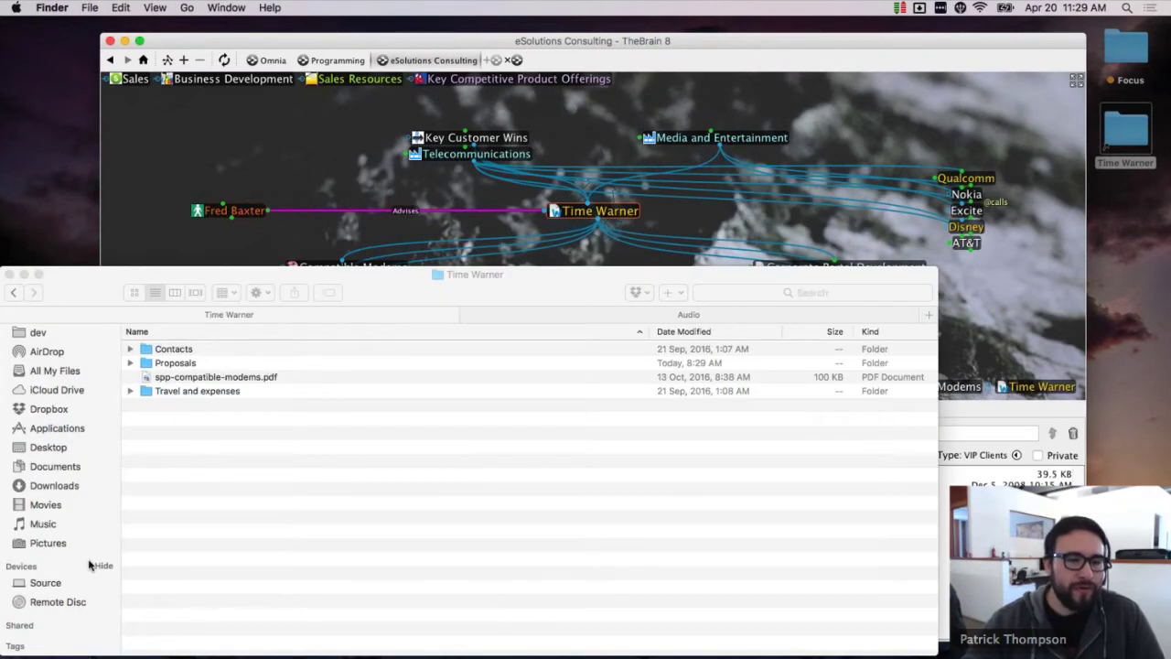
{"action": "double_click", "coordinate": [187, 364]}
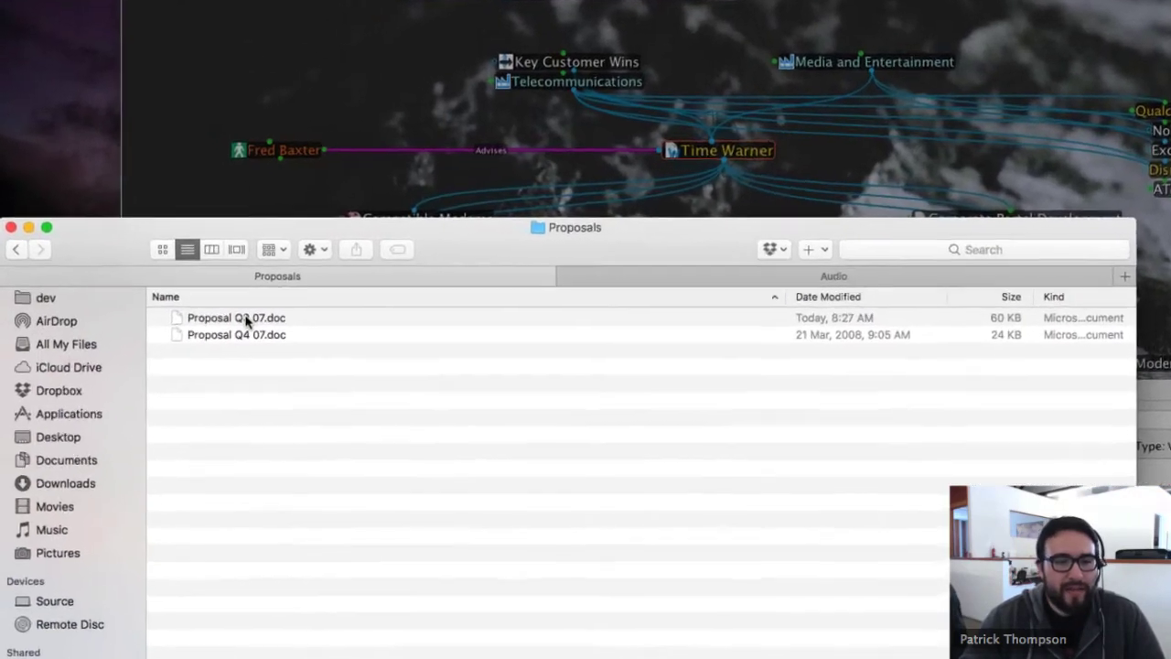
{"action": "right_click", "coordinate": [203, 350]}
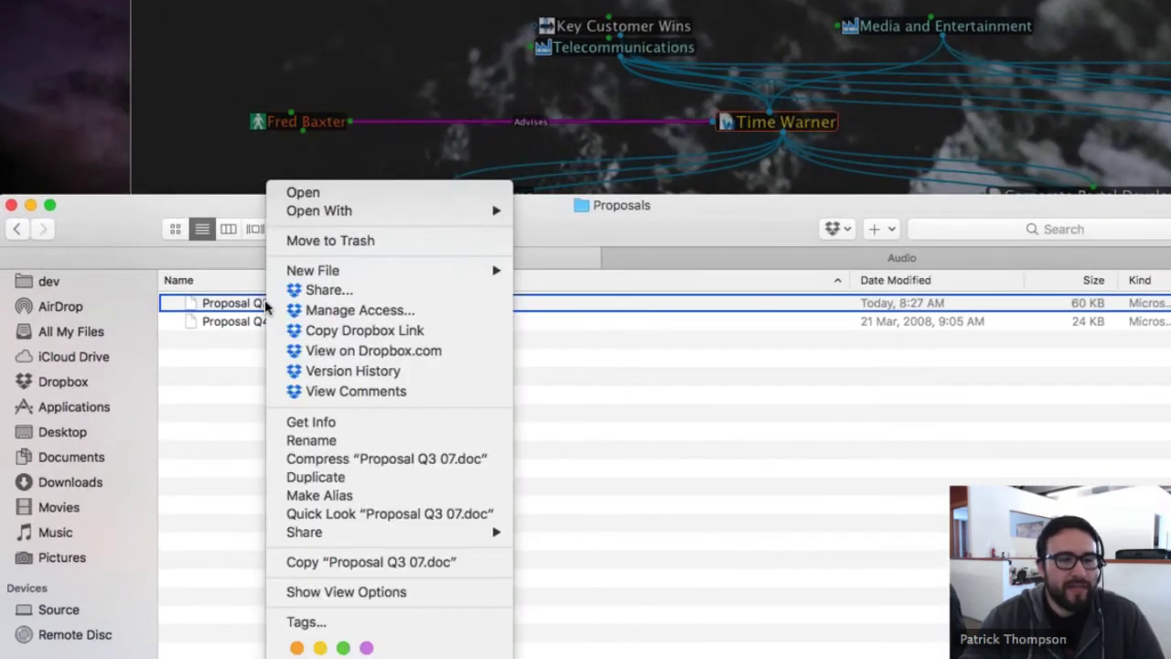
{"action": "left_click", "coordinate": [396, 332]}
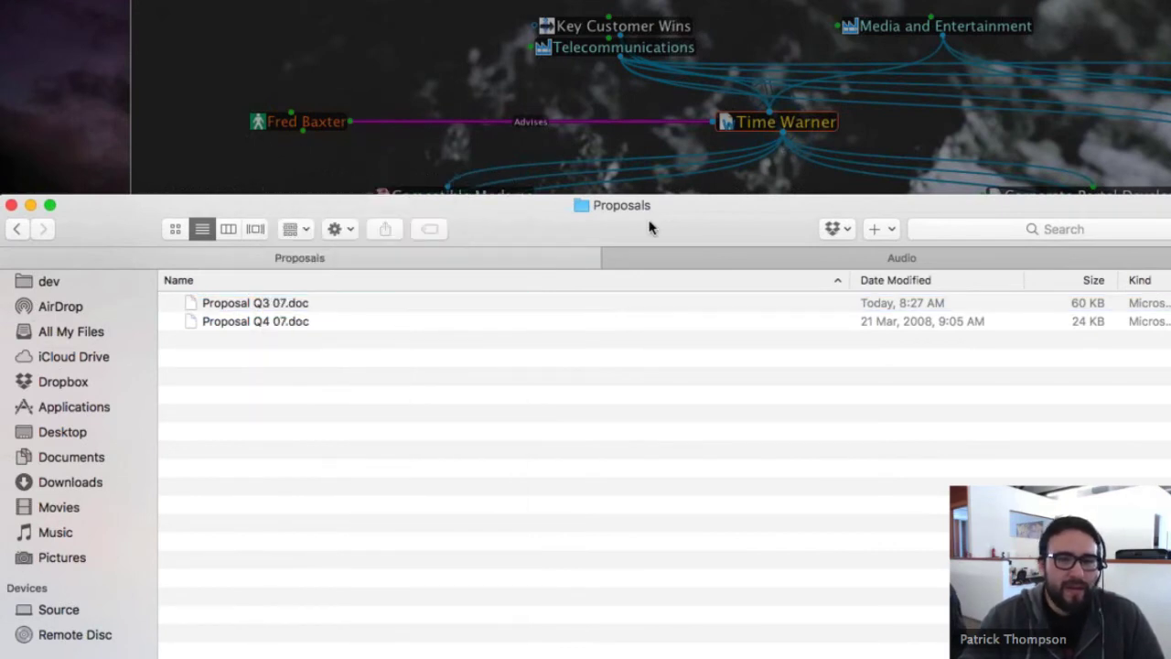
Step: Return to TheBrain, paste the copied Dropbox link as a child thought of Time Warner, and open its web page
{"action": "left_click", "coordinate": [766, 169]}
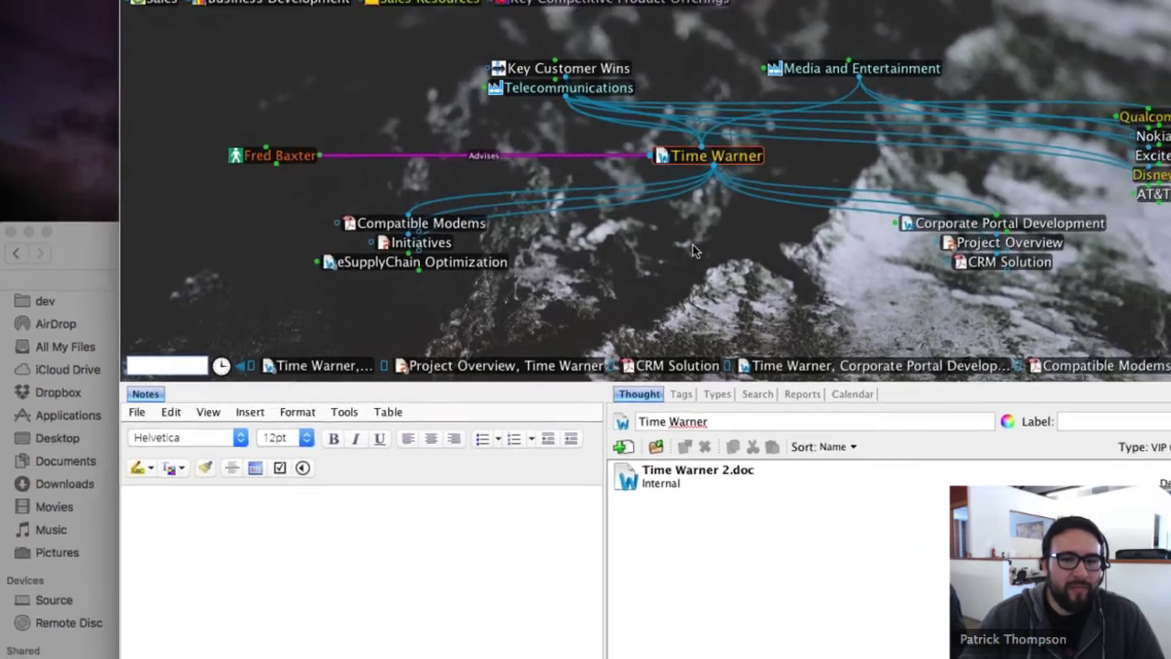
{"action": "right_click", "coordinate": [721, 256]}
{"action": "left_click", "coordinate": [738, 267]}
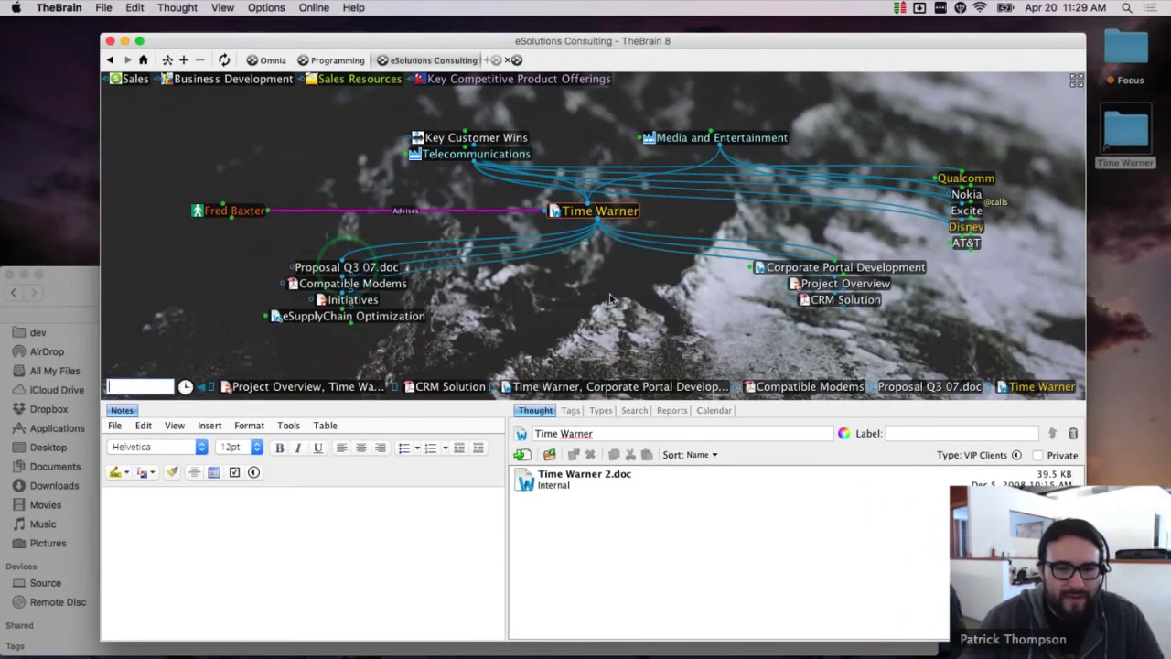
{"action": "mouse_move", "coordinate": [336, 269]}
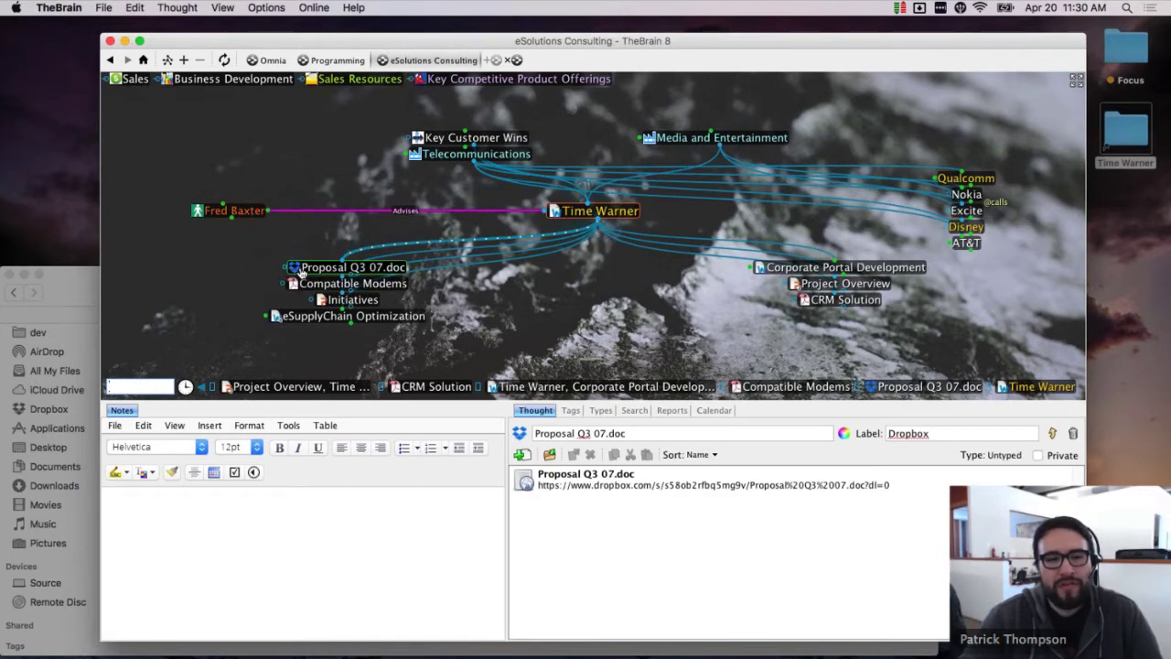
{"action": "left_click", "coordinate": [295, 269]}
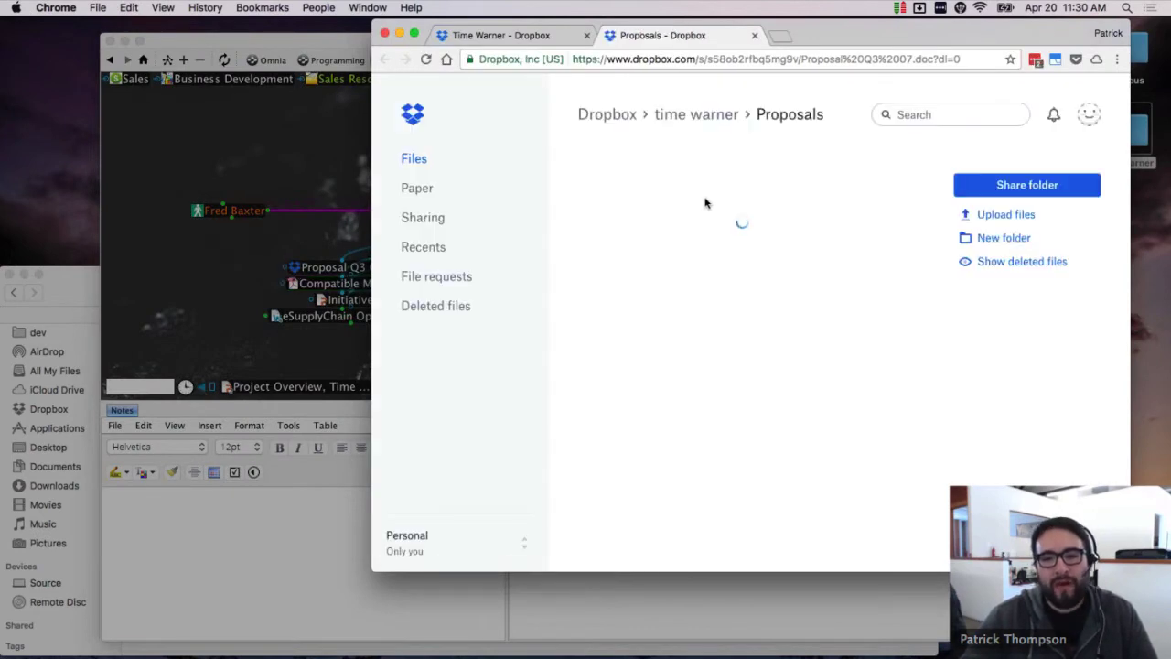
Step: Add the local Proposal Q3 07.doc from Finder's Proposals folder to TheBrain as a linked child thought of Time Warner
{"action": "left_click", "coordinate": [66, 282]}
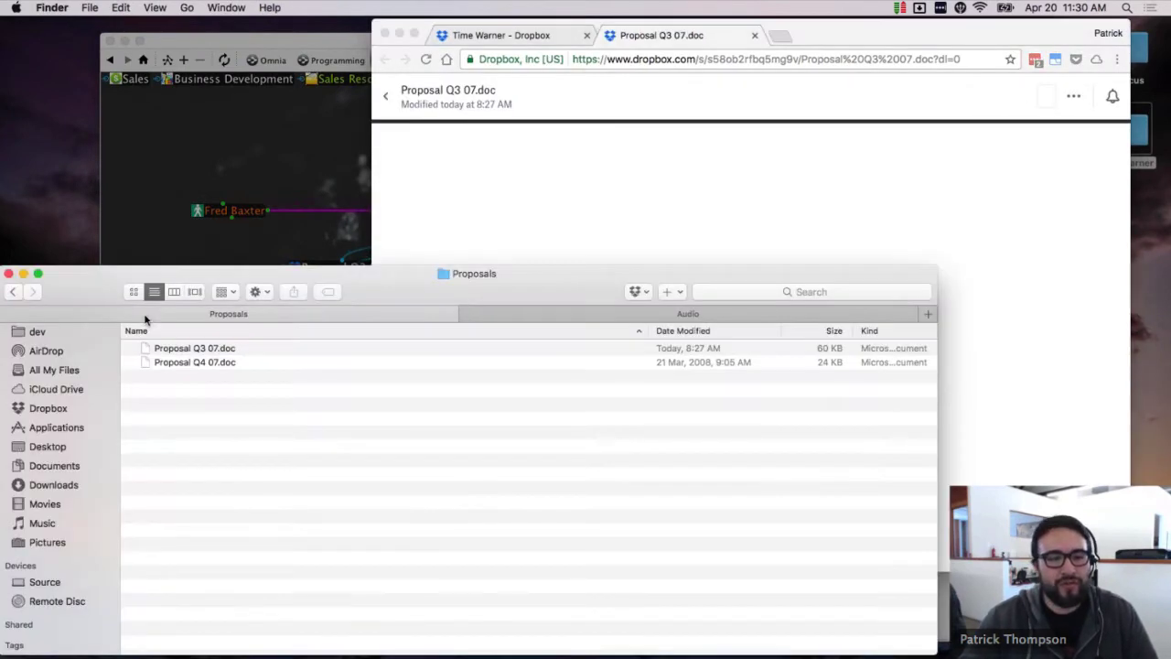
{"action": "left_click_drag", "start_coordinate": [182, 348], "coordinate": [219, 236]}
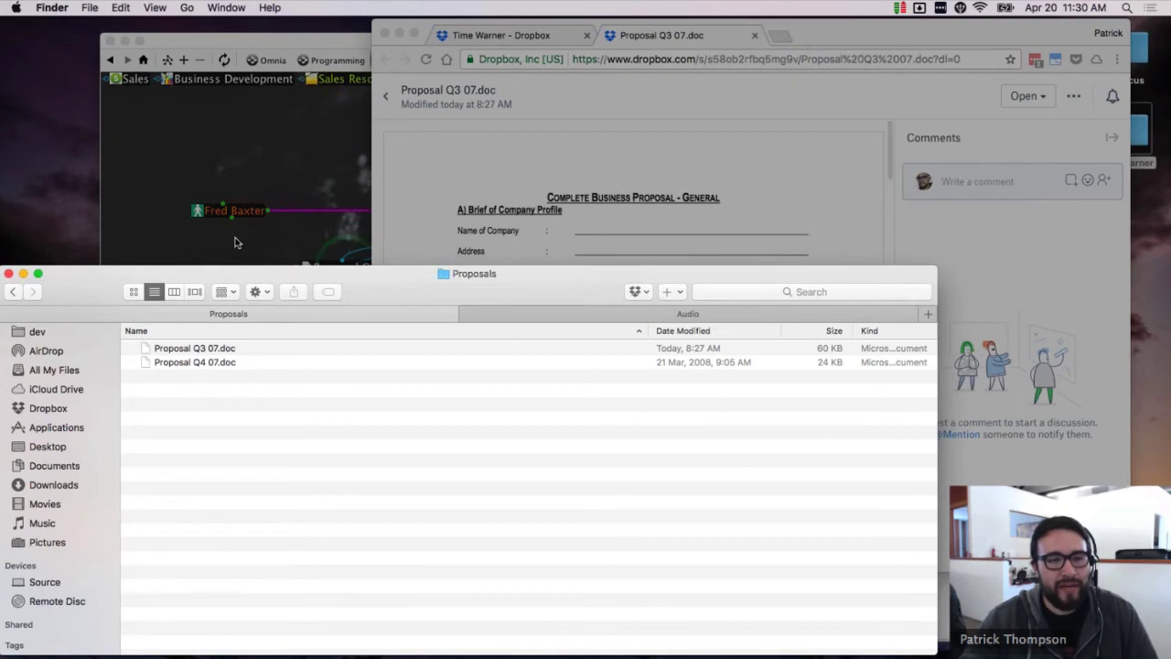
{"action": "left_click", "coordinate": [235, 243]}
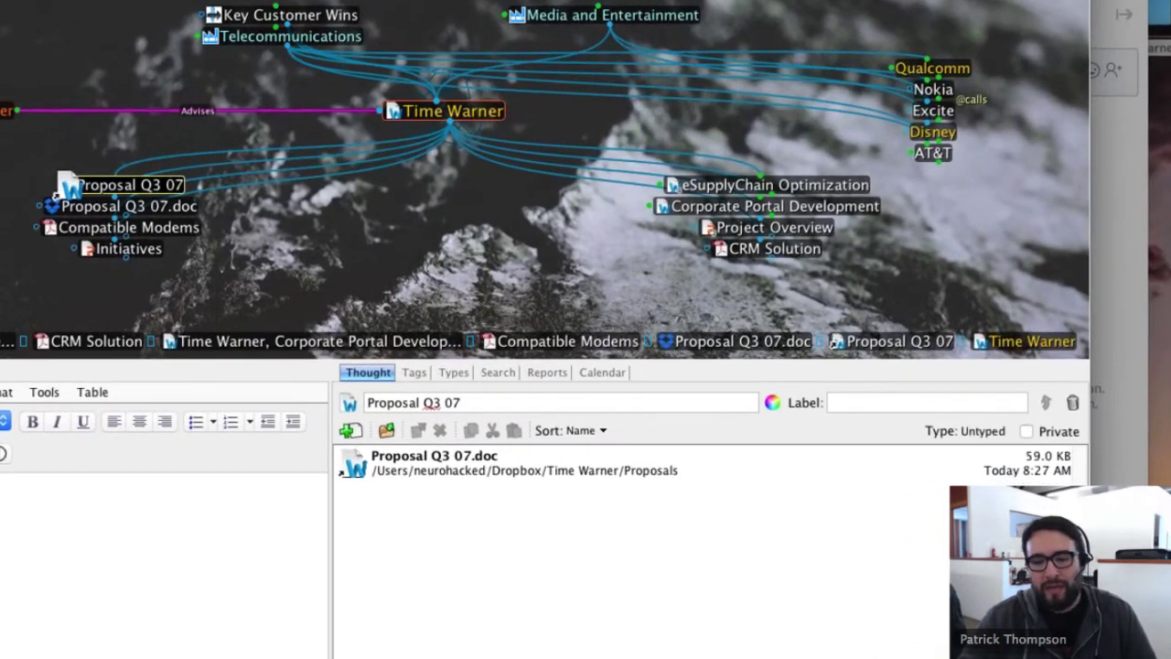
{"action": "left_click_drag", "start_coordinate": [66, 187], "coordinate": [68, 189]}
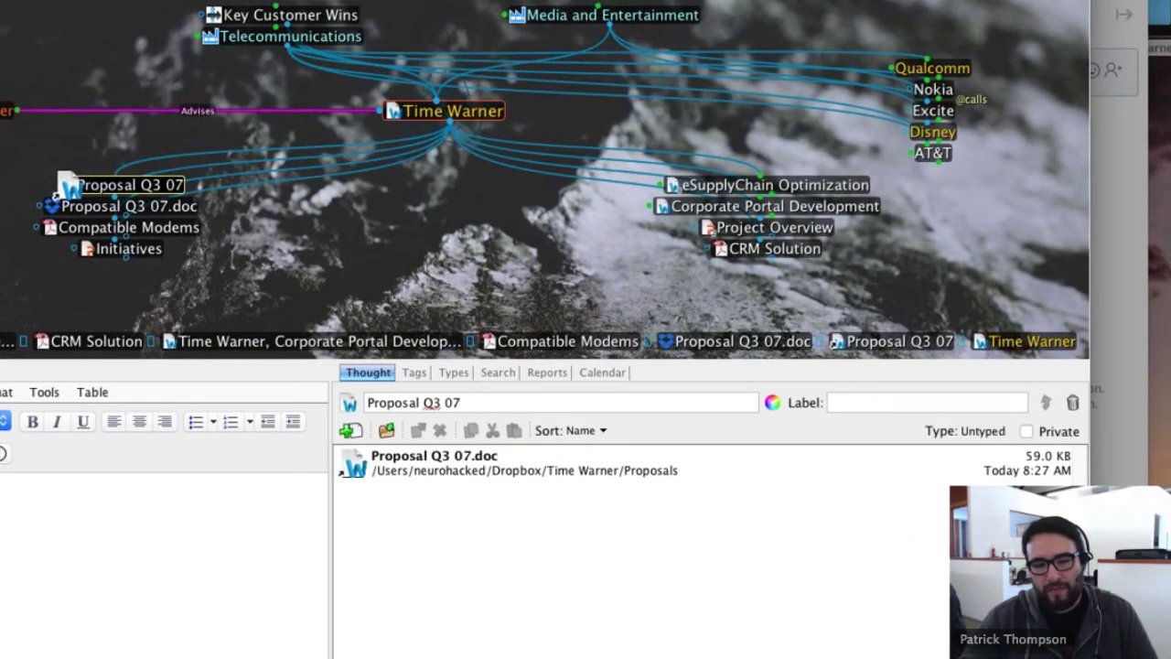
Step: Compare the attachments of the Proposal Q3 07 and Proposal Q3 07.doc thoughts by making each the active thought
{"action": "left_click", "coordinate": [139, 186]}
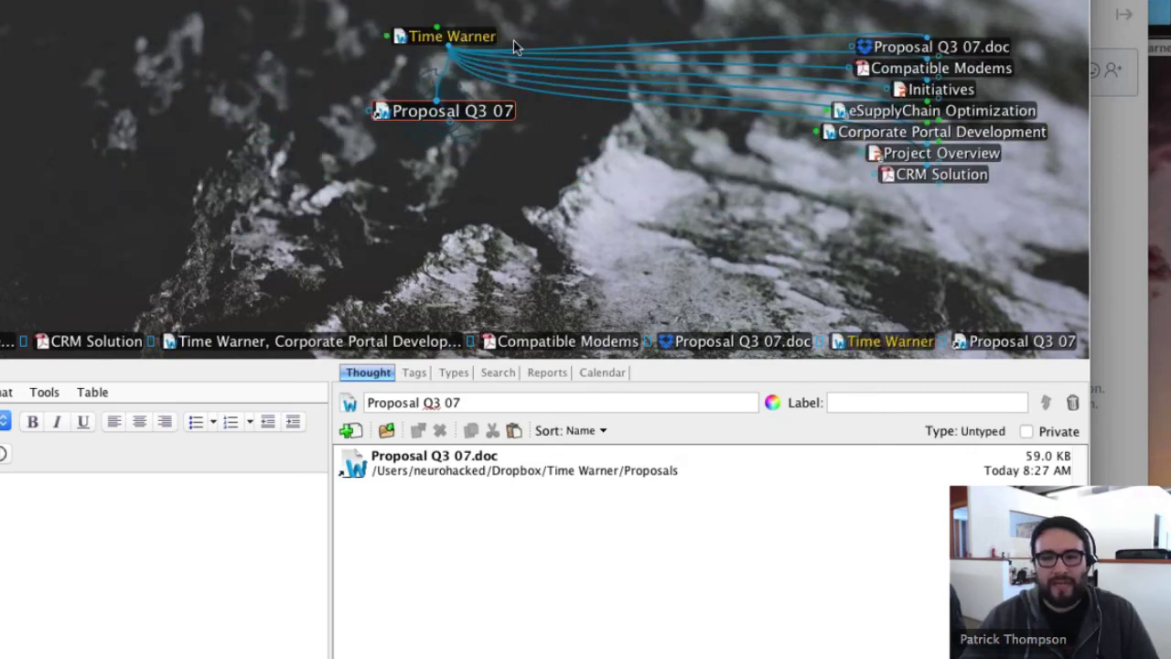
{"action": "left_click", "coordinate": [482, 41]}
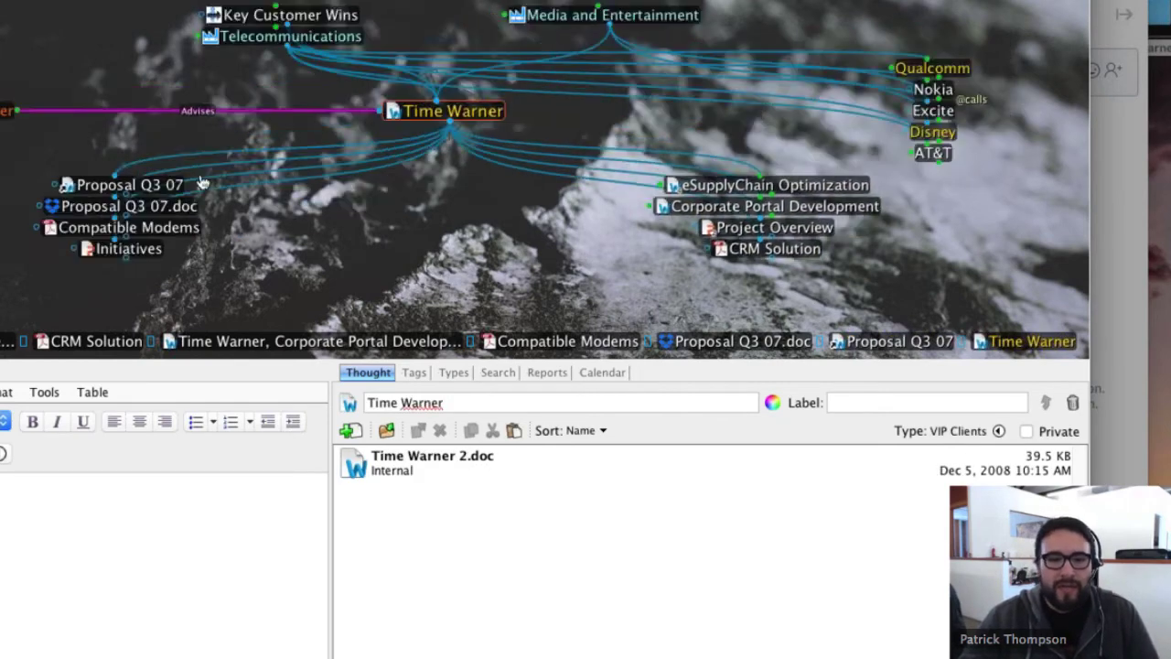
{"action": "left_click", "coordinate": [141, 207]}
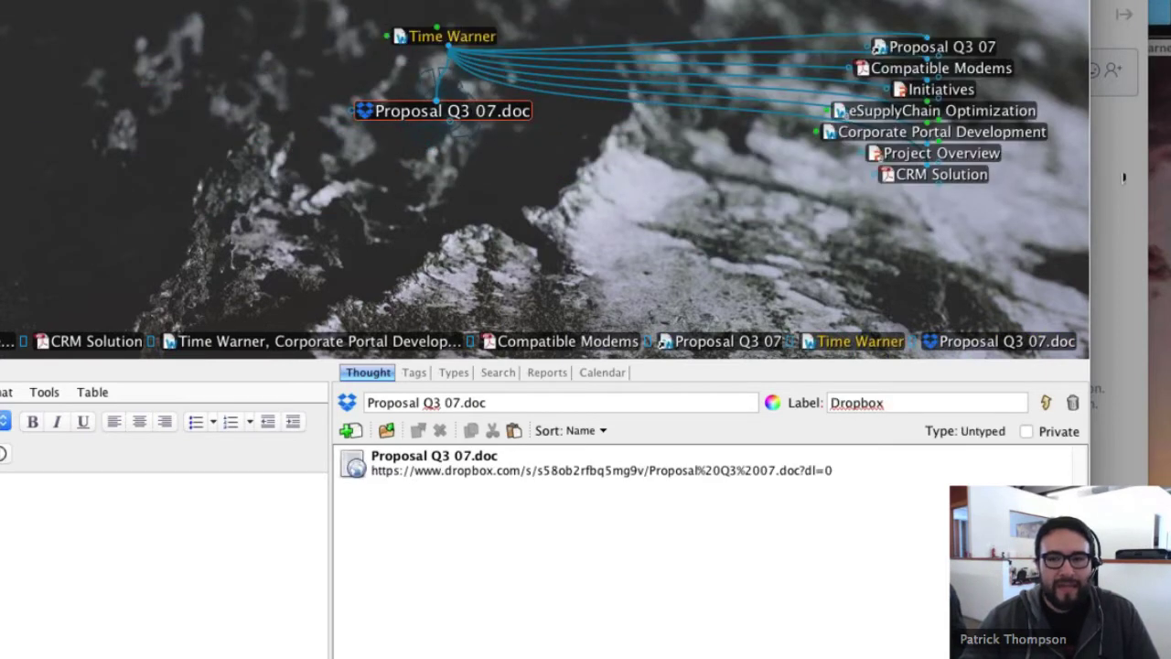
Step: Switch to Dropbox in Chrome, open Time Warner's Contacts folder, and create and copy a share link for Contact Information.xls
{"action": "left_click", "coordinate": [1122, 171]}
{"action": "left_click", "coordinate": [560, 37]}
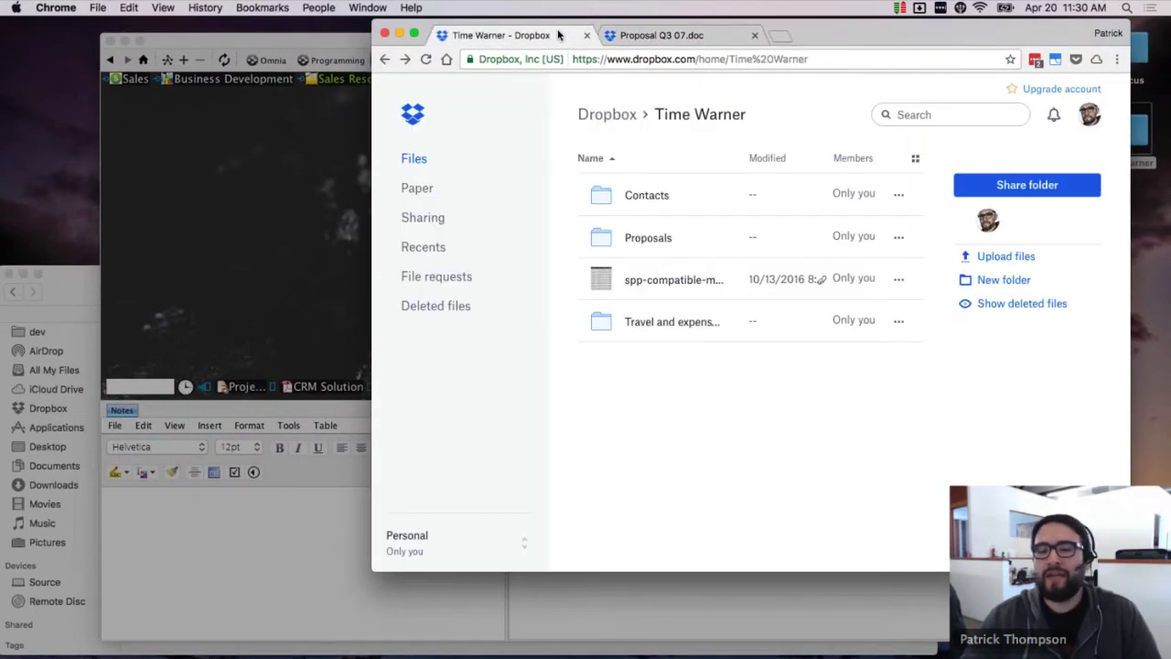
{"action": "left_click", "coordinate": [679, 203]}
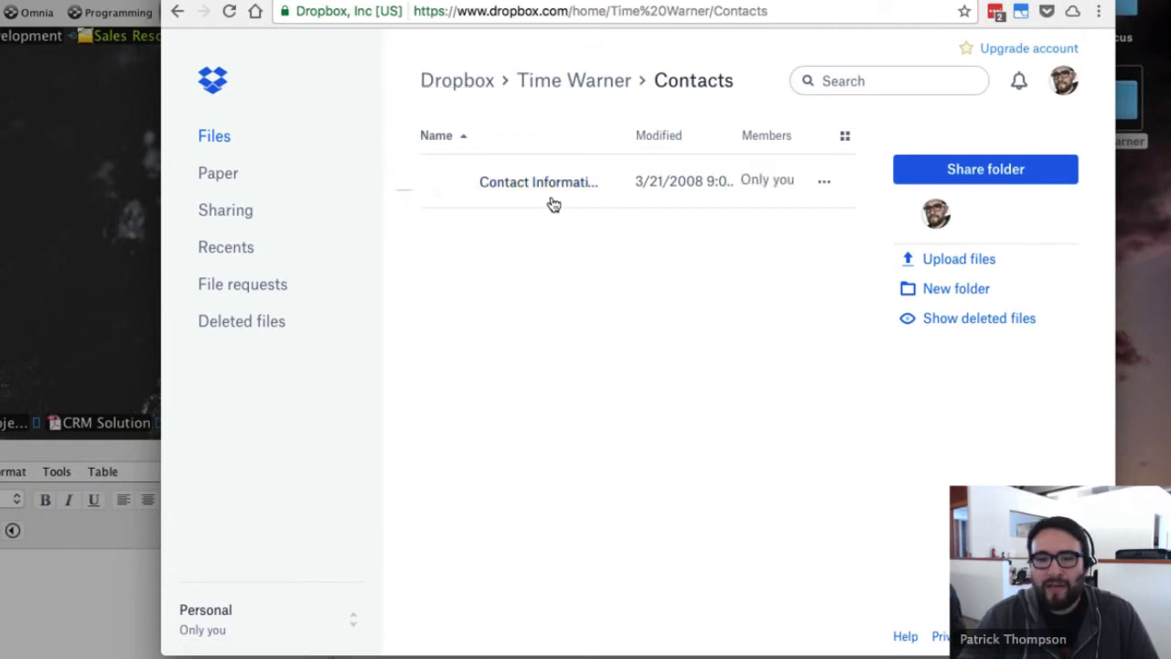
{"action": "left_click_drag", "start_coordinate": [162, 466], "coordinate": [0, 466]}
{"action": "left_click", "coordinate": [762, 188]}
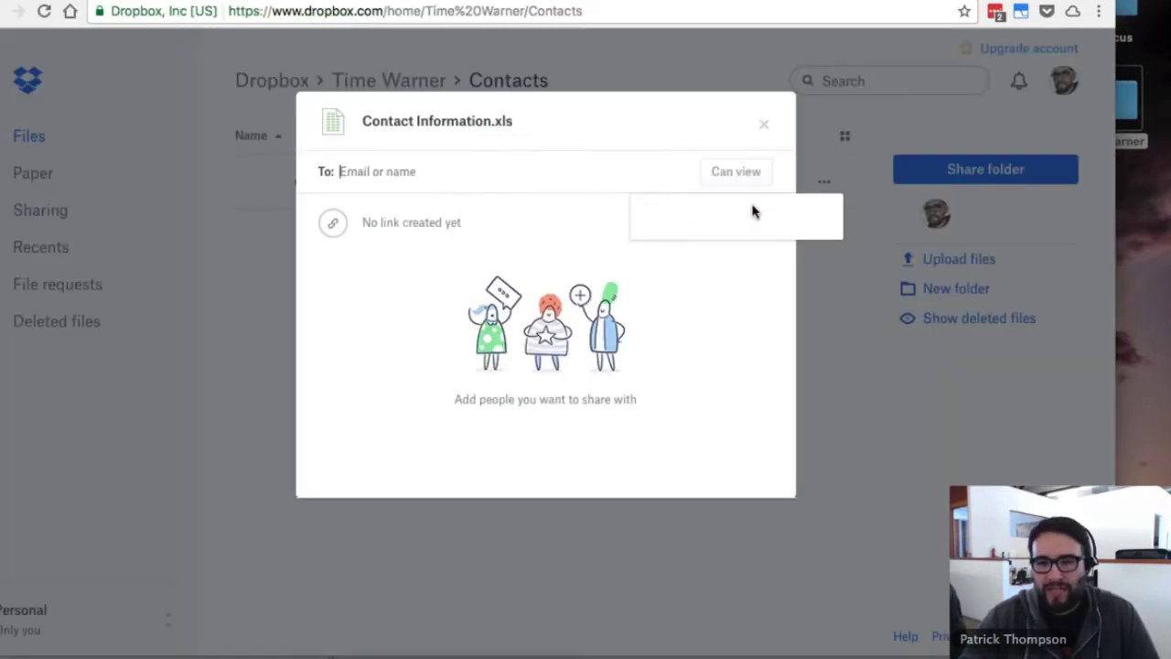
{"action": "left_click", "coordinate": [750, 227]}
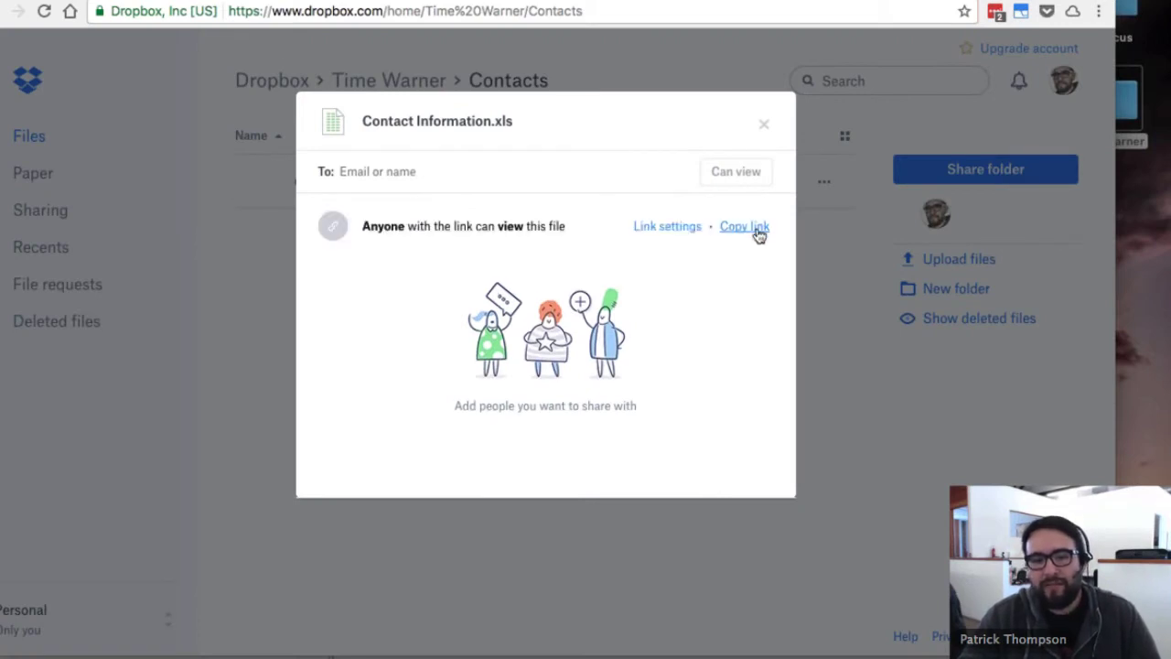
{"action": "left_click", "coordinate": [748, 229]}
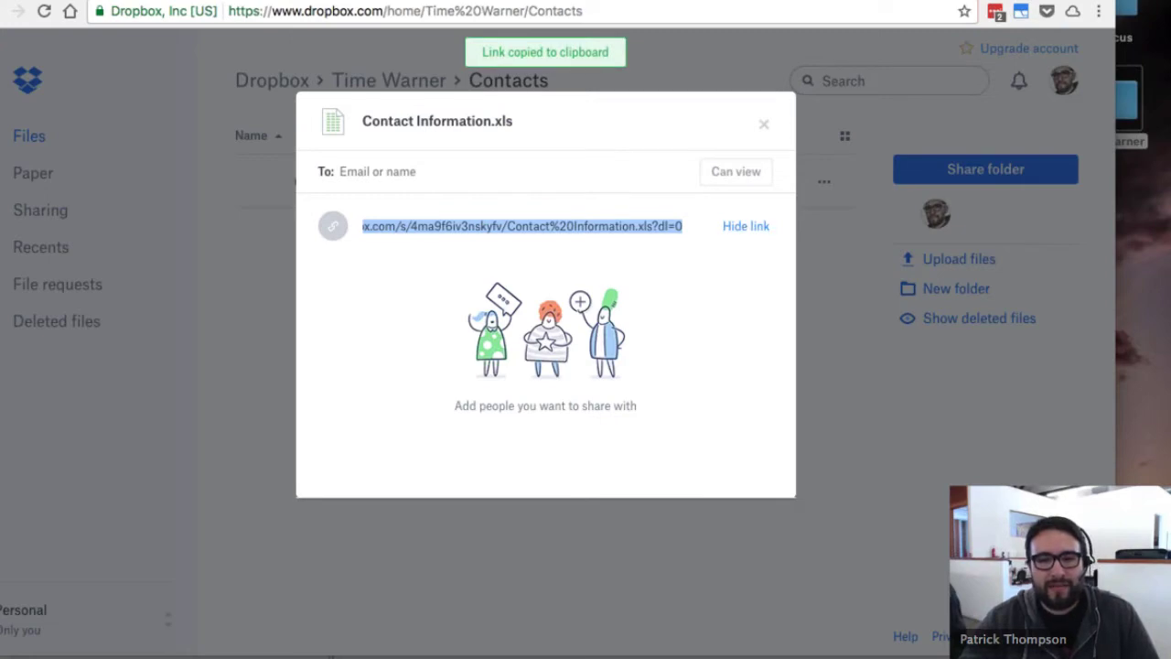
Step: Switch to TheBrain, paste the Contact Information.xls link as a child thought of Time Warner, and check its attachment
{"action": "key", "text": "super+Tab"}
{"action": "left_click", "coordinate": [444, 128]}
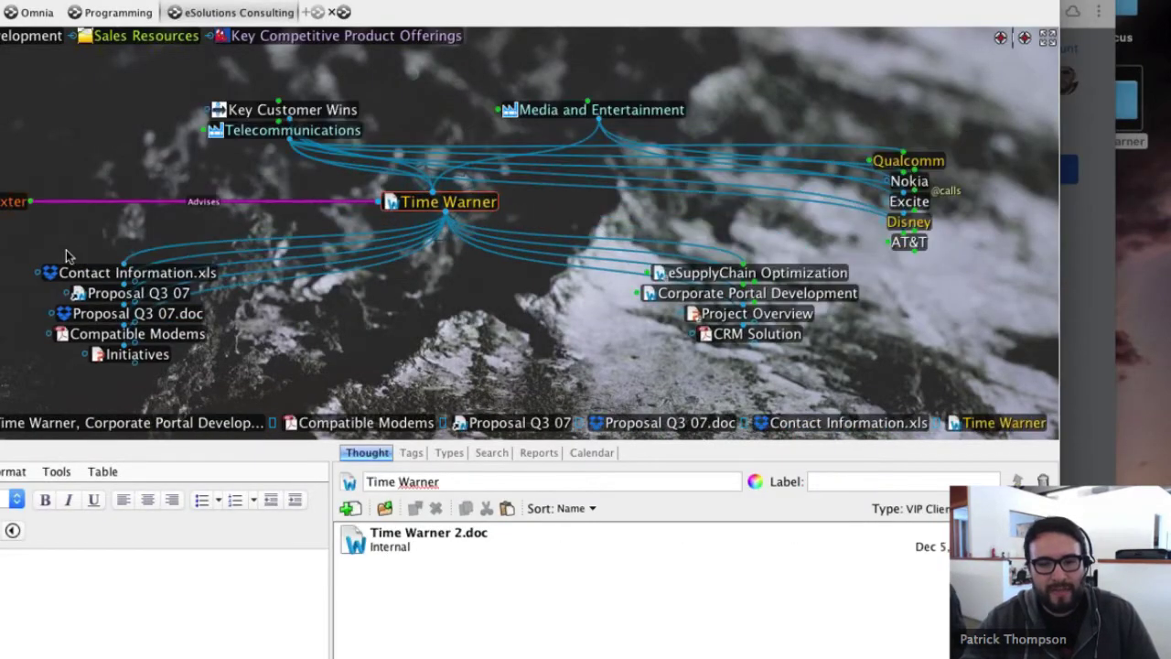
{"action": "left_click", "coordinate": [51, 272]}
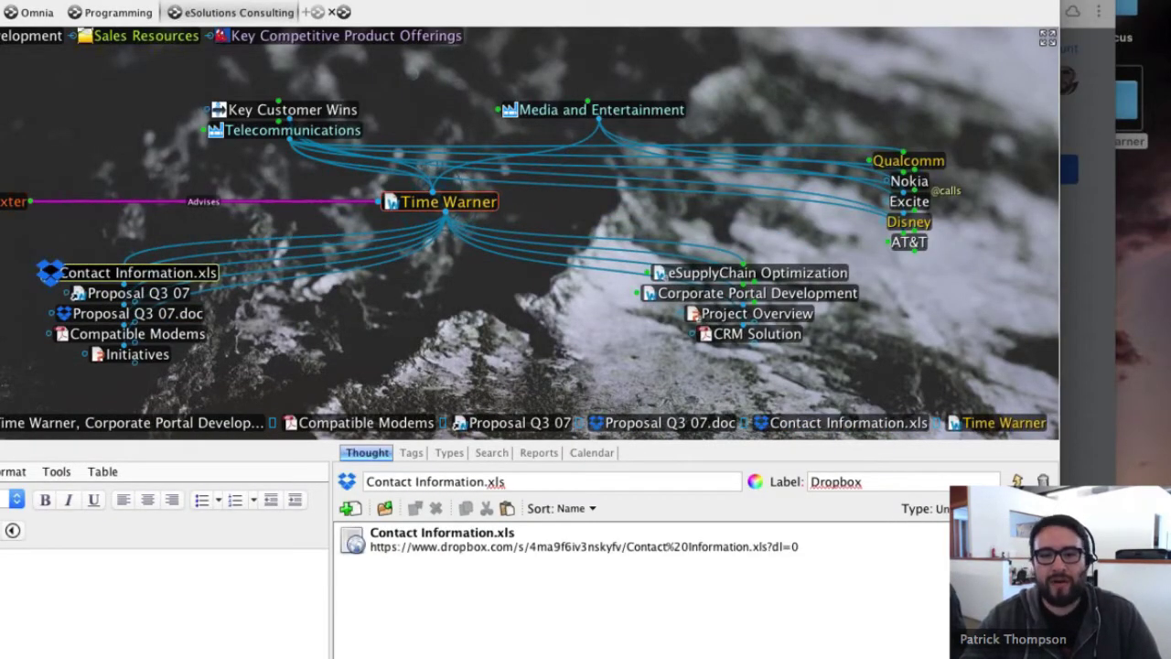
{"action": "left_click", "coordinate": [137, 292]}
{"action": "left_click", "coordinate": [130, 273]}
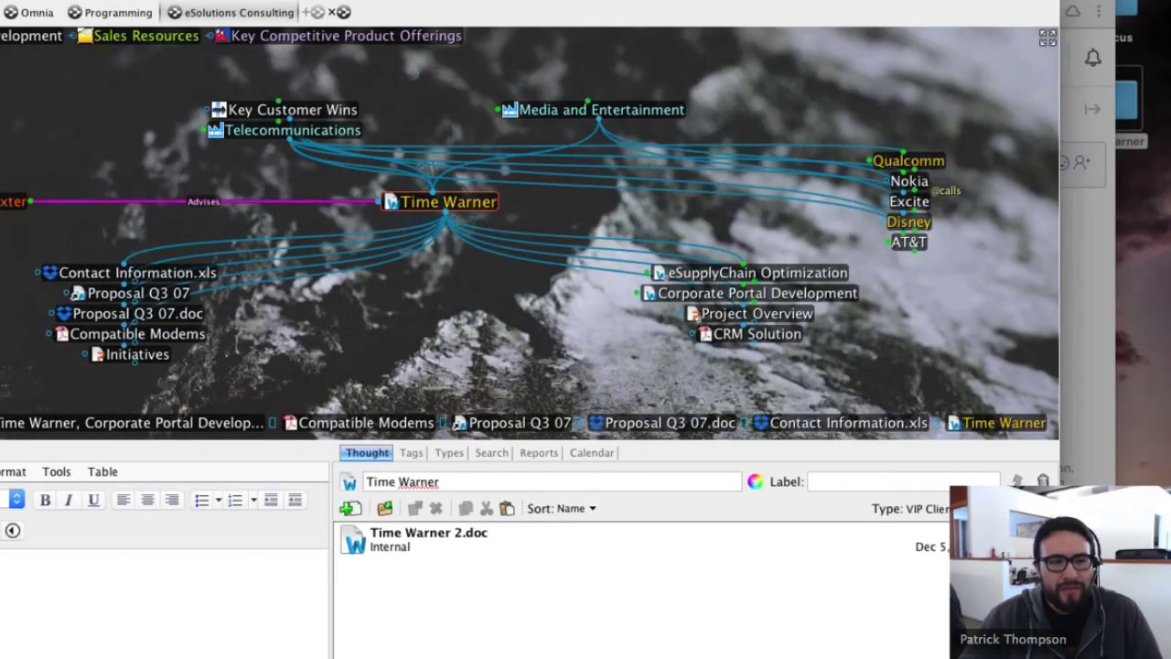
Step: Switch to Finder's Audio folder and view the file information of bloop.mp3 to see its network location
{"action": "left_click", "coordinate": [384, 508]}
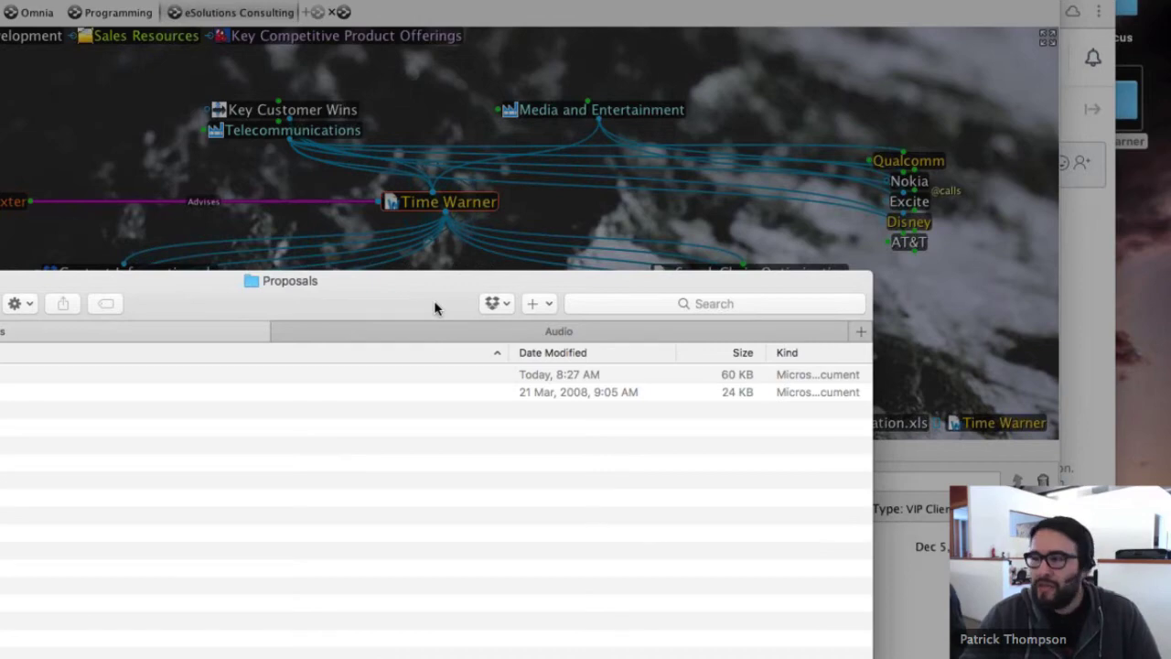
{"action": "left_click", "coordinate": [429, 326]}
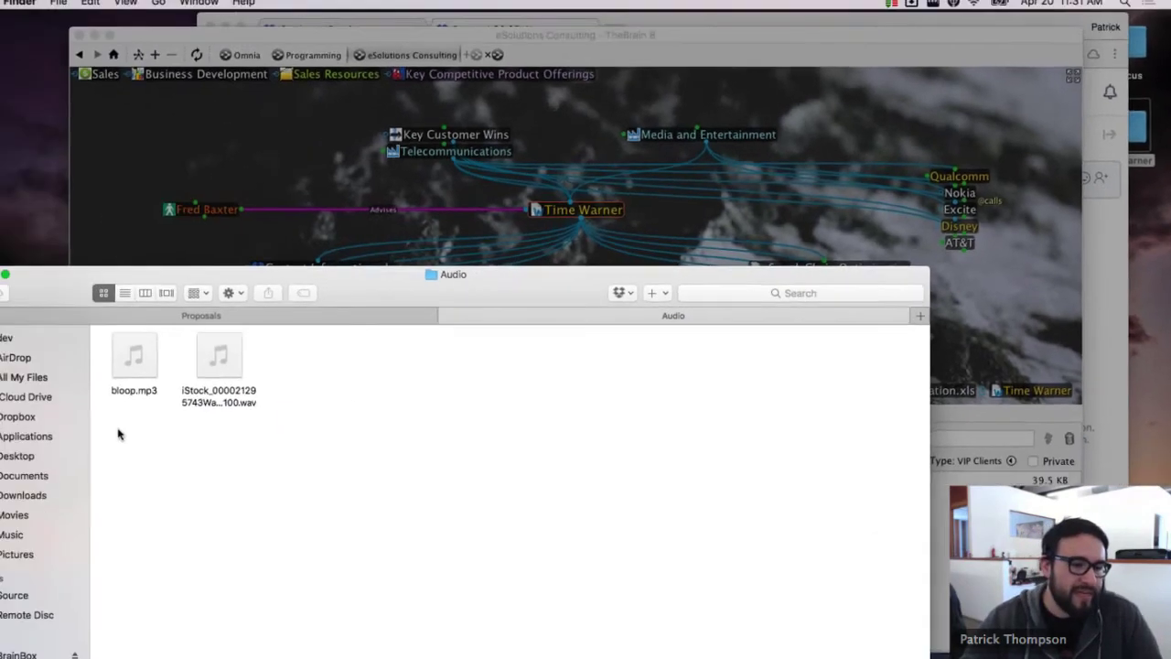
{"action": "left_click", "coordinate": [134, 359]}
{"action": "key", "text": "super+i"}
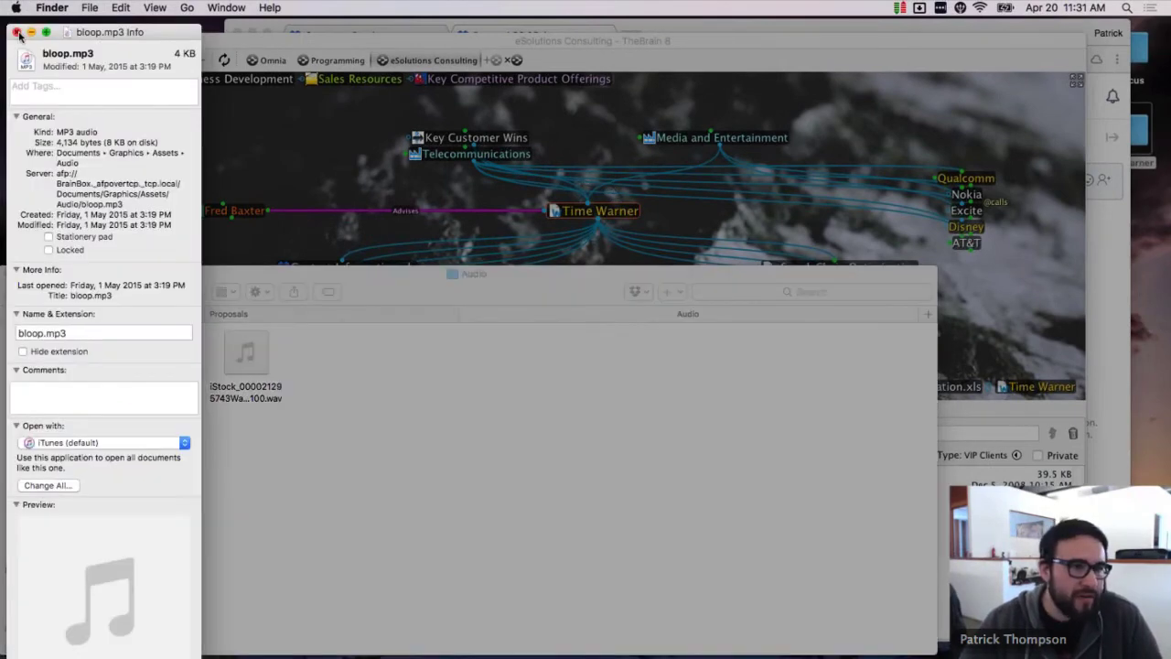
{"action": "left_click", "coordinate": [19, 35]}
{"action": "left_click", "coordinate": [415, 448]}
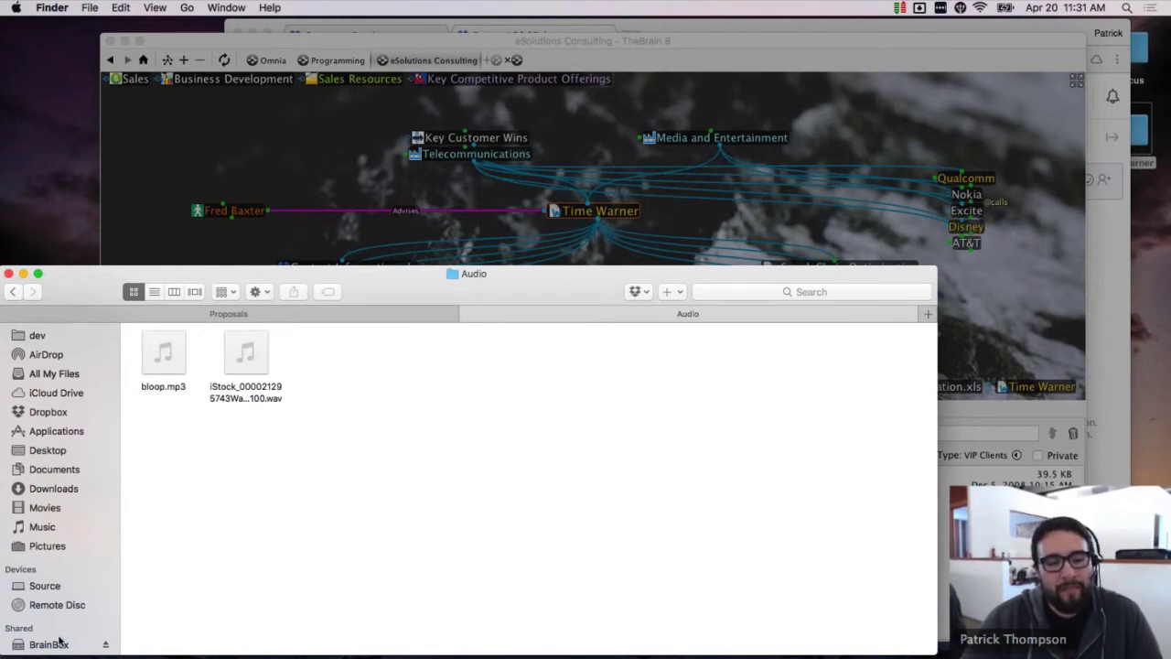
Step: Add bloop.mp3 from the shared Audio folder to TheBrain as a linked child thought of Time Warner
{"action": "scroll", "coordinate": [59, 640], "scroll_direction": "down", "scroll_amount": 2}
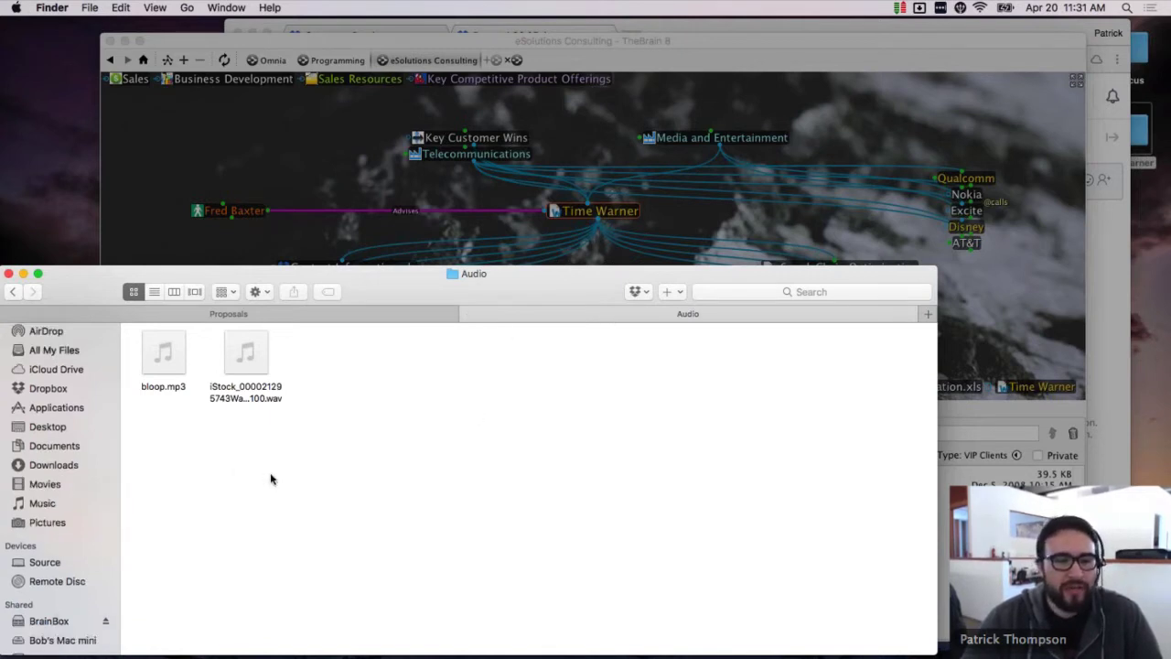
{"action": "left_click", "coordinate": [154, 370]}
{"action": "left_click_drag", "start_coordinate": [585, 288], "coordinate": [288, 235]}
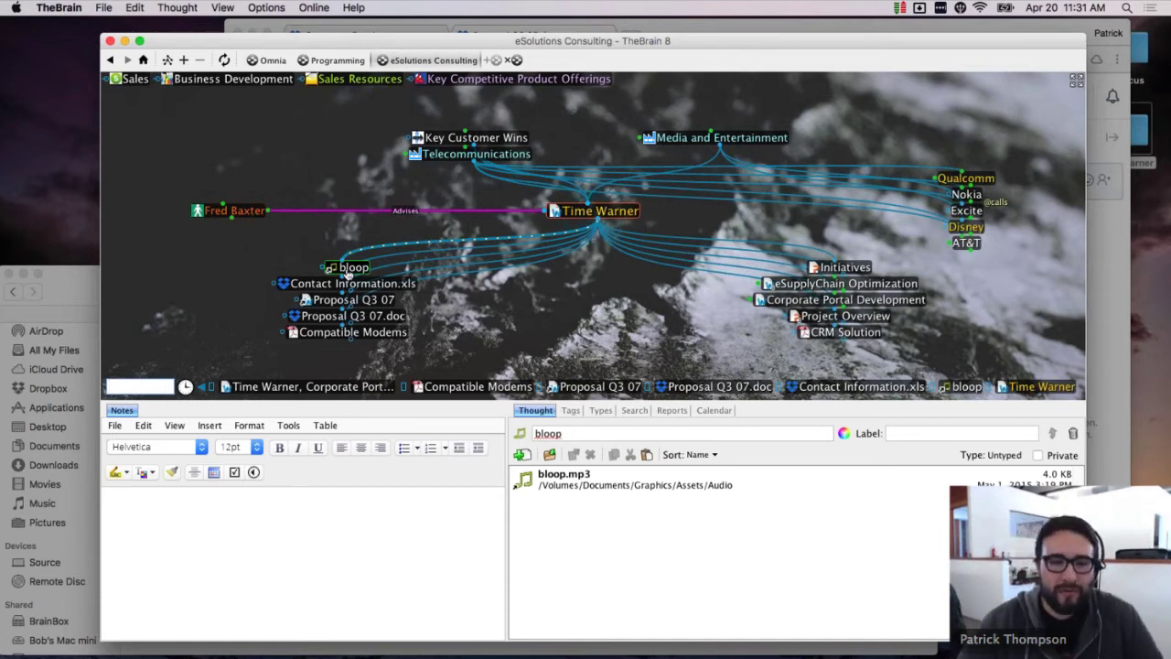
{"action": "left_click", "coordinate": [77, 288]}
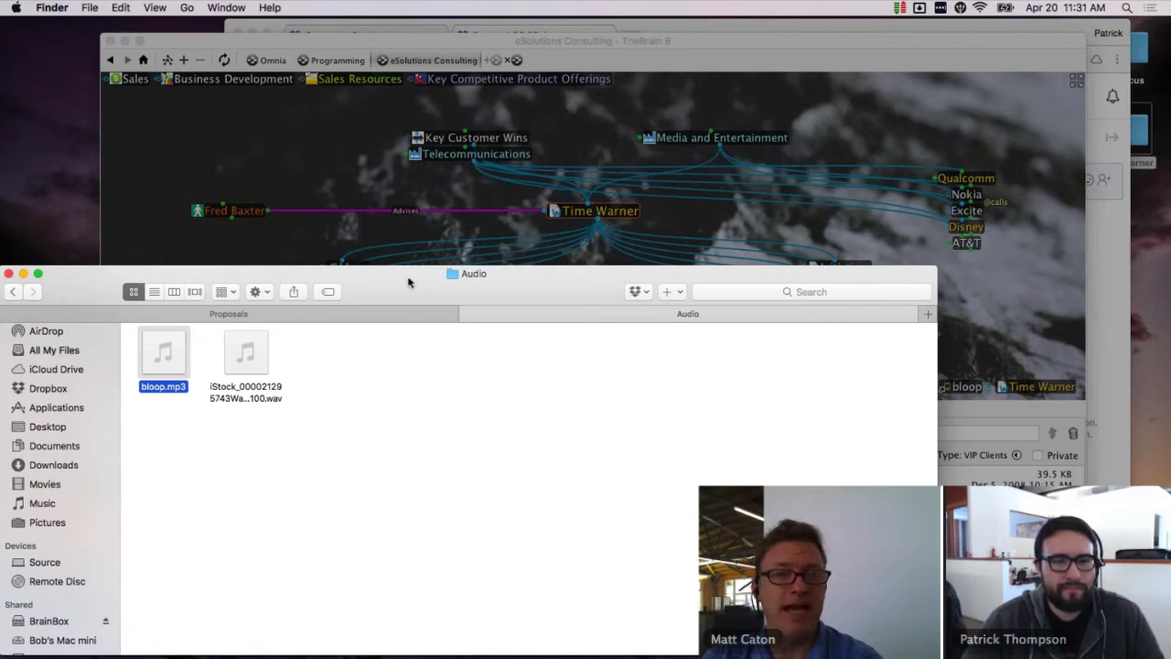
{"action": "left_click", "coordinate": [295, 235]}
{"action": "left_click", "coordinate": [81, 284]}
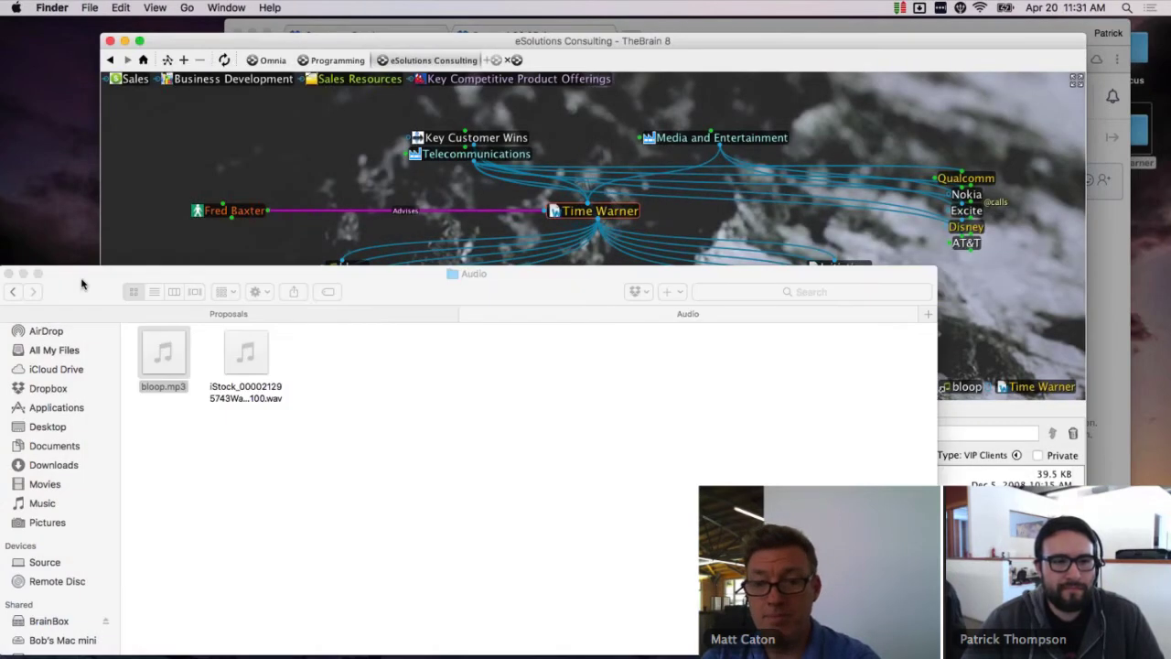
{"action": "left_click", "coordinate": [320, 241]}
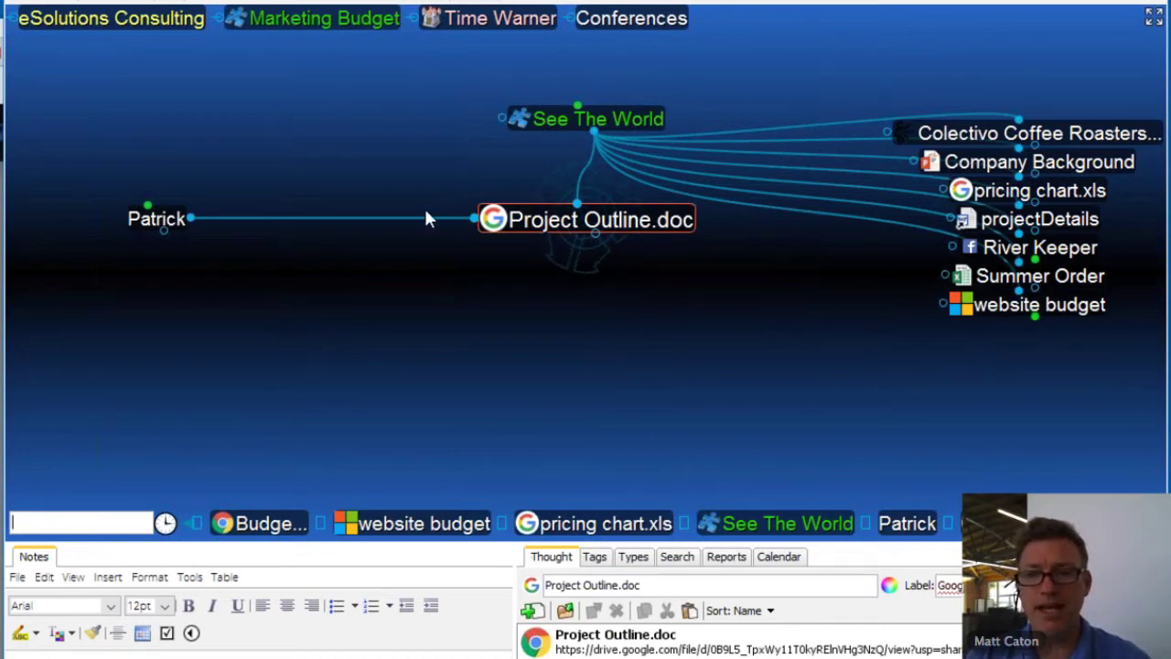
Step: View the Google Drive document attached to the Project Outline.doc thought in the browser and return to TheBrain
{"action": "left_click", "coordinate": [497, 220]}
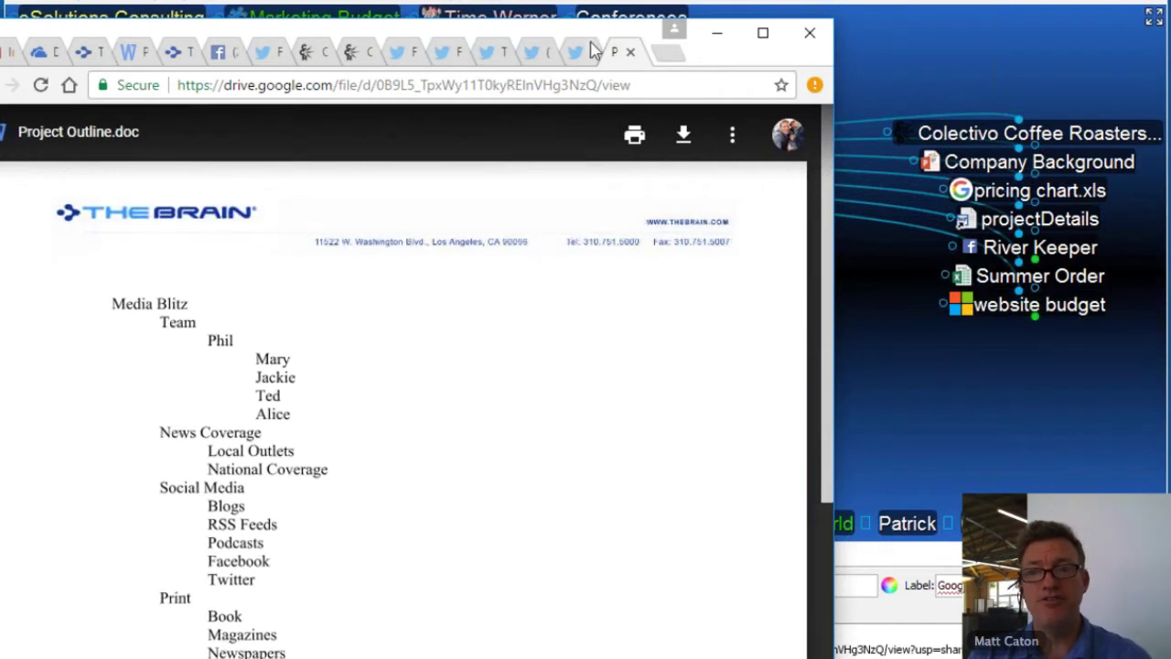
{"action": "left_click", "coordinate": [721, 34]}
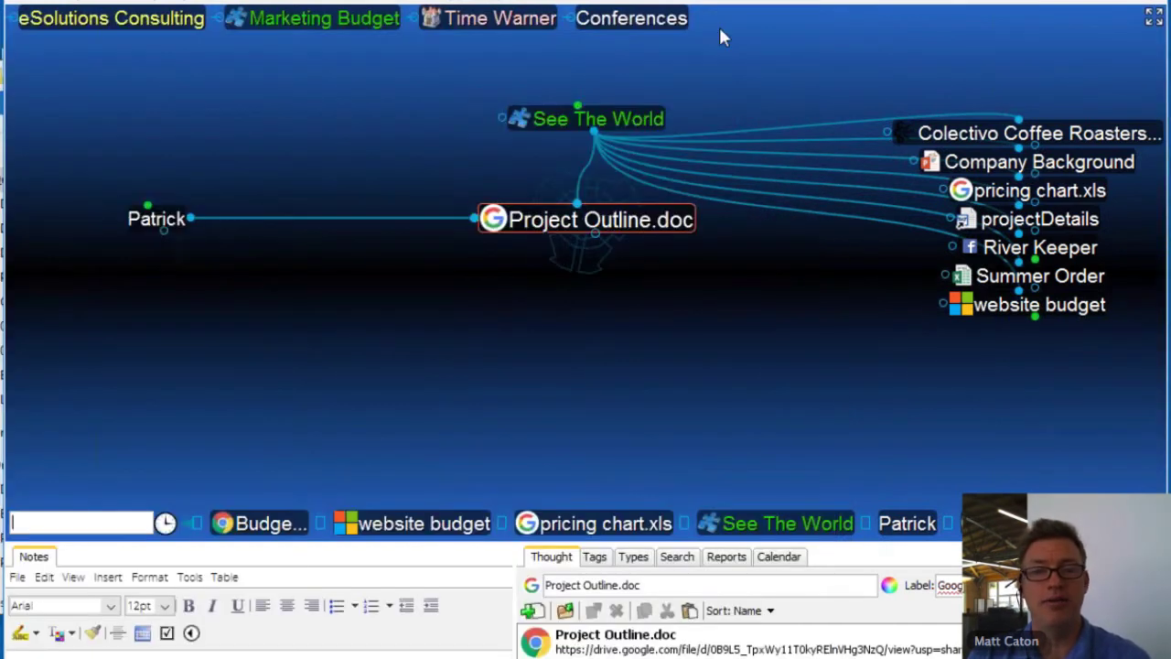
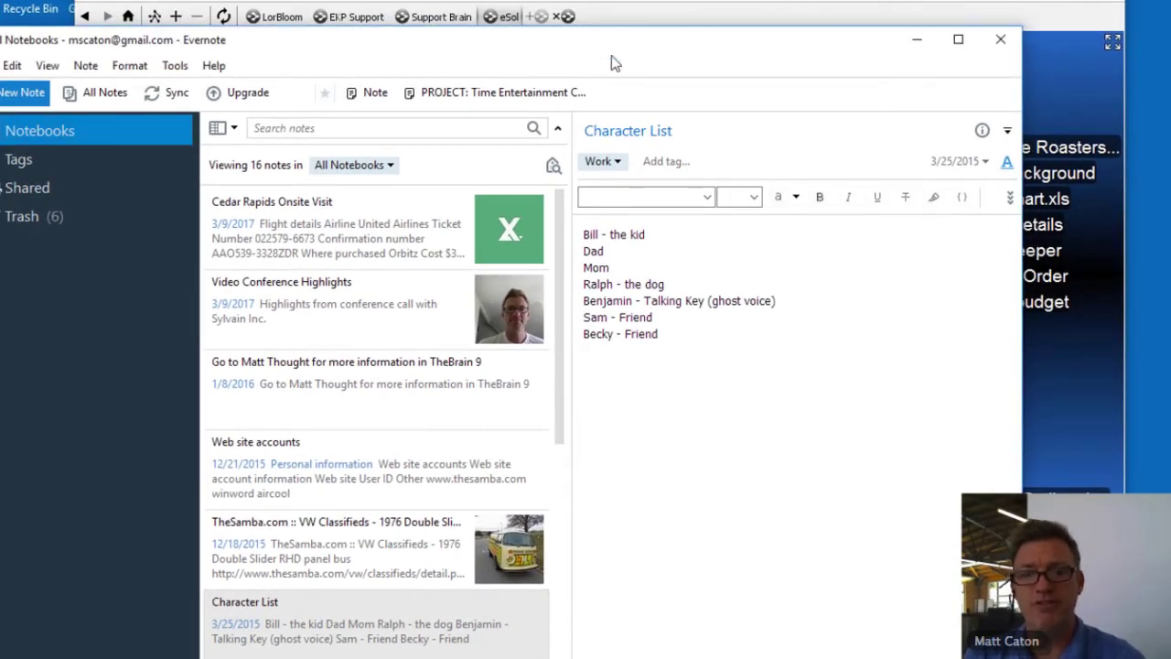
Step: Copy the share URL of the Cedar Rapids Onsite Visit note in Evernote and paste it in TheBrain as a child thought of See The World
{"action": "right_click", "coordinate": [348, 233]}
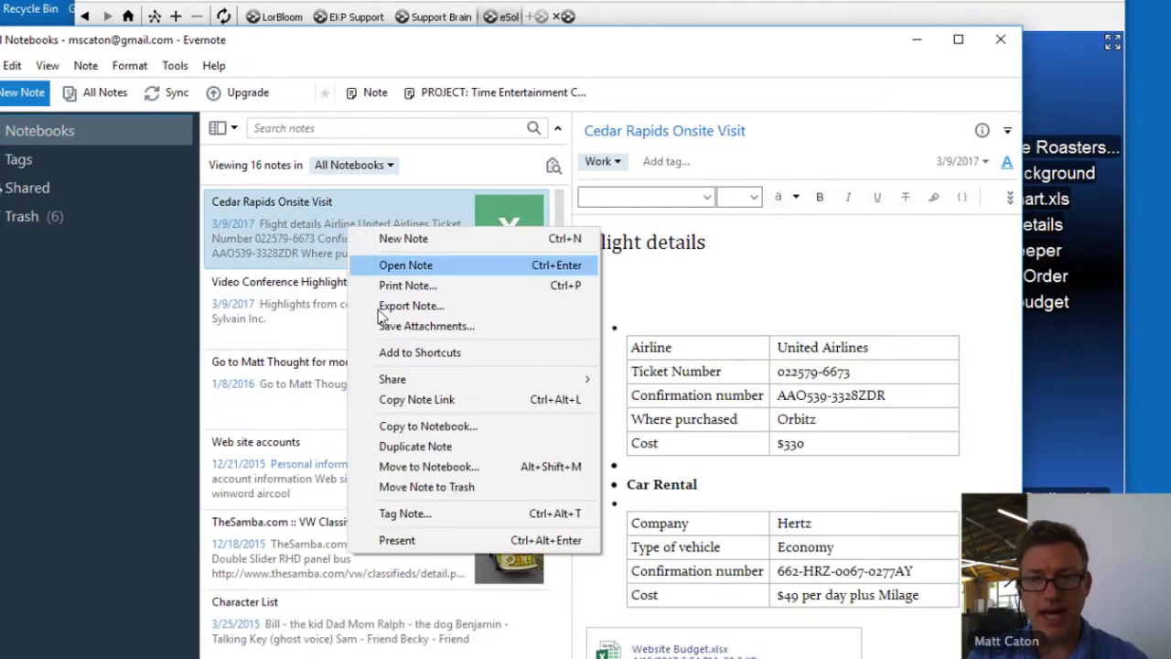
{"action": "mouse_move", "coordinate": [396, 386]}
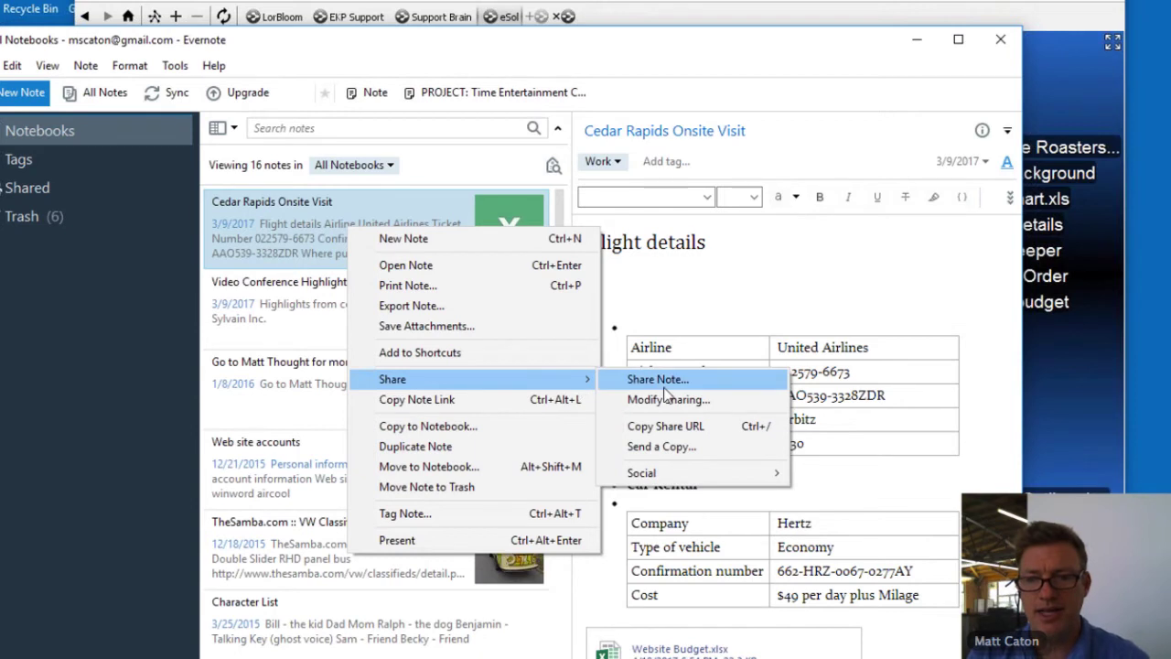
{"action": "left_click", "coordinate": [699, 430]}
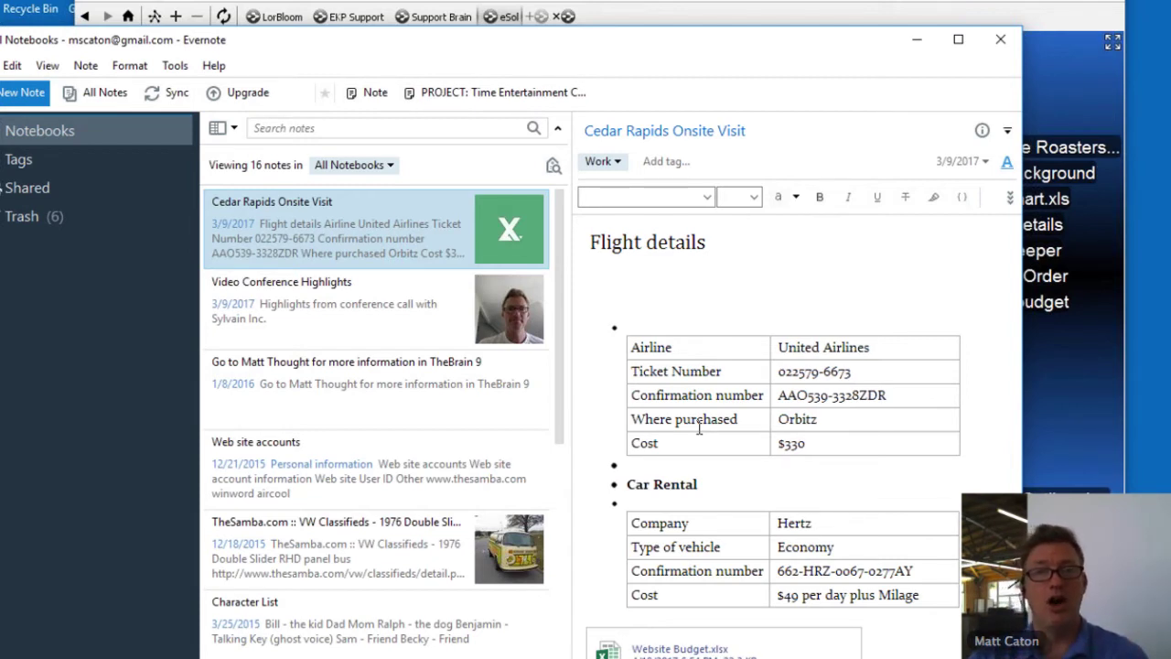
{"action": "left_click", "coordinate": [1066, 380]}
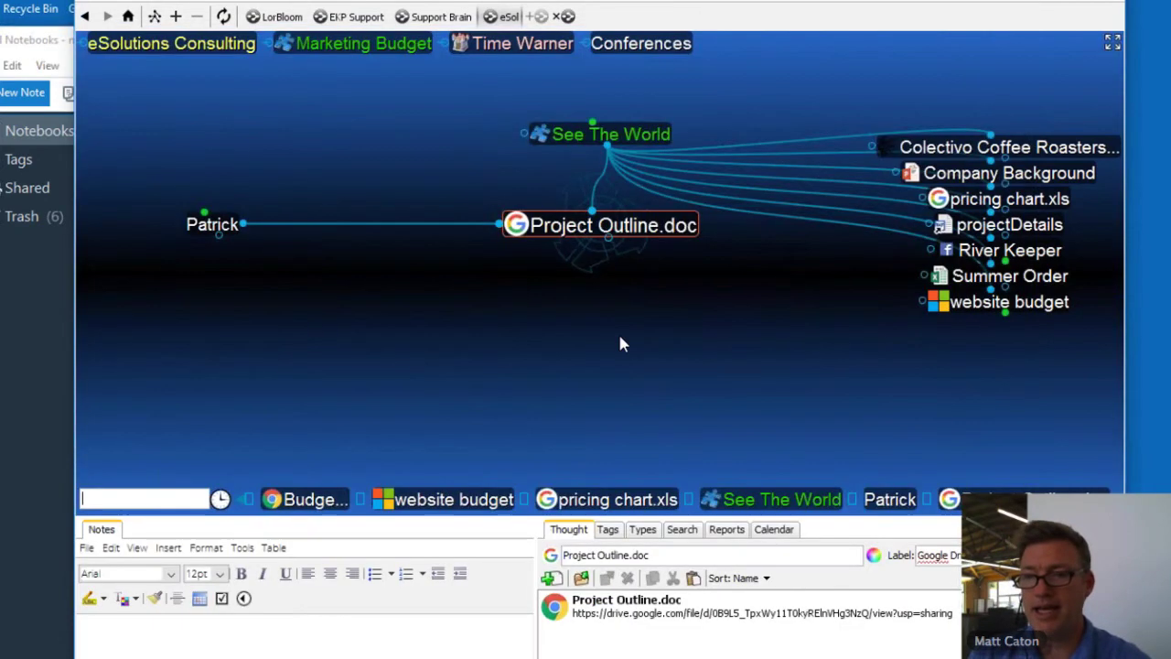
{"action": "left_click", "coordinate": [600, 139]}
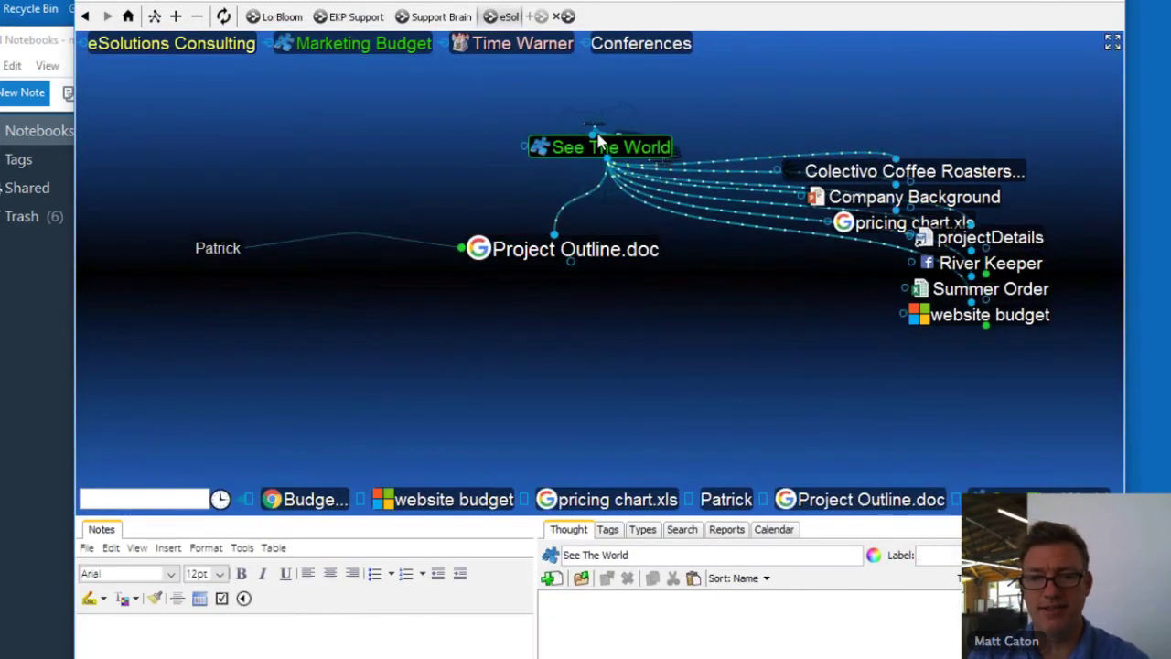
{"action": "right_click", "coordinate": [568, 404]}
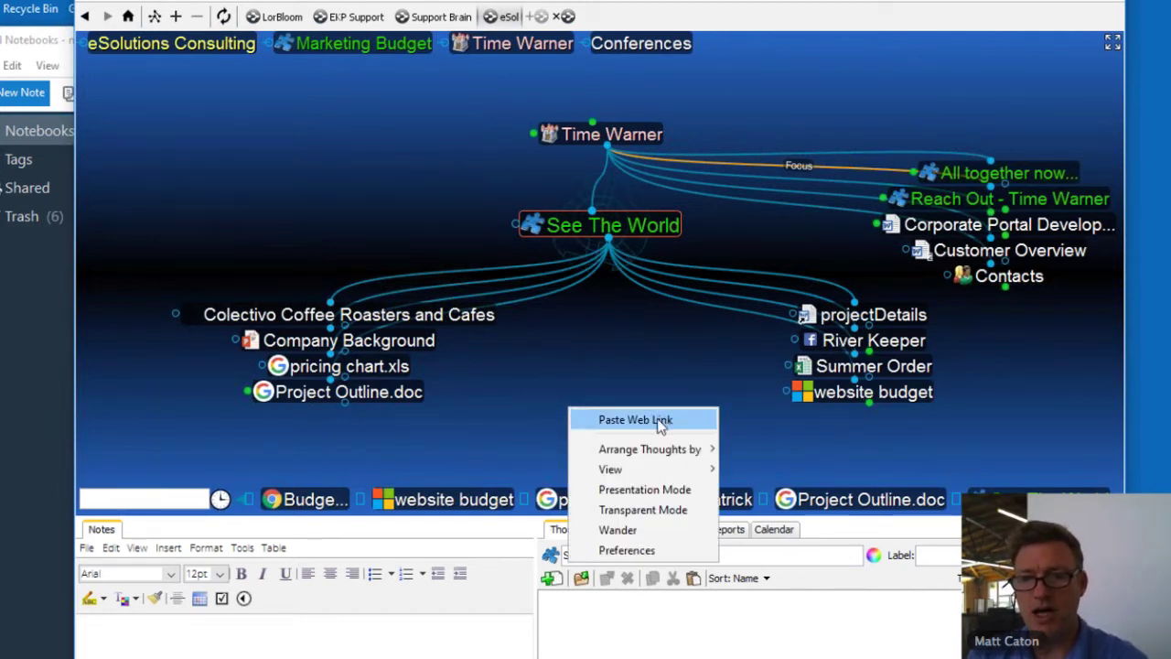
{"action": "left_click", "coordinate": [658, 421]}
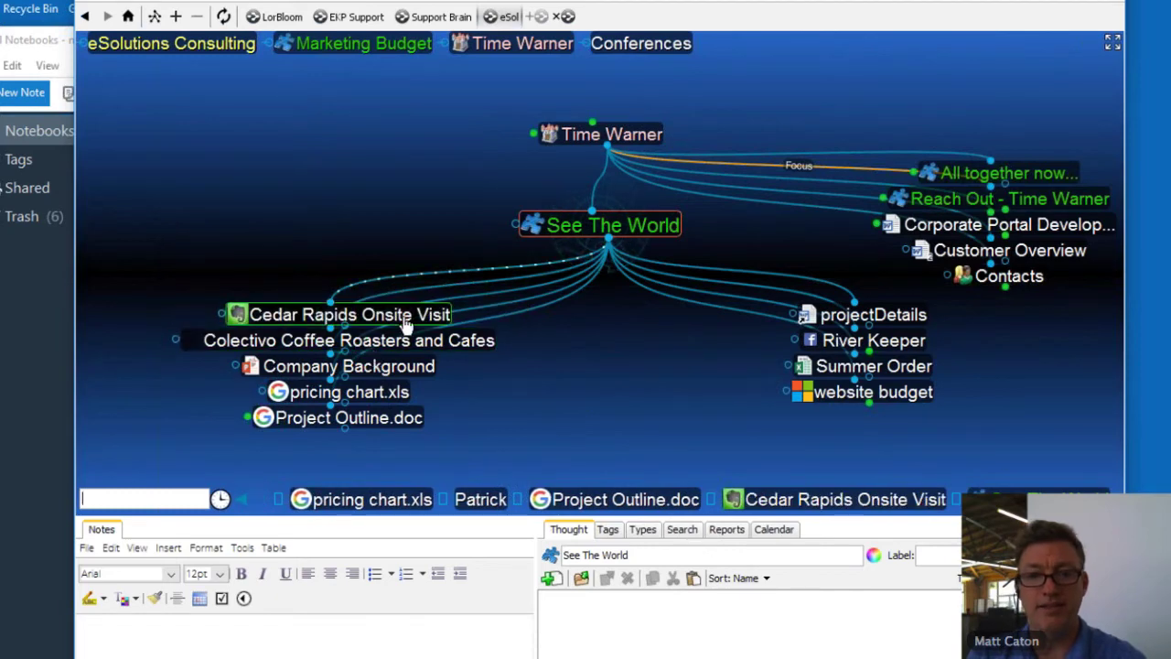
Step: View the Evernote web page attached to the Cedar Rapids Onsite Visit thought in the browser and return to TheBrain
{"action": "left_click", "coordinate": [243, 324]}
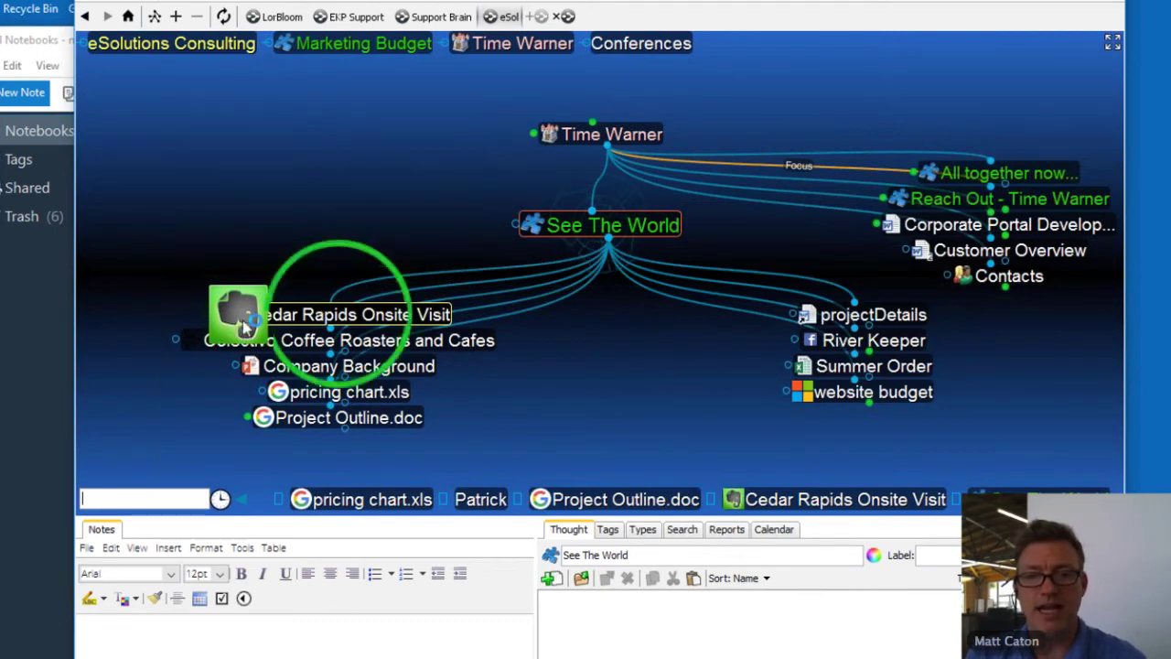
{"action": "scroll", "coordinate": [480, 422], "scroll_direction": "down", "scroll_amount": 3}
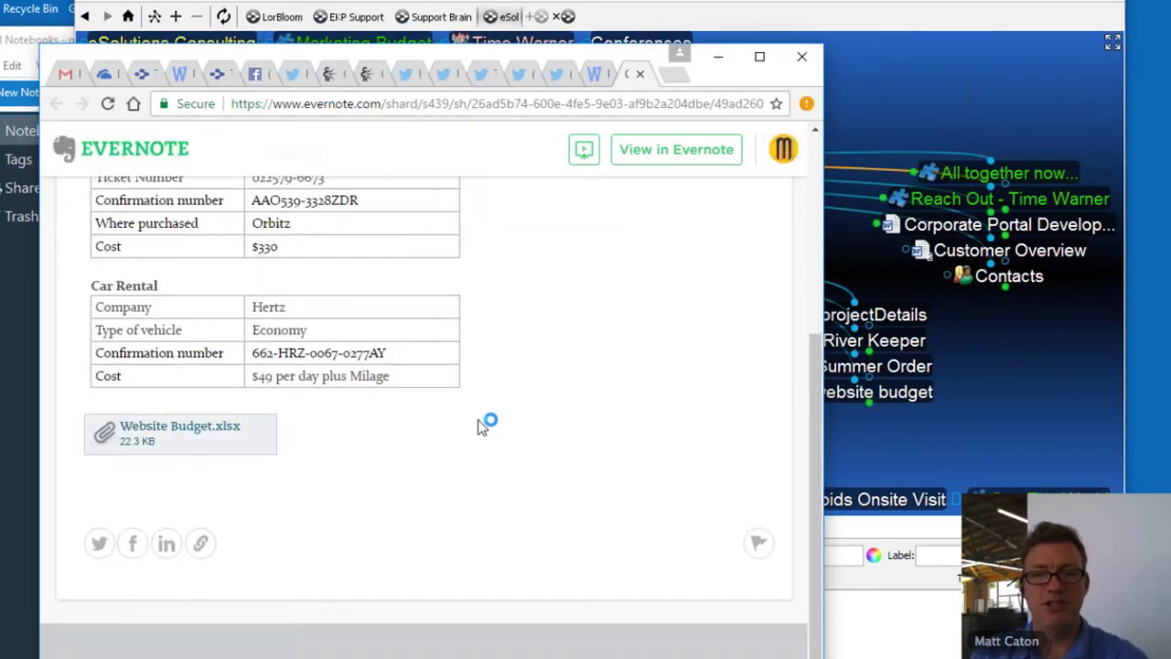
{"action": "scroll", "coordinate": [480, 426], "scroll_direction": "up", "scroll_amount": 3}
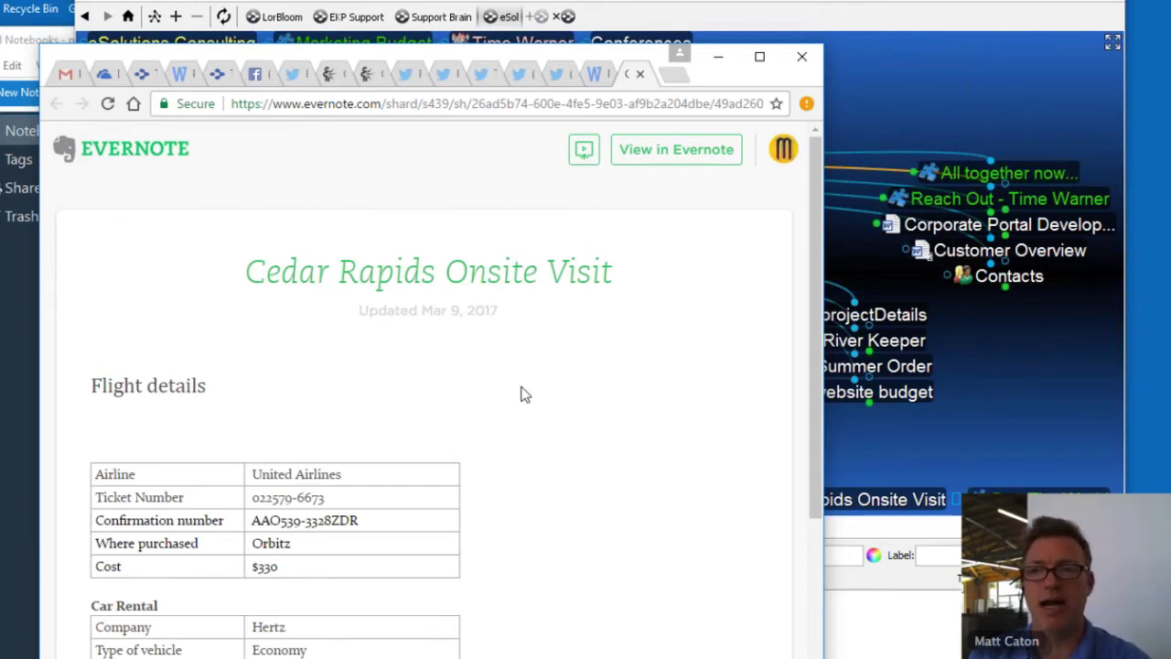
{"action": "left_click", "coordinate": [718, 56]}
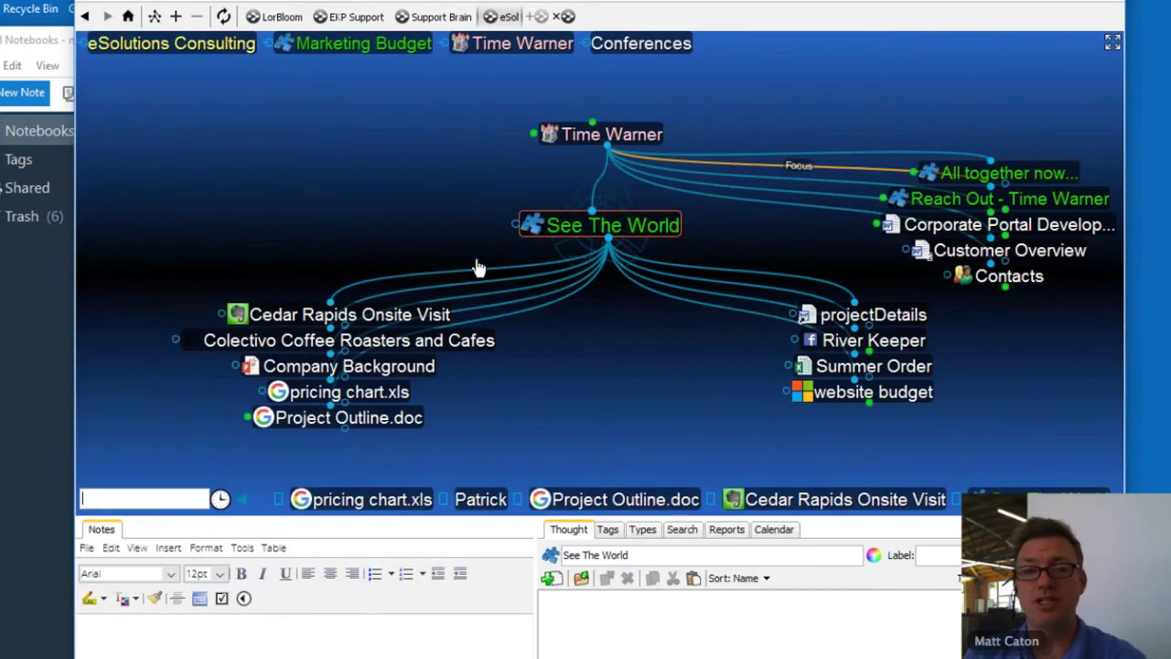
Step: Switch to Evernote, examine the sharing options of the Video Conference Highlights note, and return to TheBrain
{"action": "left_click", "coordinate": [11, 350]}
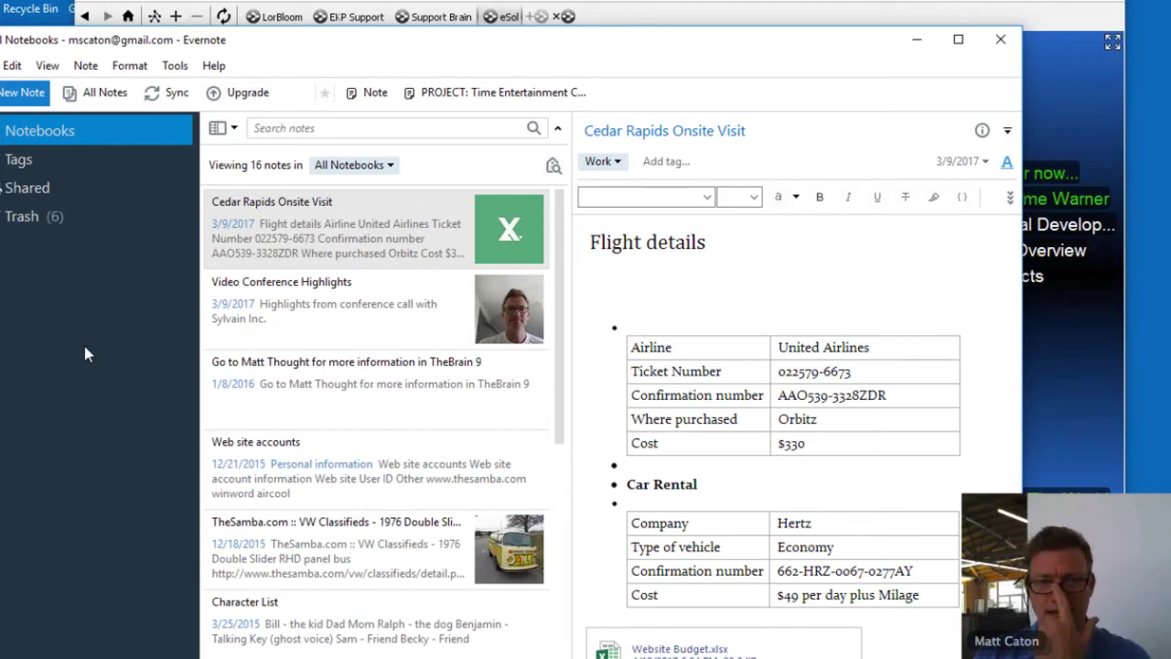
{"action": "left_click", "coordinate": [353, 330]}
{"action": "right_click", "coordinate": [355, 331]}
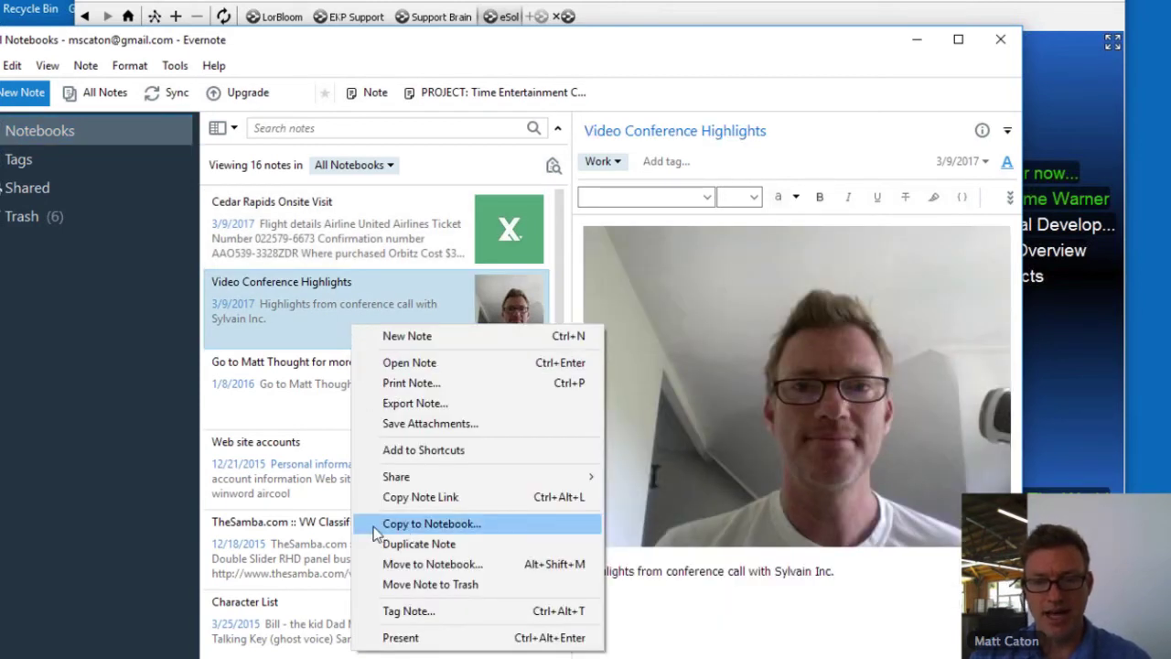
{"action": "mouse_move", "coordinate": [397, 476]}
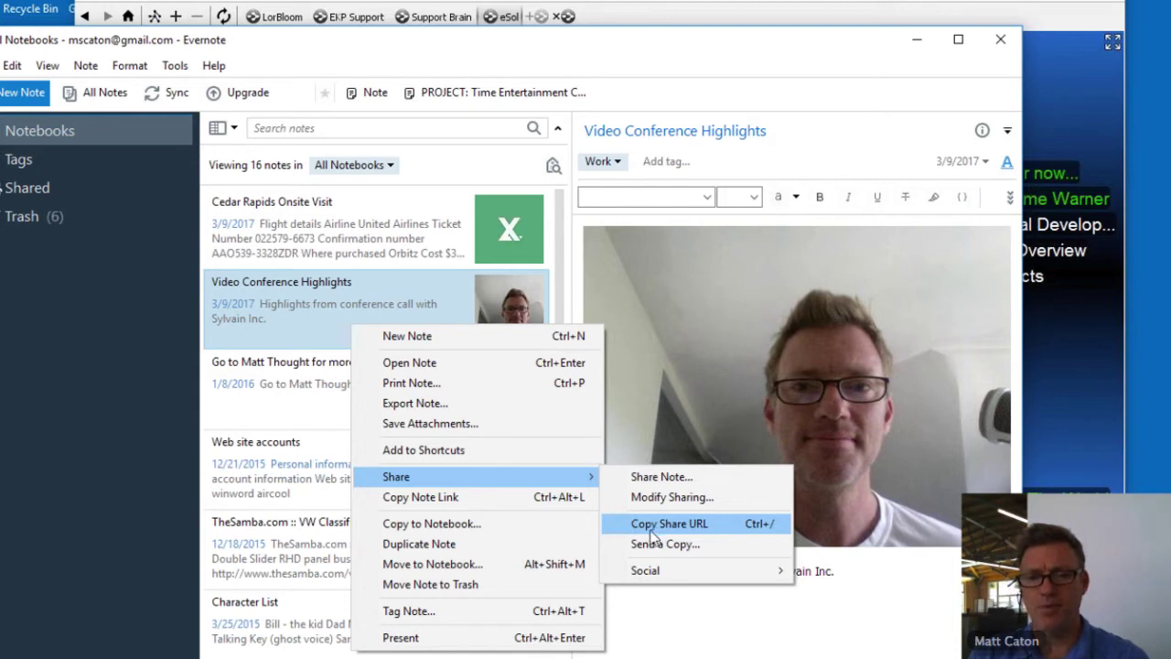
{"action": "left_click", "coordinate": [289, 438]}
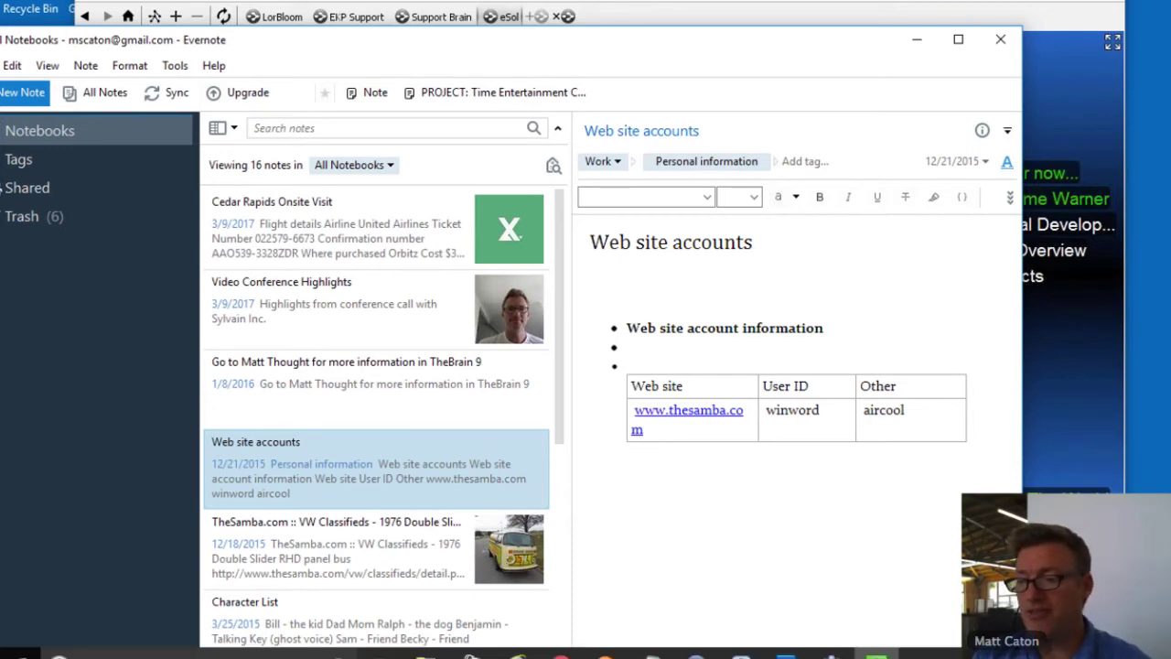
{"action": "left_click", "coordinate": [926, 44]}
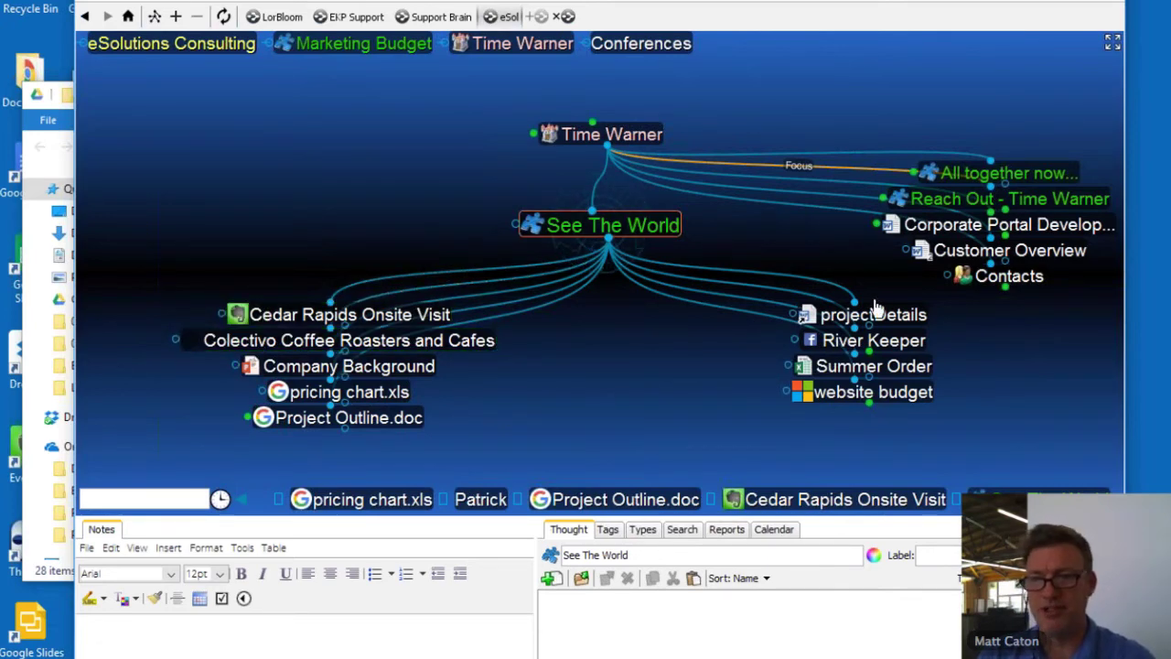
Step: Copy the Dropbox sharing link of Materials Research.xlsx in File Explorer and paste it in TheBrain as a child thought of See The World
{"action": "mouse_move", "coordinate": [856, 394]}
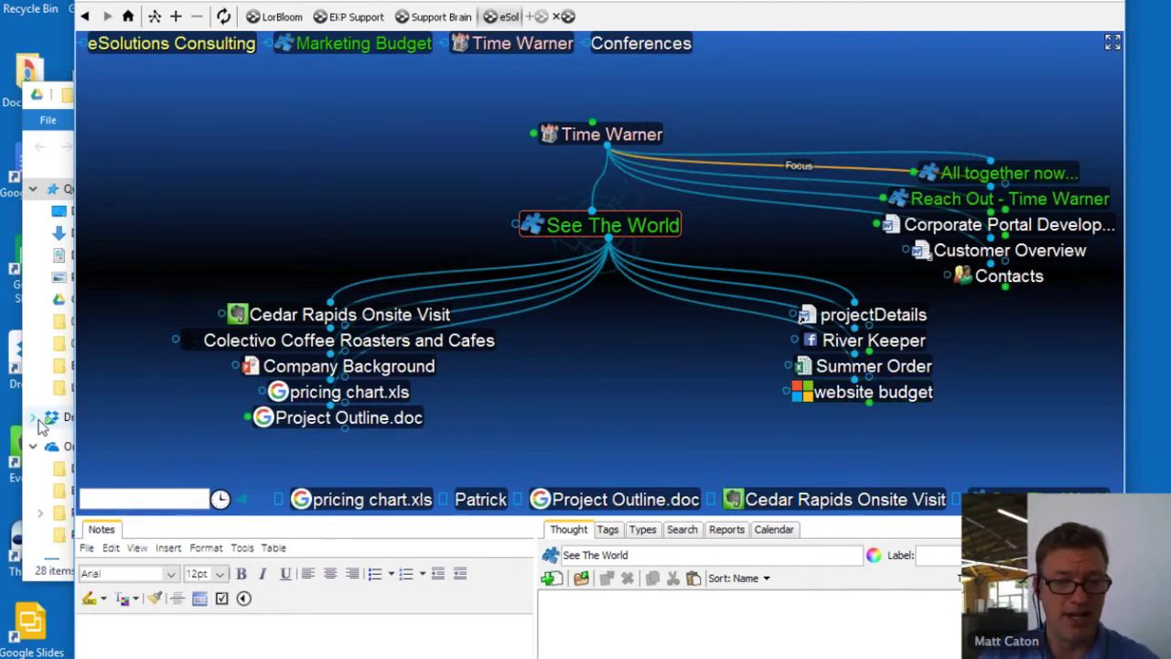
{"action": "left_click", "coordinate": [73, 407]}
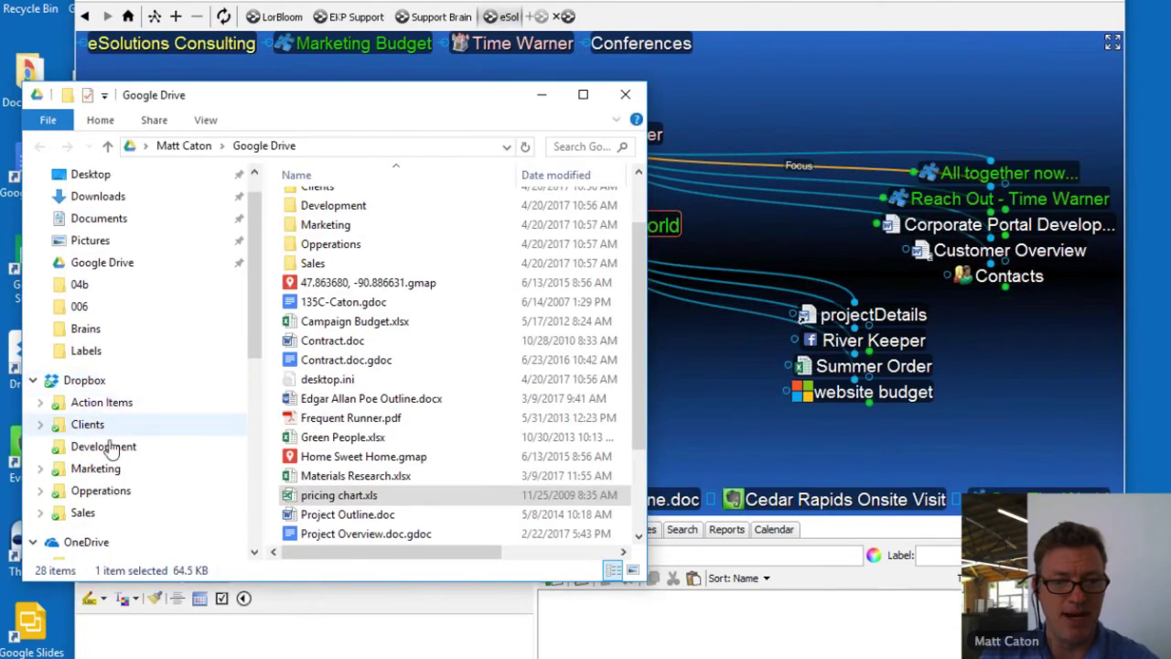
{"action": "left_click", "coordinate": [348, 480]}
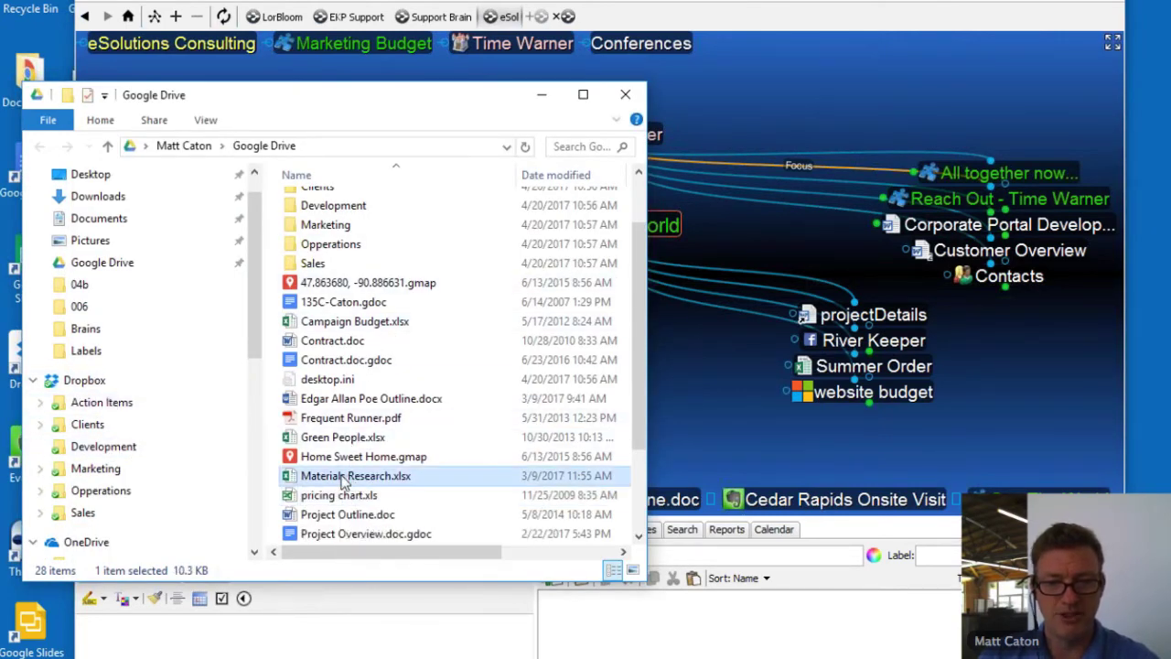
{"action": "left_click", "coordinate": [85, 386]}
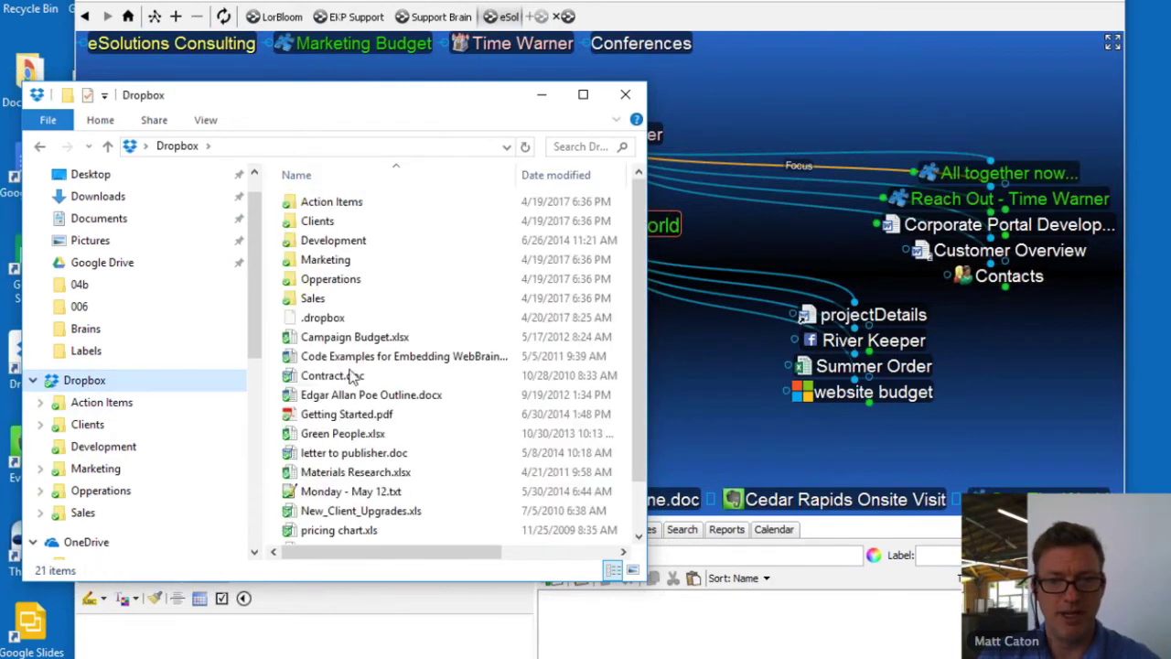
{"action": "right_click", "coordinate": [352, 479]}
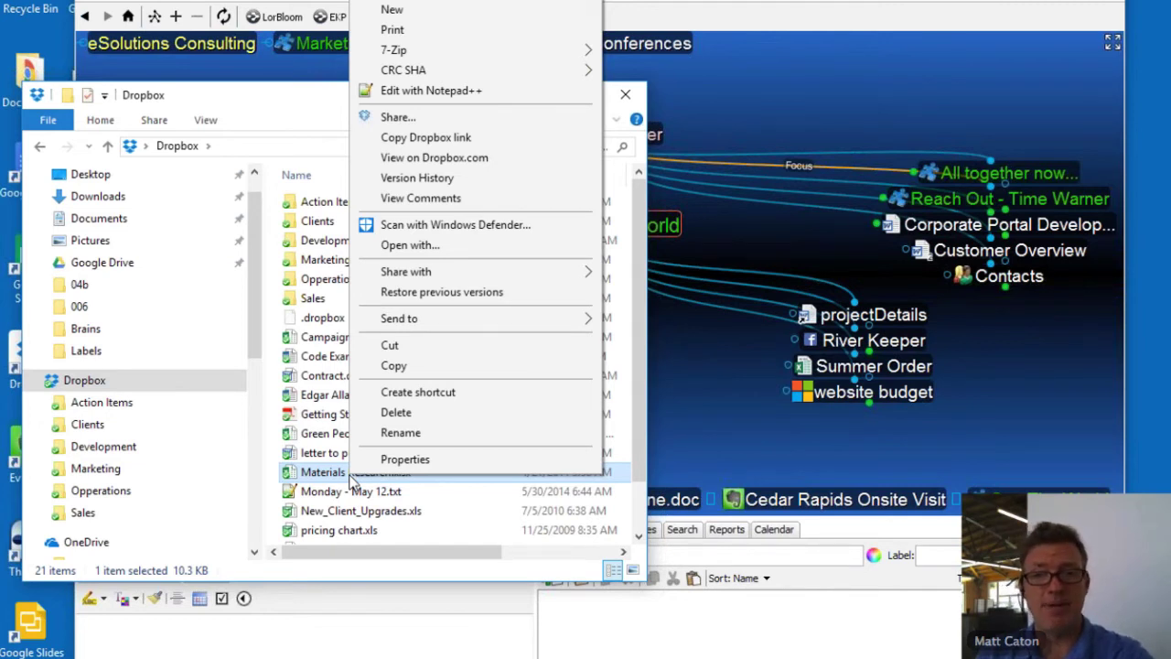
{"action": "left_click", "coordinate": [436, 116]}
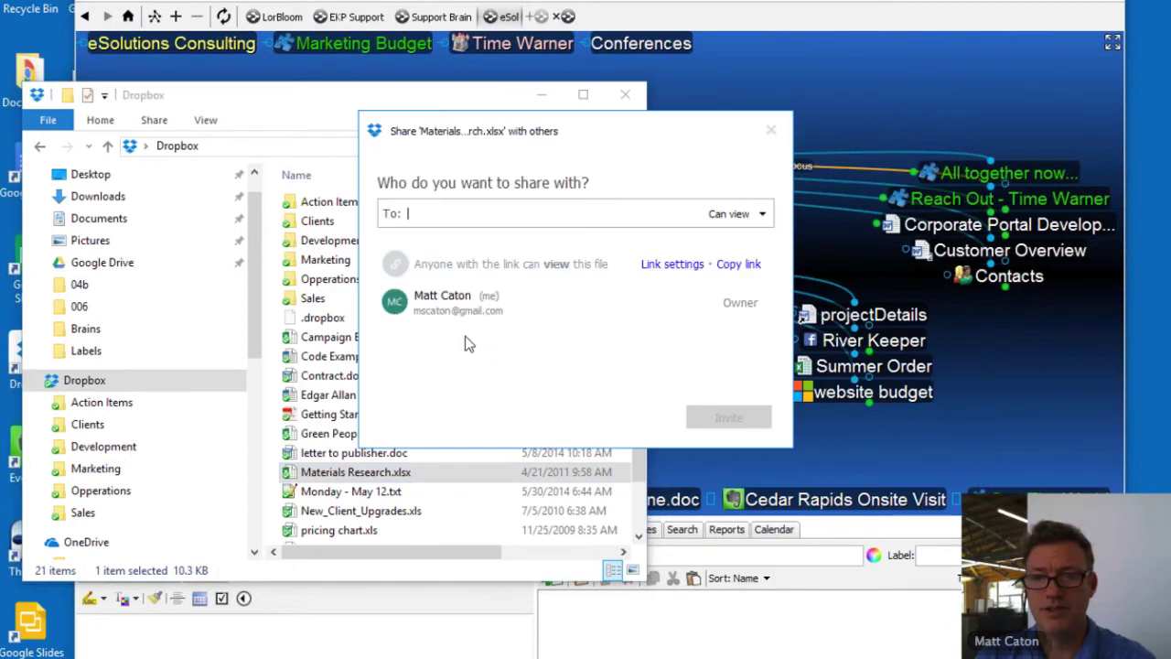
{"action": "left_click", "coordinate": [738, 264]}
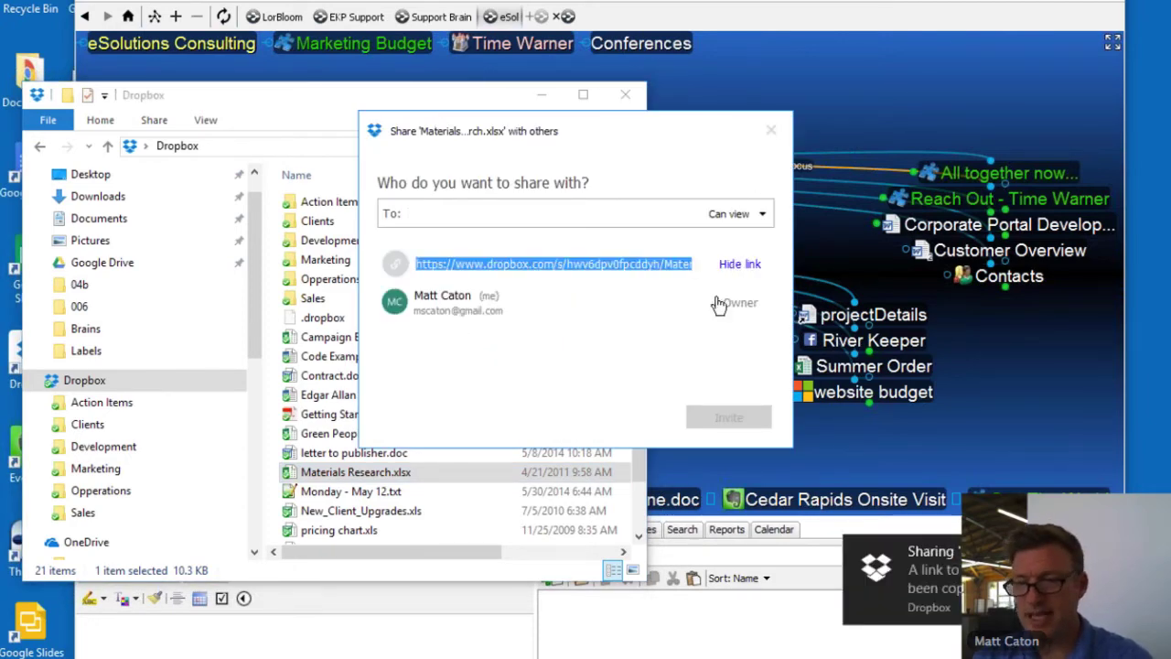
{"action": "right_click", "coordinate": [671, 407]}
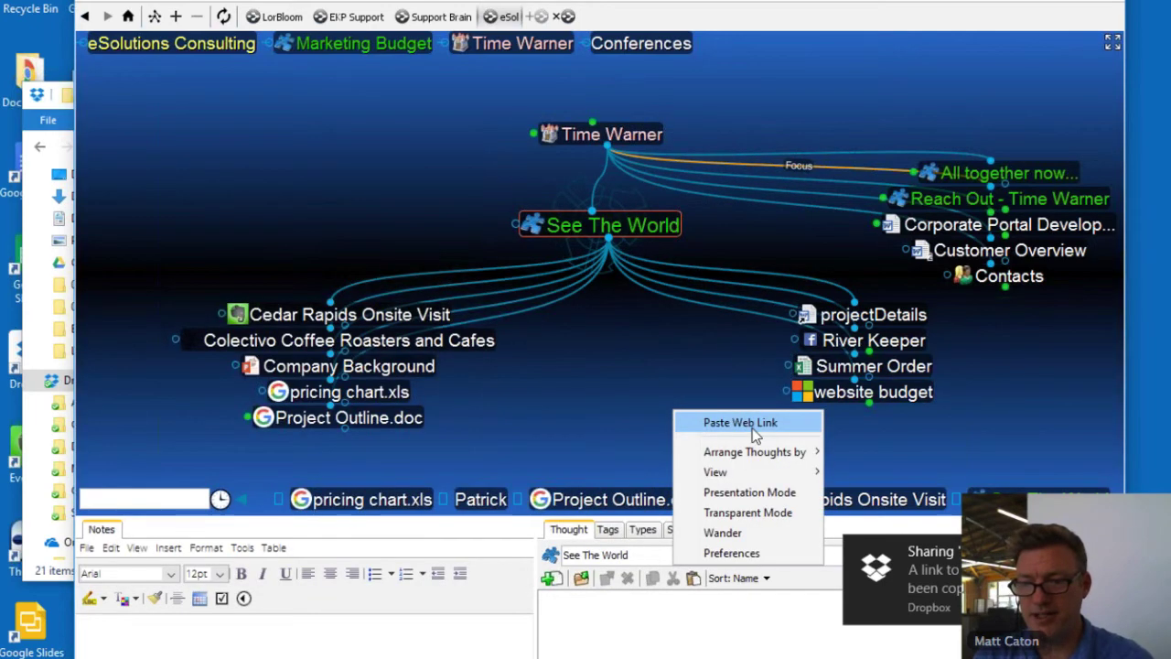
{"action": "left_click", "coordinate": [755, 430]}
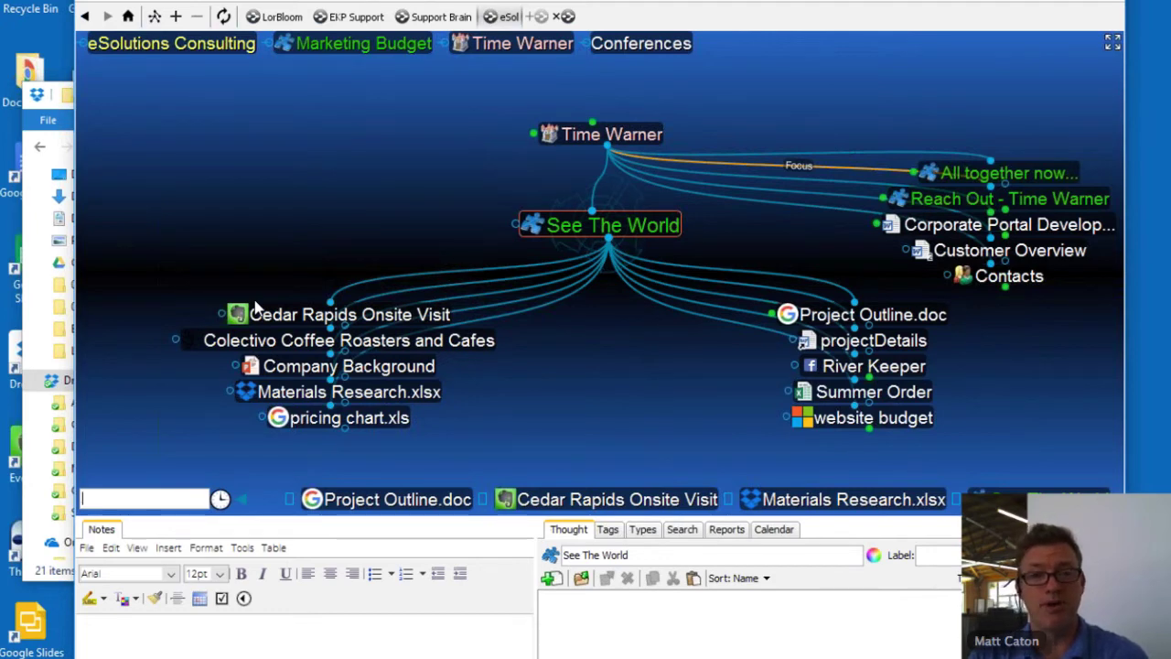
Step: Synchronize the eSol brain with TheBrain Cloud Services using Sync now, and move its window aside
{"action": "left_click", "coordinate": [224, 18]}
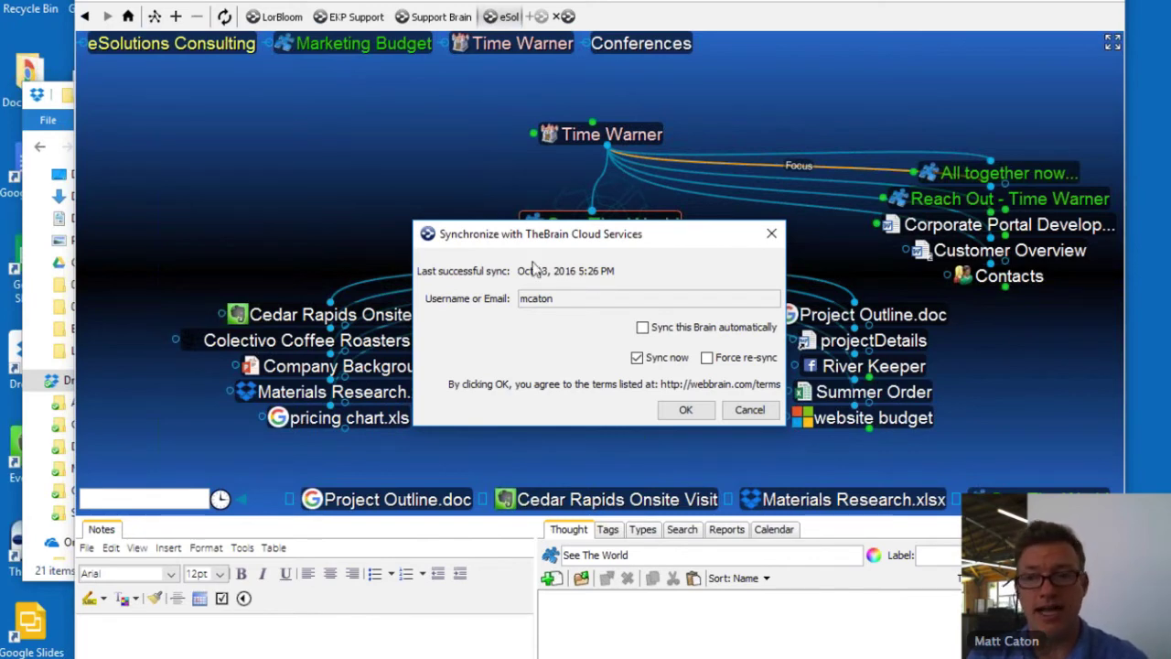
{"action": "left_click", "coordinate": [686, 412]}
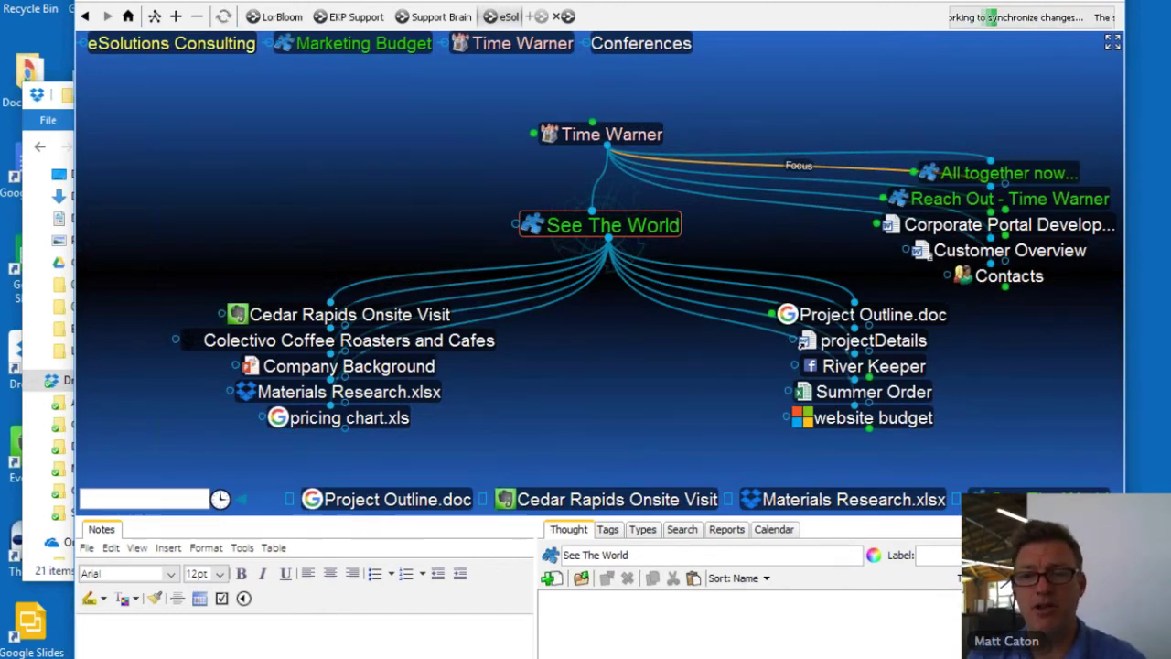
{"action": "left_click_drag", "start_coordinate": [144, 280], "coordinate": [462, 277]}
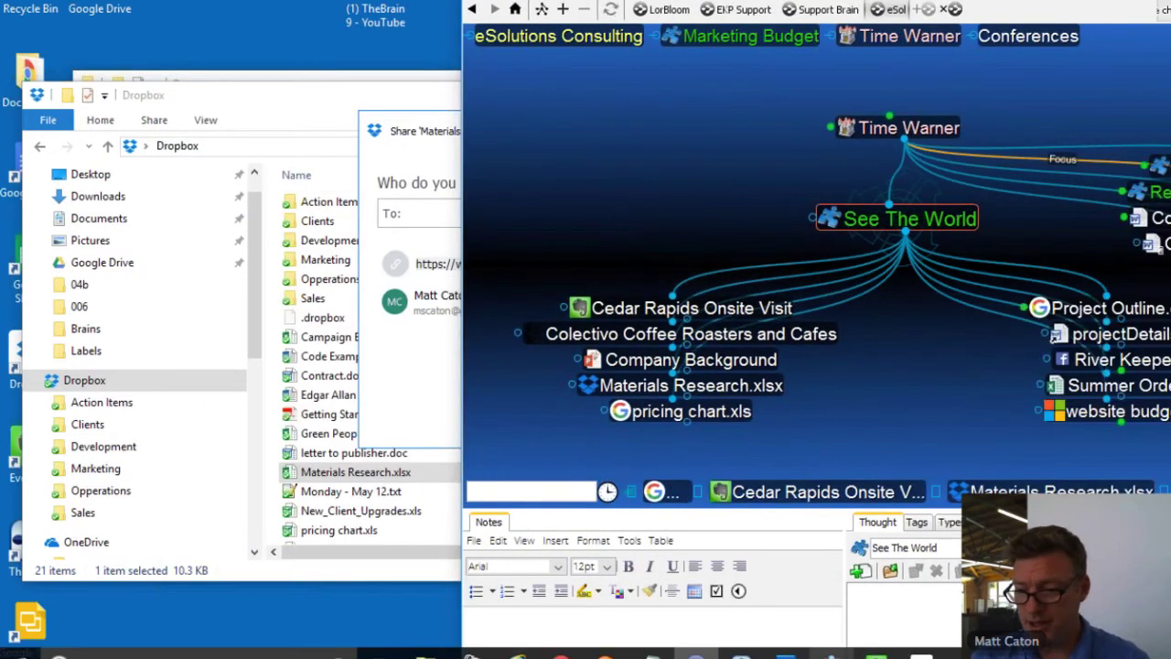
Step: Switch to Chrome's thebrain.com page and log in to the TheBrain Cloud Services account
{"action": "mouse_move", "coordinate": [561, 651]}
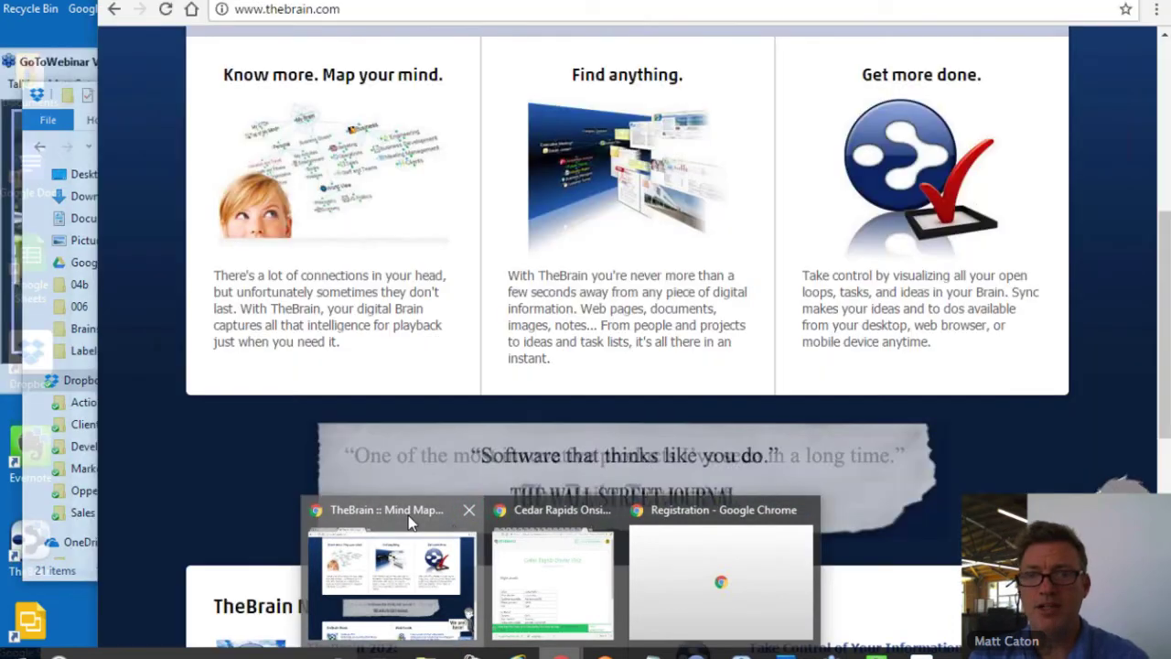
{"action": "left_click", "coordinate": [410, 522]}
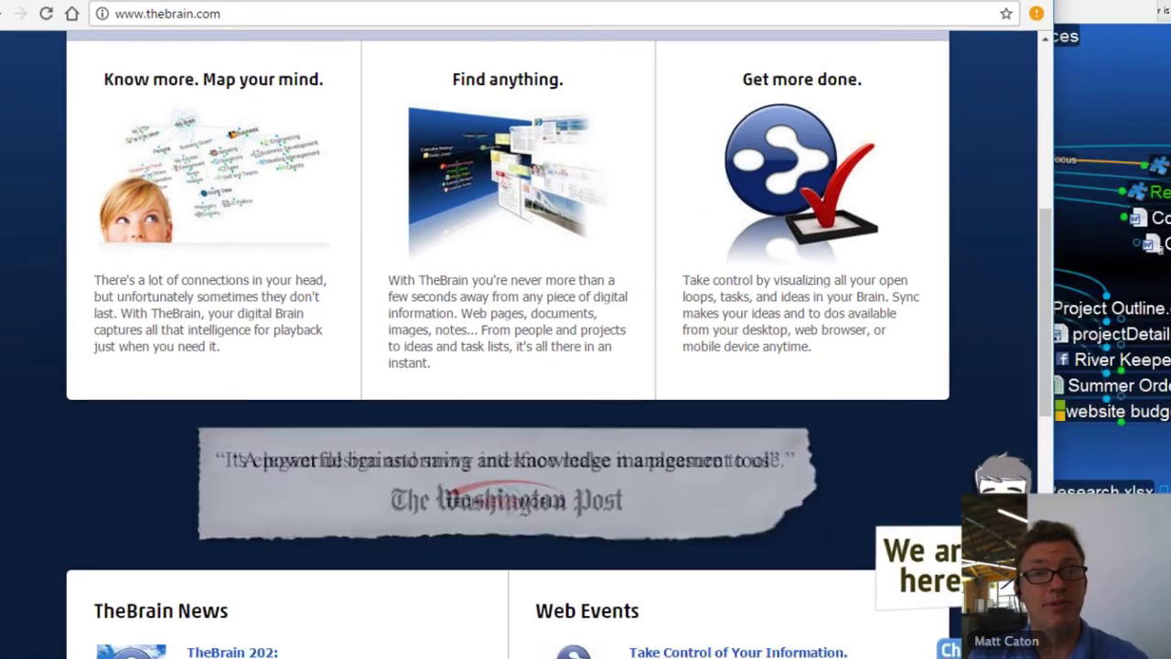
{"action": "scroll", "coordinate": [627, 193], "scroll_direction": "up", "scroll_amount": 5}
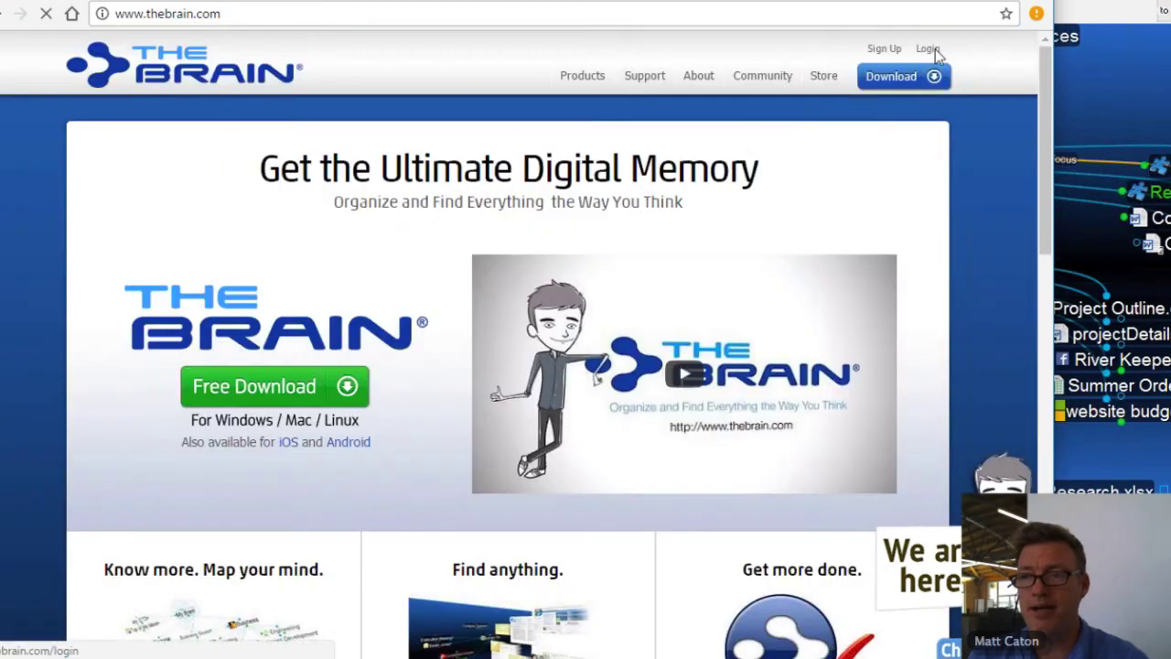
{"action": "left_click", "coordinate": [933, 48]}
{"action": "left_click", "coordinate": [495, 149]}
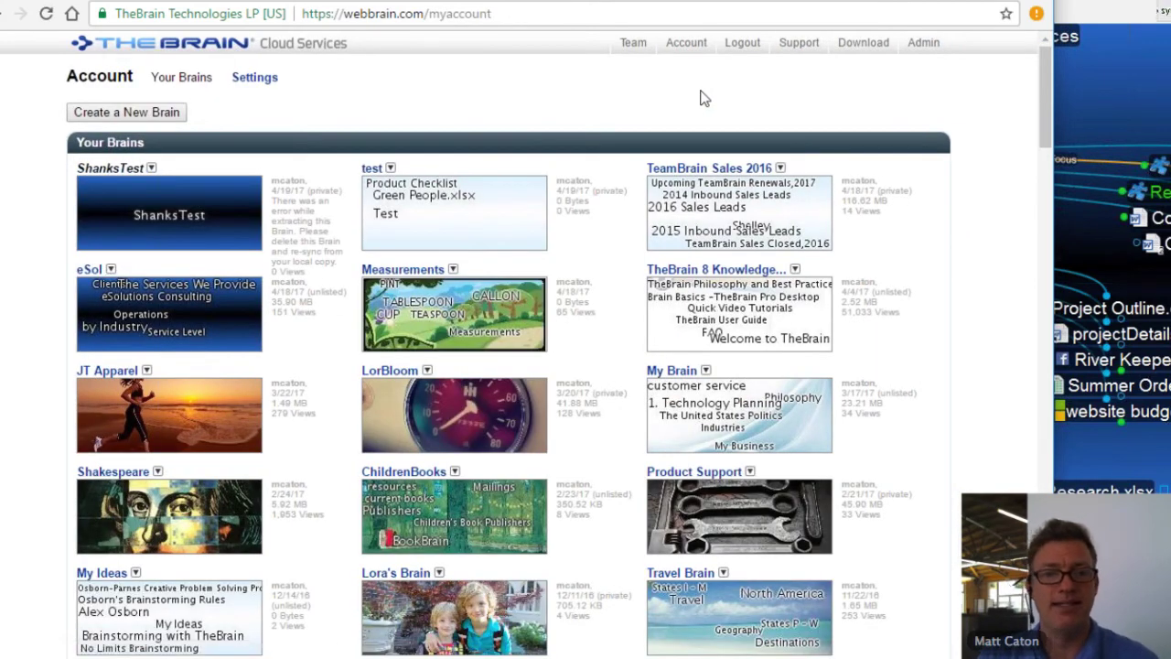
Step: Open the eSol brain online and navigate through Clients, Service Level and Gold to the Time Warner thought
{"action": "left_click", "coordinate": [216, 310]}
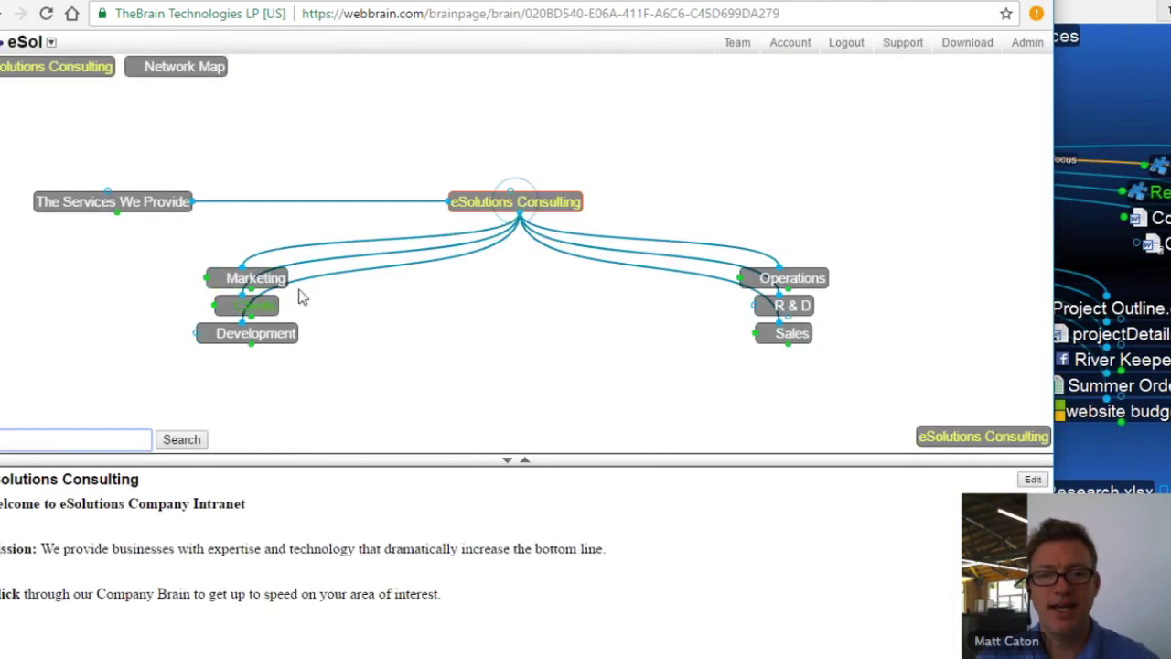
{"action": "left_click", "coordinate": [247, 305]}
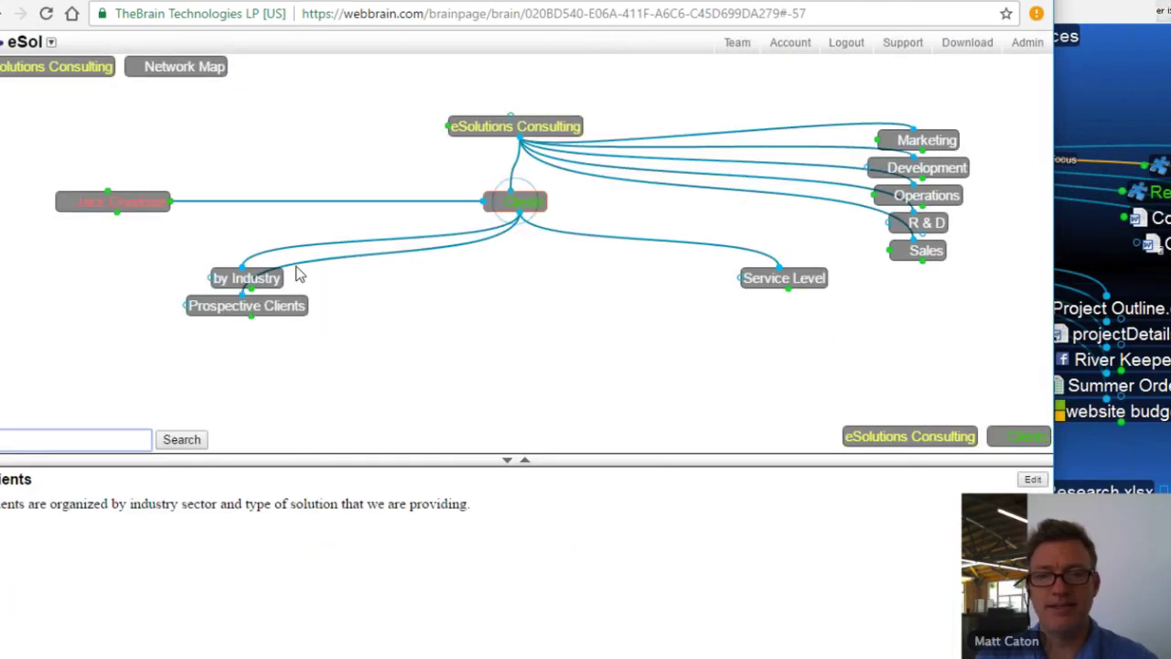
{"action": "left_click", "coordinate": [817, 276]}
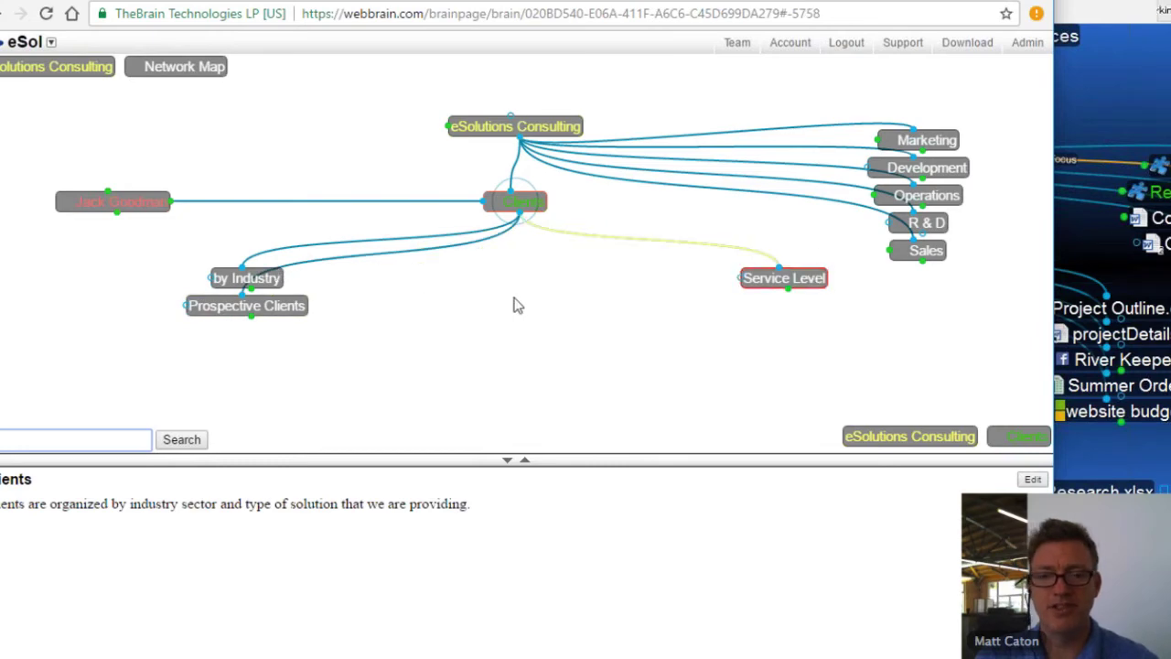
{"action": "left_click", "coordinate": [249, 309]}
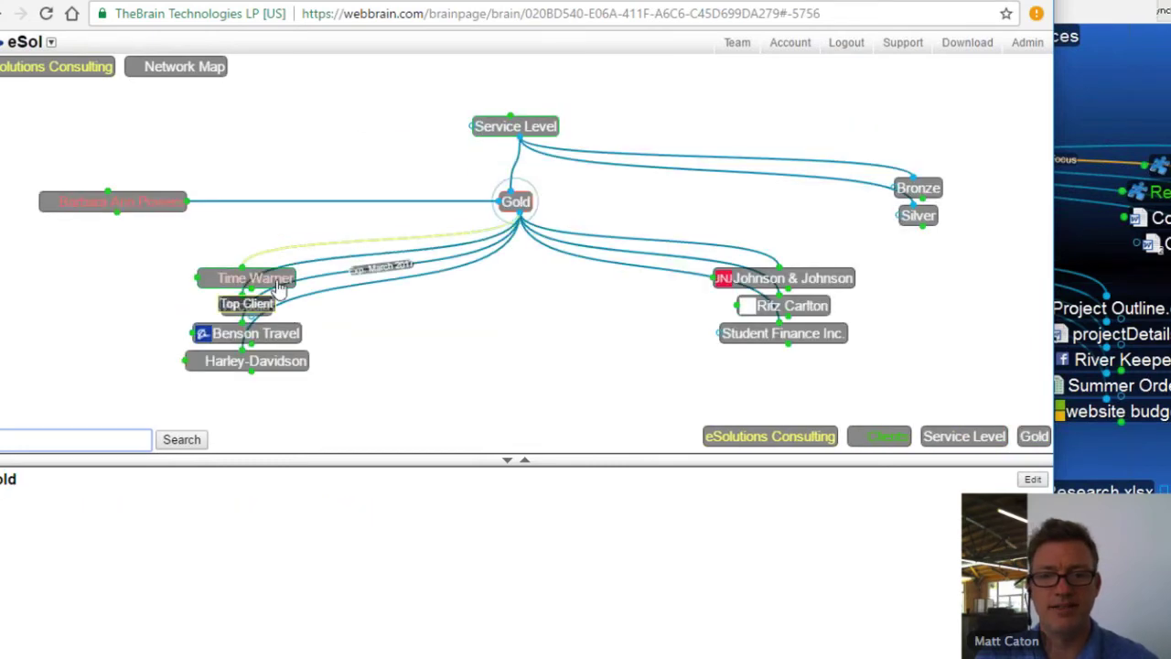
{"action": "left_click", "coordinate": [252, 276]}
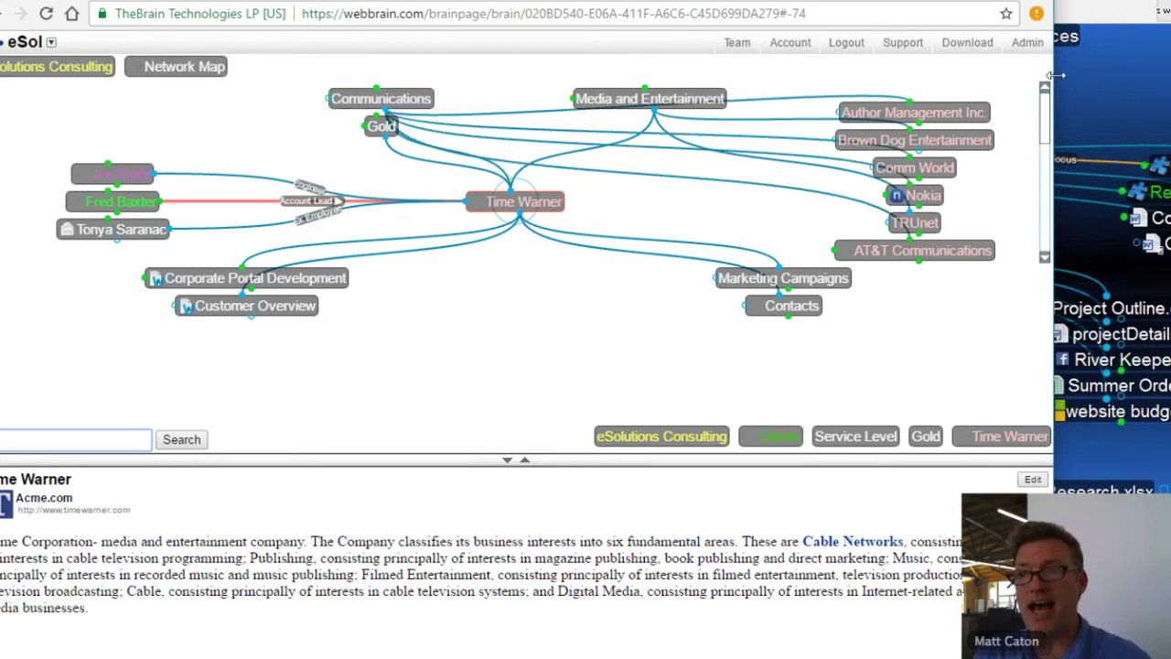
Step: Narrow the browser window so the desktop brain shows beside it, and return to the browser
{"action": "left_click_drag", "start_coordinate": [1057, 75], "coordinate": [550, 64]}
{"action": "left_click", "coordinate": [723, 64]}
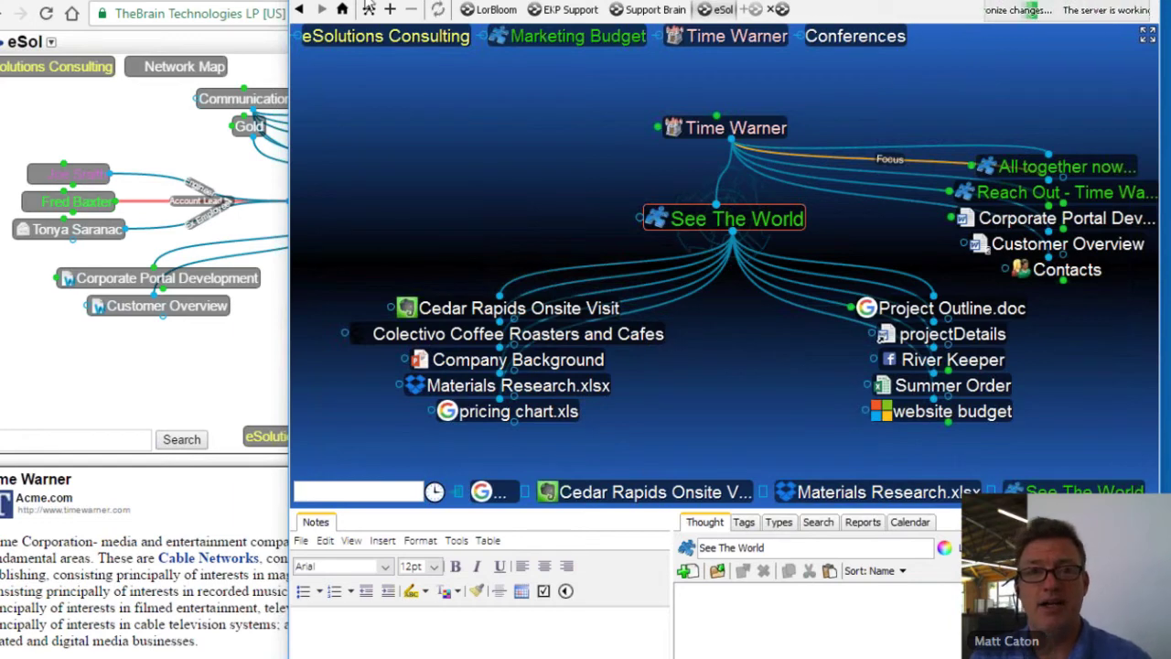
{"action": "key", "text": "alt+Tab"}
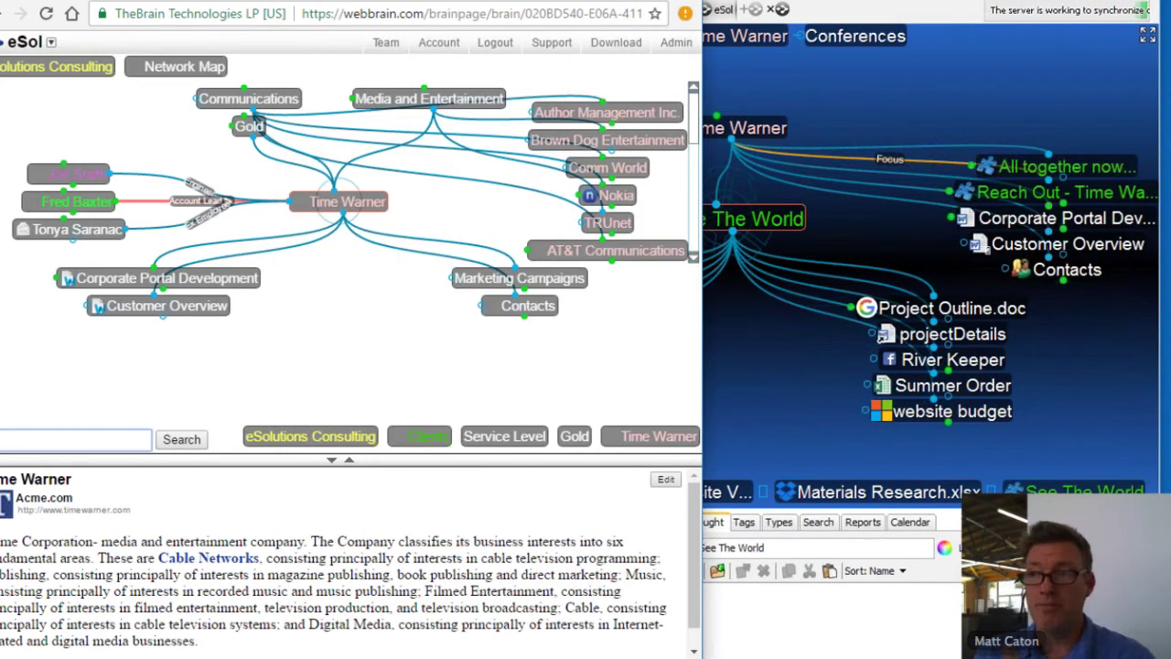
Step: Activate Customer Overview in the online brain and create a child thought named Customer Early Year Review
{"action": "left_click", "coordinate": [202, 311]}
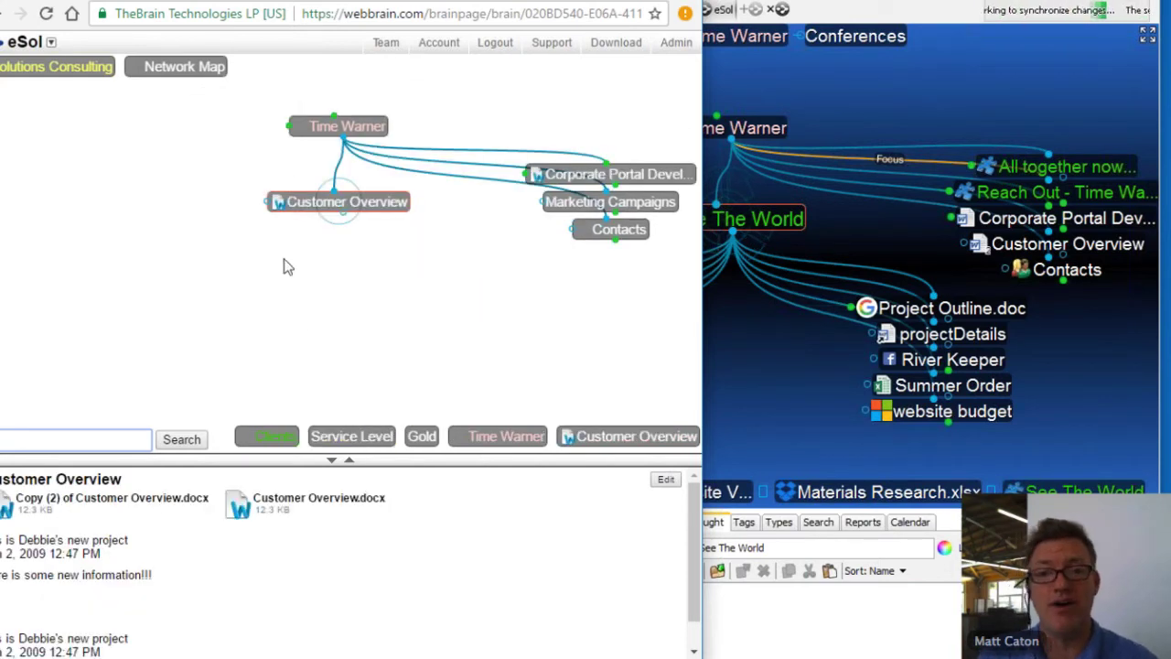
{"action": "left_click_drag", "start_coordinate": [340, 214], "coordinate": [284, 315]}
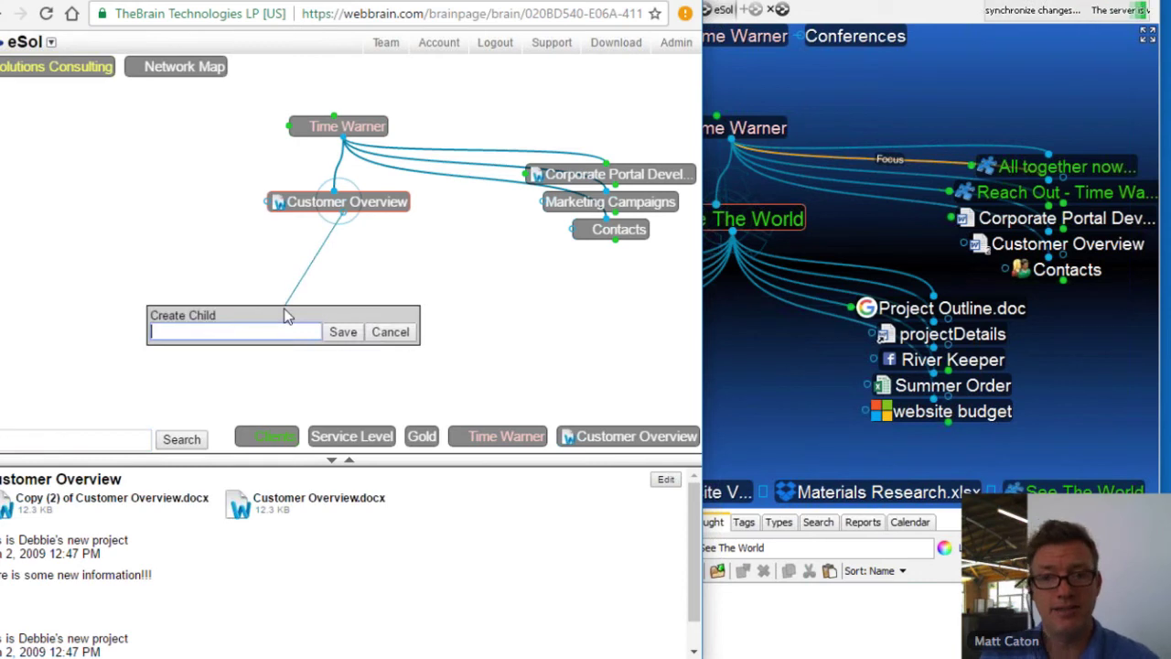
{"action": "type", "text": "C"}
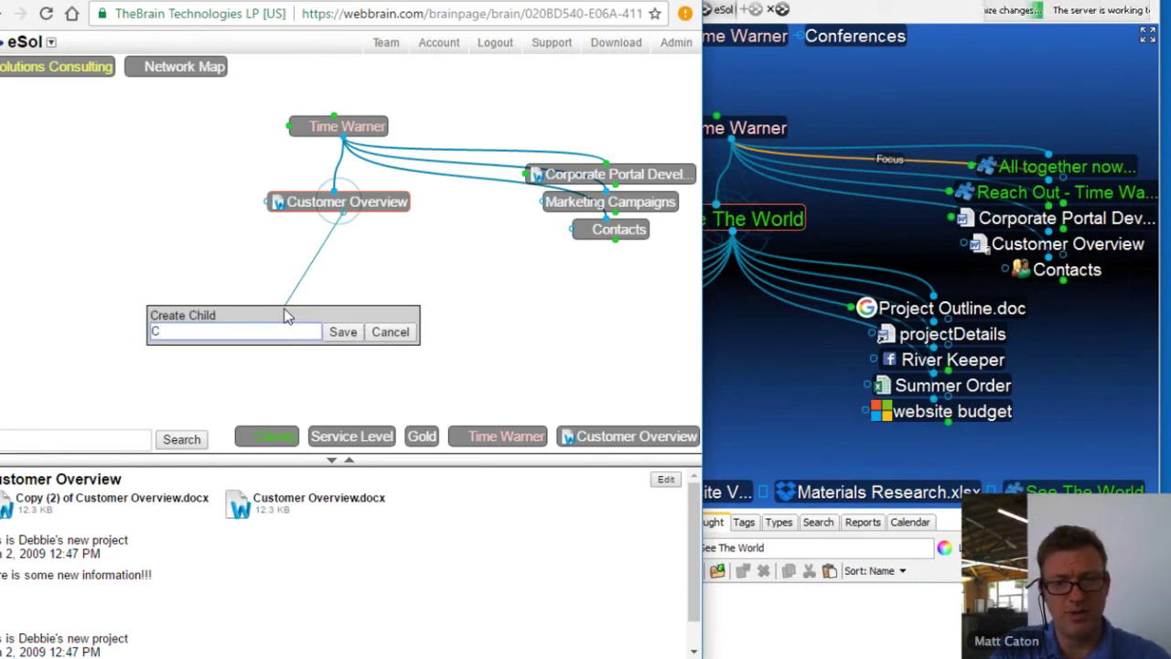
{"action": "type", "text": "ustomer"}
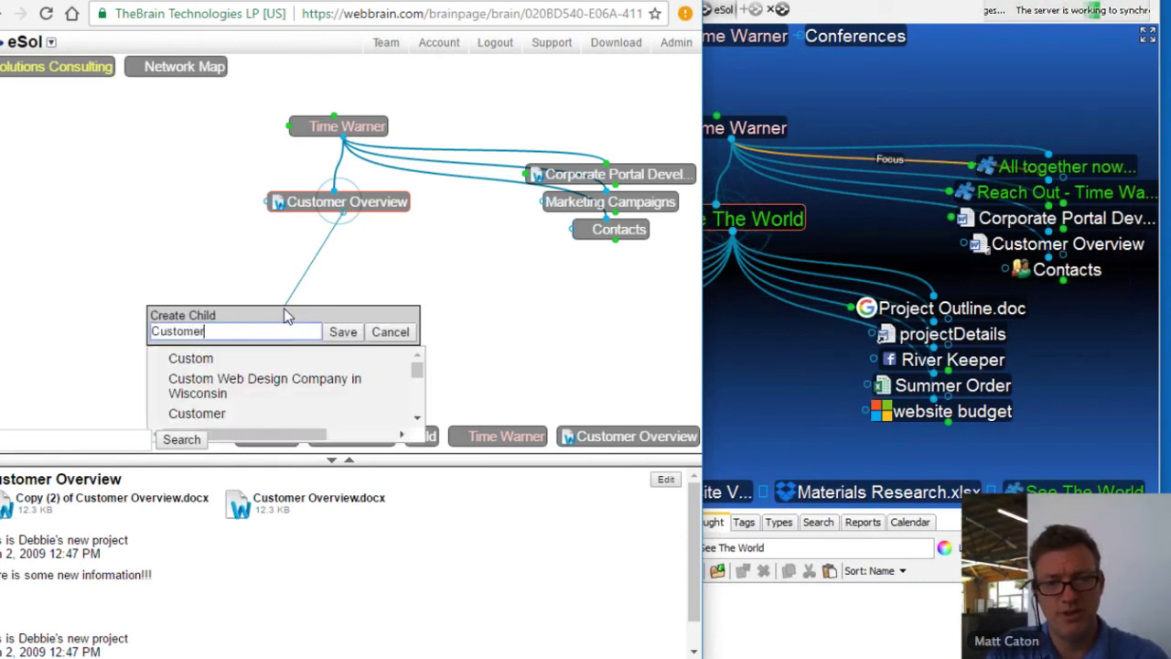
{"action": "type", "text": " Early "}
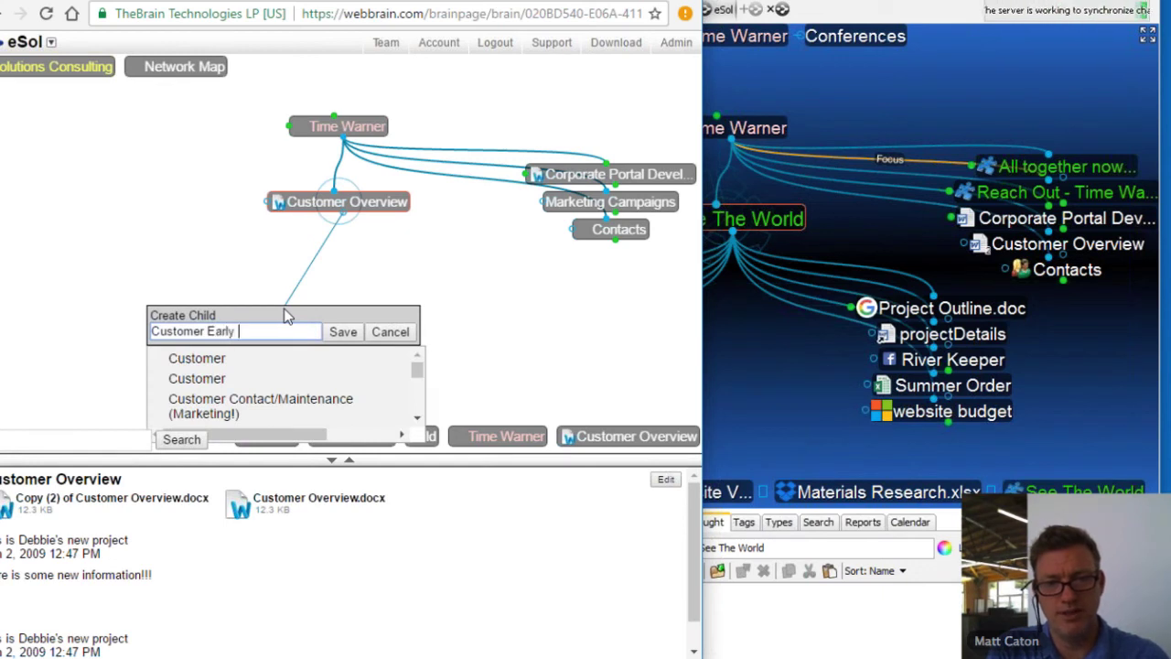
{"action": "type", "text": "Year Review"}
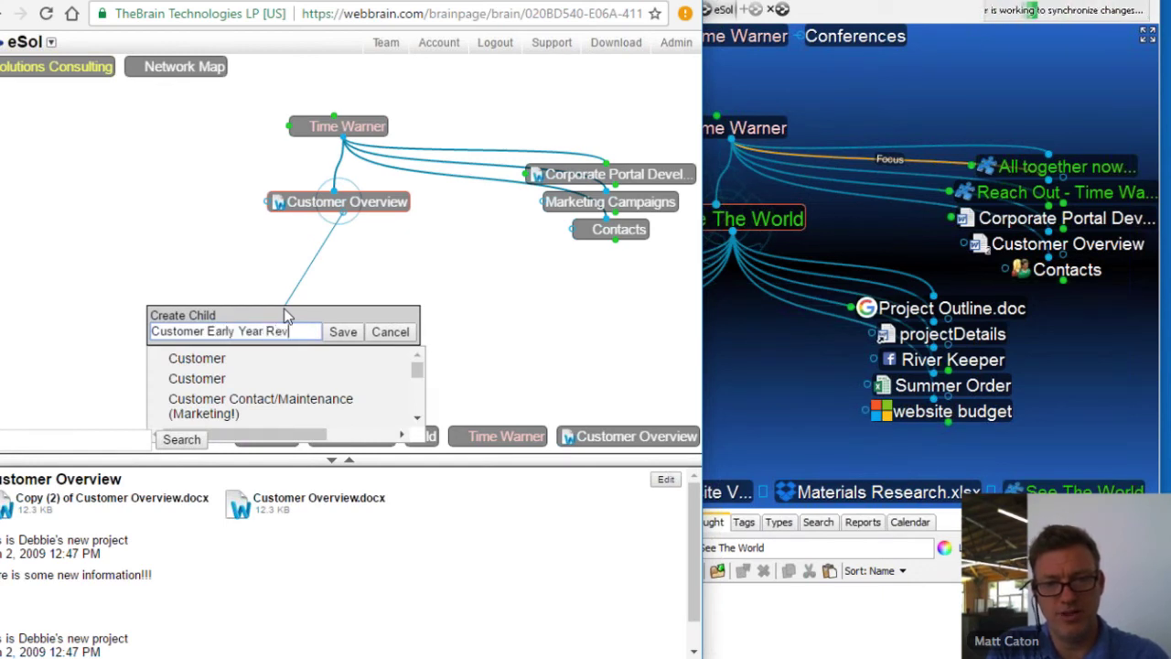
{"action": "left_click", "coordinate": [342, 333]}
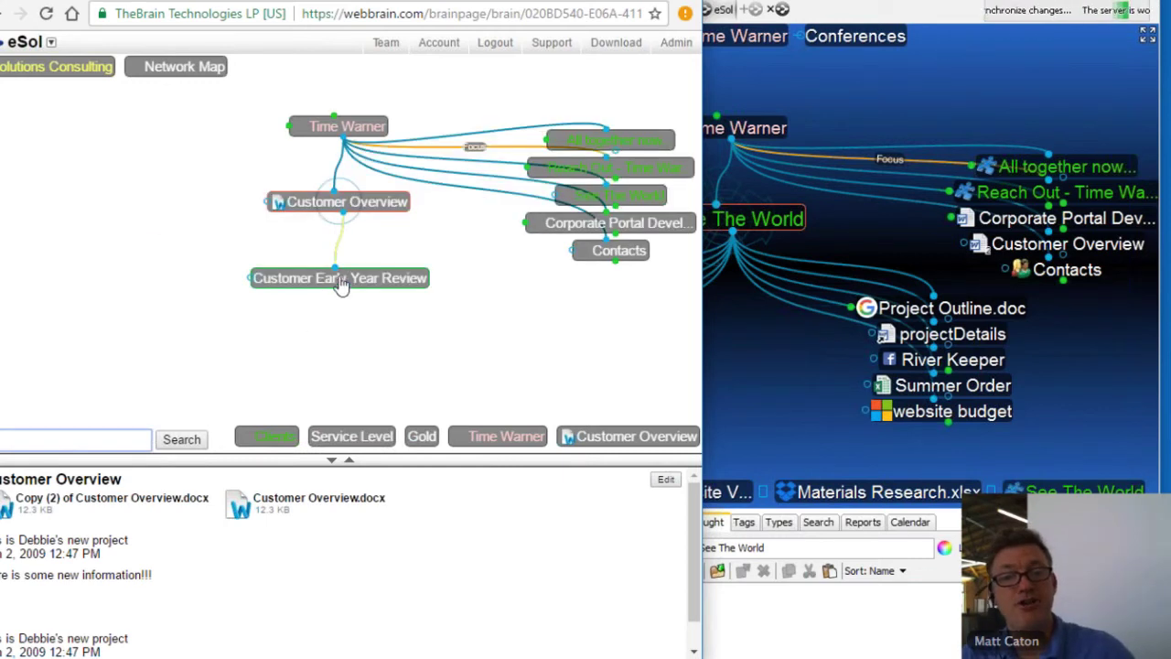
Step: Open the Customer Early Year Review thought for editing, decline discarding the changes, and save it
{"action": "left_click", "coordinate": [341, 283]}
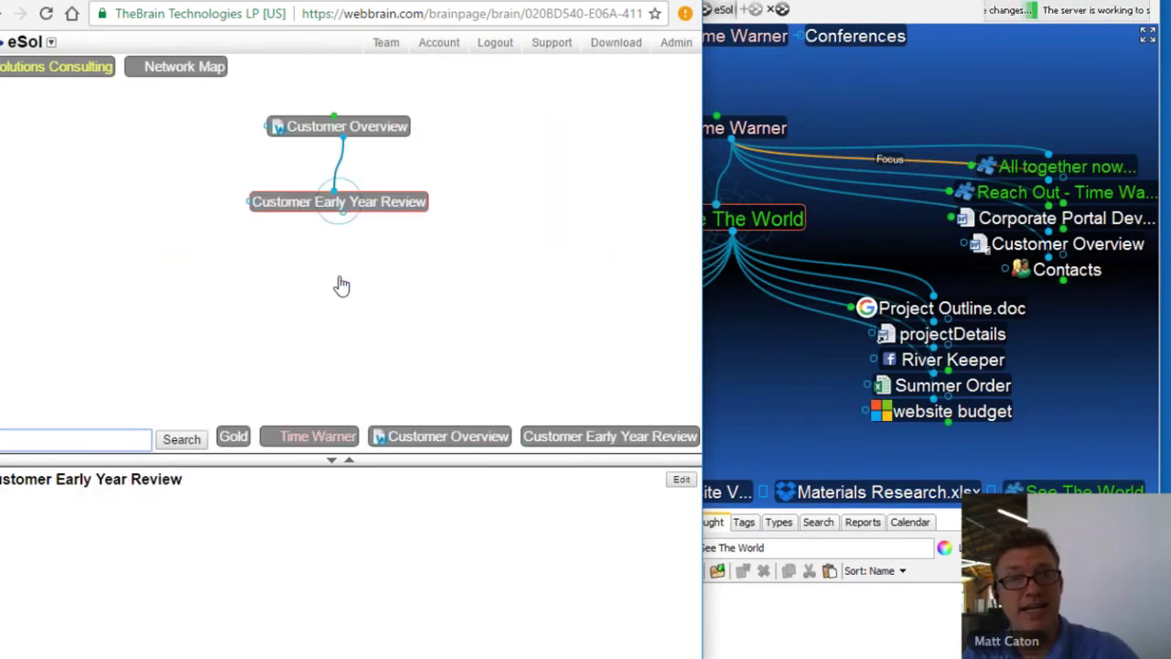
{"action": "left_click", "coordinate": [681, 479]}
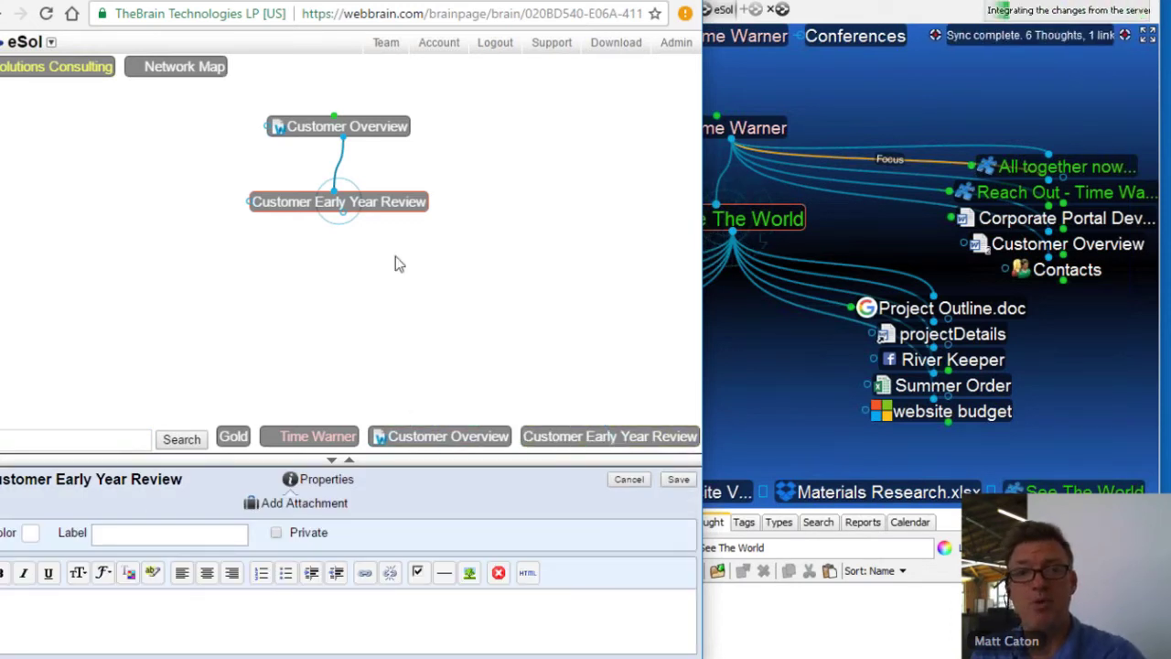
{"action": "left_click", "coordinate": [388, 135]}
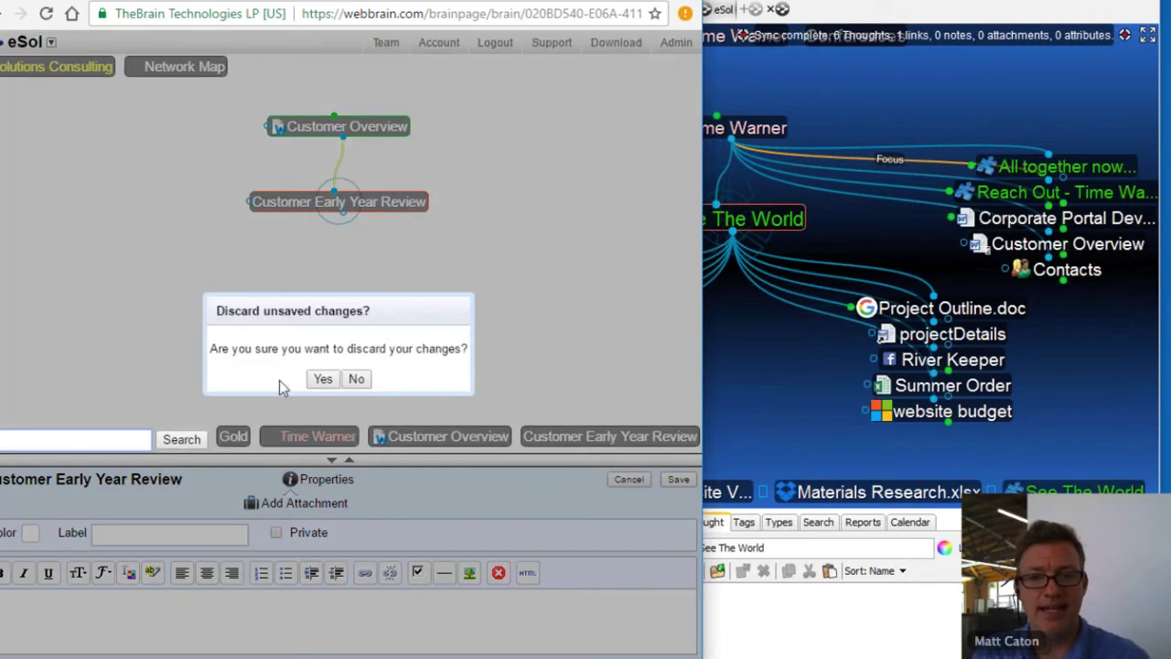
{"action": "left_click", "coordinate": [357, 379]}
{"action": "left_click", "coordinate": [679, 479]}
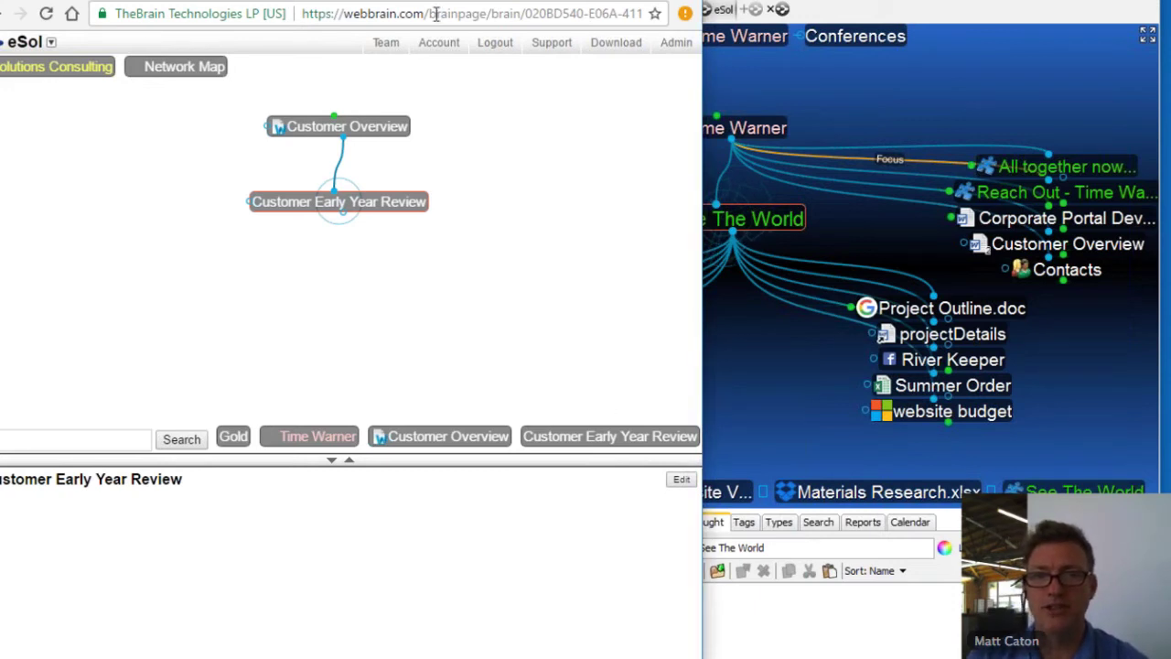
Step: Return to the Cloud Services account page, browse the list of brains, and open the eSol brain's settings
{"action": "left_click", "coordinate": [424, 48]}
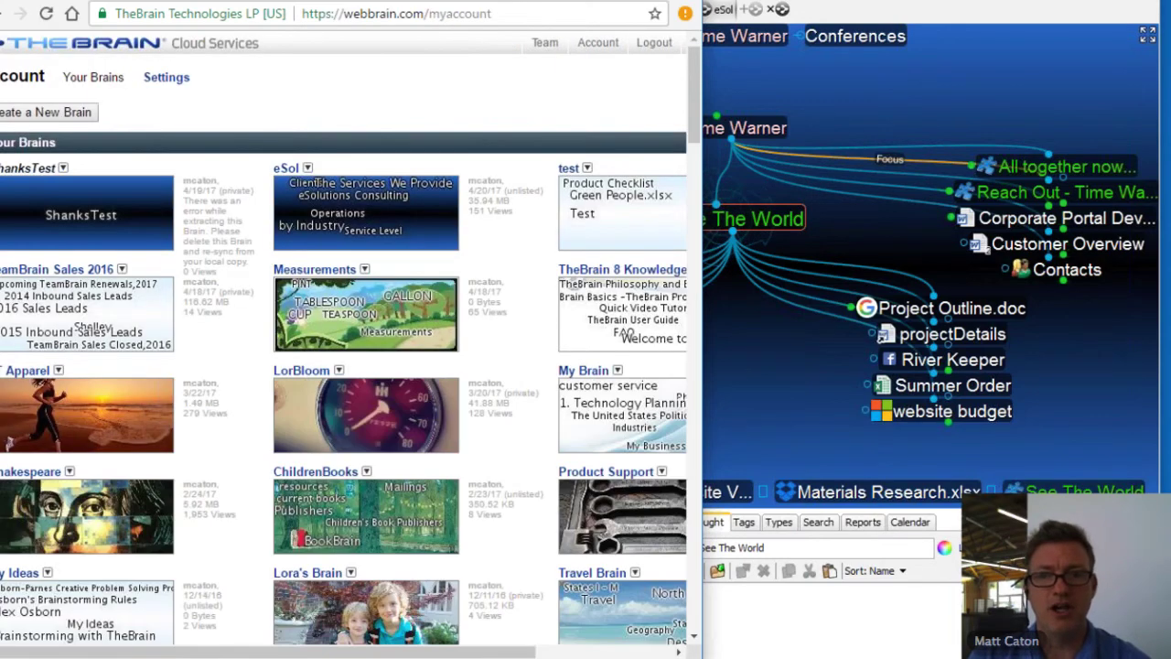
{"action": "scroll", "coordinate": [504, 387], "scroll_direction": "down", "scroll_amount": 1}
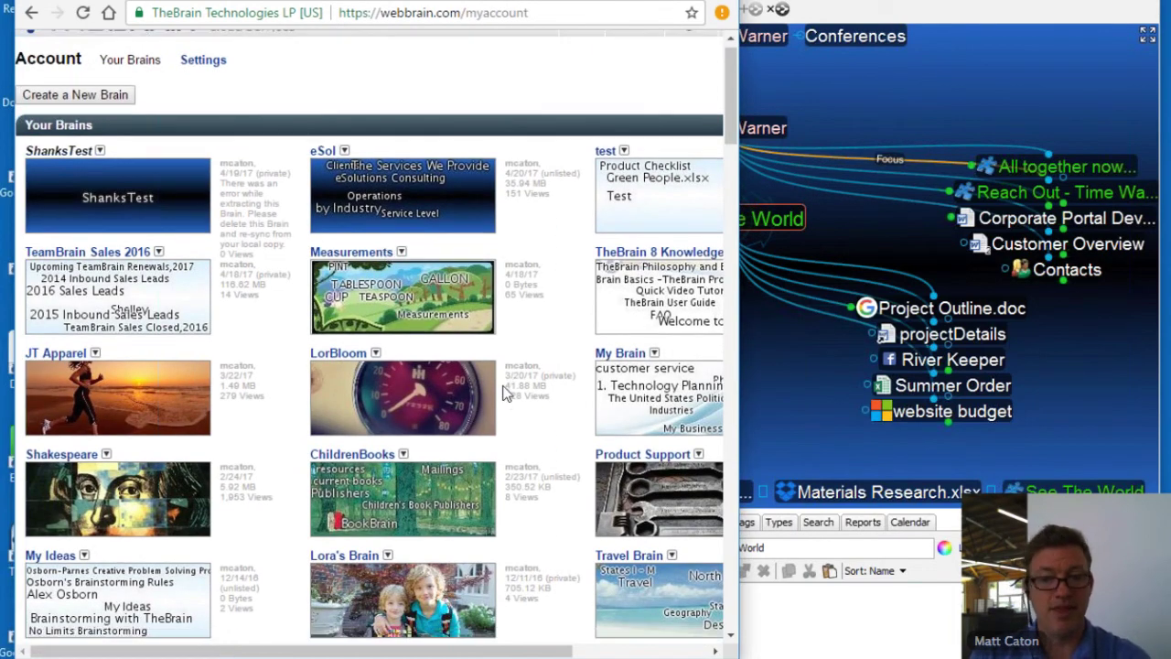
{"action": "scroll", "coordinate": [504, 392], "scroll_direction": "down", "scroll_amount": 5}
{"action": "scroll", "coordinate": [504, 392], "scroll_direction": "up", "scroll_amount": 5}
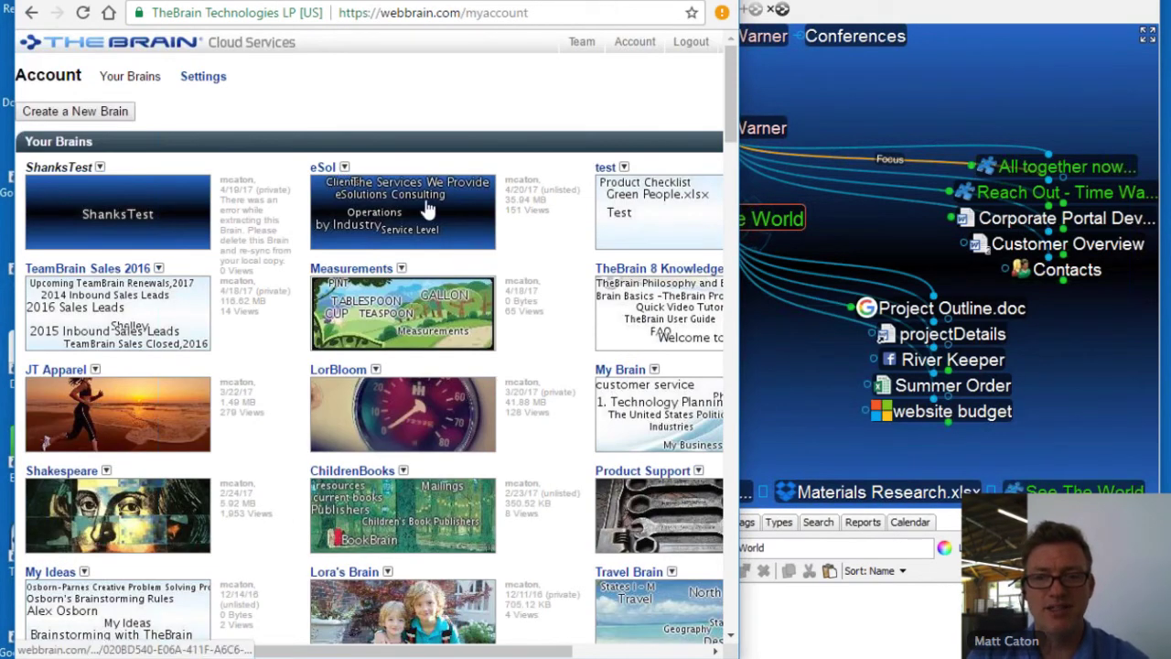
{"action": "left_click", "coordinate": [345, 170]}
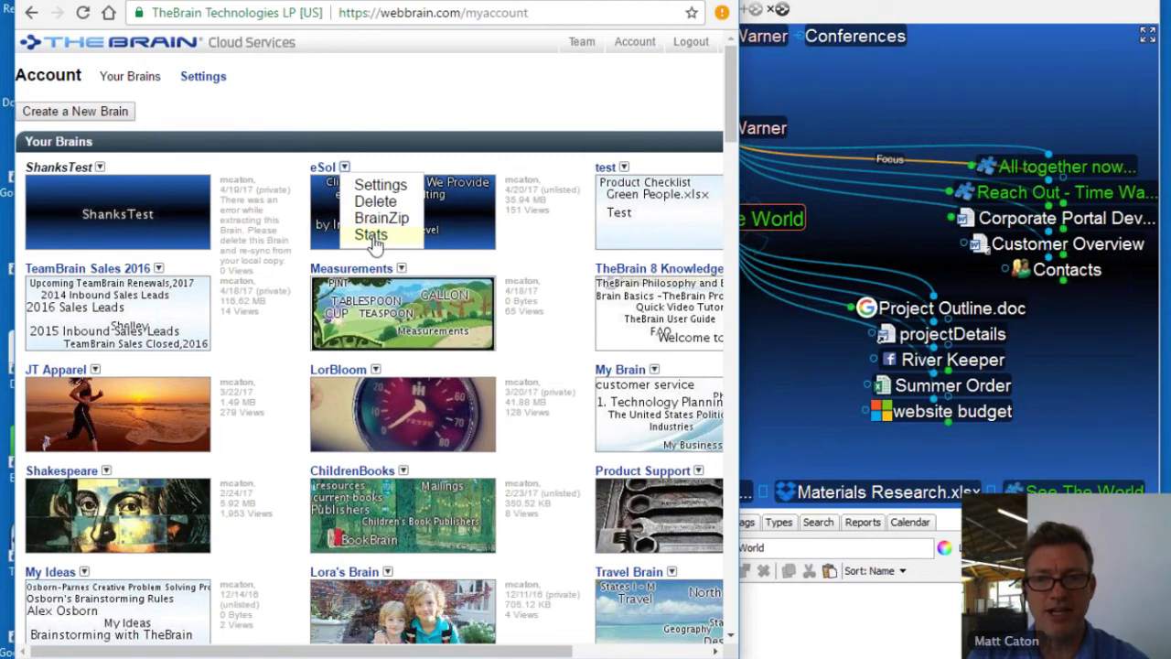
{"action": "left_click", "coordinate": [377, 187]}
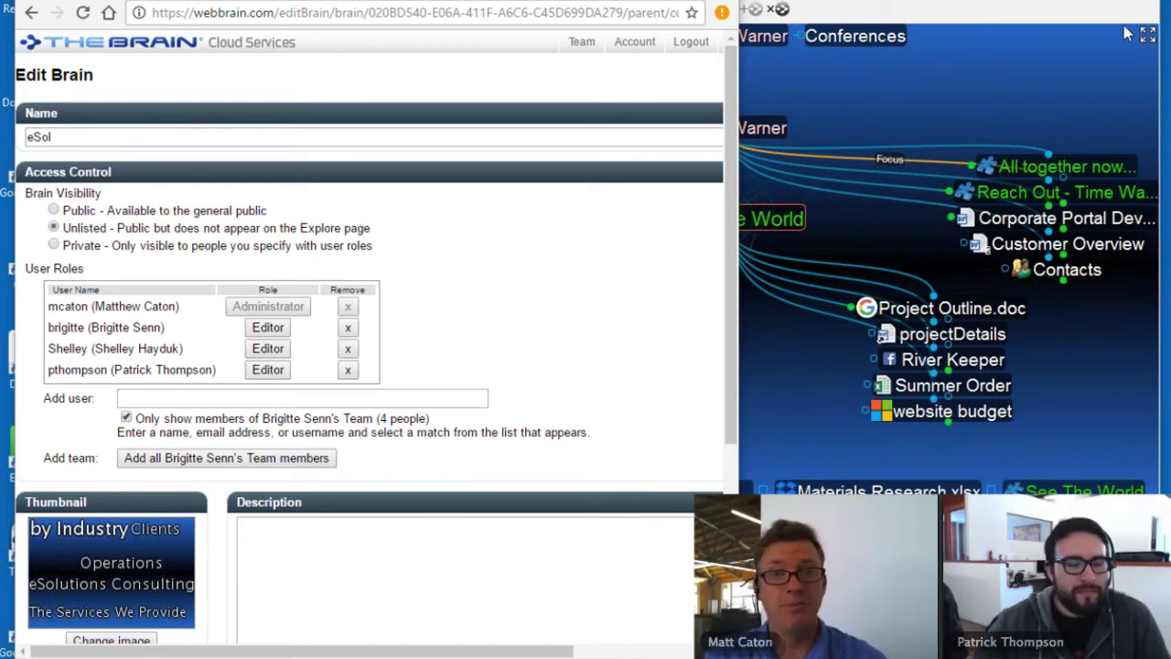
{"action": "left_click", "coordinate": [831, 87]}
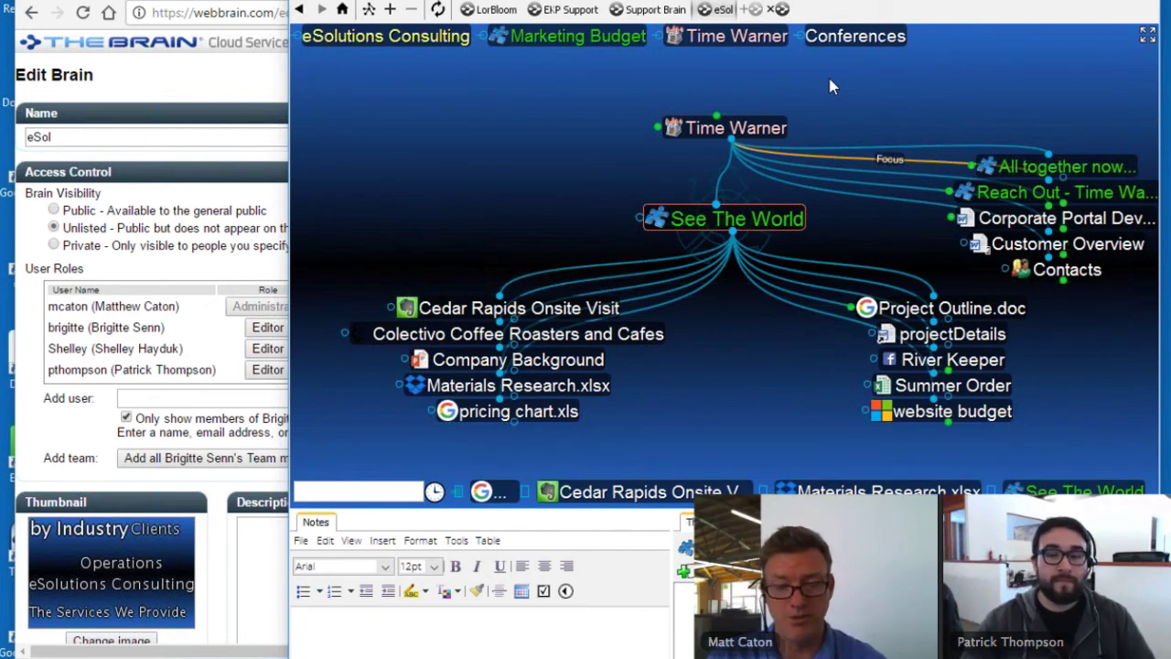
{"action": "mouse_move", "coordinate": [472, 655]}
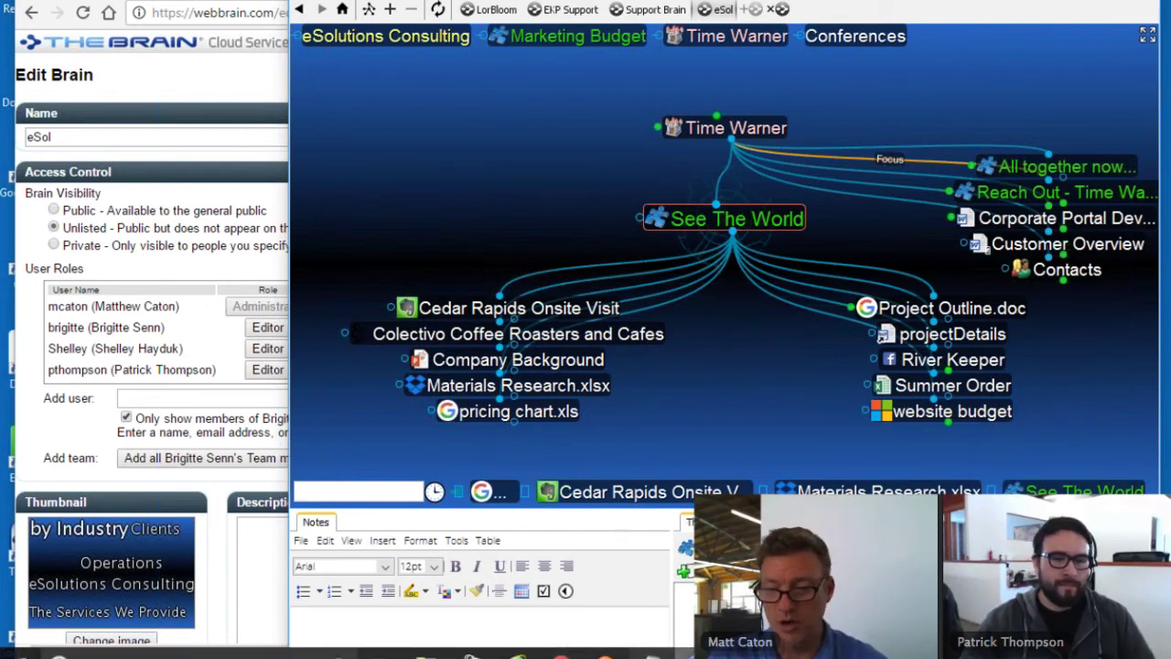
{"action": "mouse_move", "coordinate": [517, 653]}
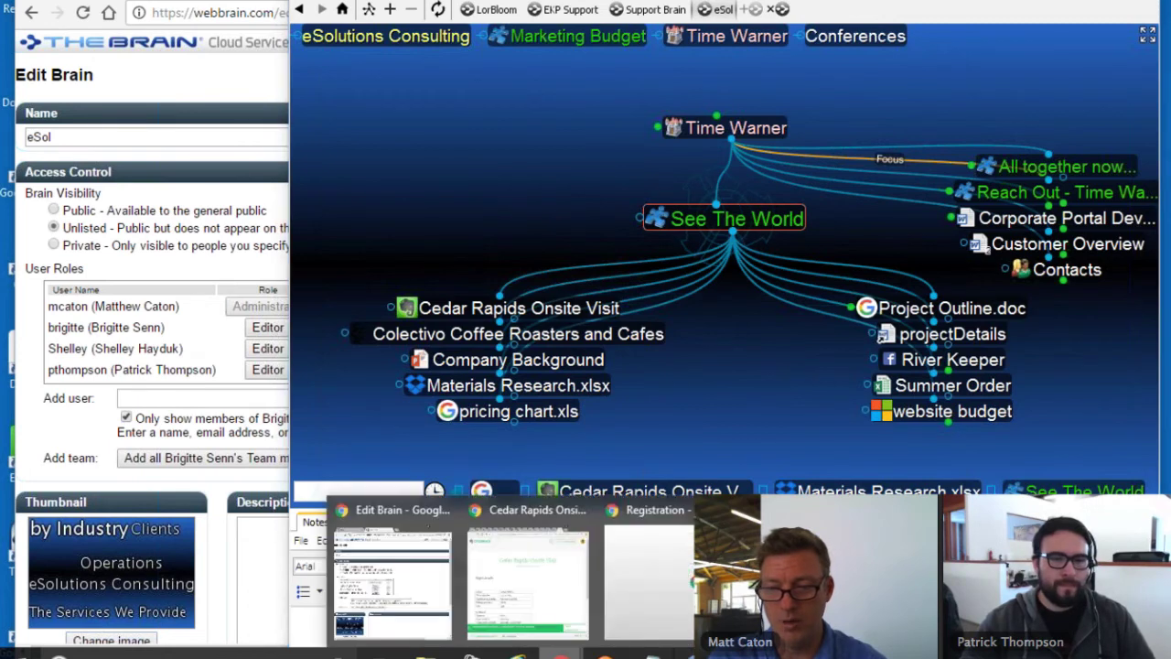
{"action": "left_click", "coordinate": [524, 520]}
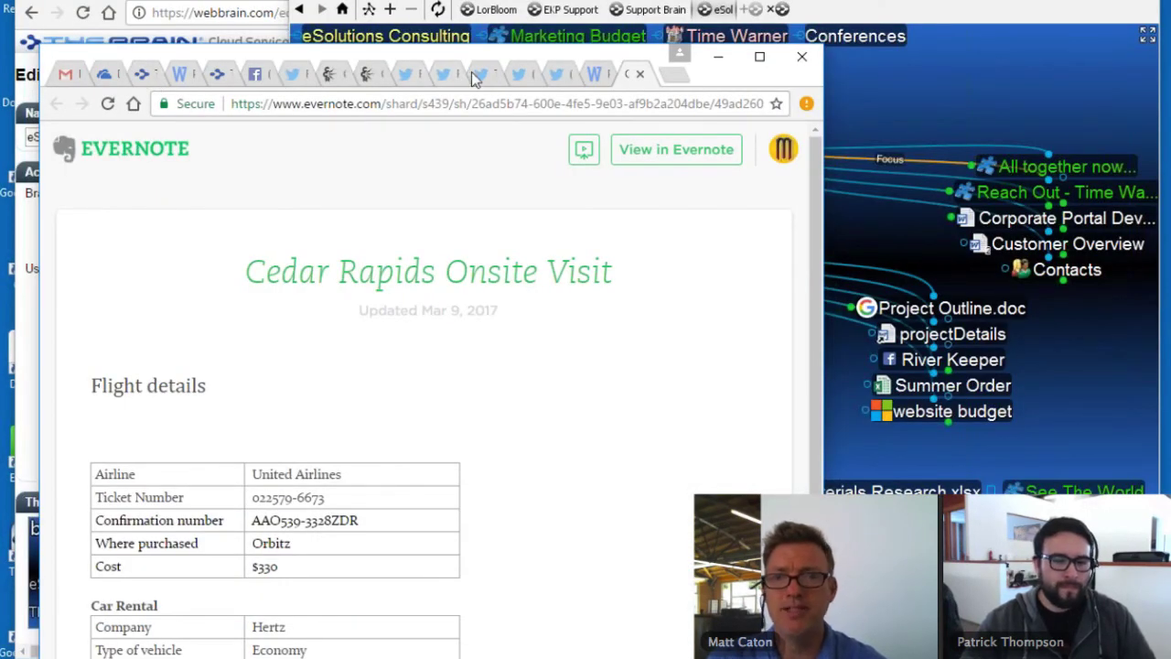
{"action": "left_click", "coordinate": [606, 104]}
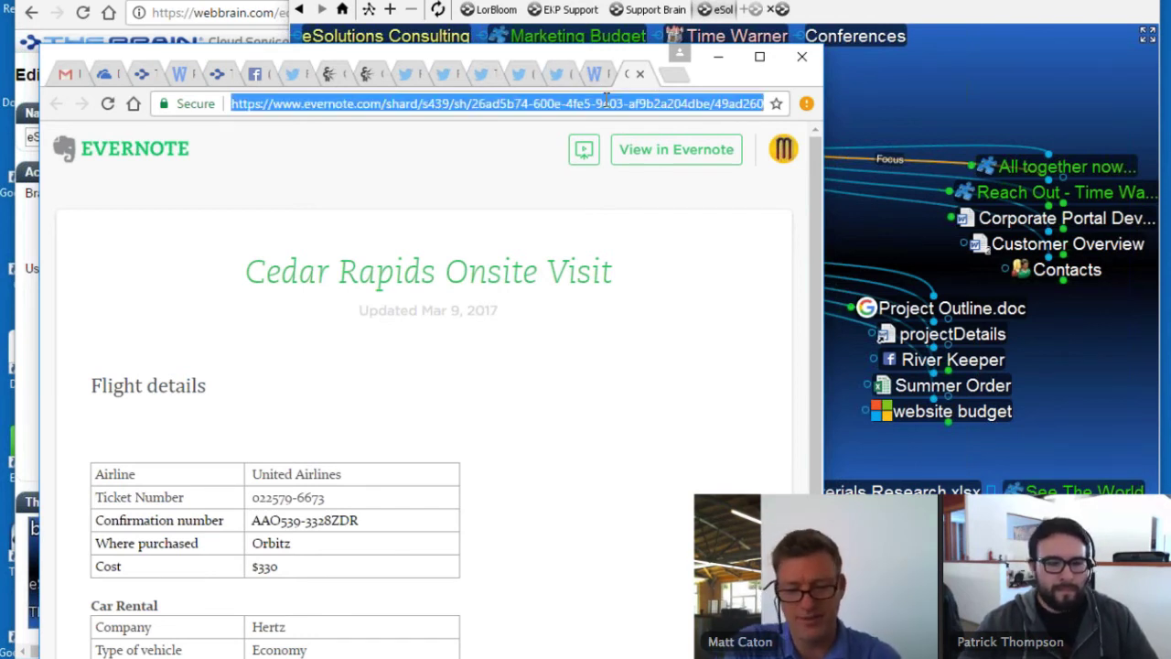
{"action": "type", "text": "www.gmail.com"}
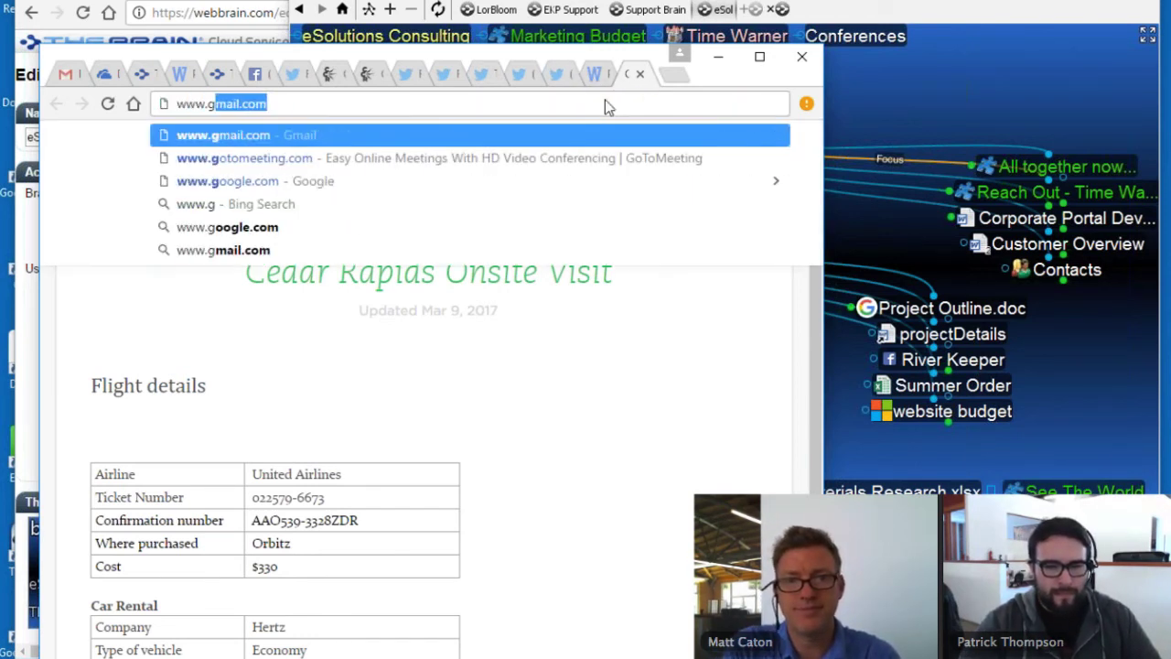
{"action": "key", "text": "Return"}
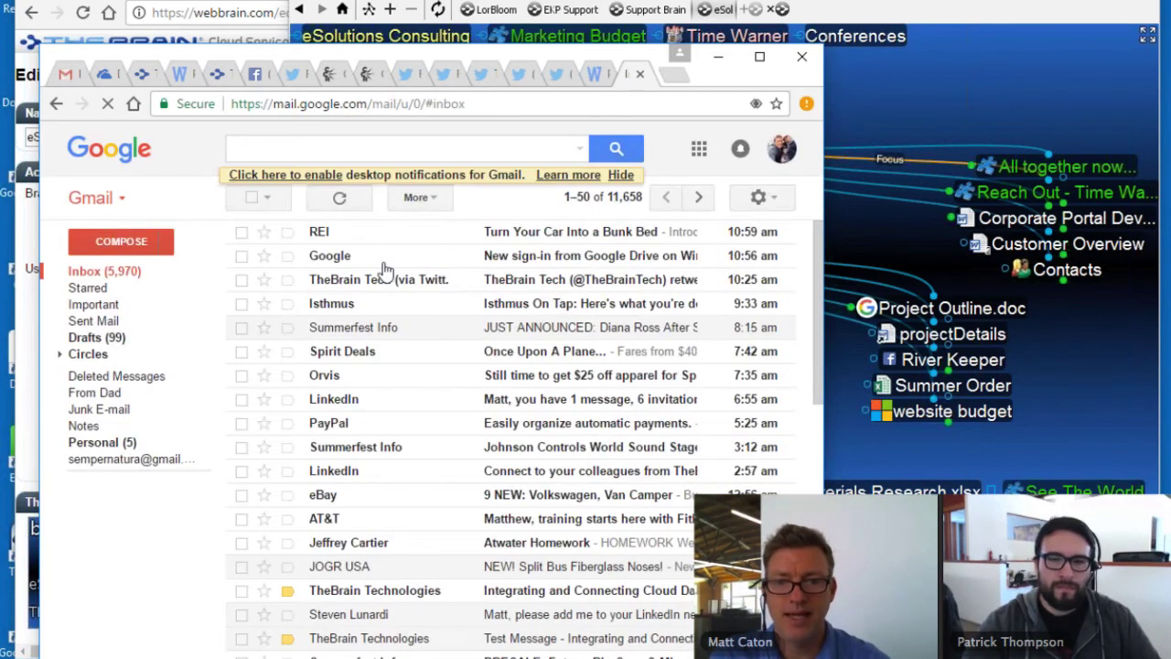
Step: Open the Isthmus On Tap email, move the browser window aside, and look through the message
{"action": "left_click", "coordinate": [526, 307]}
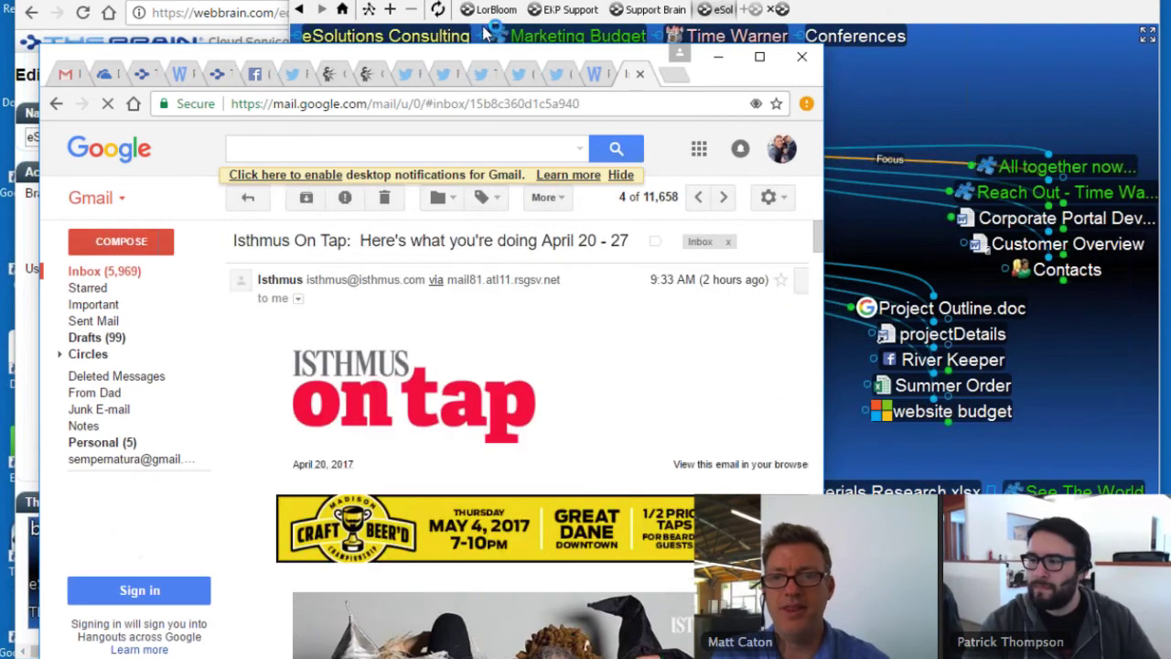
{"action": "left_click_drag", "start_coordinate": [501, 62], "coordinate": [437, 43]}
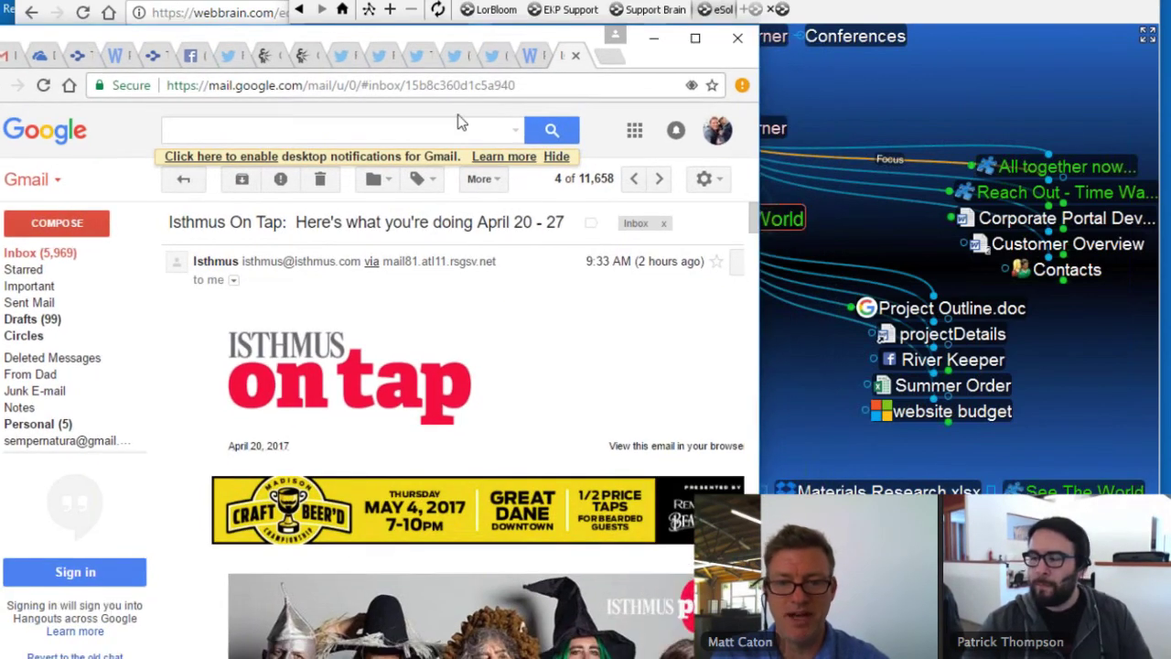
{"action": "scroll", "coordinate": [487, 383], "scroll_direction": "down", "scroll_amount": 4}
{"action": "scroll", "coordinate": [488, 382], "scroll_direction": "down", "scroll_amount": 10}
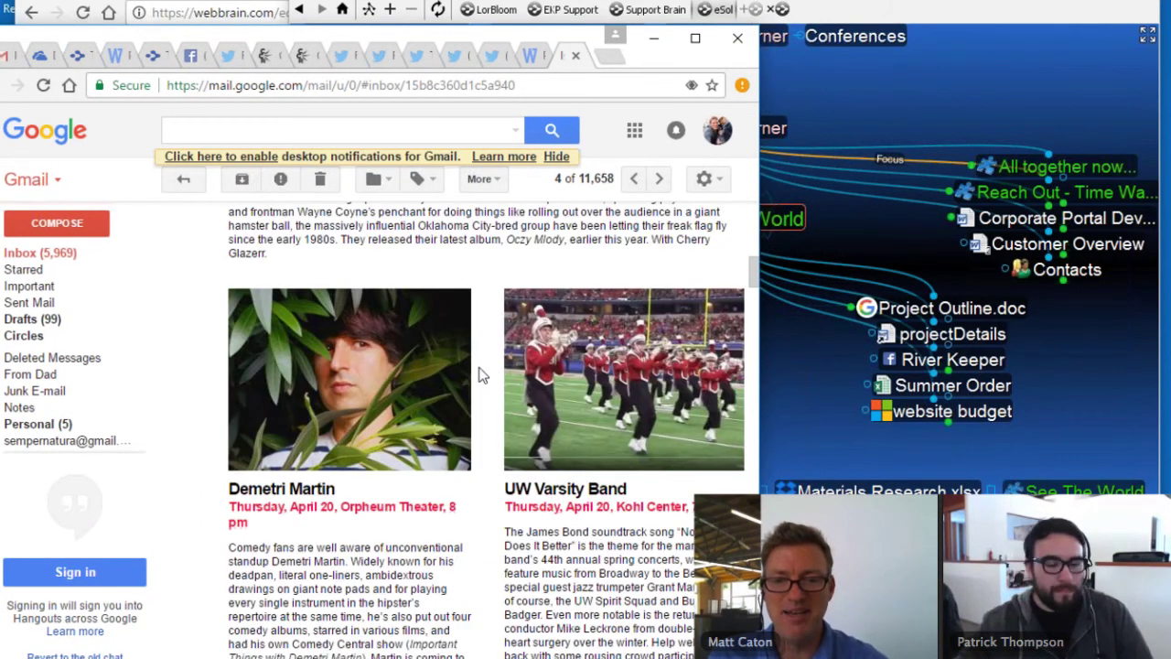
{"action": "scroll", "coordinate": [483, 375], "scroll_direction": "down", "scroll_amount": 6}
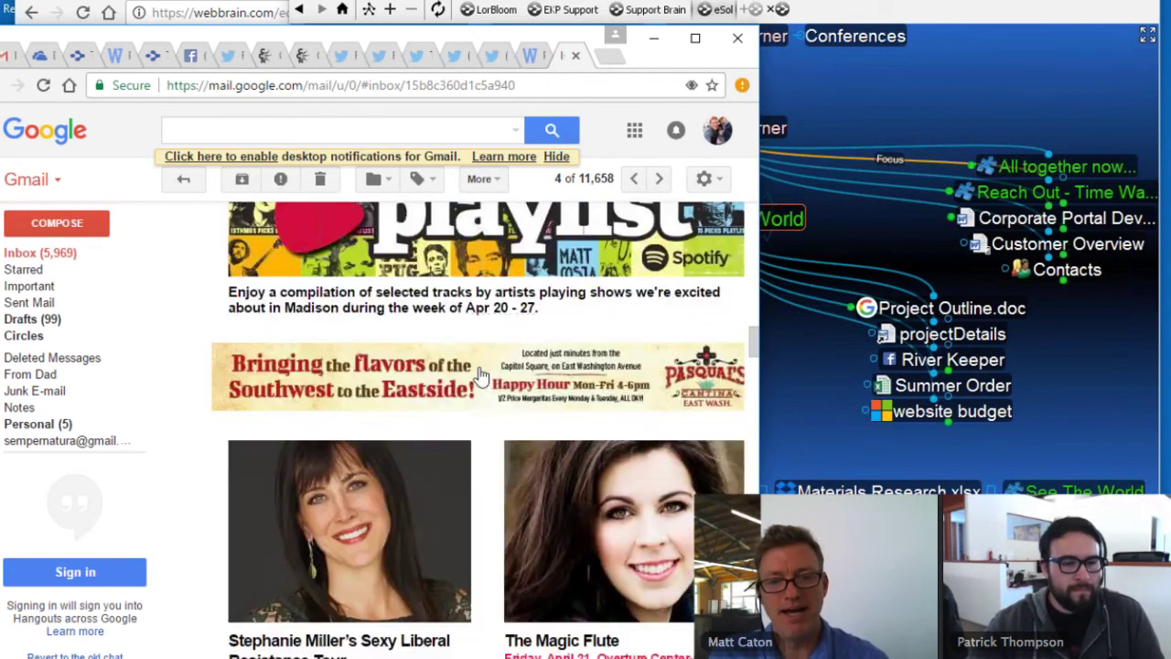
{"action": "scroll", "coordinate": [482, 376], "scroll_direction": "up", "scroll_amount": 6}
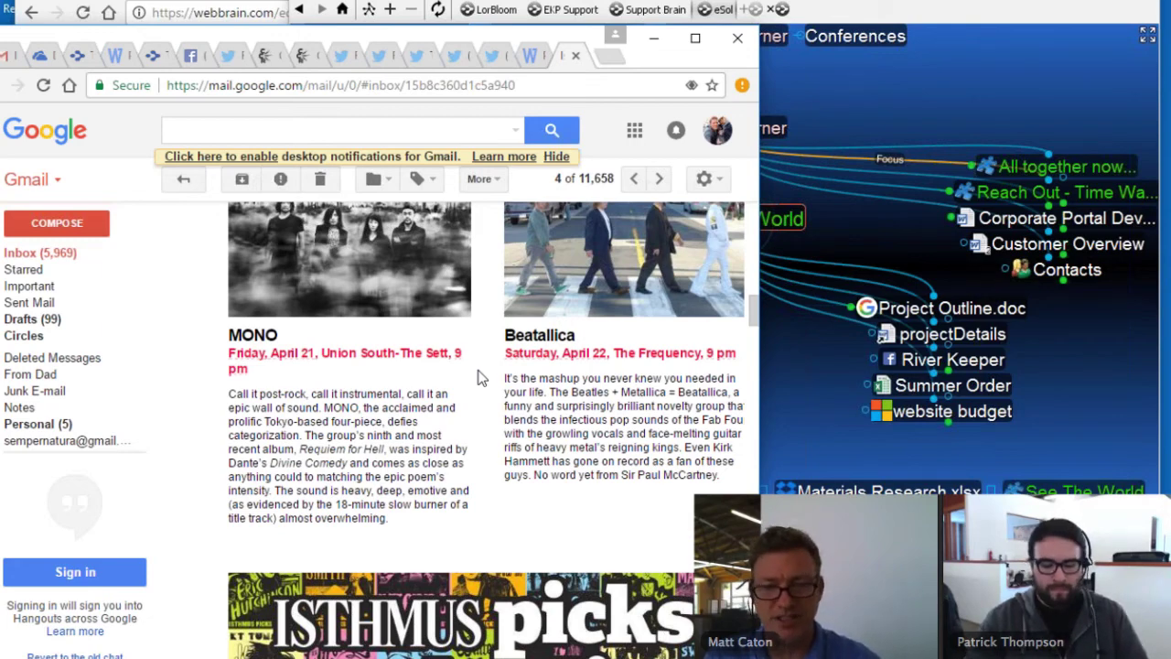
Step: Move the browser window clear of the plex and add the open Gmail message's web address as a child of See The World
{"action": "scroll", "coordinate": [476, 380], "scroll_direction": "down", "scroll_amount": 10}
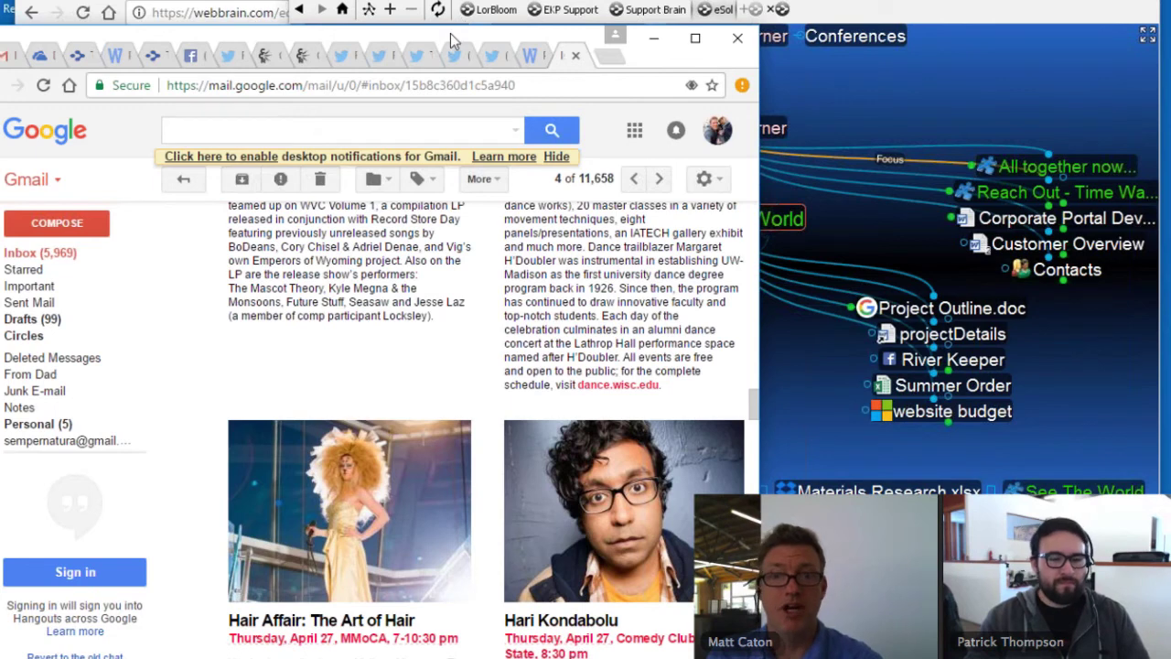
{"action": "left_click_drag", "start_coordinate": [451, 40], "coordinate": [448, 434]}
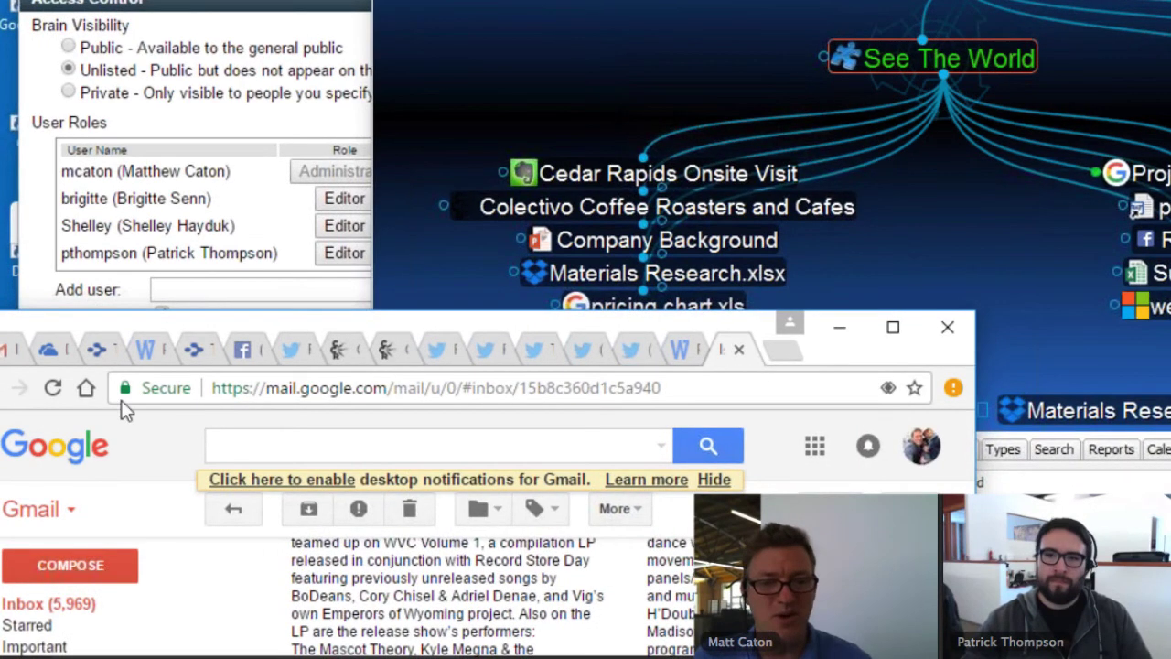
{"action": "left_click_drag", "start_coordinate": [128, 391], "coordinate": [975, 230]}
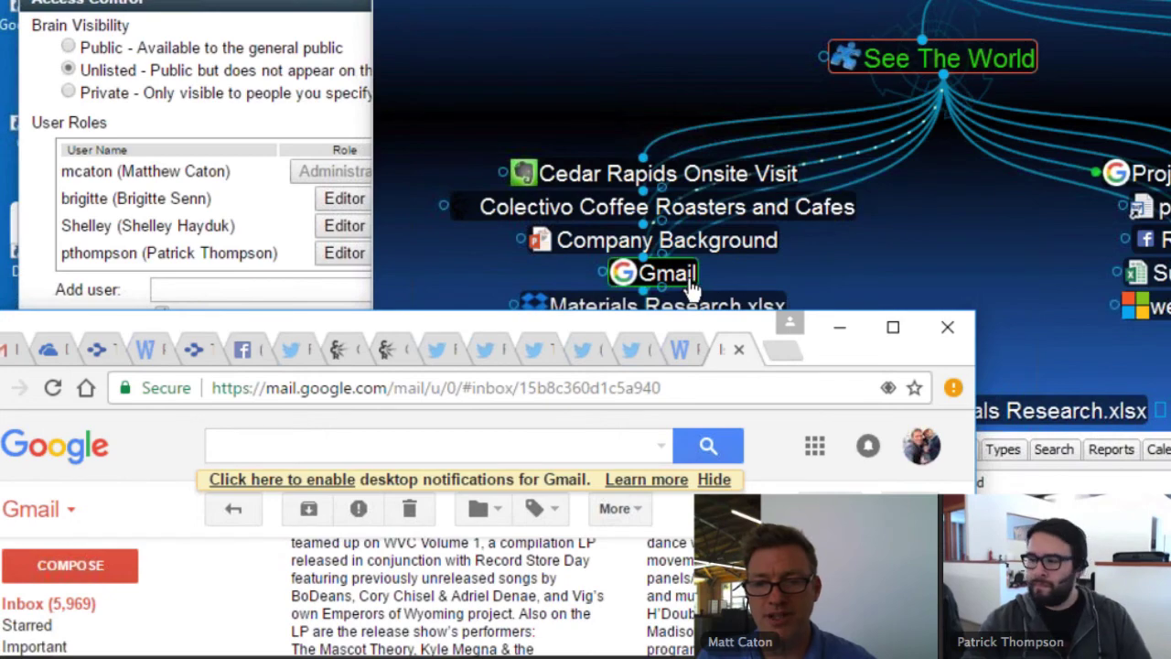
Step: Activate the Gmail thought and rename it "Gmail with great event examples"
{"action": "left_click", "coordinate": [654, 272]}
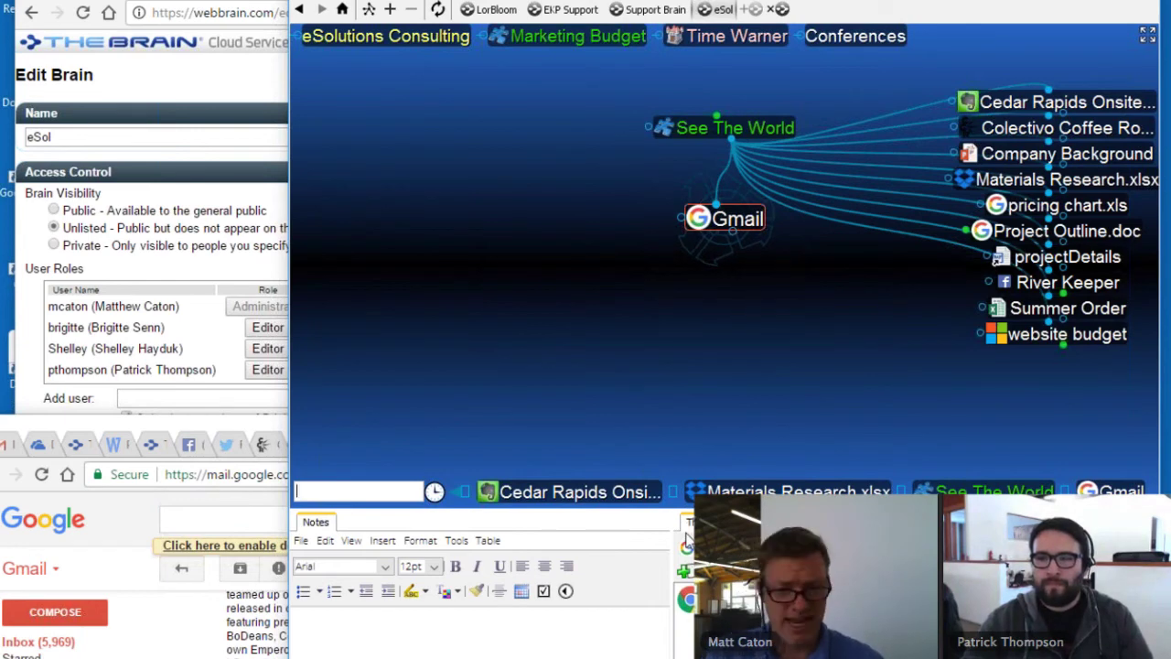
{"action": "mouse_move", "coordinate": [696, 656]}
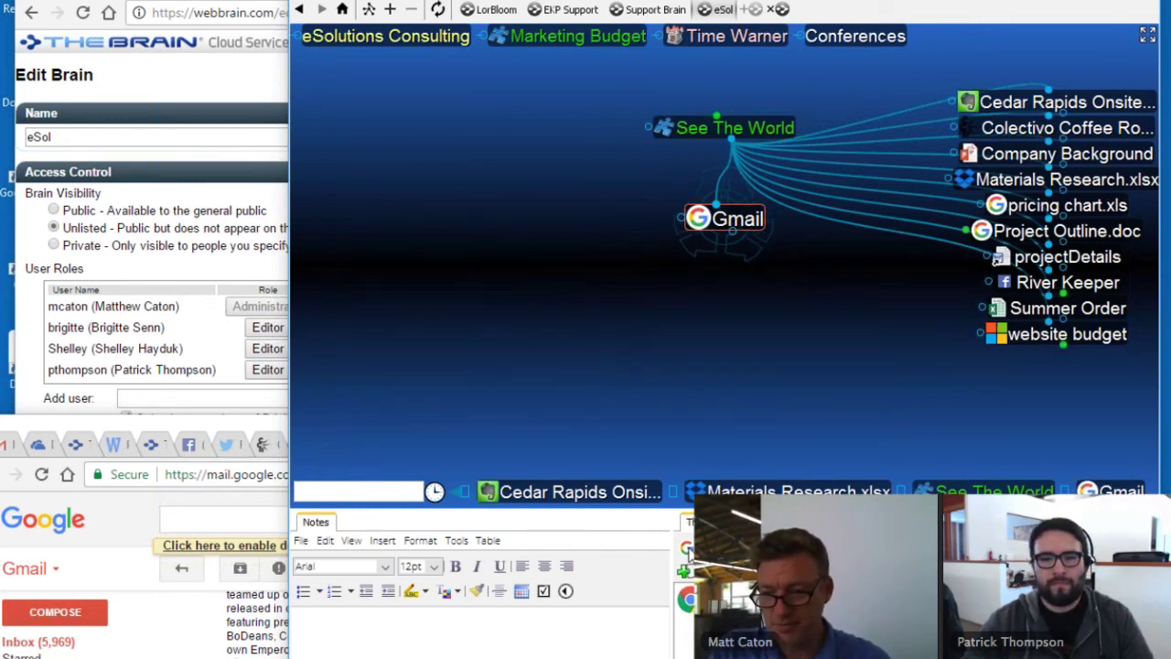
{"action": "type", "text": "wi"}
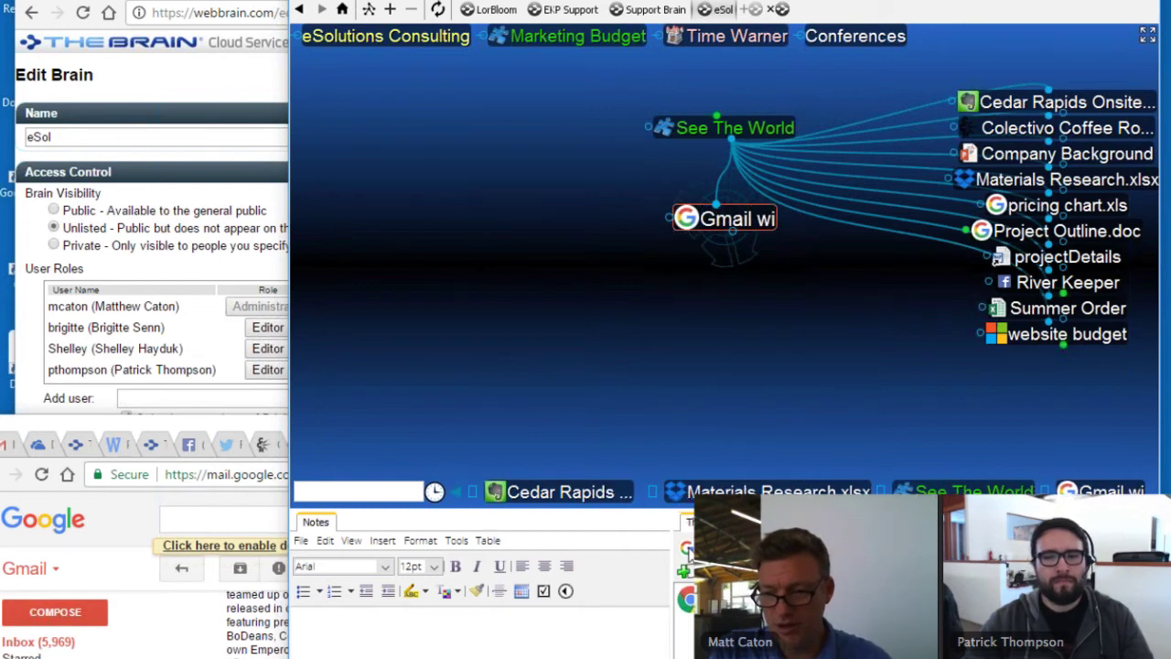
{"action": "type", "text": "th great e"}
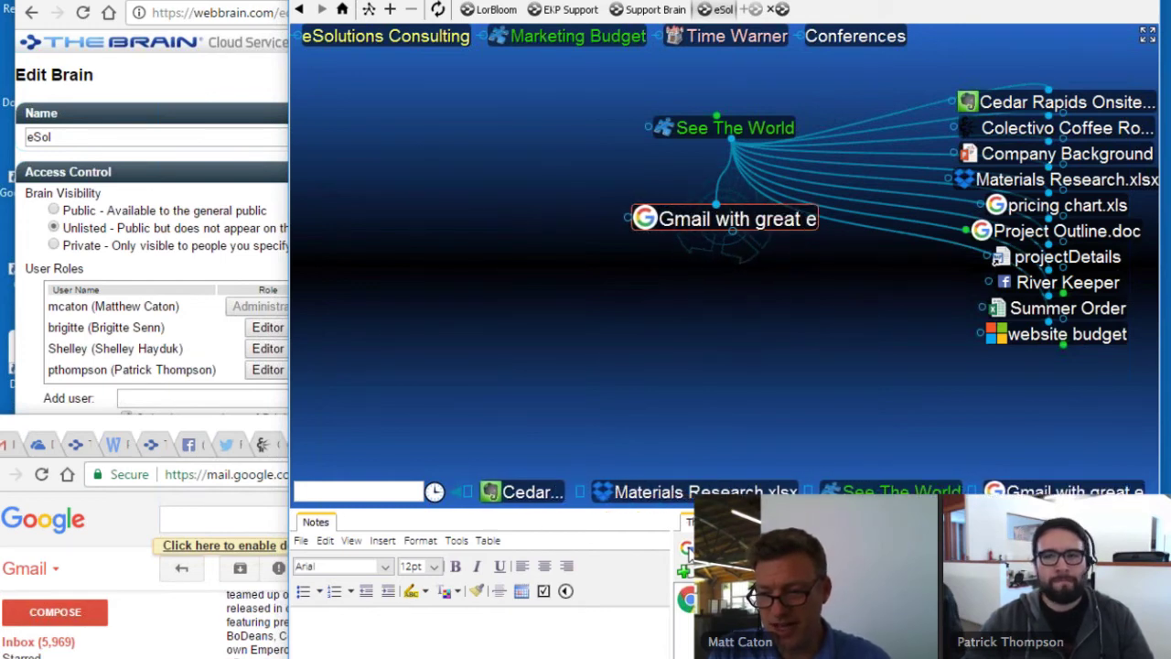
{"action": "type", "text": "vent examples"}
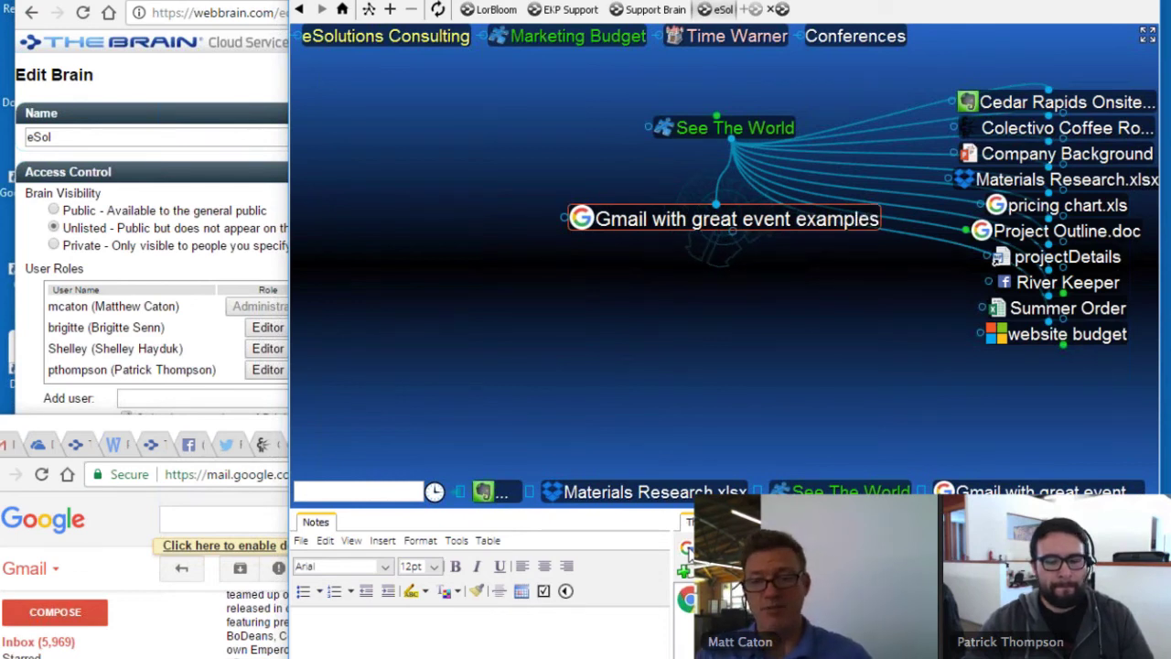
Step: Copy the Hari Kondabolu event picture and text from the Gmail message into the notes of "Gmail with great event examples"
{"action": "left_click", "coordinate": [259, 438]}
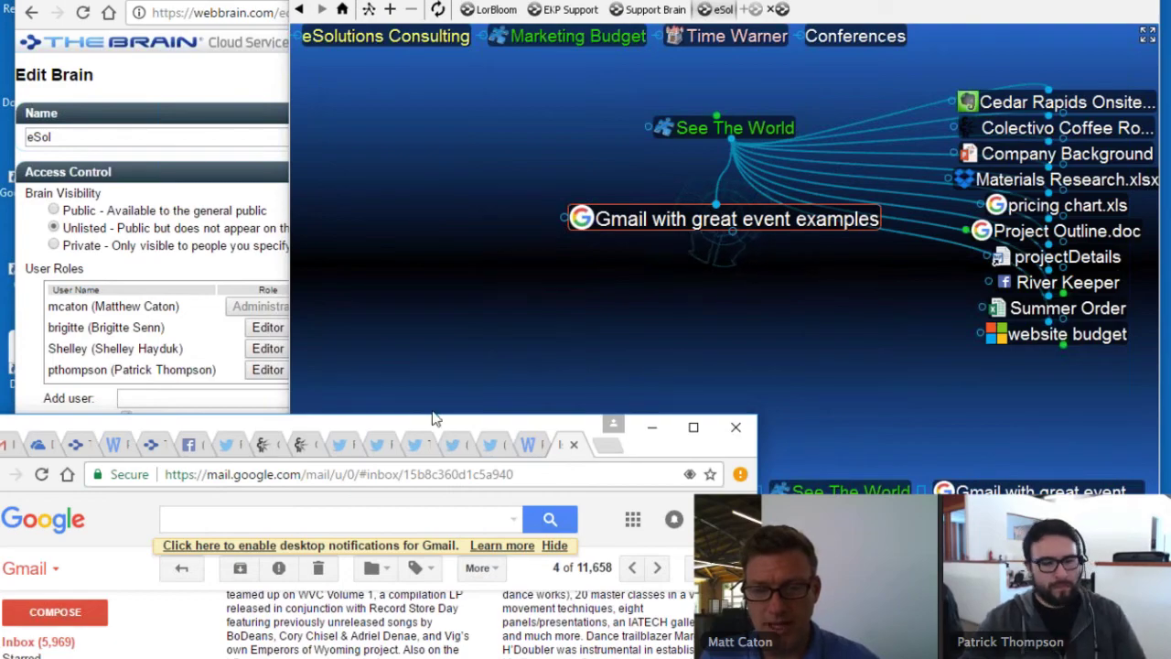
{"action": "left_click_drag", "start_coordinate": [632, 419], "coordinate": [616, 176]}
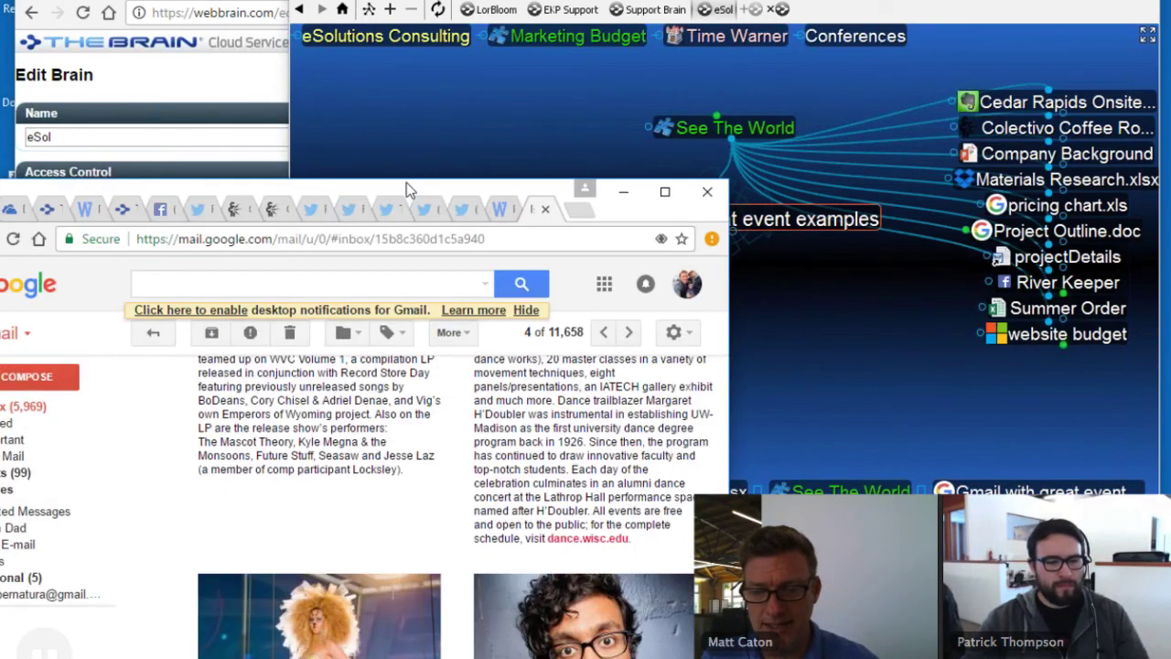
{"action": "scroll", "coordinate": [626, 613], "scroll_direction": "down", "scroll_amount": 5}
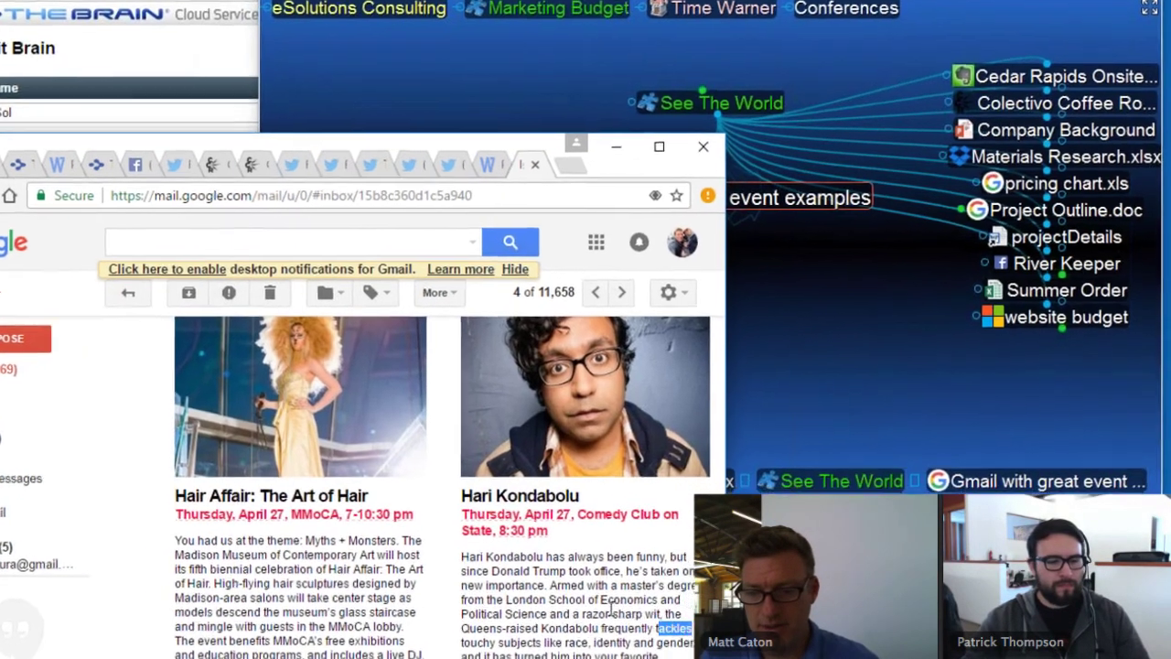
{"action": "left_click_drag", "start_coordinate": [659, 628], "coordinate": [495, 418]}
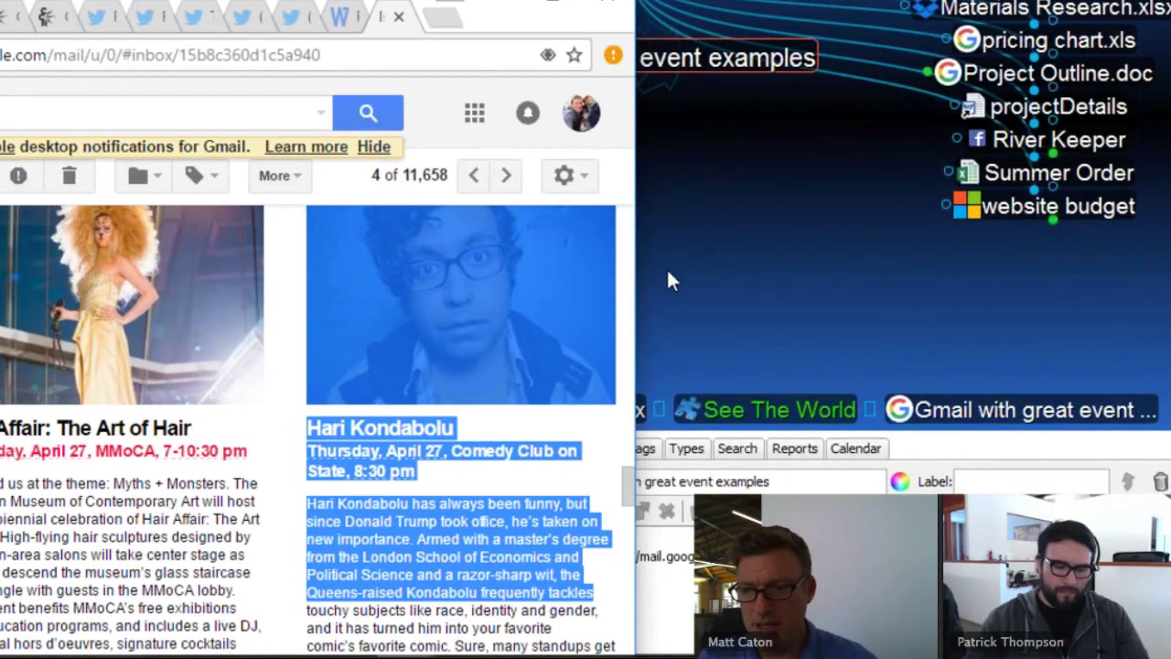
{"action": "left_click", "coordinate": [701, 235]}
{"action": "left_click", "coordinate": [301, 607]}
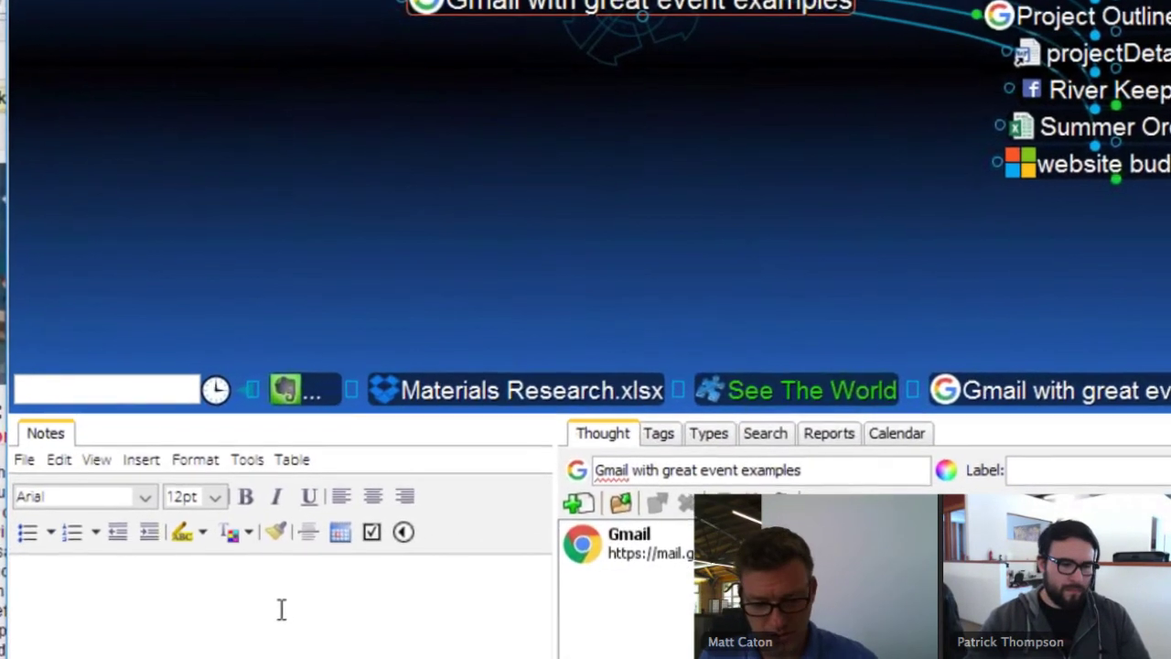
{"action": "key", "text": "ctrl+v"}
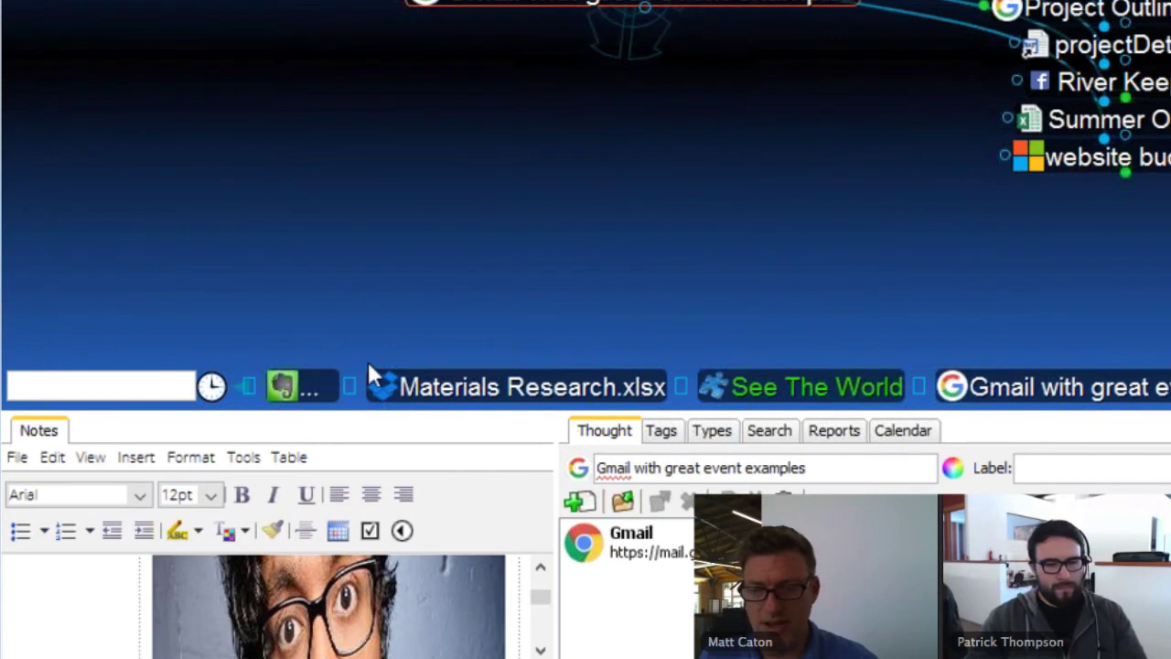
Step: Enlarge the notes area in height and width and look through the pasted Hari Kondabolu event section
{"action": "left_click_drag", "start_coordinate": [457, 410], "coordinate": [448, 236]}
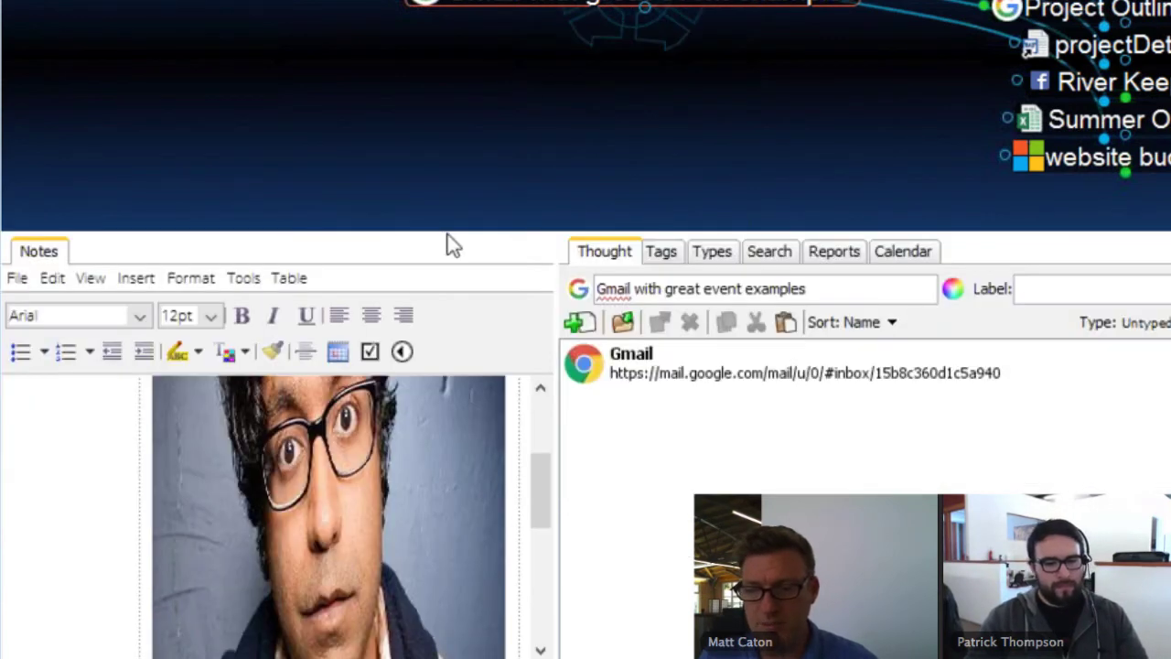
{"action": "left_click_drag", "start_coordinate": [555, 384], "coordinate": [721, 389]}
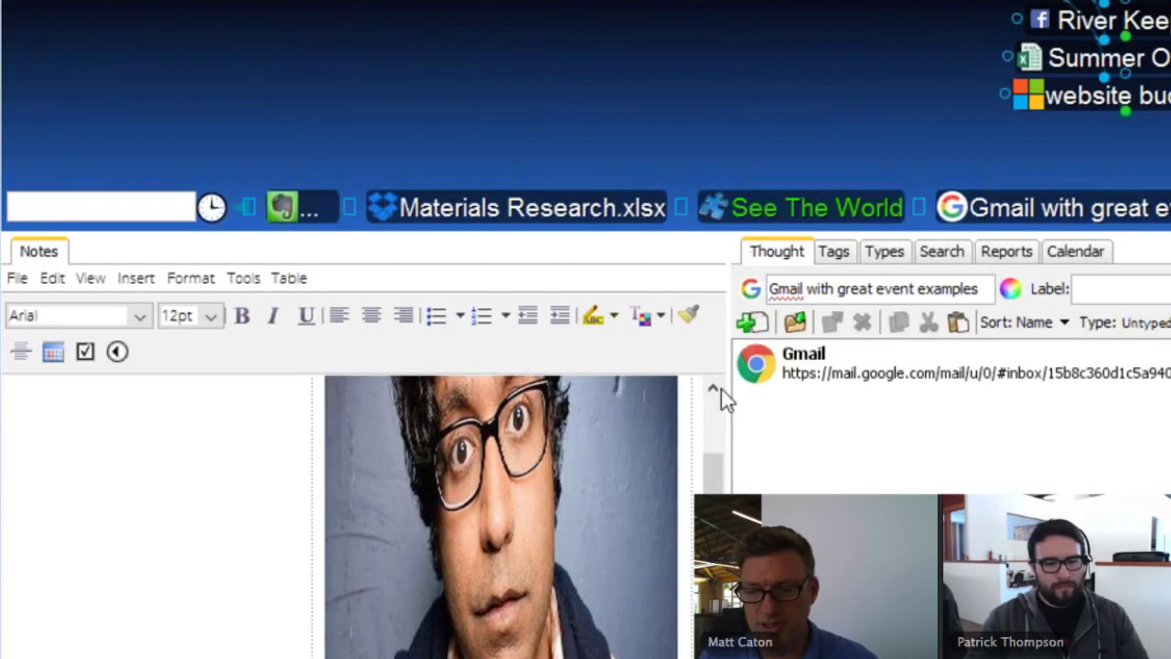
{"action": "scroll", "coordinate": [688, 452], "scroll_direction": "down", "scroll_amount": 5}
{"action": "scroll", "coordinate": [504, 516], "scroll_direction": "down", "scroll_amount": 3}
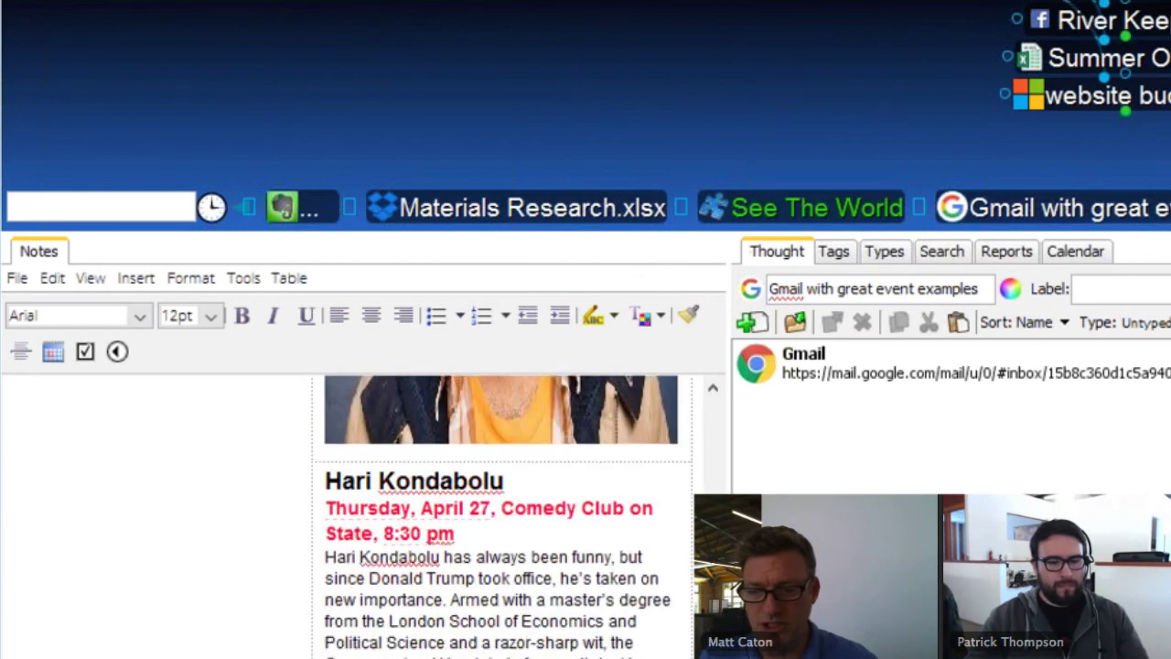
{"action": "scroll", "coordinate": [613, 517], "scroll_direction": "up", "scroll_amount": 3}
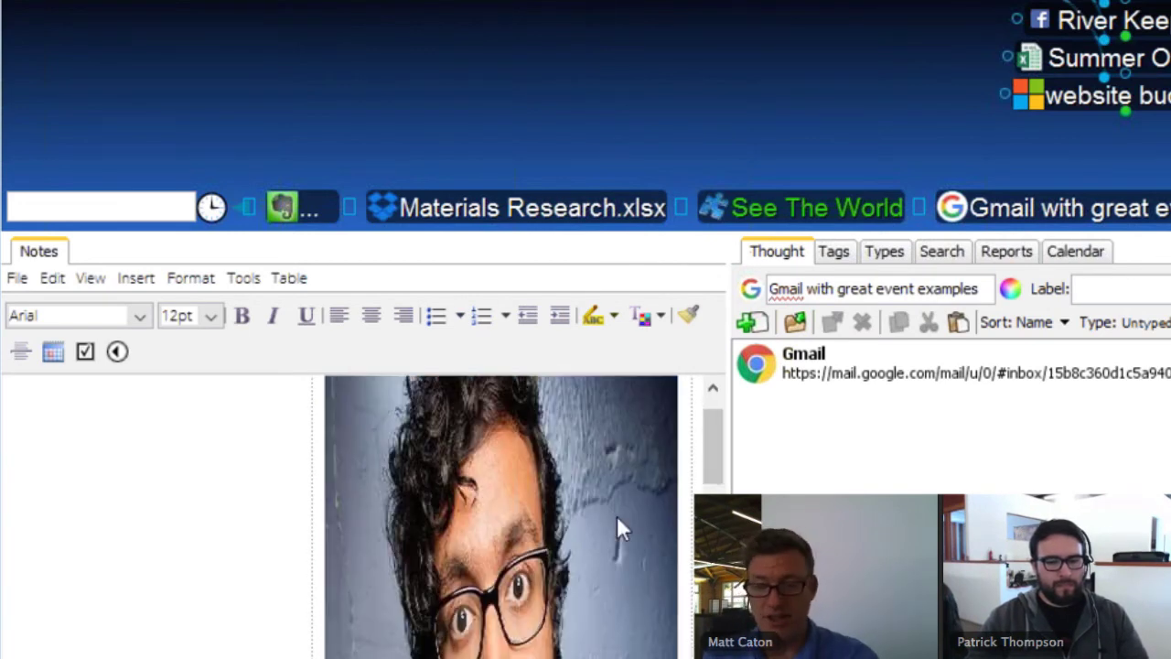
{"action": "scroll", "coordinate": [617, 515], "scroll_direction": "down", "scroll_amount": 3}
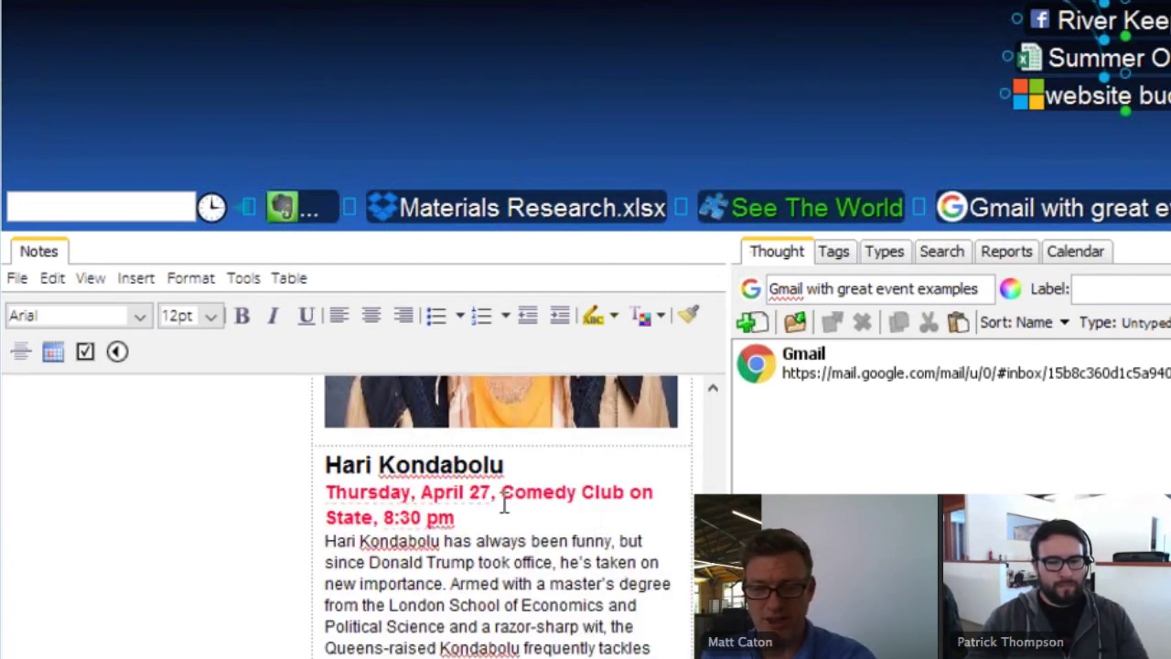
{"action": "scroll", "coordinate": [503, 634], "scroll_direction": "down", "scroll_amount": 1}
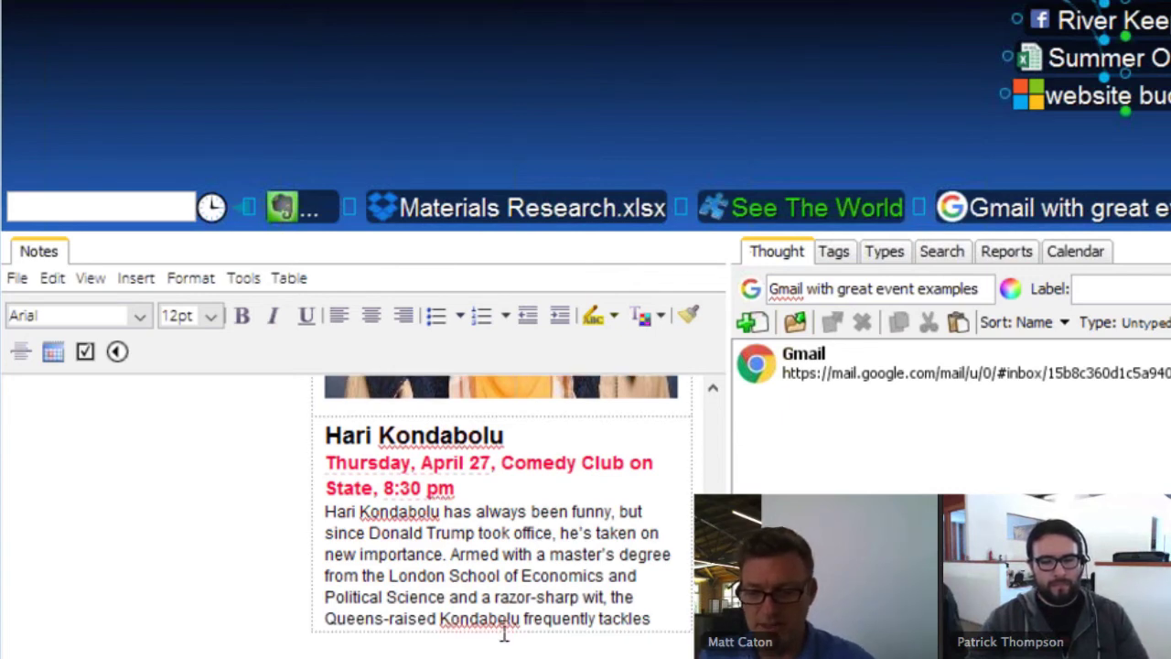
{"action": "scroll", "coordinate": [503, 634], "scroll_direction": "up", "scroll_amount": 5}
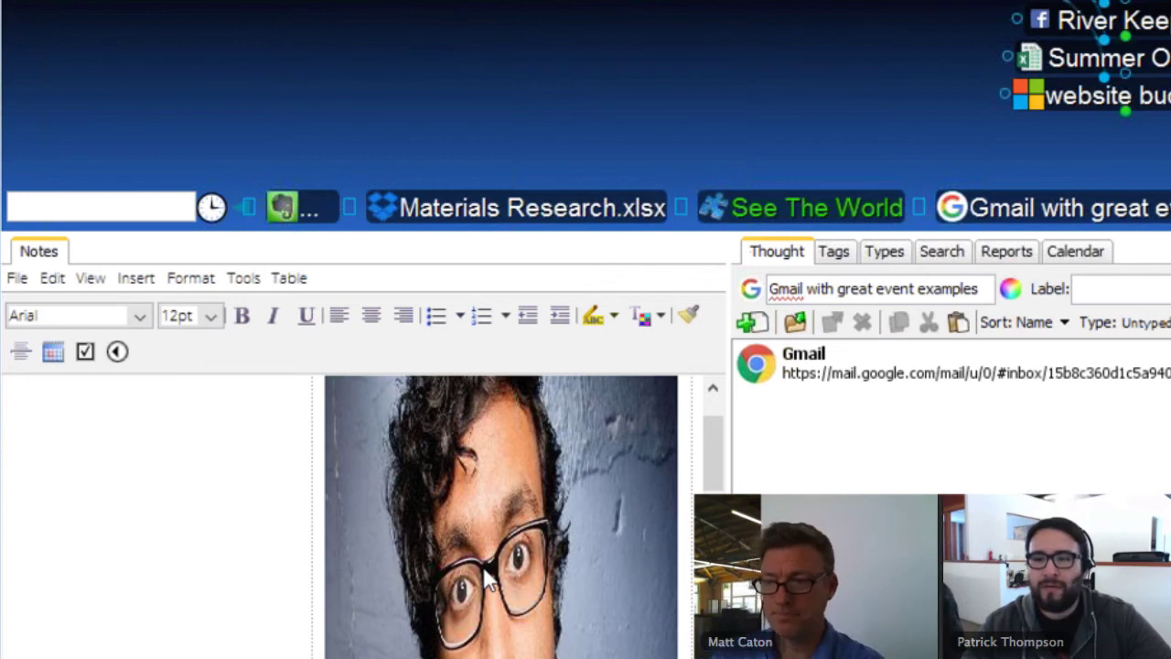
Step: Switch to the Gmail message to browse its events, and return to TheBrain to view the start of the pasted note
{"action": "key", "text": "alt+Tab"}
{"action": "scroll", "coordinate": [411, 332], "scroll_direction": "down", "scroll_amount": 5}
{"action": "scroll", "coordinate": [412, 331], "scroll_direction": "up", "scroll_amount": 5}
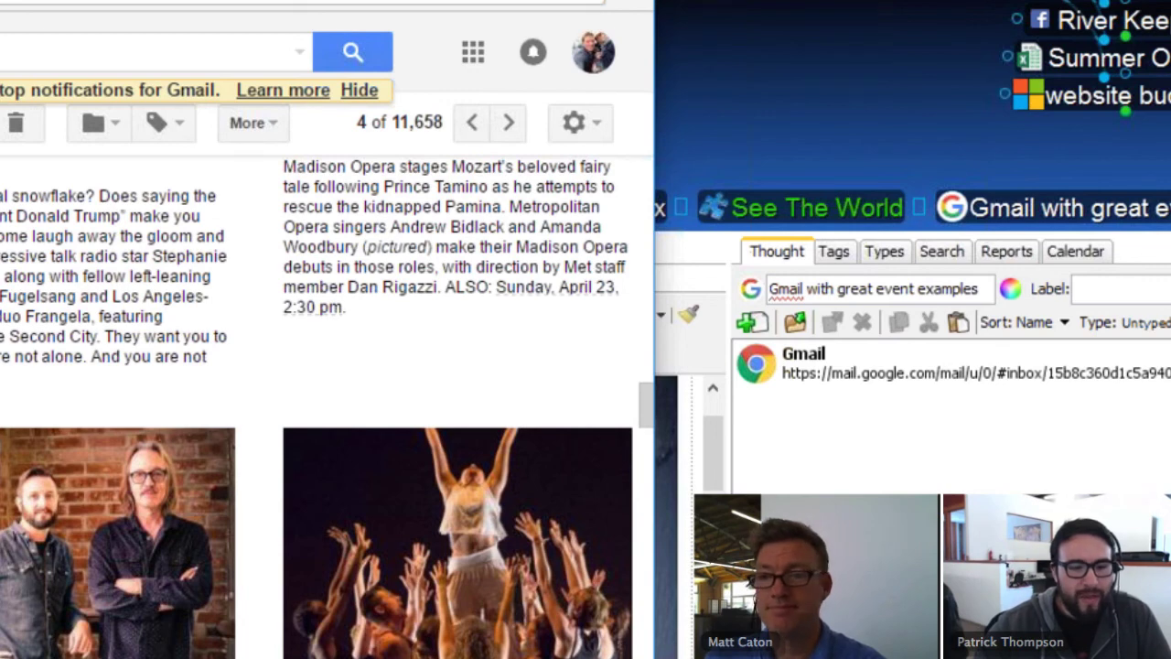
{"action": "key", "text": "alt+Tab"}
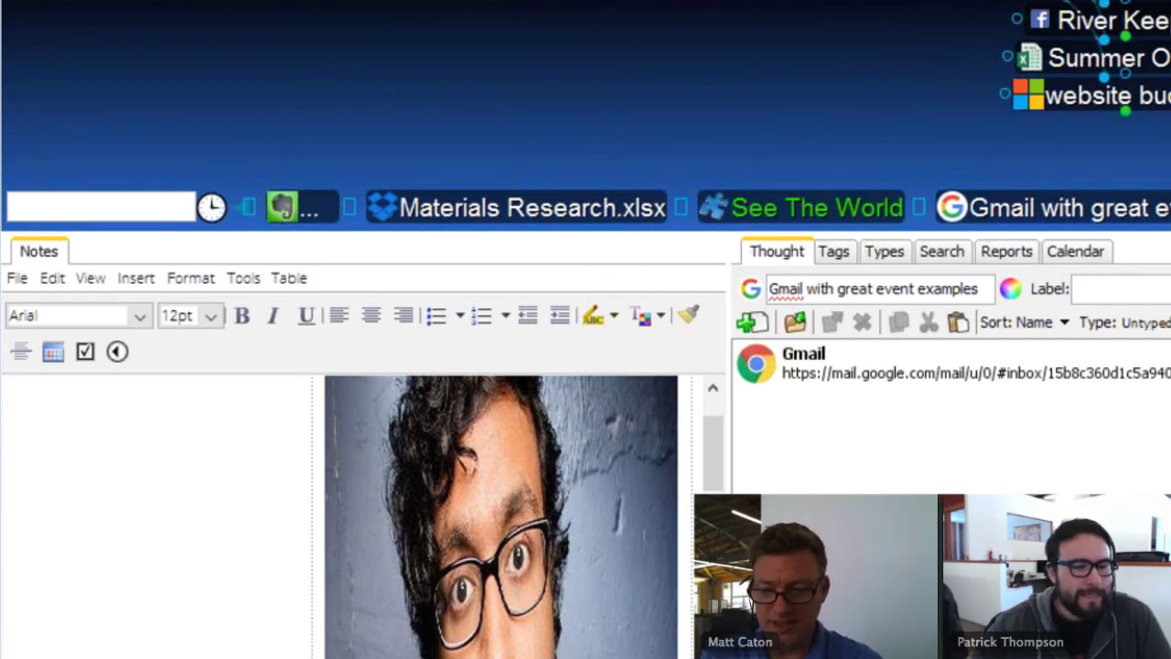
{"action": "left_click_drag", "start_coordinate": [710, 461], "coordinate": [704, 399]}
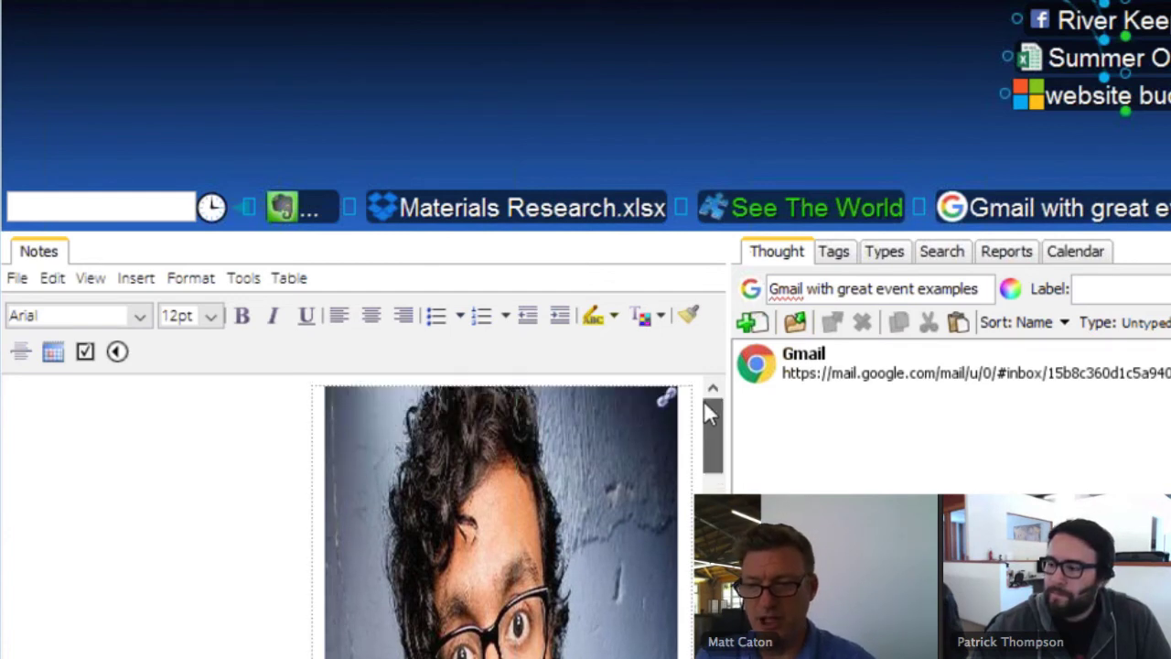
Step: Activate the See The World thought and launch Outlook 2016
{"action": "left_click", "coordinate": [817, 207]}
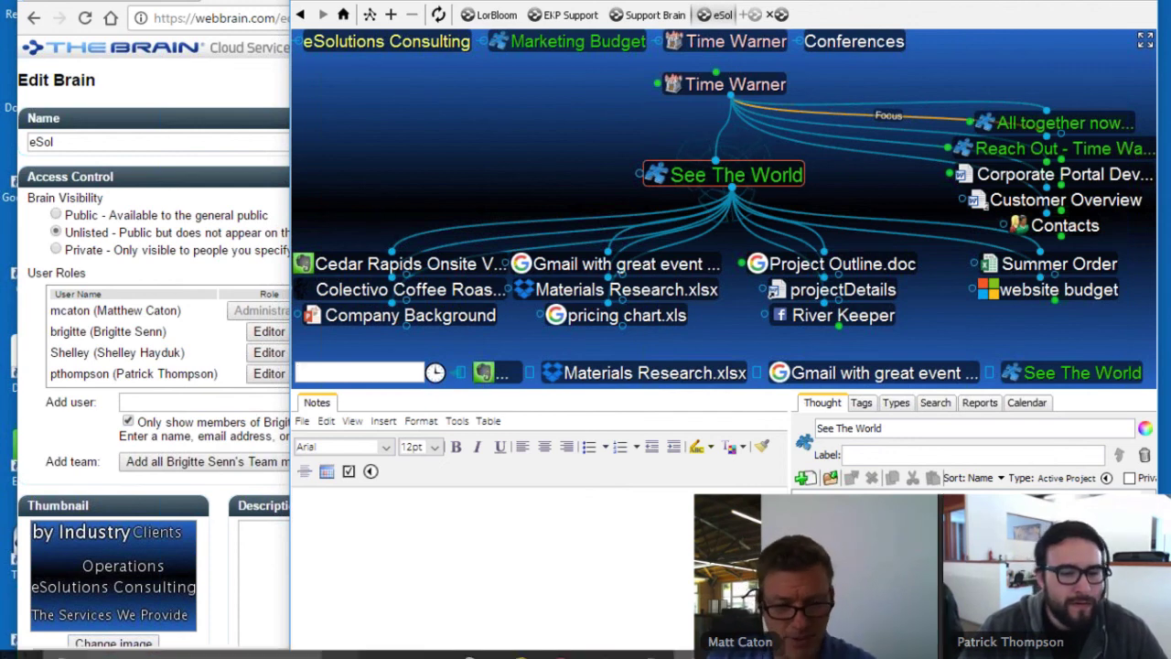
{"action": "key", "text": "super+s"}
{"action": "type", "text": "outl"}
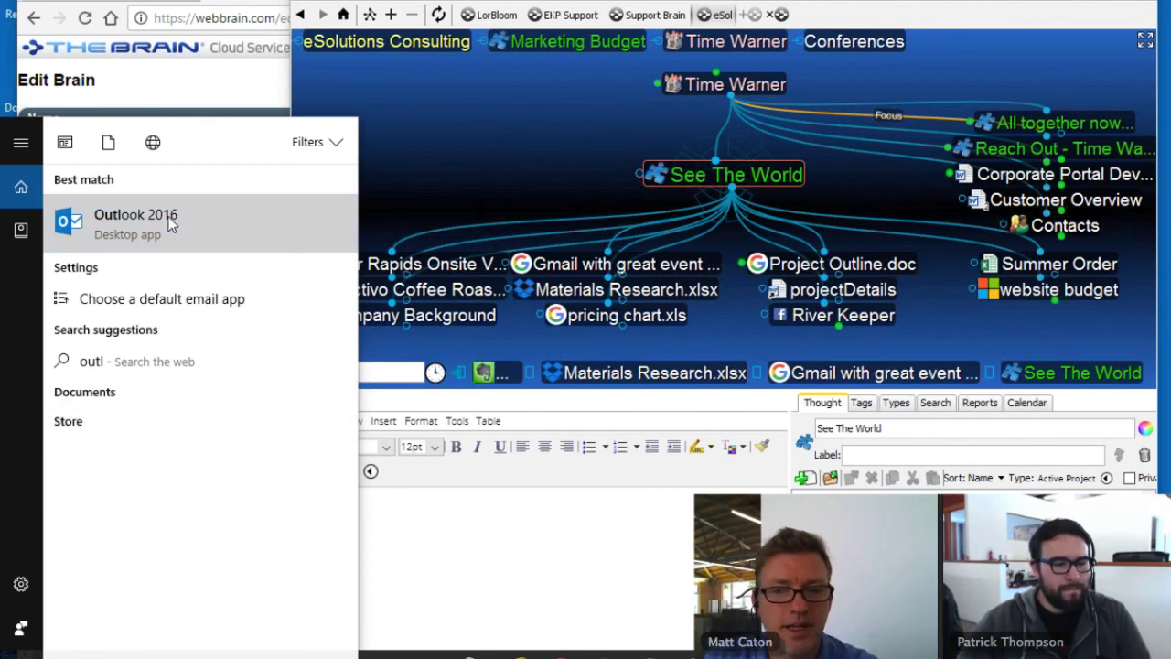
{"action": "left_click", "coordinate": [169, 224]}
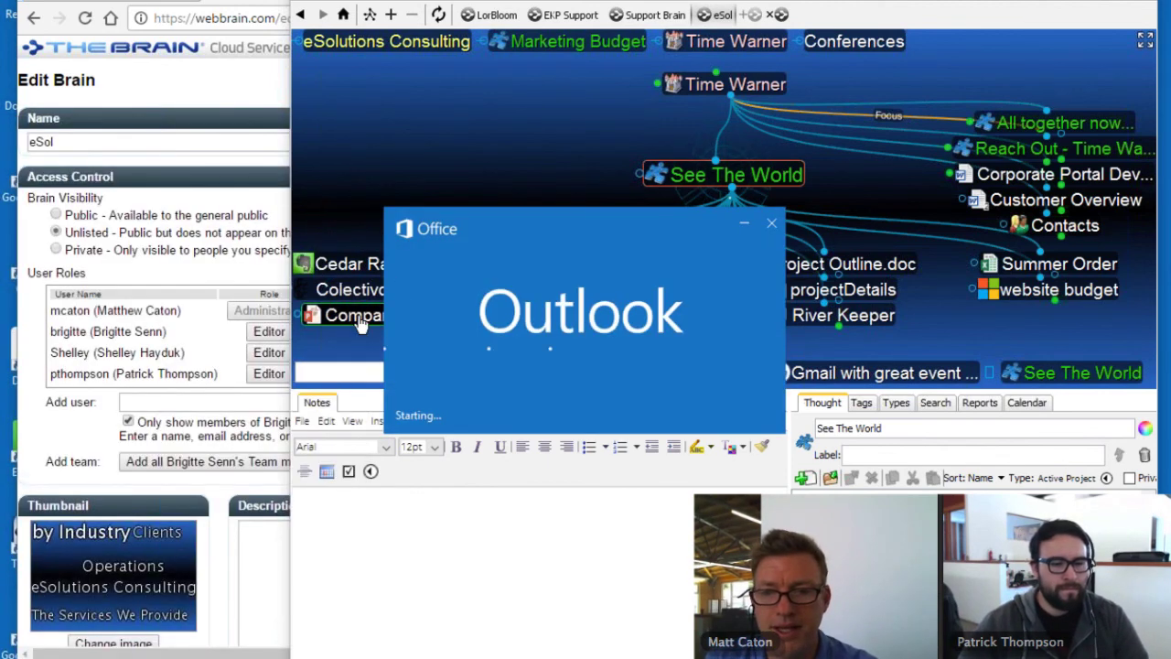
Step: Activate the Company Background thought and add the Outlook email "Turn Your Car Into a Bunk Bed" as its child
{"action": "left_click", "coordinate": [375, 316]}
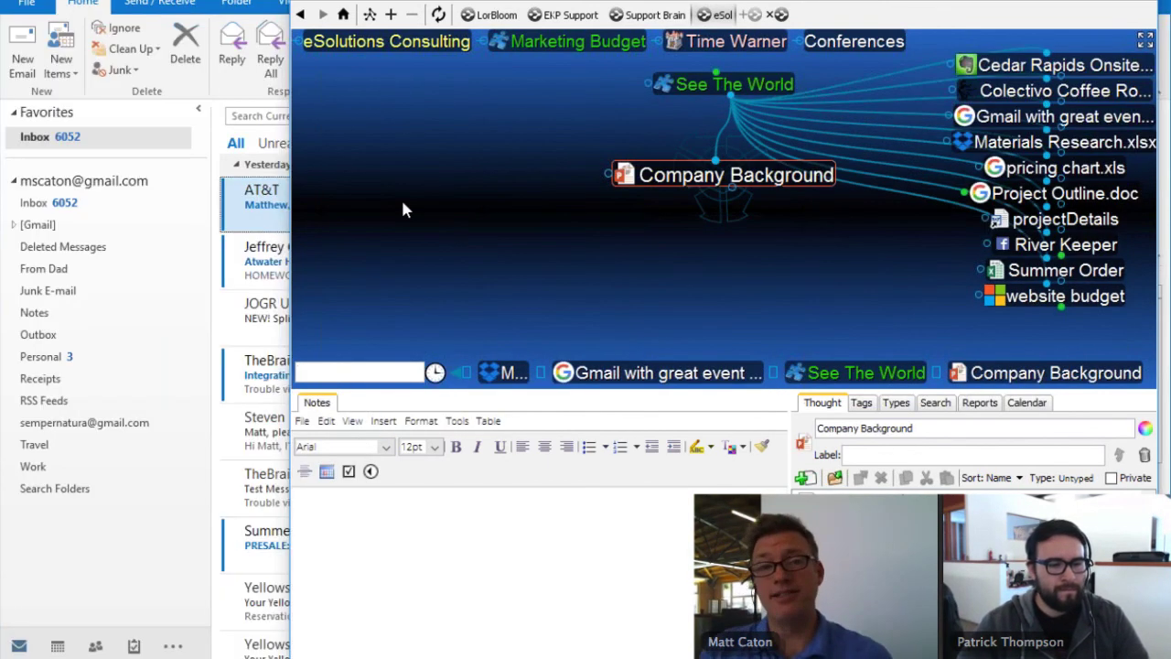
{"action": "left_click", "coordinate": [270, 220]}
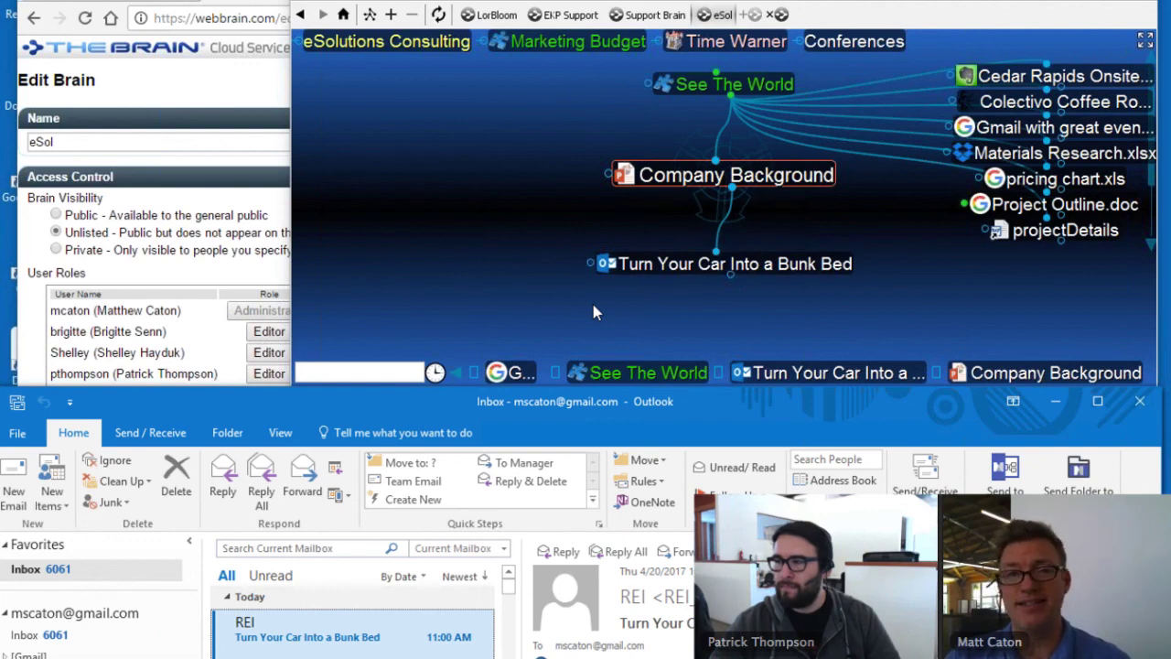
Step: Activate the "Turn Your Car Into a Bunk Bed" thought, review the email content in its notes, and bring the Outlook window forward
{"action": "left_click", "coordinate": [754, 263]}
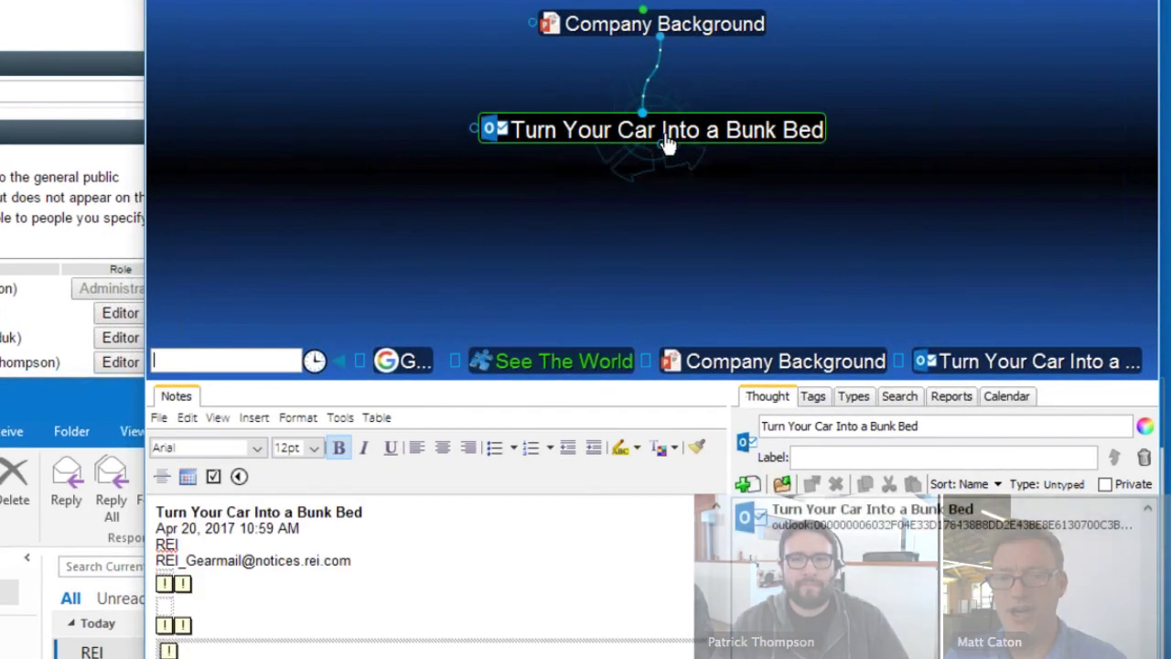
{"action": "left_click_drag", "start_coordinate": [717, 526], "coordinate": [717, 637]}
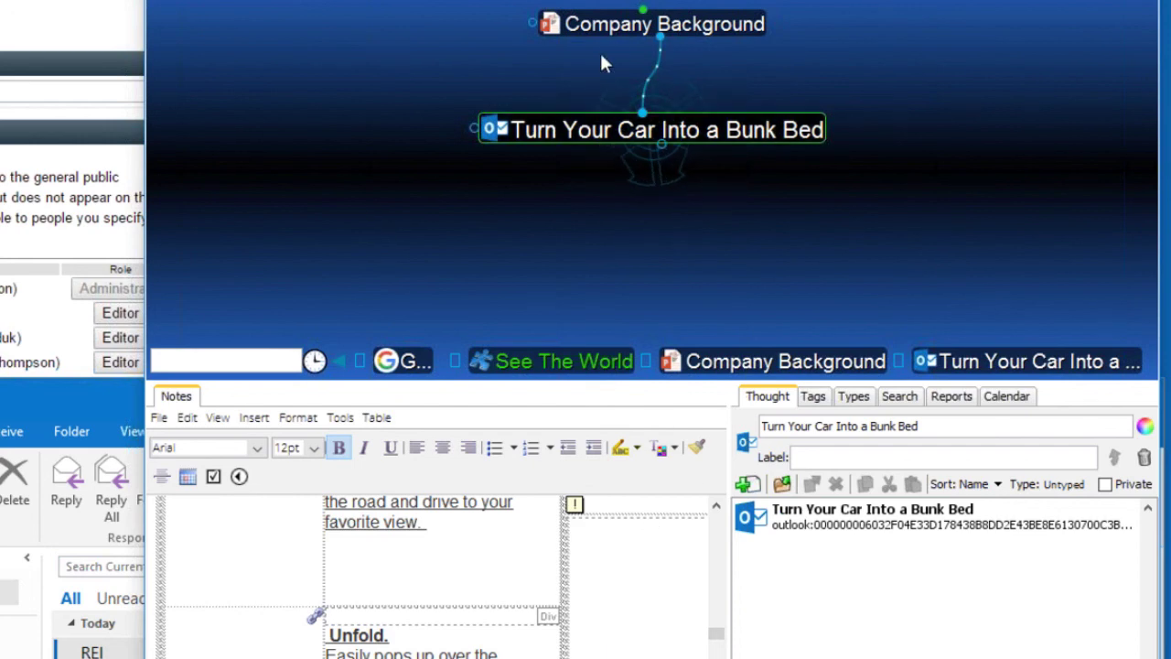
{"action": "left_click_drag", "start_coordinate": [114, 405], "coordinate": [14, 504]}
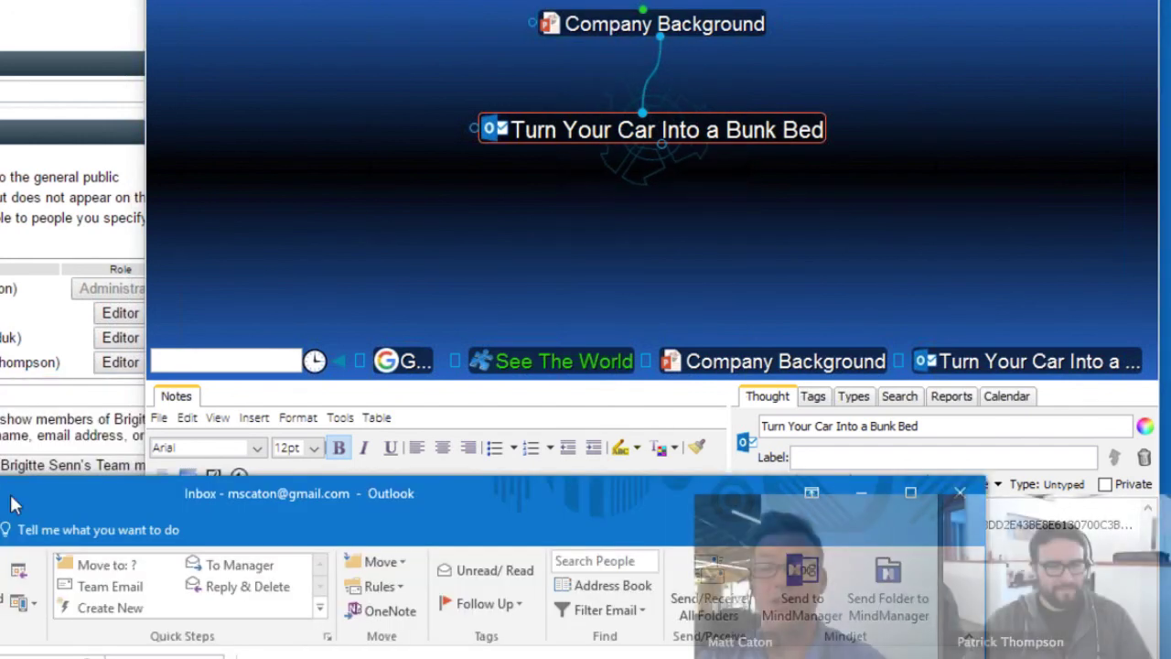